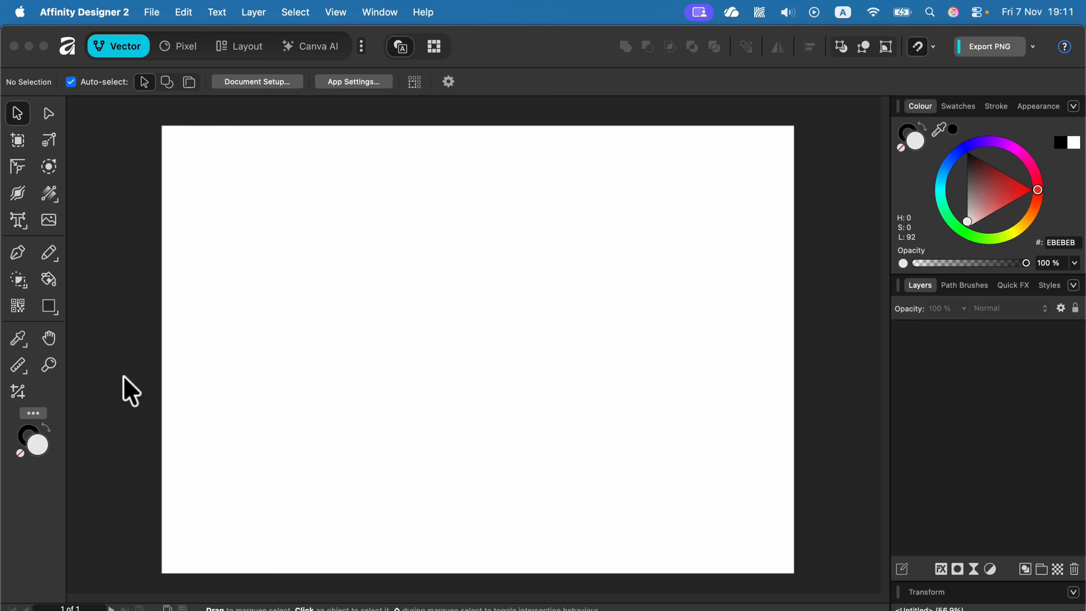
Step: Look through the Pixel, Layout and Canva AI studios one after another
left_click(193, 50)
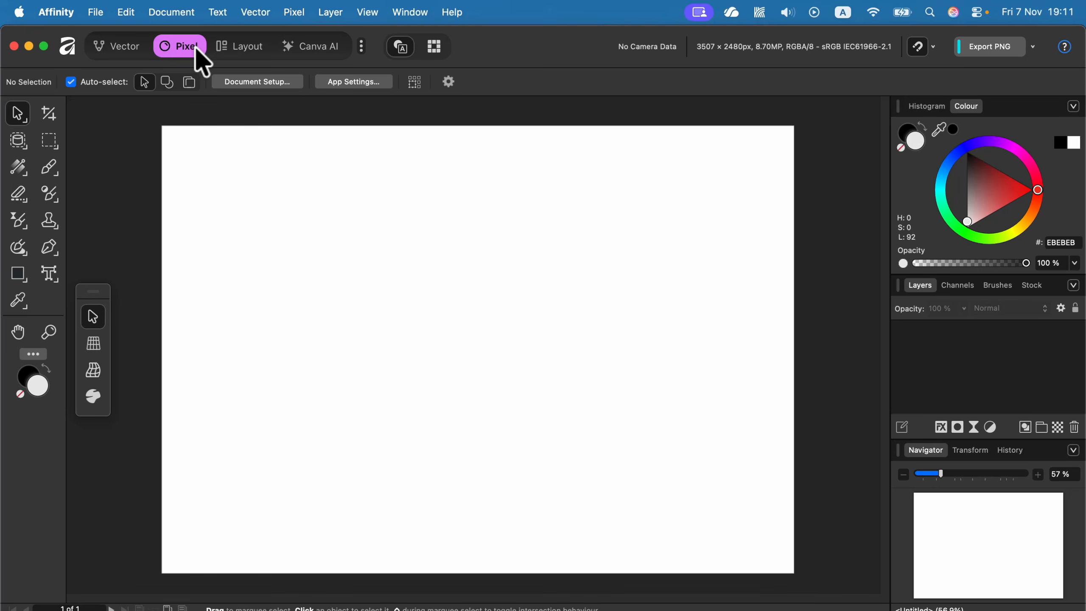
left_click(256, 47)
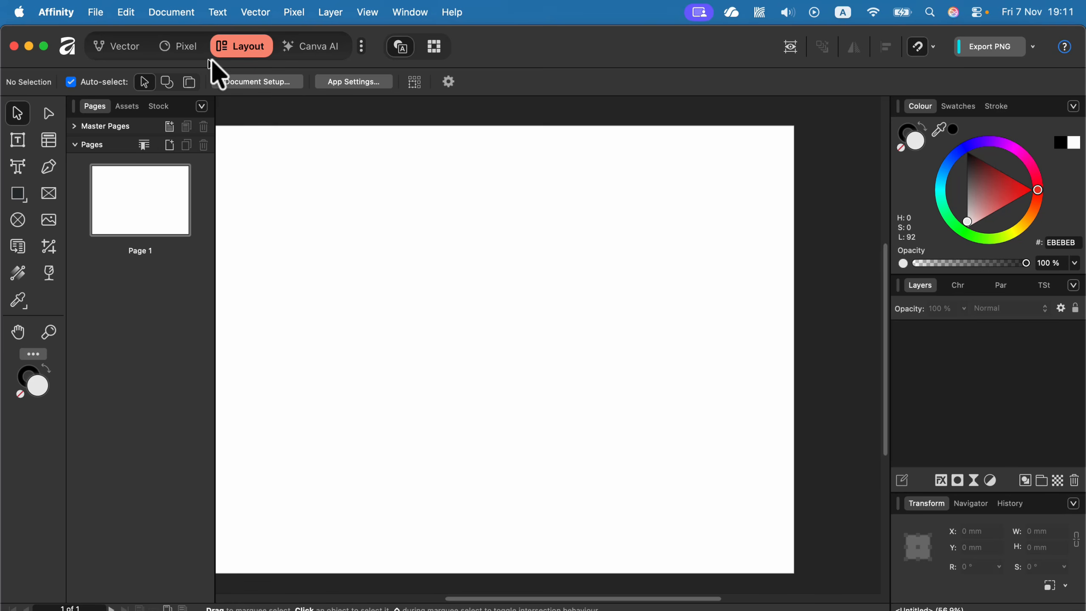
left_click(325, 45)
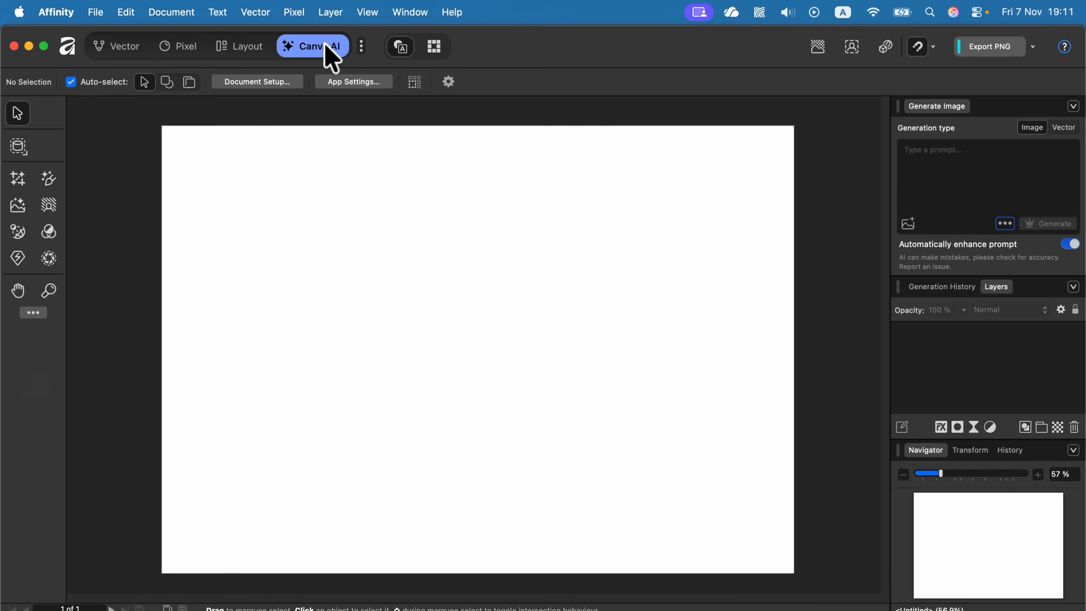
Step: Hide the Canva AI studio from the list of available studios and show it again
left_click(362, 47)
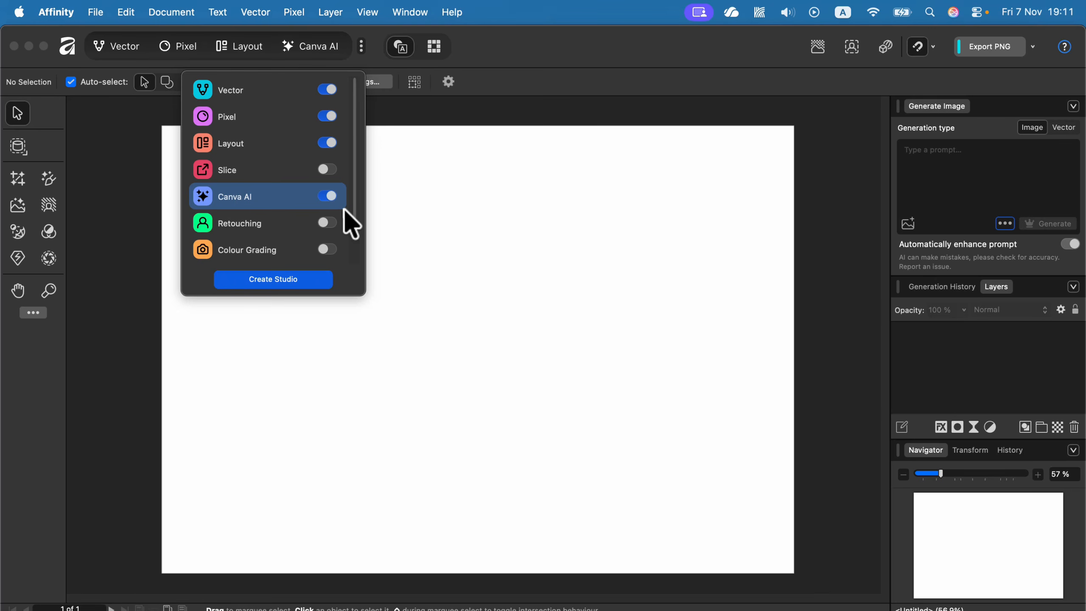
left_click(327, 195)
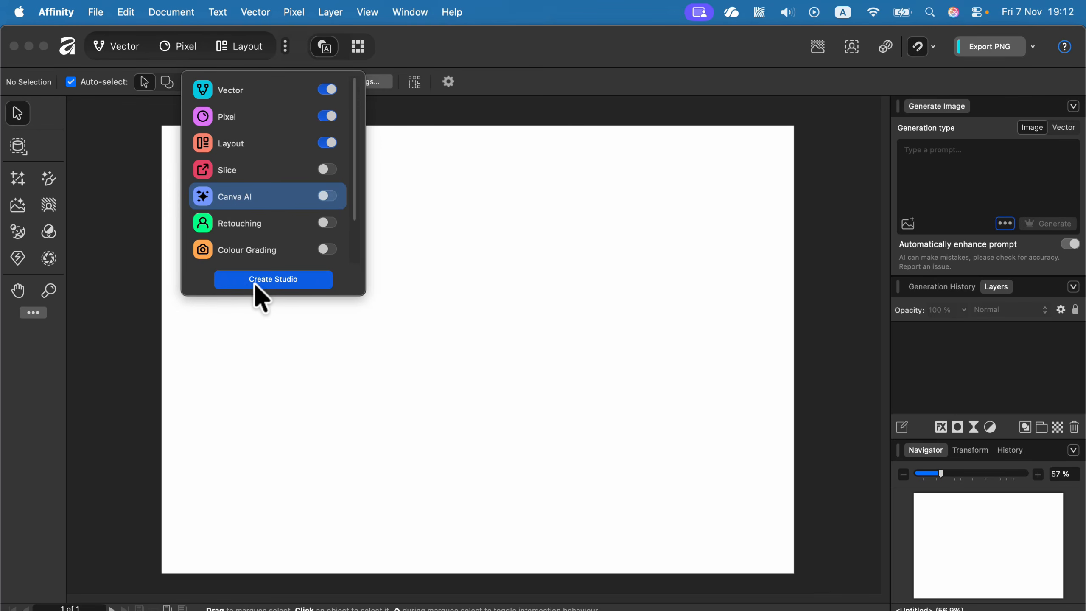
left_click(326, 196)
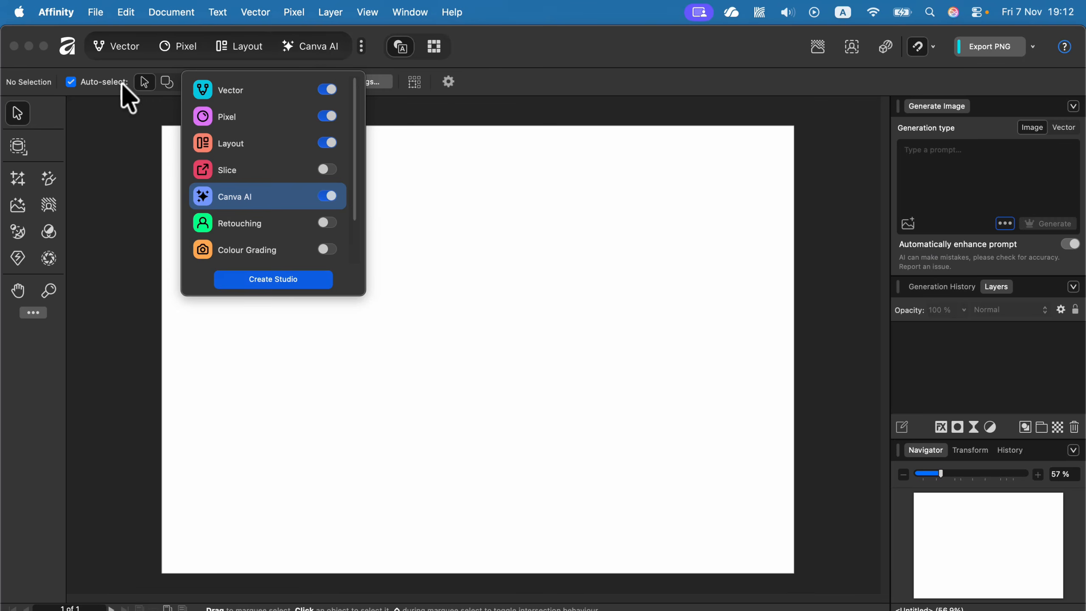
left_click(521, 62)
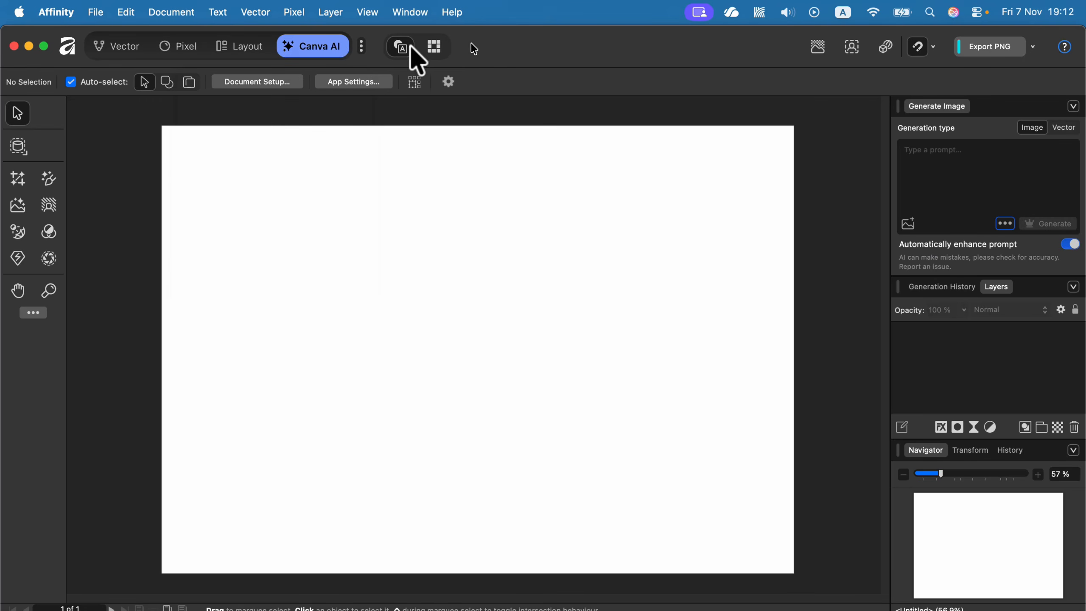
Step: Switch to the Vector studio and draw a perfect circle in the upper middle of the page with the Ellipse tool
left_click(123, 45)
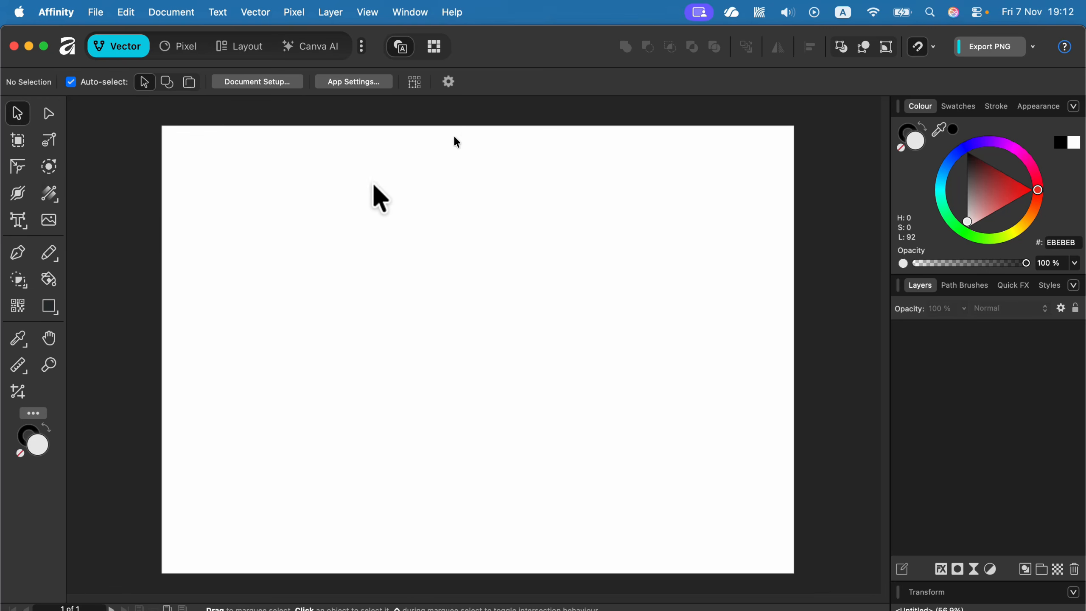
left_click(49, 307)
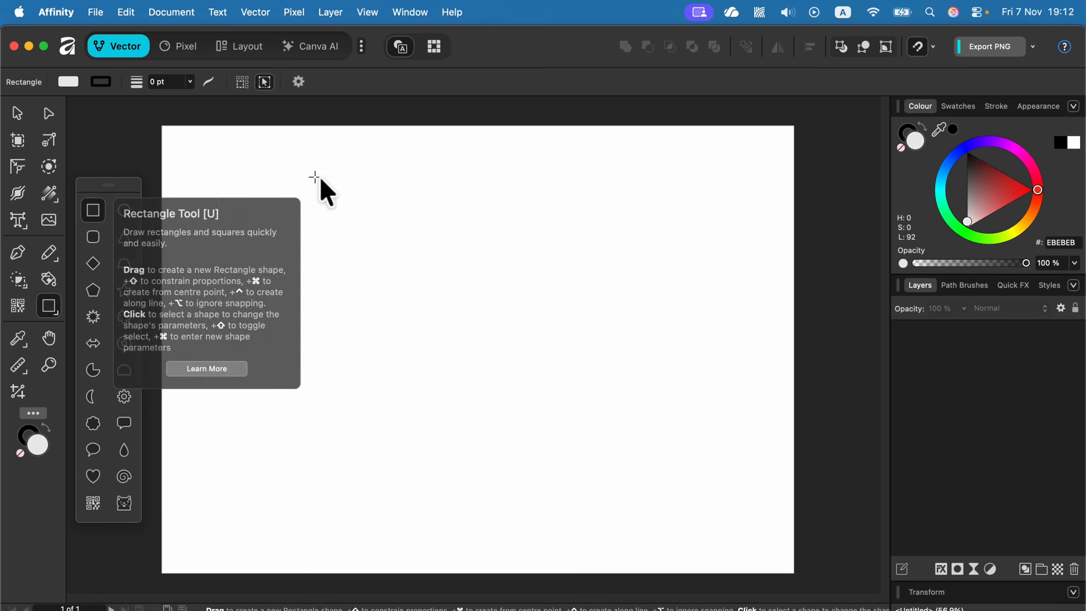
left_click(125, 210)
left_click_drag(349, 191, 476, 355)
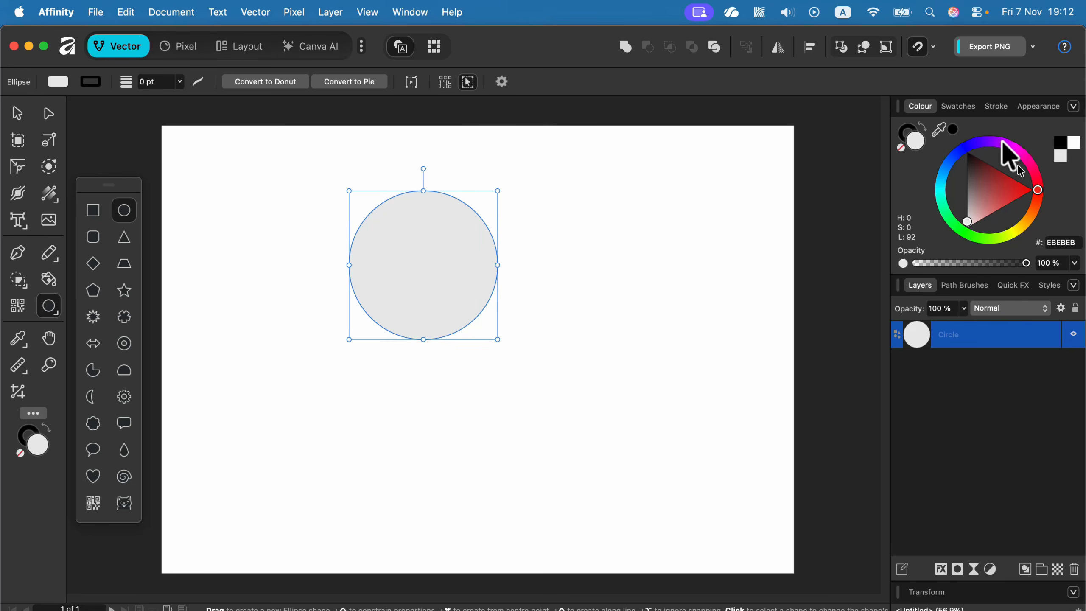
Step: Fill the circle with dark red 9F0000 and remove its stroke colour
left_click_drag(998, 205, 1007, 174)
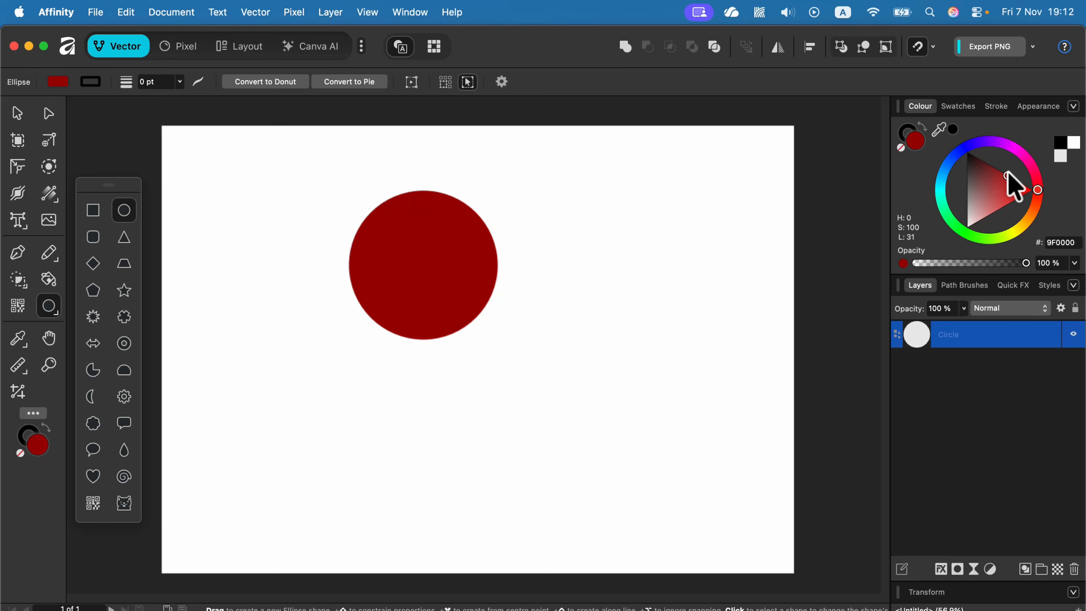
left_click(909, 133)
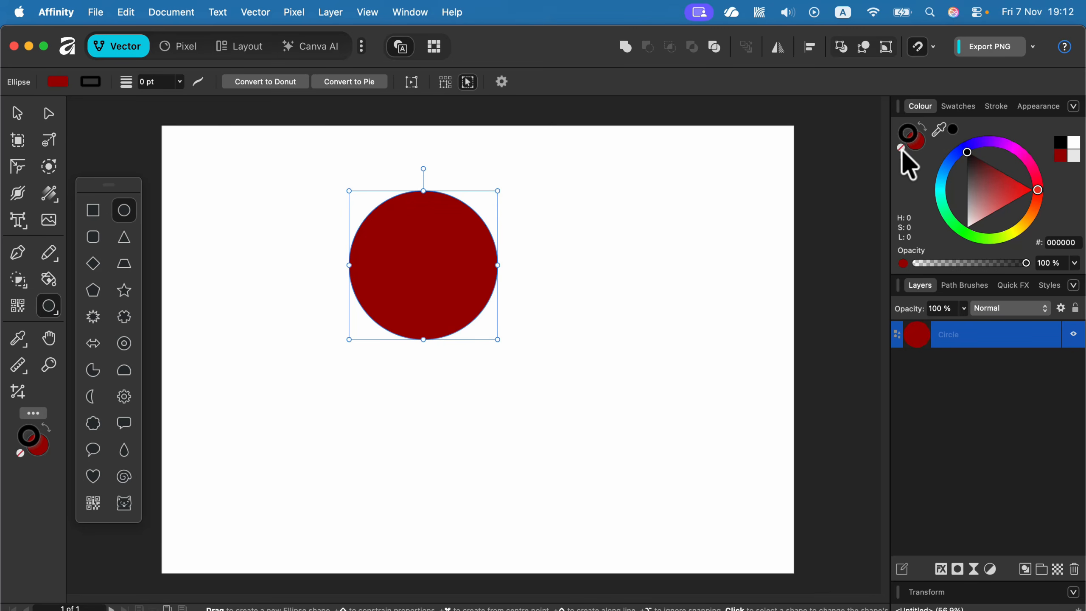
left_click(901, 144)
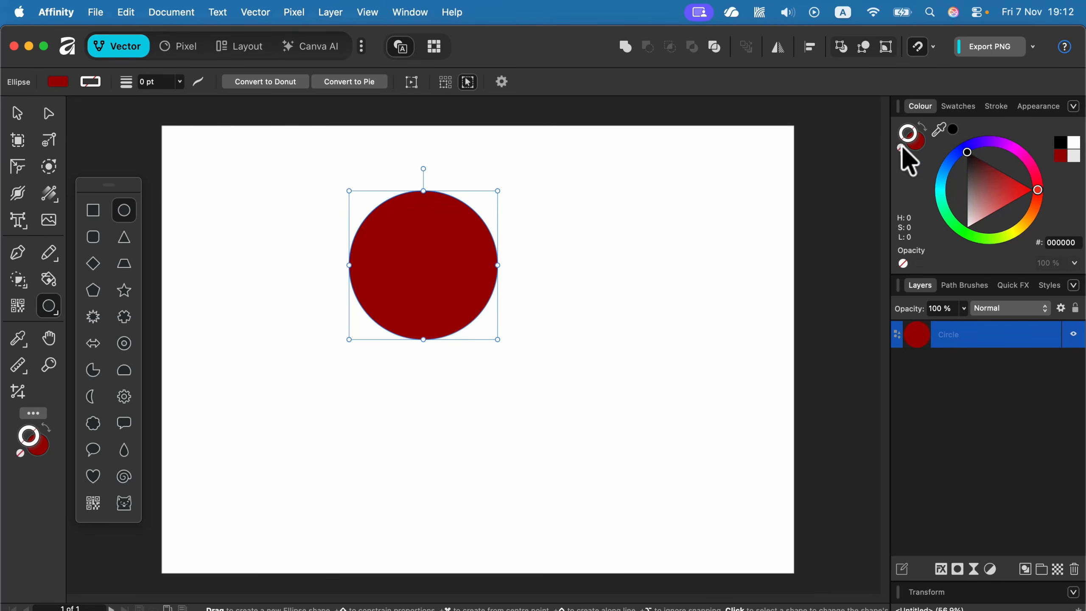
Step: Reshape the circle into a wide, flat ellipse and move it to the upper middle of the page
left_click(17, 112)
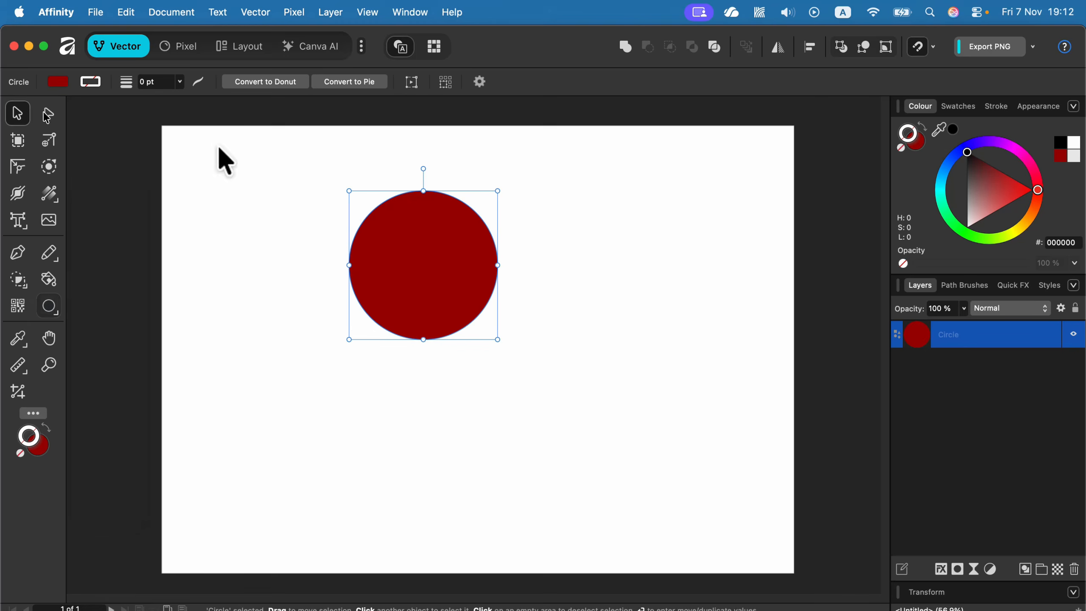
left_click_drag(453, 240, 510, 288)
left_click_drag(478, 207, 478, 310)
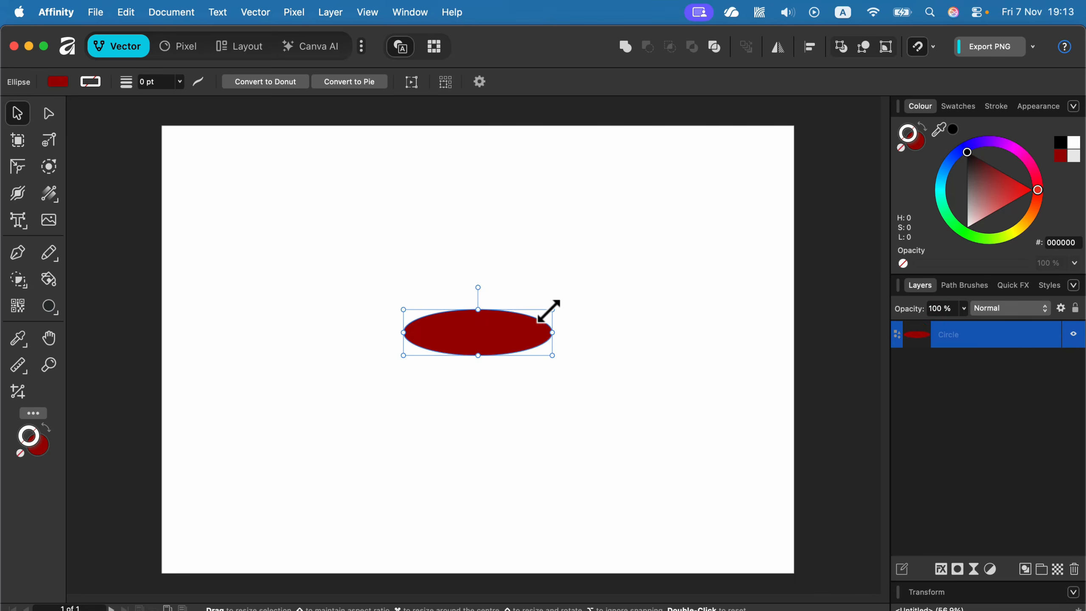
left_click_drag(552, 309, 647, 293)
mouse_move(526, 269)
left_mouse_down()
mouse_move(485, 259)
mouse_move(472, 347)
mouse_move(557, 347)
mouse_move(523, 291)
mouse_move(492, 347)
mouse_move(573, 354)
mouse_move(538, 271)
mouse_move(456, 293)
mouse_move(487, 344)
mouse_move(529, 327)
mouse_move(531, 310)
mouse_move(538, 323)
mouse_move(522, 348)
mouse_move(496, 286)
mouse_move(523, 257)
left_mouse_up()
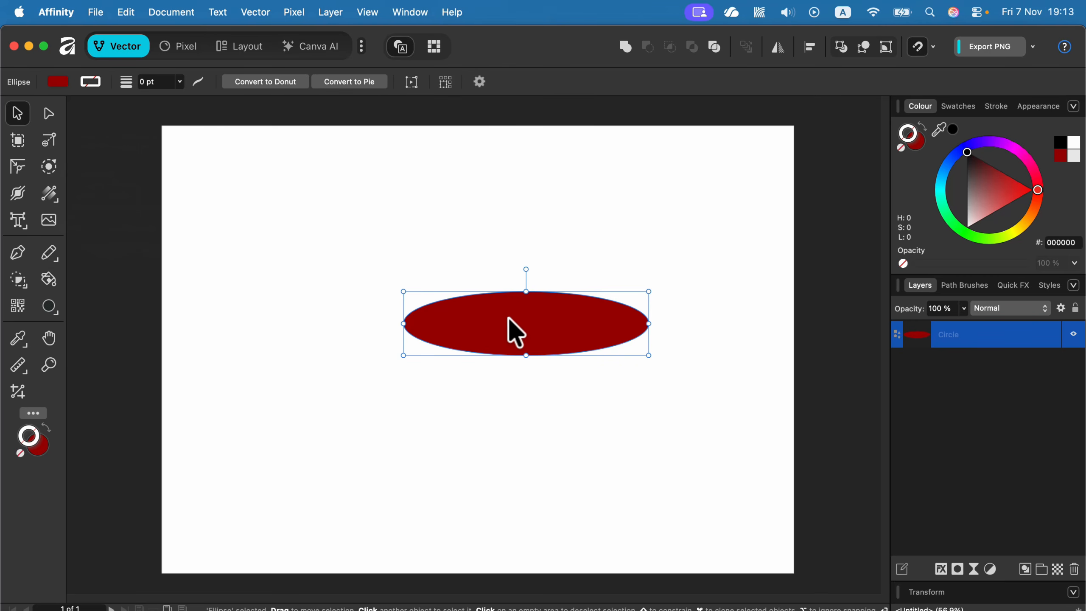
left_click_drag(557, 310, 445, 291)
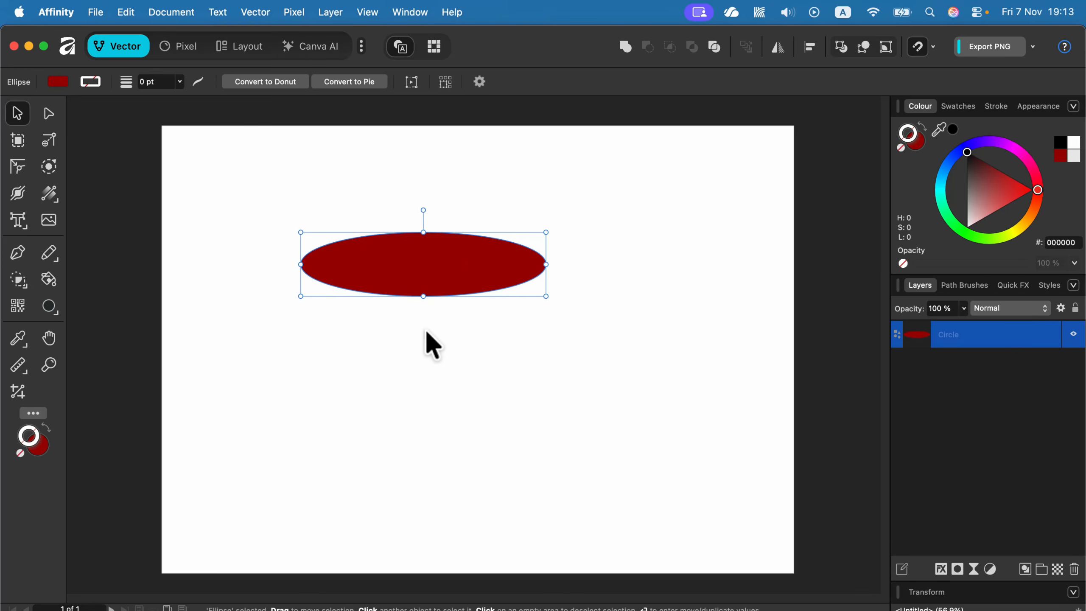
Step: Convert the ellipse to curves, nudge its top node down and delete the node at its right end
left_click(49, 116)
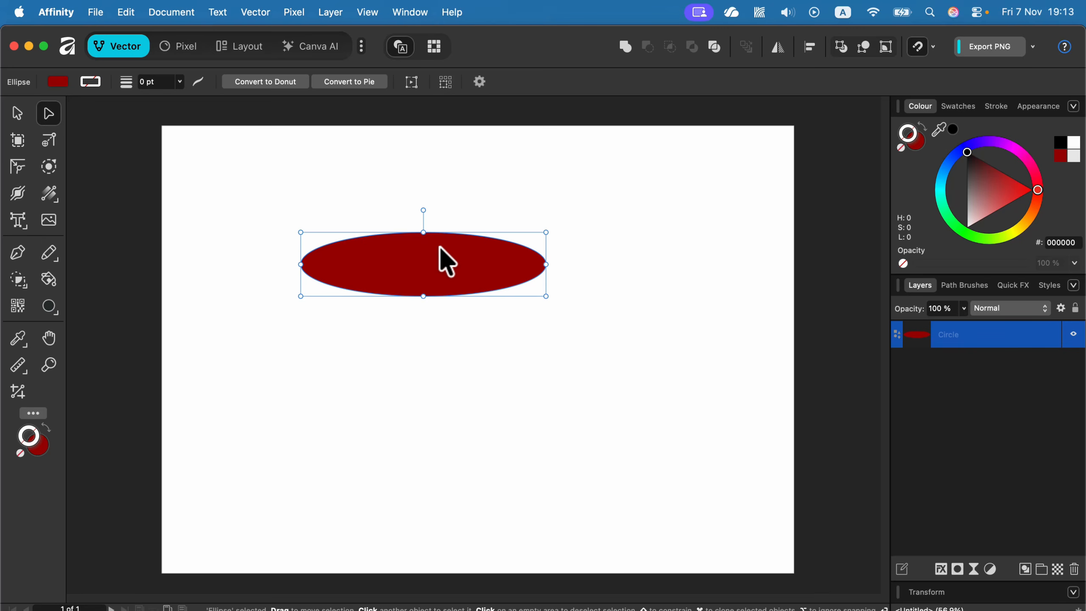
key("v")
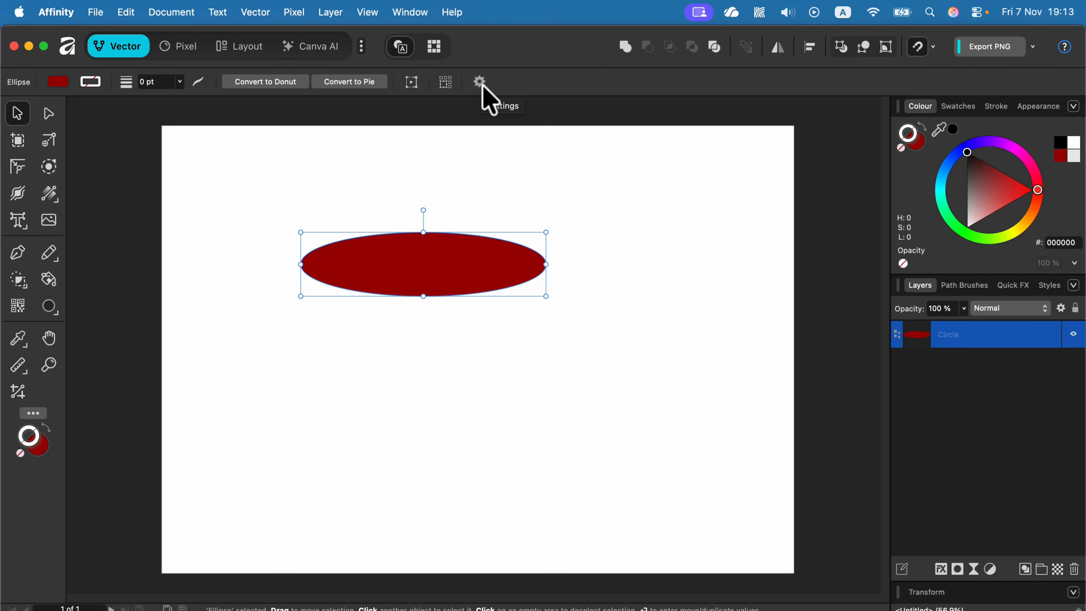
key("super+Return")
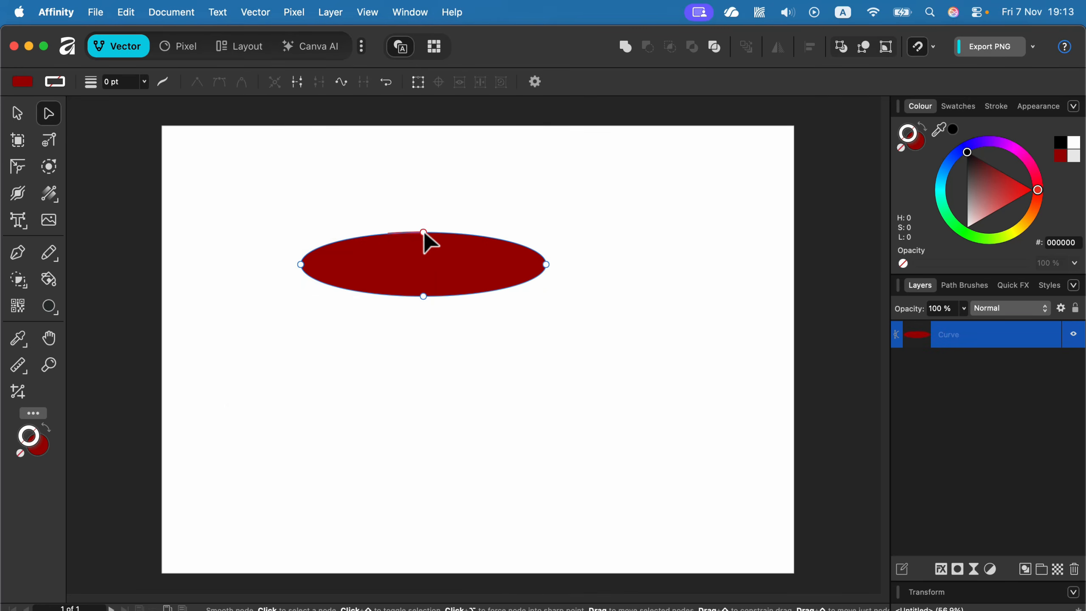
mouse_move(423, 233)
left_mouse_down()
mouse_move(424, 173)
mouse_move(257, 174)
mouse_move(613, 173)
mouse_move(431, 174)
mouse_move(429, 243)
left_mouse_up()
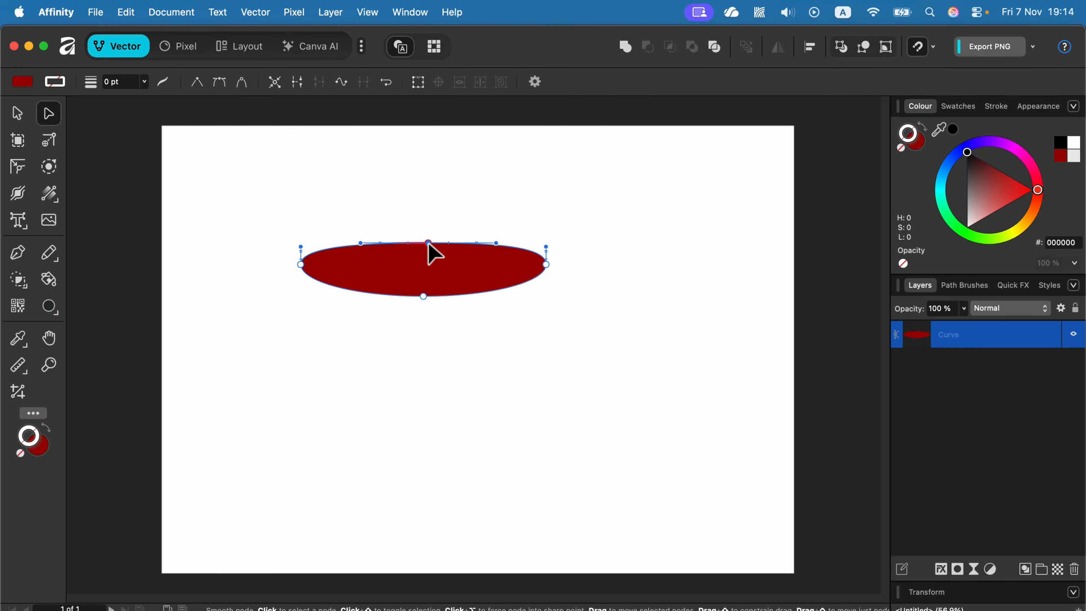
left_click_drag(545, 263, 560, 233)
key("BackSpace")
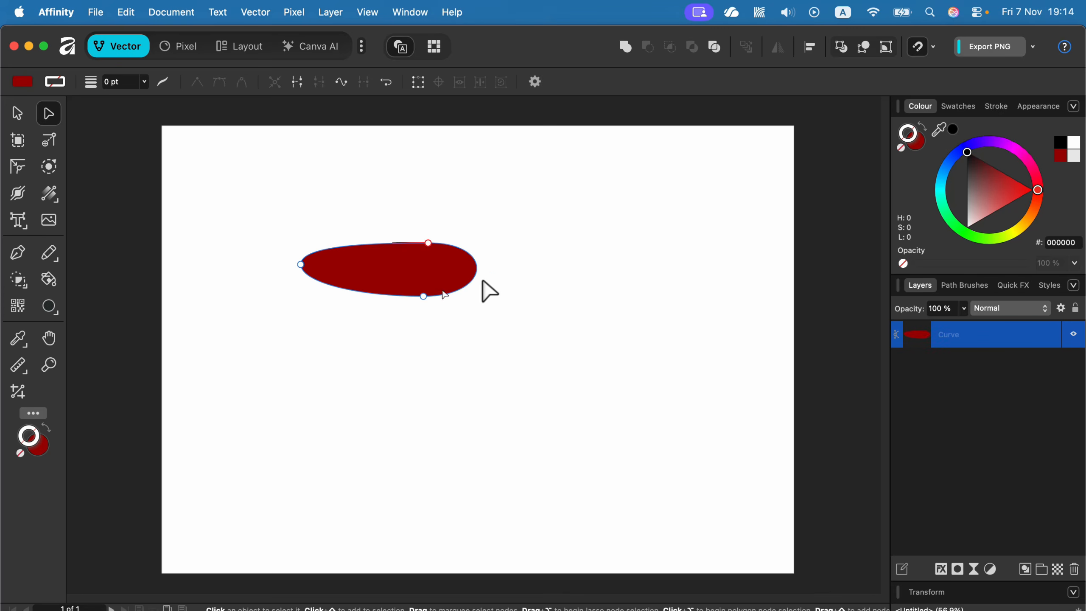
Step: Add nodes along the curve and pull them towards the page's upper right, lower left and left to enlarge the red shape
left_click_drag(476, 265, 707, 223)
left_click_drag(580, 262, 291, 470)
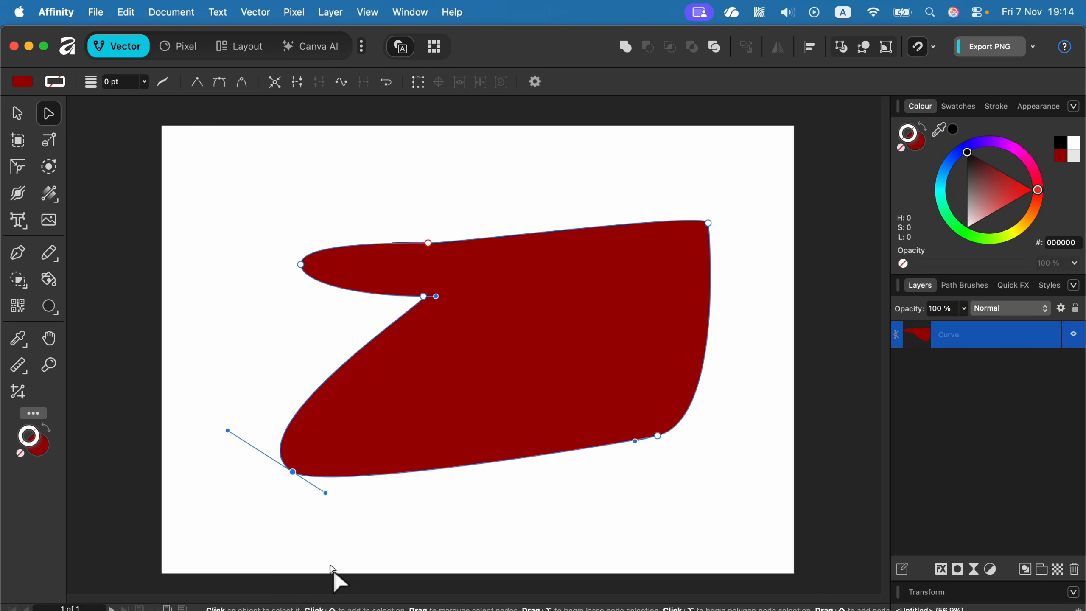
left_click(350, 359)
left_click_drag(349, 358, 259, 334)
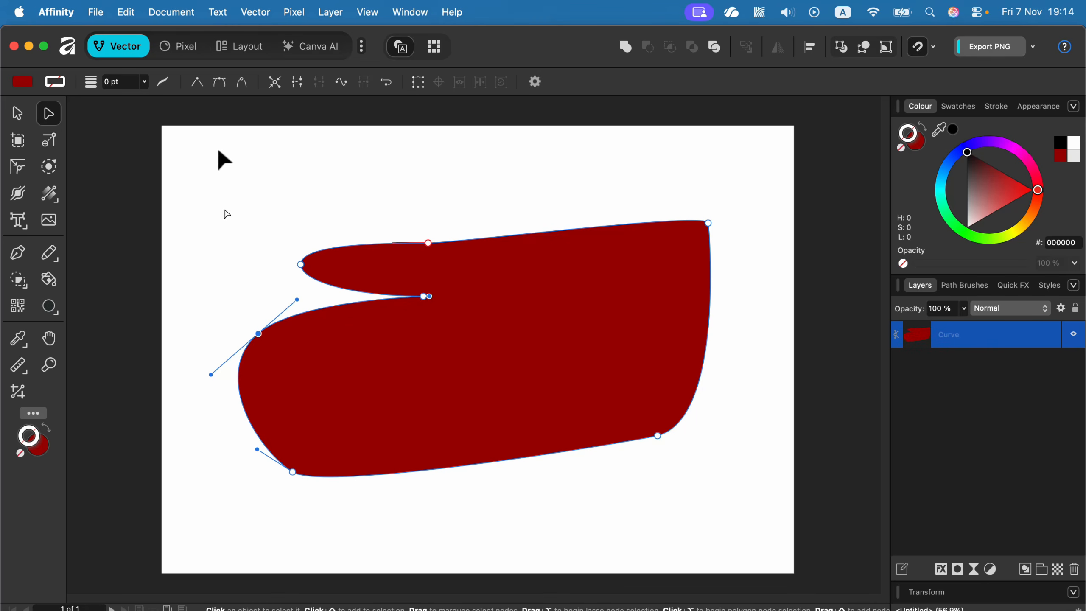
Step: Make the shape's left node sharp and move it slightly down, convert it back to smooth and tilt its handle downward
left_click(200, 81)
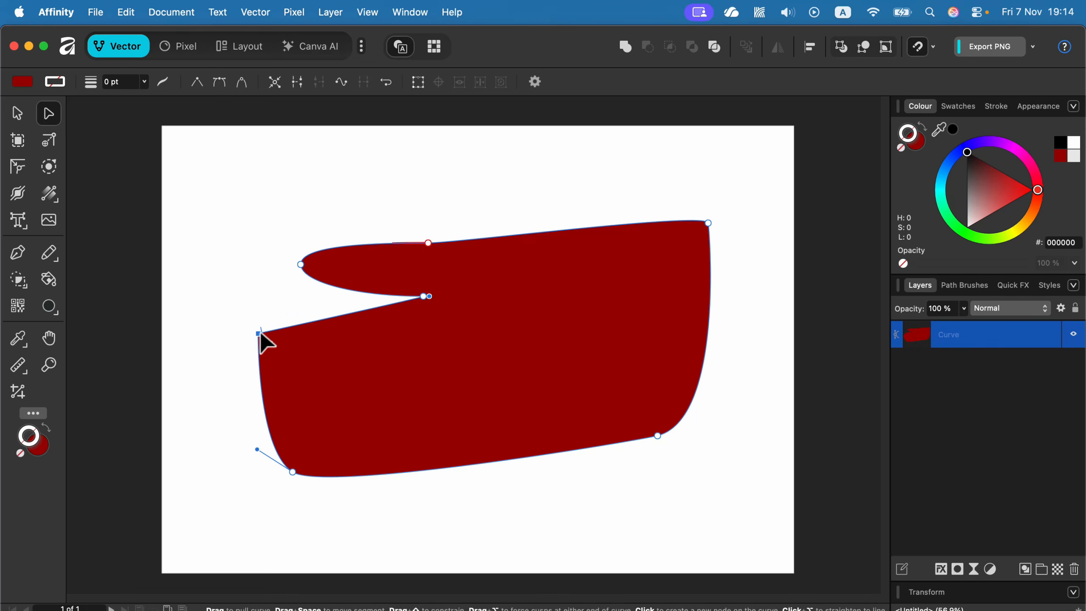
left_click_drag(259, 334, 243, 362)
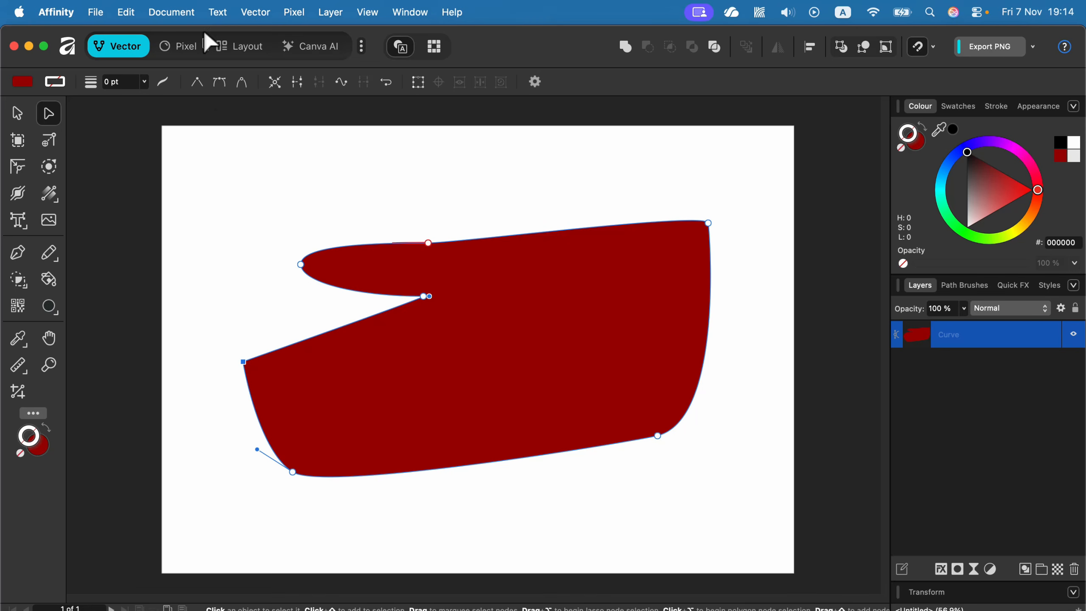
left_click(218, 82)
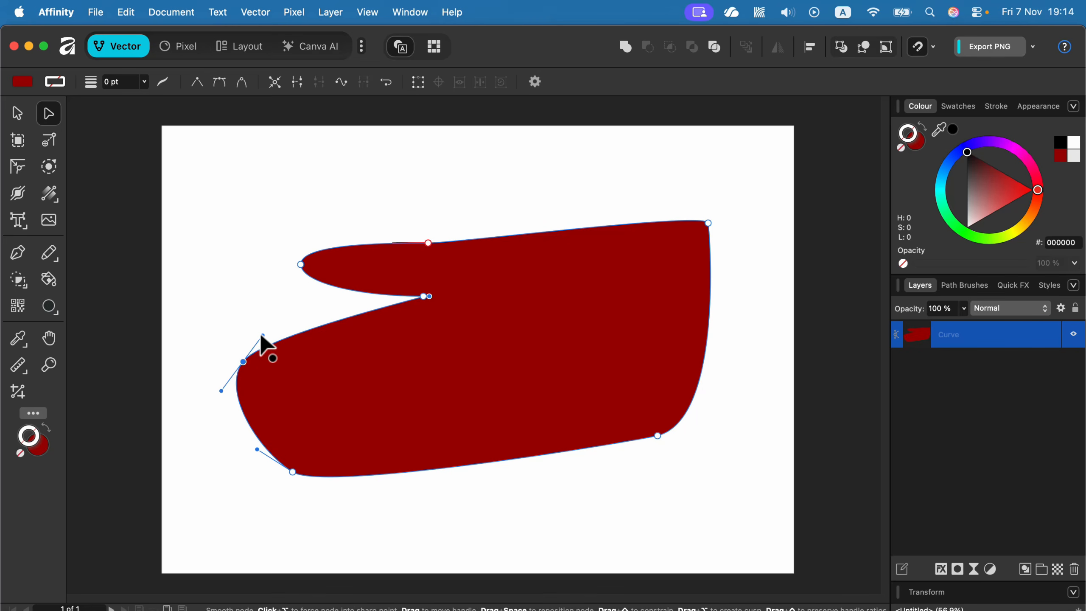
left_click_drag(259, 347, 254, 371)
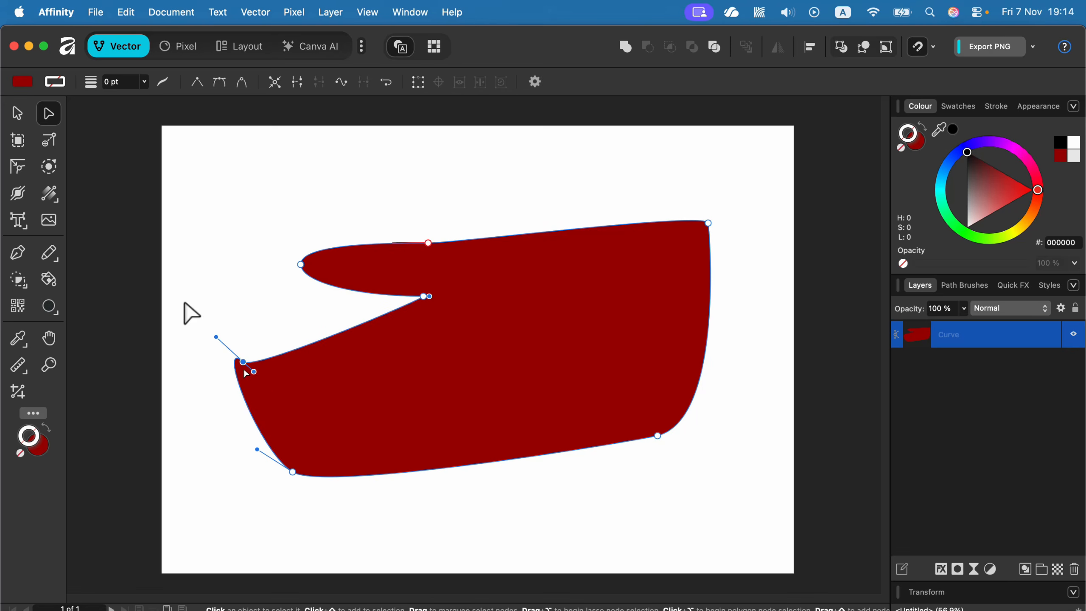
Step: Move the whole red curve slightly up and to the left, and delete it from the page
left_click(19, 115)
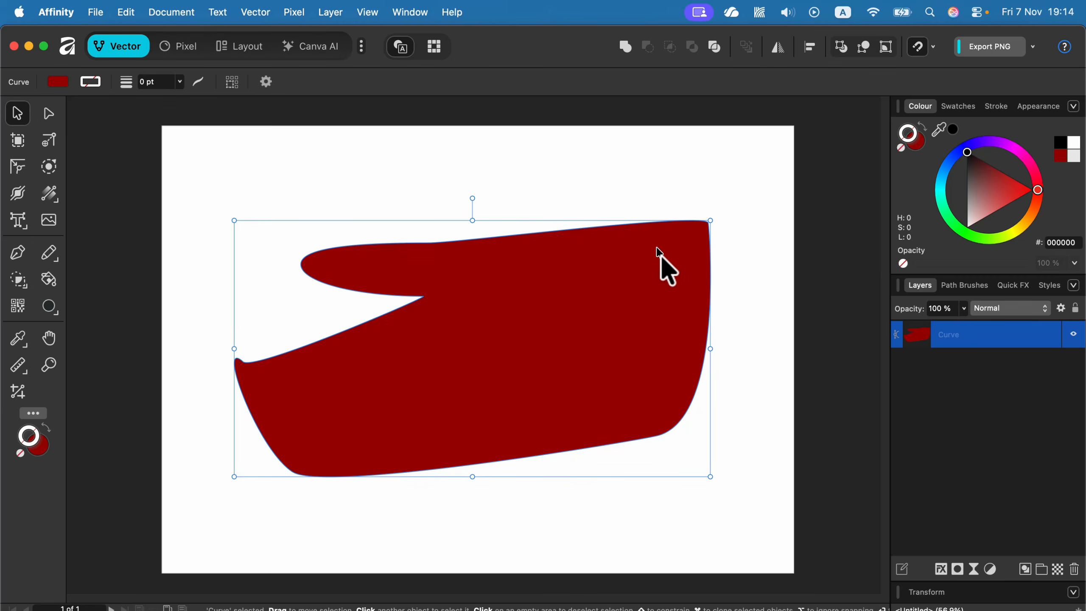
mouse_move(665, 310)
left_mouse_down()
mouse_move(651, 305)
mouse_move(667, 318)
mouse_move(715, 221)
mouse_move(649, 299)
mouse_move(657, 296)
left_mouse_up()
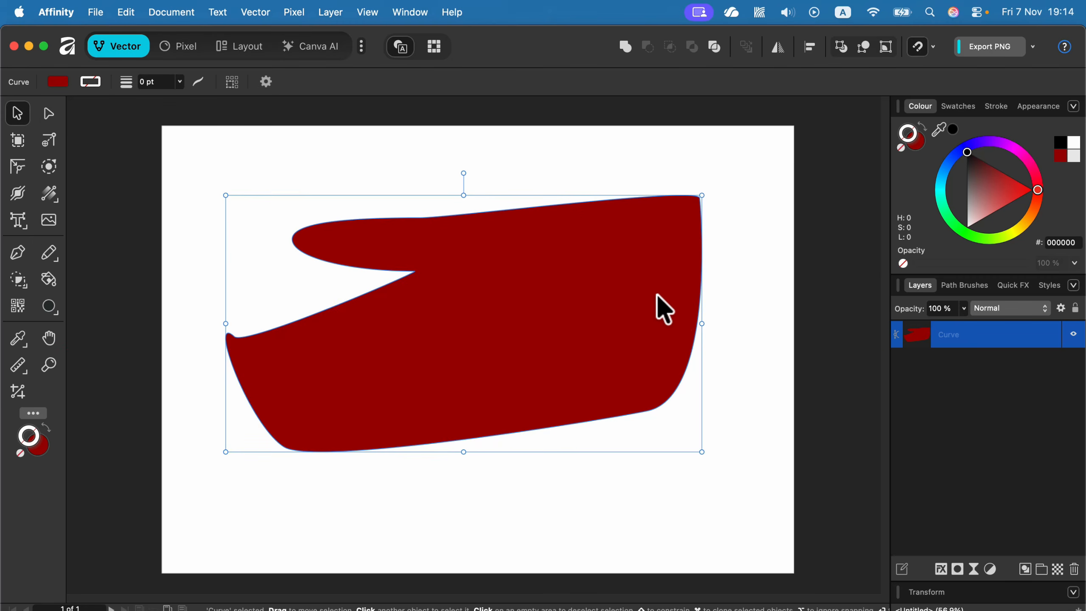
key("BackSpace")
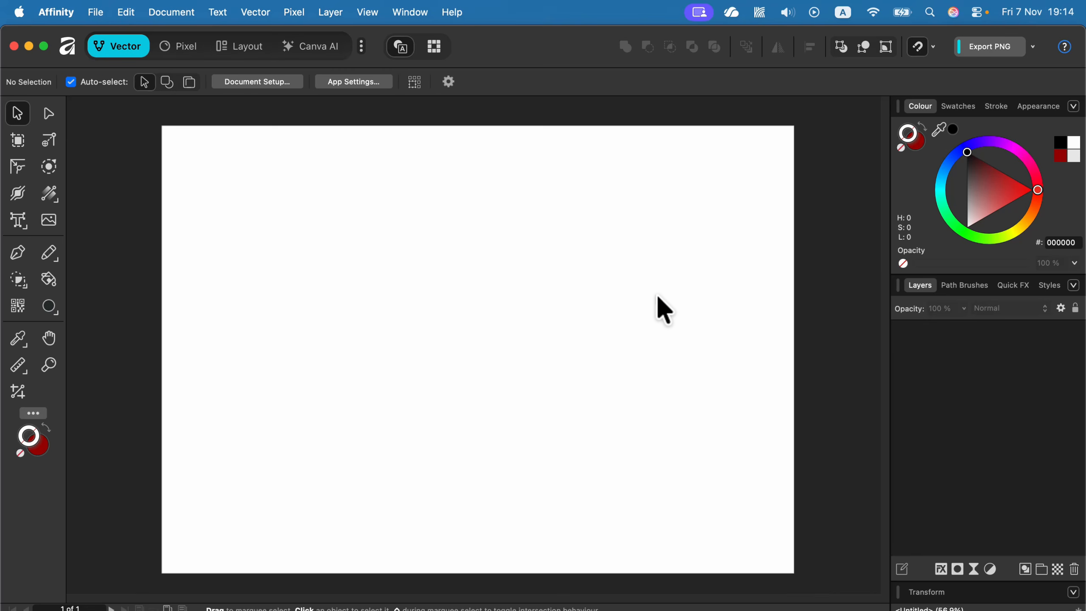
Step: Add a second 297 × 210 mm artboard to the right of the page with the Artboard tool and return to the Move tool
left_click(16, 141)
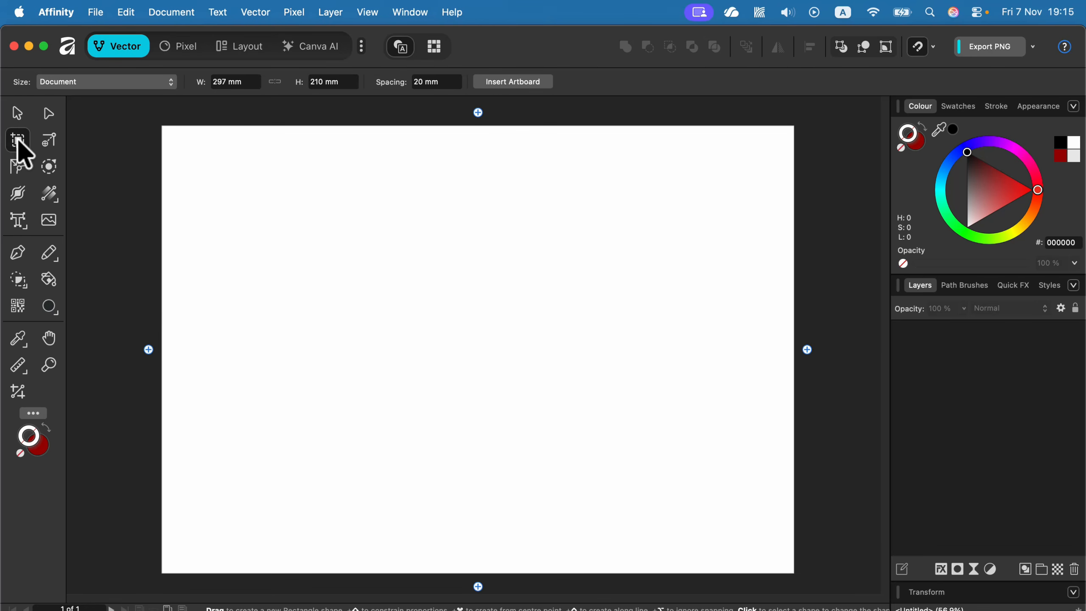
left_click(807, 350)
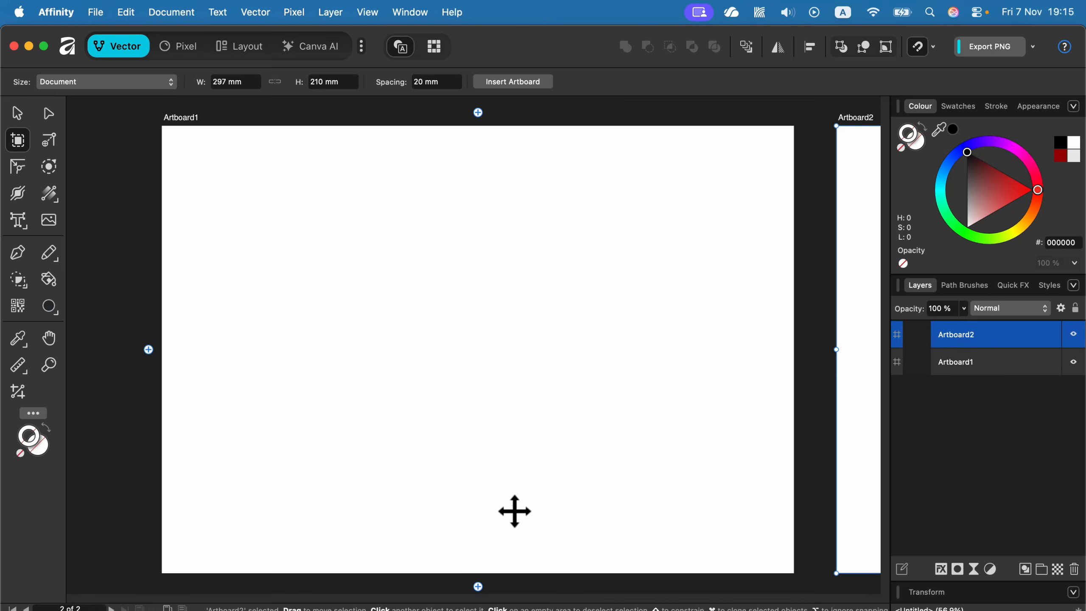
key("super+minus")
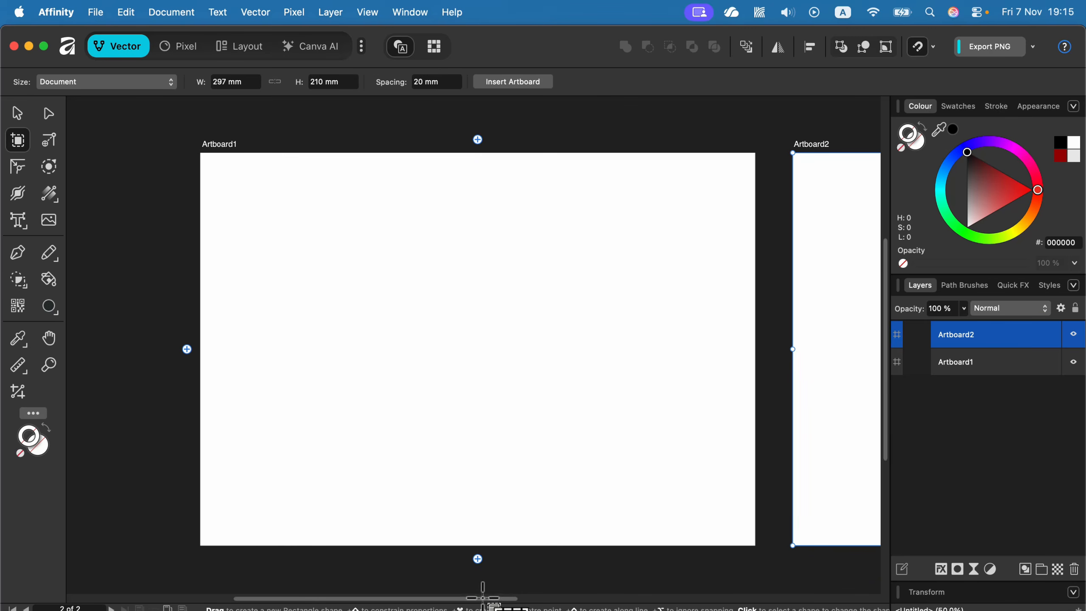
left_click(17, 113)
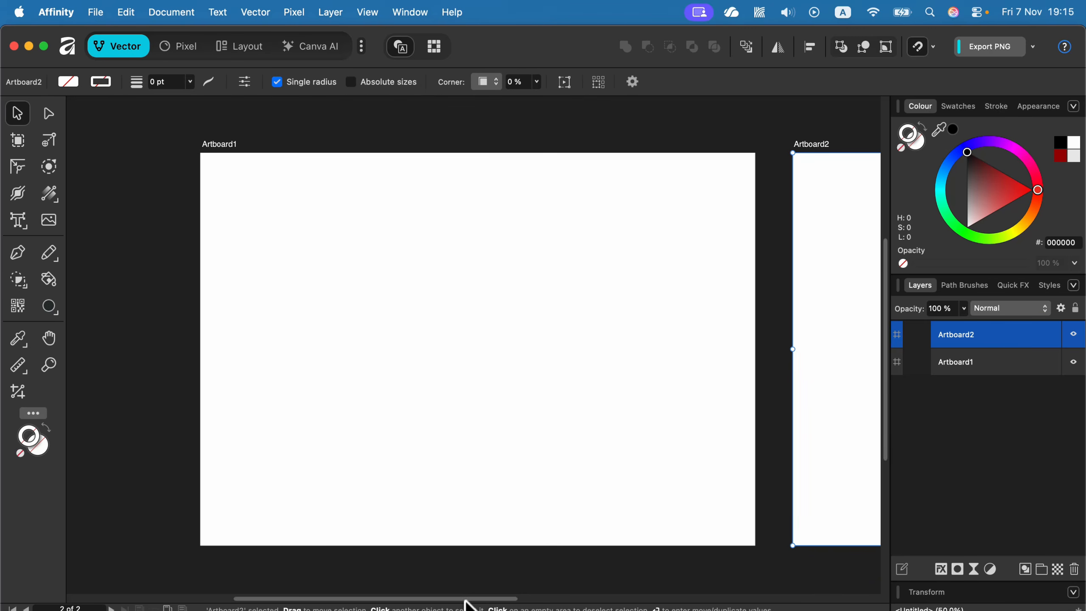
Step: Bring both artboards further into view and select Artboard1
mouse_move(468, 604)
left_mouse_down()
mouse_move(684, 596)
mouse_move(465, 598)
left_mouse_up()
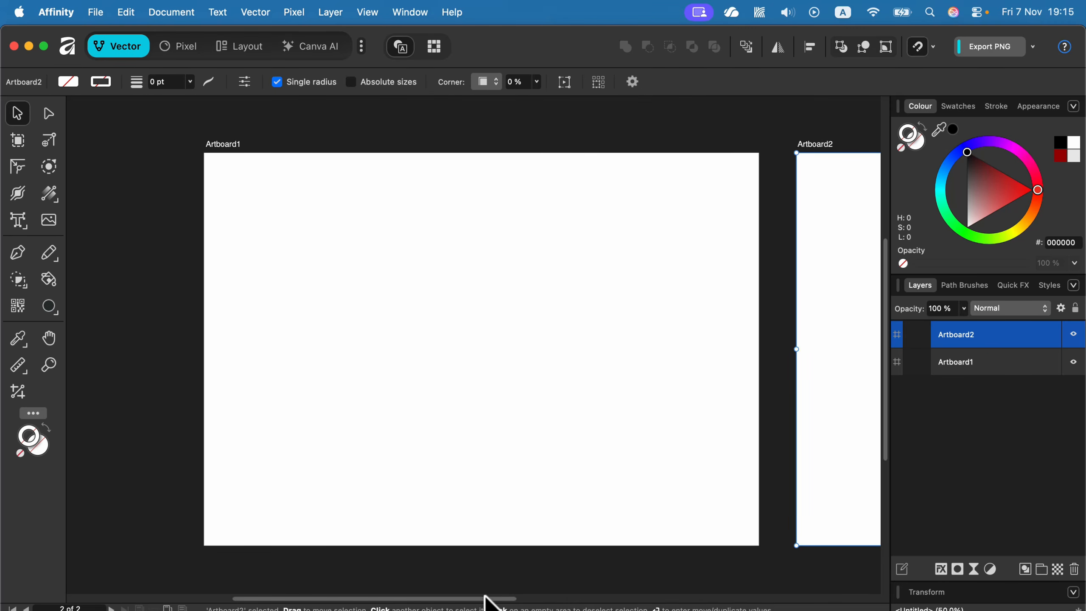
left_click_drag(485, 601, 529, 579)
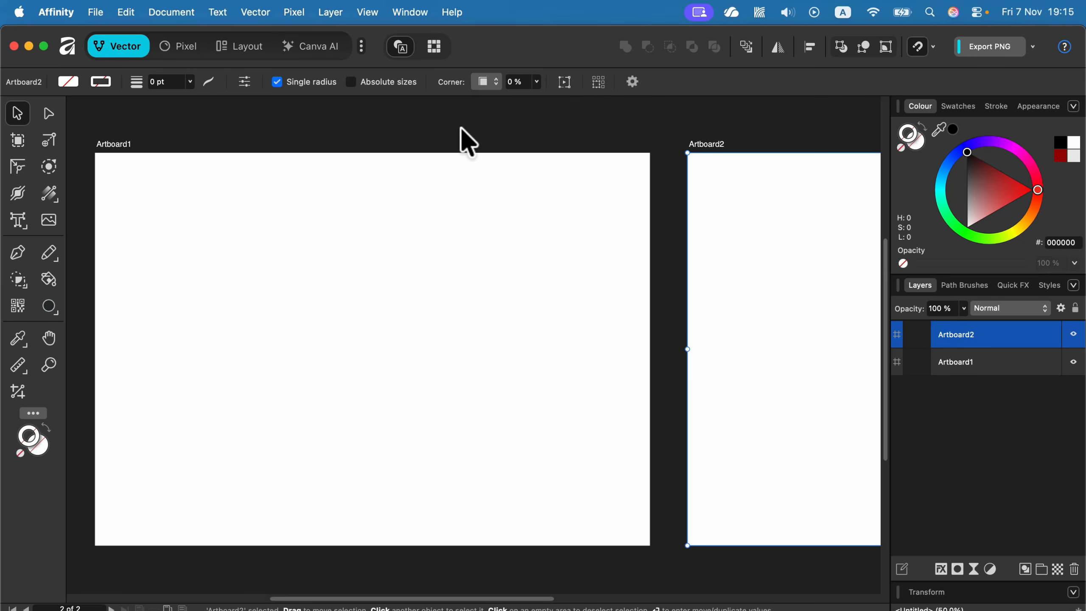
left_click(112, 143)
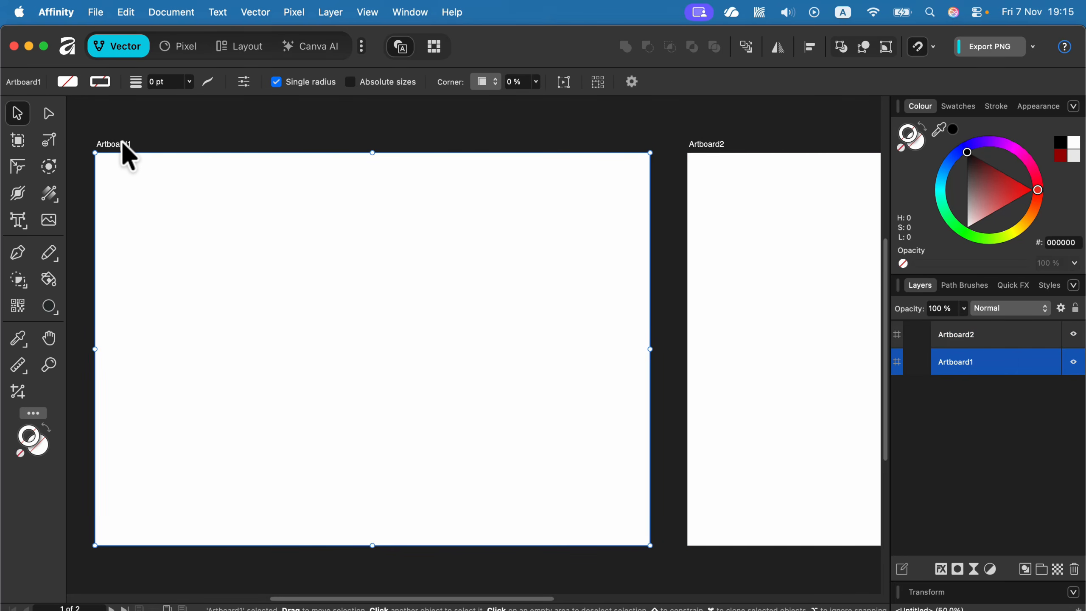
Step: Draw a tall, narrow dark red rectangle near the centre of Artboard1
left_click(51, 141)
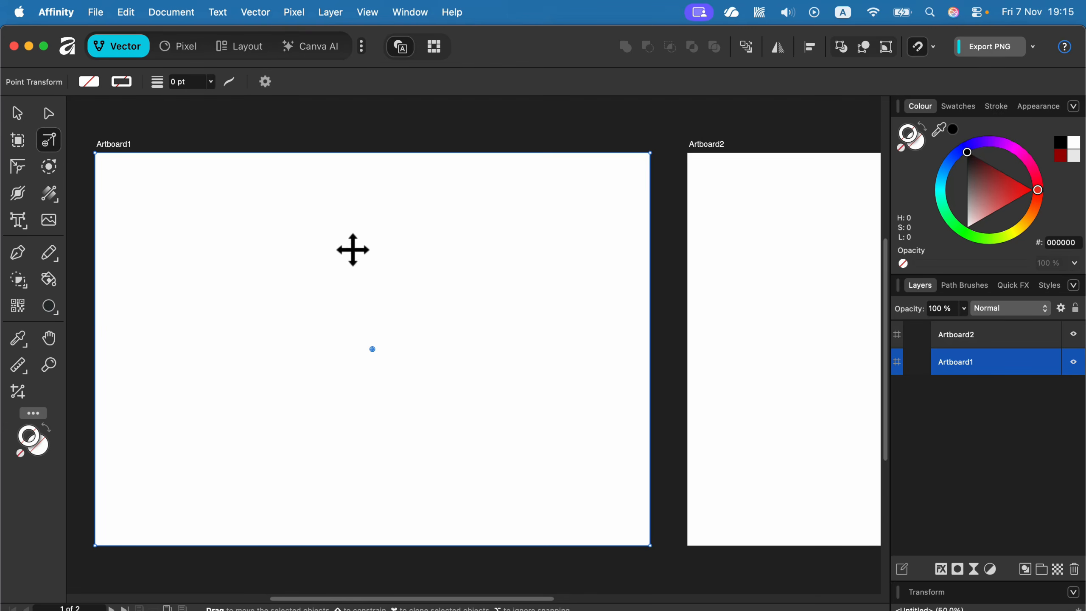
left_click(54, 307)
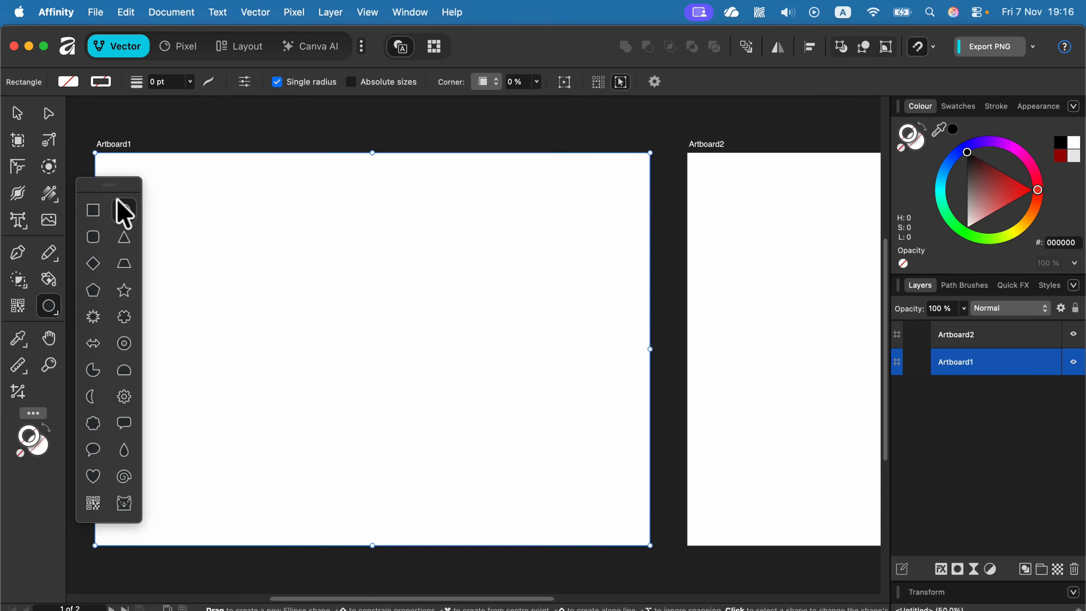
left_click(95, 211)
mouse_move(319, 223)
left_mouse_down()
mouse_move(415, 388)
mouse_move(393, 404)
left_mouse_up()
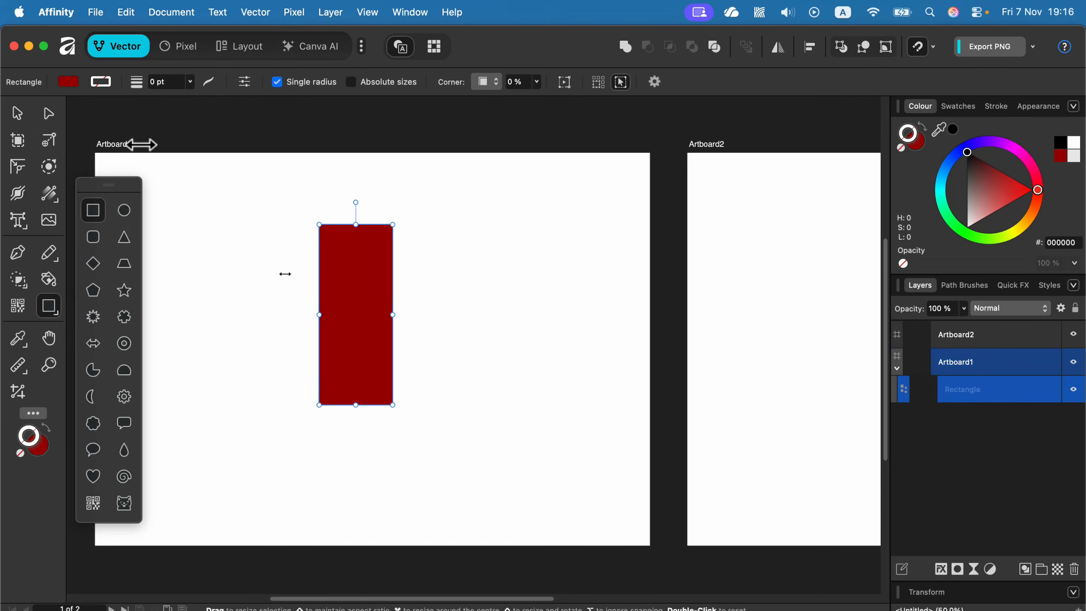
Step: Enlarge and very slightly rotate the rectangle from its upper-right corner with the Point Transform tool, using an origin outside the shape
left_click(50, 141)
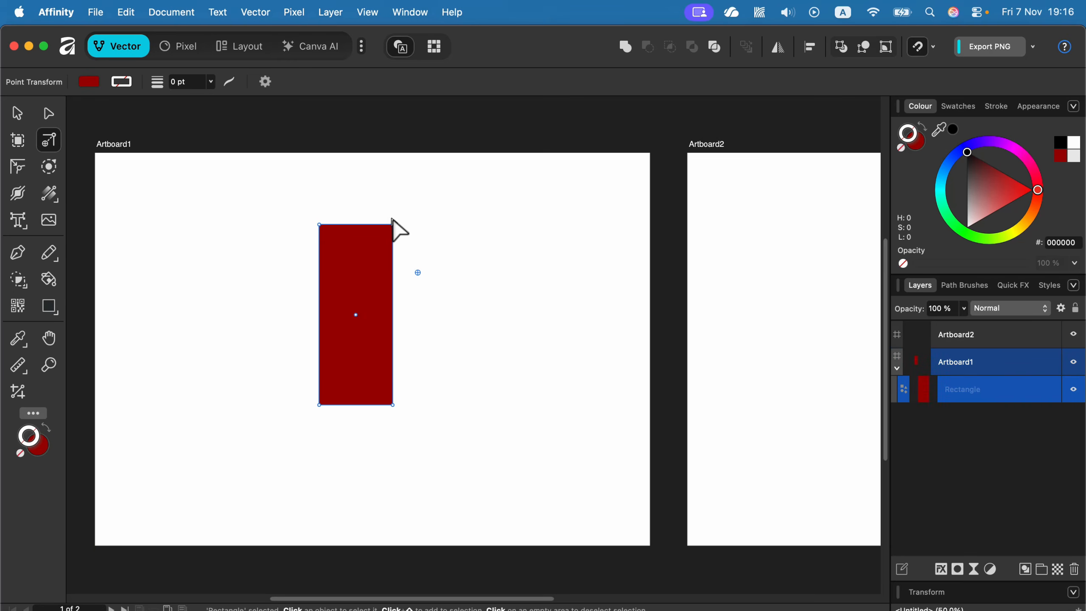
mouse_move(393, 223)
left_mouse_down()
mouse_move(404, 189)
mouse_move(416, 207)
mouse_move(401, 233)
mouse_move(364, 233)
mouse_move(389, 173)
mouse_move(406, 218)
mouse_move(385, 211)
left_mouse_up()
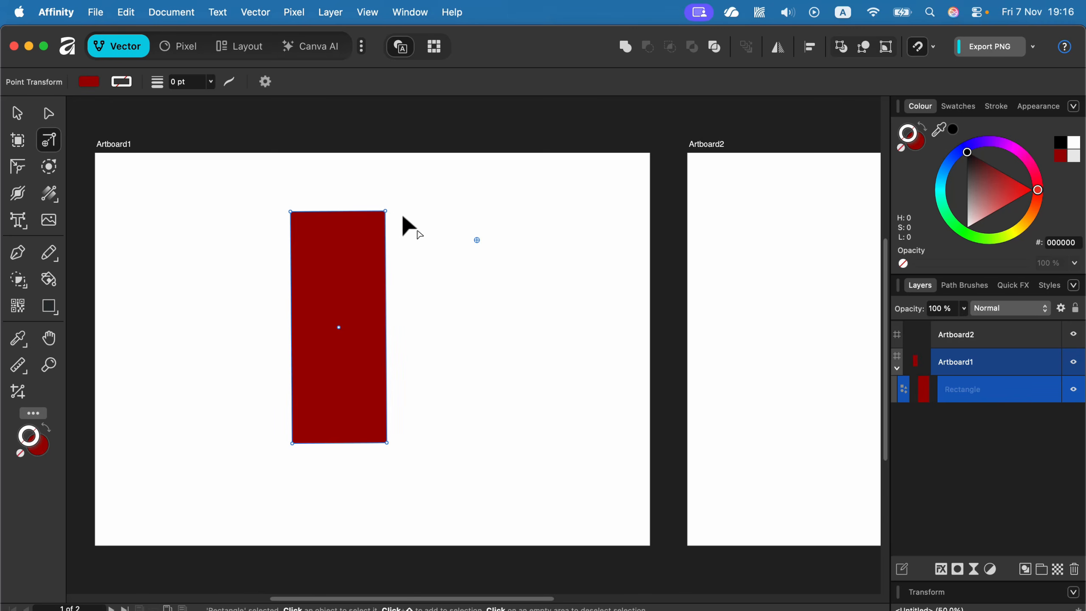
mouse_move(385, 210)
left_mouse_down()
mouse_move(370, 238)
mouse_move(437, 257)
mouse_move(436, 225)
mouse_move(383, 218)
mouse_move(411, 246)
mouse_move(540, 230)
mouse_move(516, 292)
mouse_move(461, 272)
mouse_move(462, 262)
mouse_move(436, 301)
mouse_move(449, 242)
mouse_move(353, 256)
mouse_move(406, 207)
mouse_move(359, 218)
mouse_move(361, 235)
mouse_move(436, 223)
mouse_move(327, 203)
mouse_move(405, 206)
mouse_move(283, 213)
mouse_move(379, 209)
left_mouse_up()
key("shift")
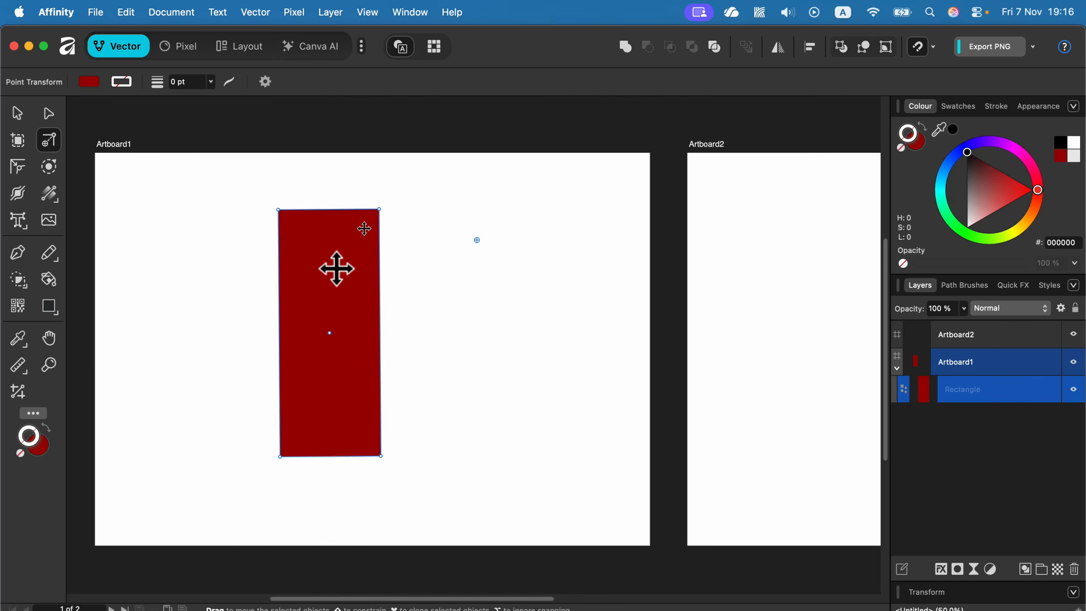
Step: Round the tall rectangle's upper-right corner across the shape's full width with the Corner tool
left_click(19, 168)
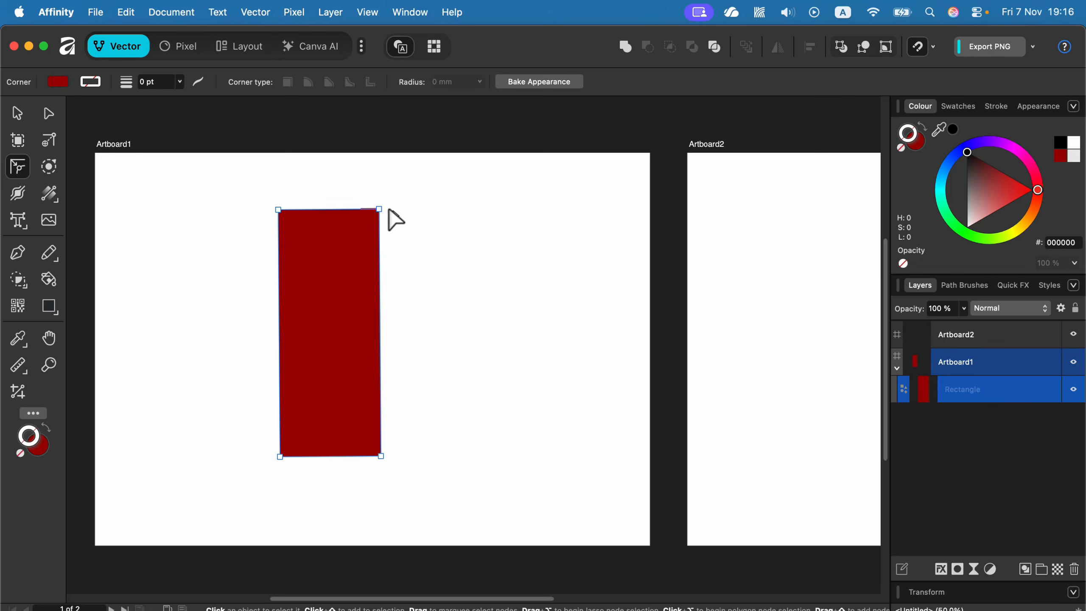
left_click_drag(379, 209, 320, 365)
key("f")
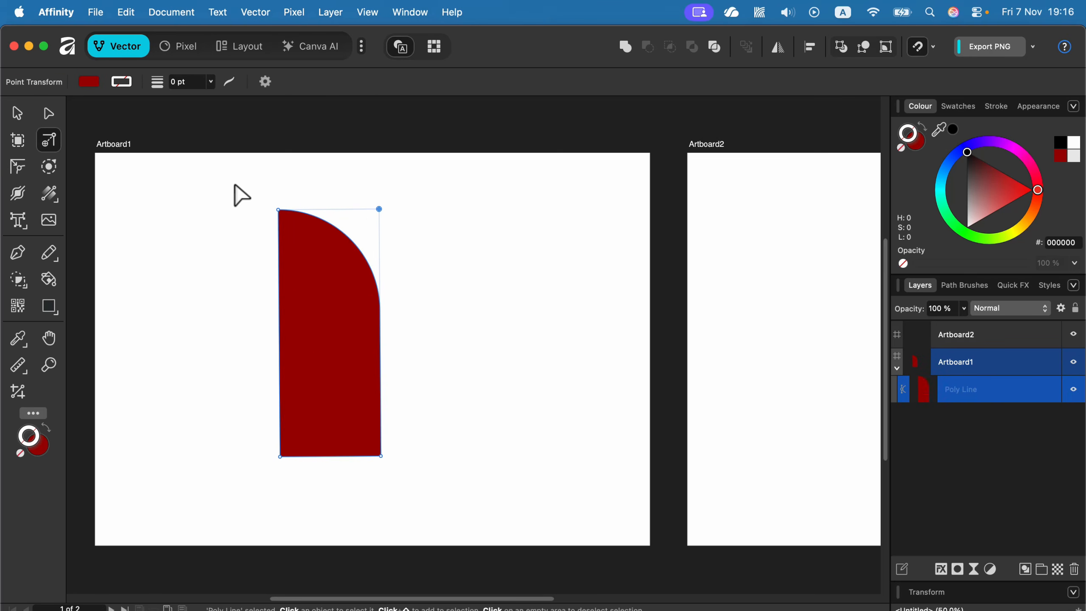
Step: Draw a nearly square second rectangle to the right of the first shape and round its four corners to a 15.3 mm radius
left_click(51, 308)
left_click_drag(440, 257, 568, 380)
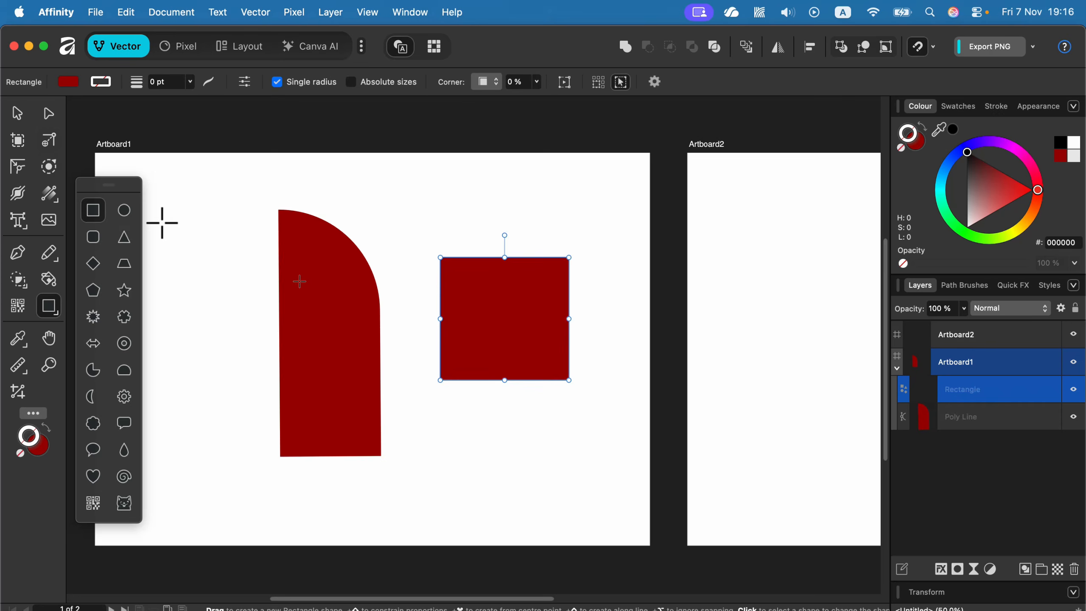
left_click(18, 166)
left_click_drag(415, 213, 535, 354)
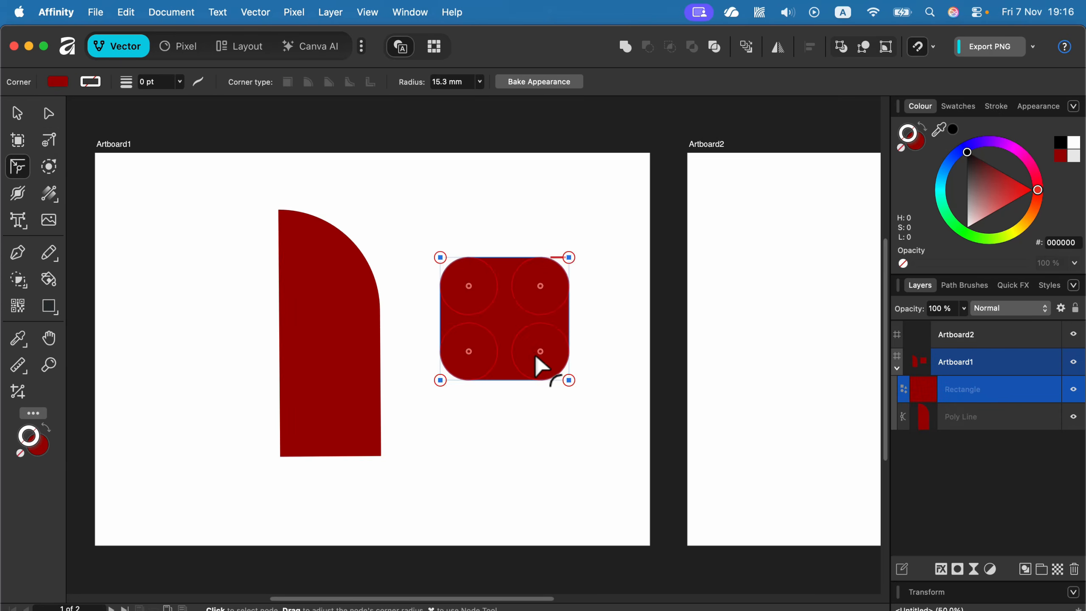
Step: Change the second shape's four corners to the concave type and scale the whole shape up
key("a")
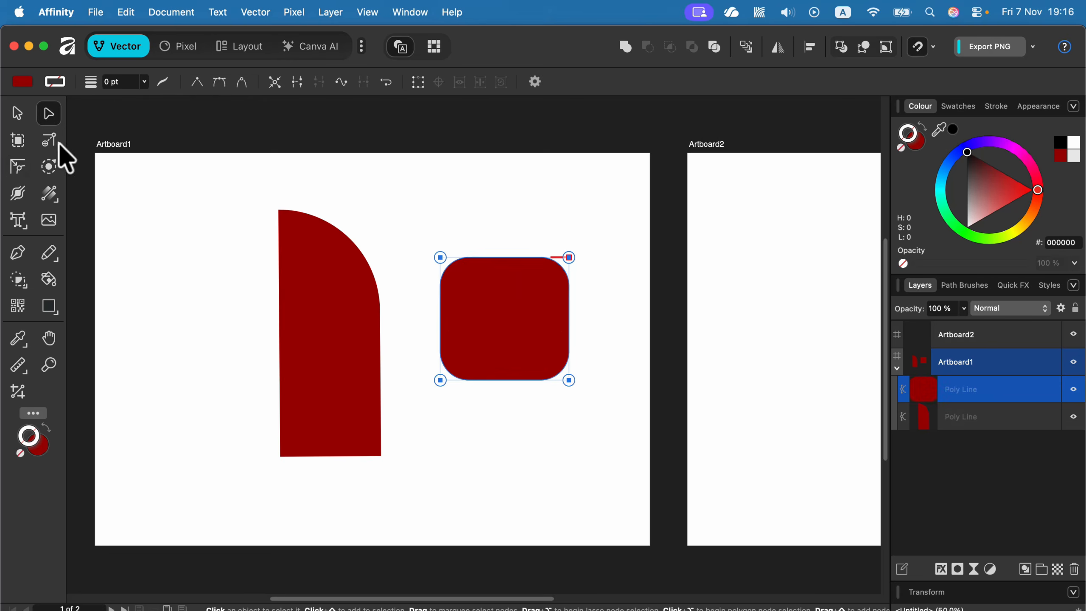
left_click(22, 168)
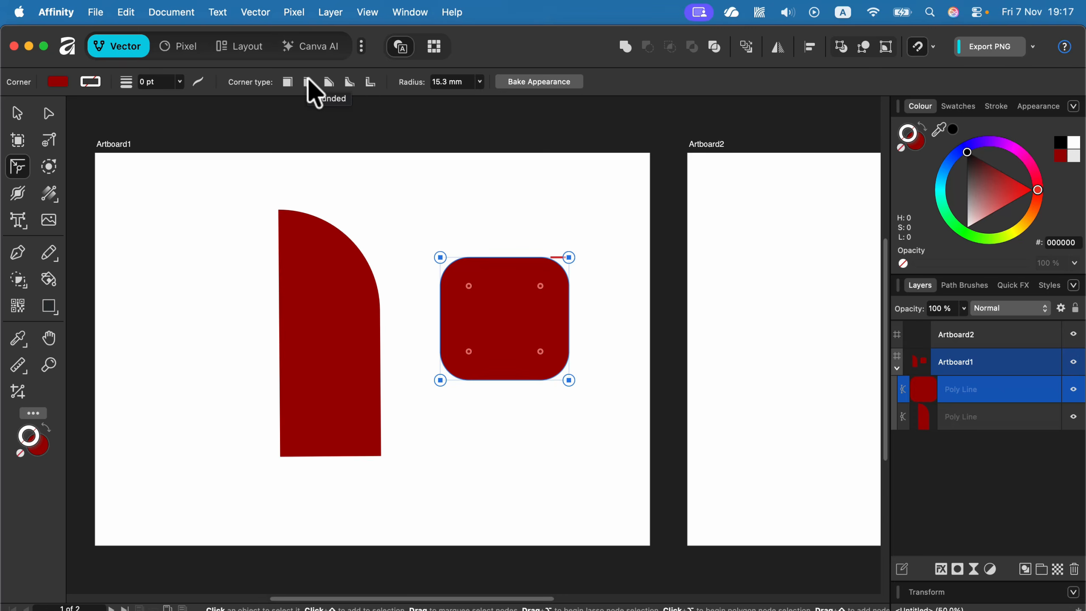
left_click(349, 82)
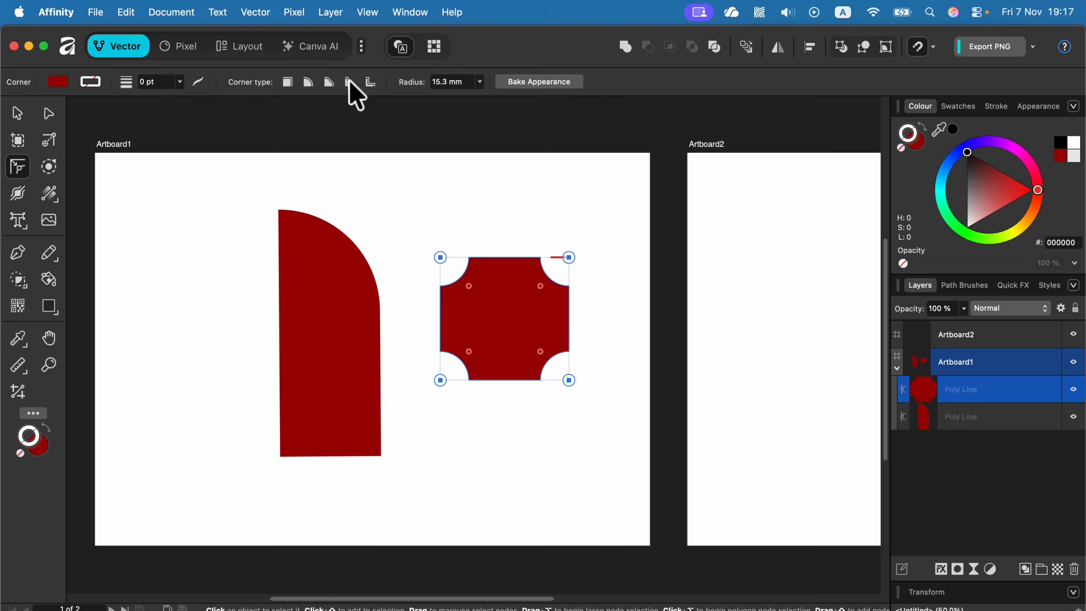
left_click(18, 114)
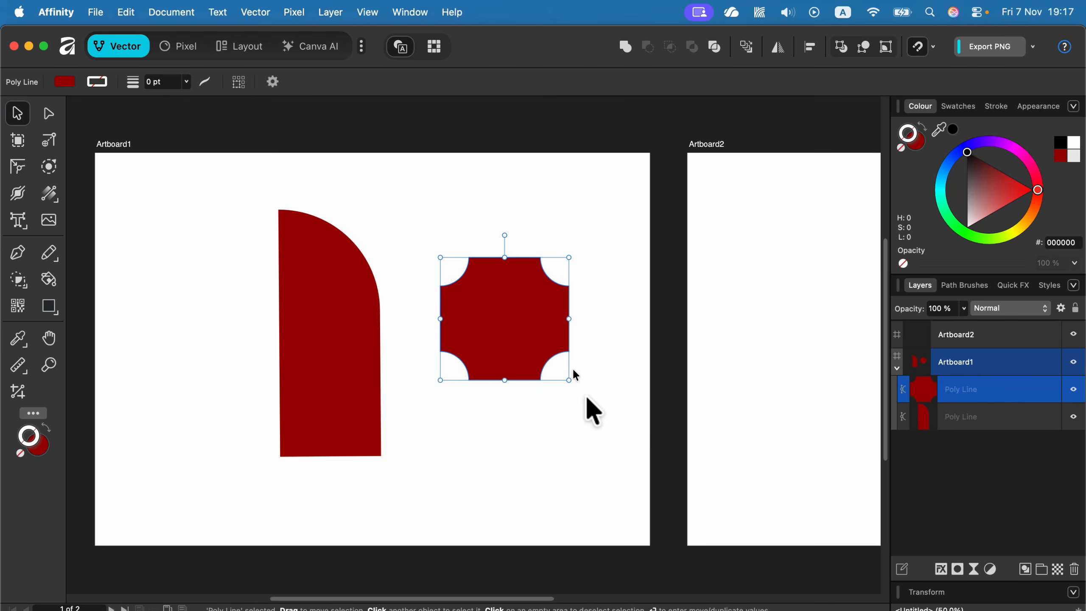
left_click_drag(568, 380, 538, 359)
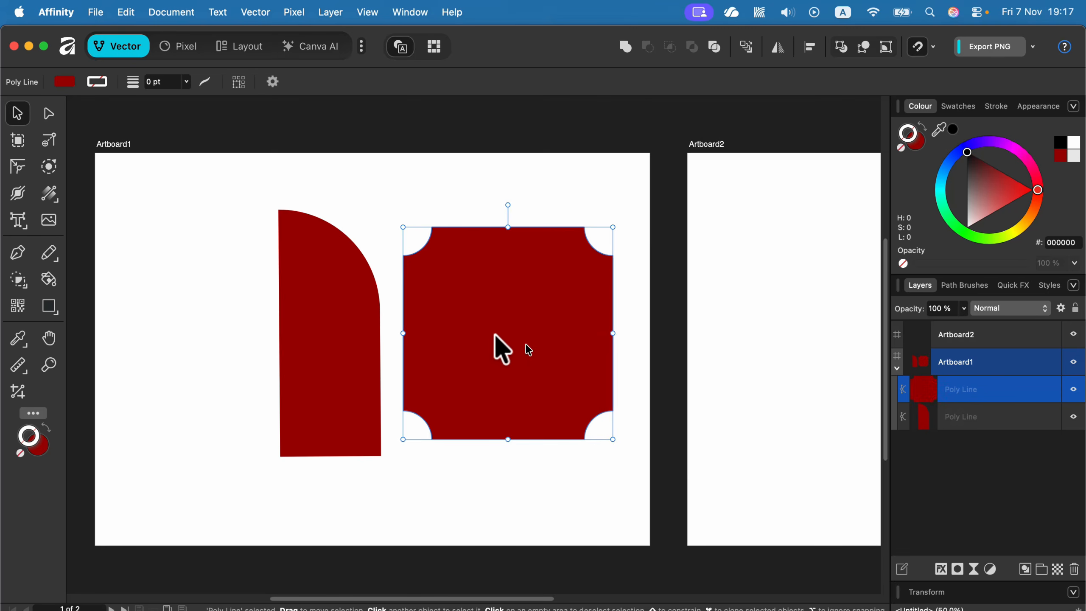
Step: Bake the concave corners into the curve and pull its upper-left node up and to the right into a peak
left_click(17, 166)
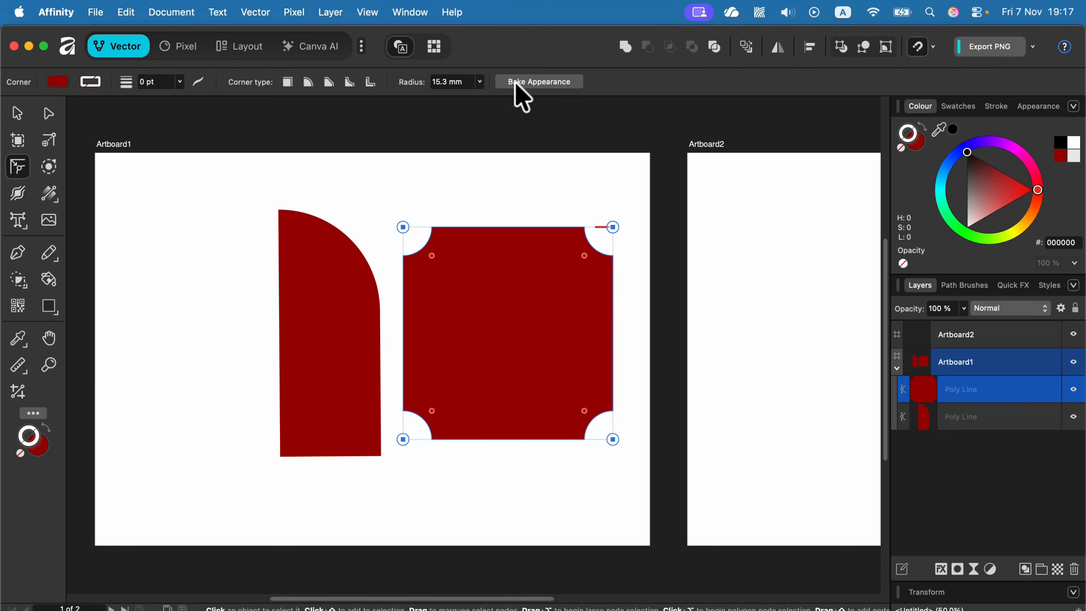
left_click(515, 83)
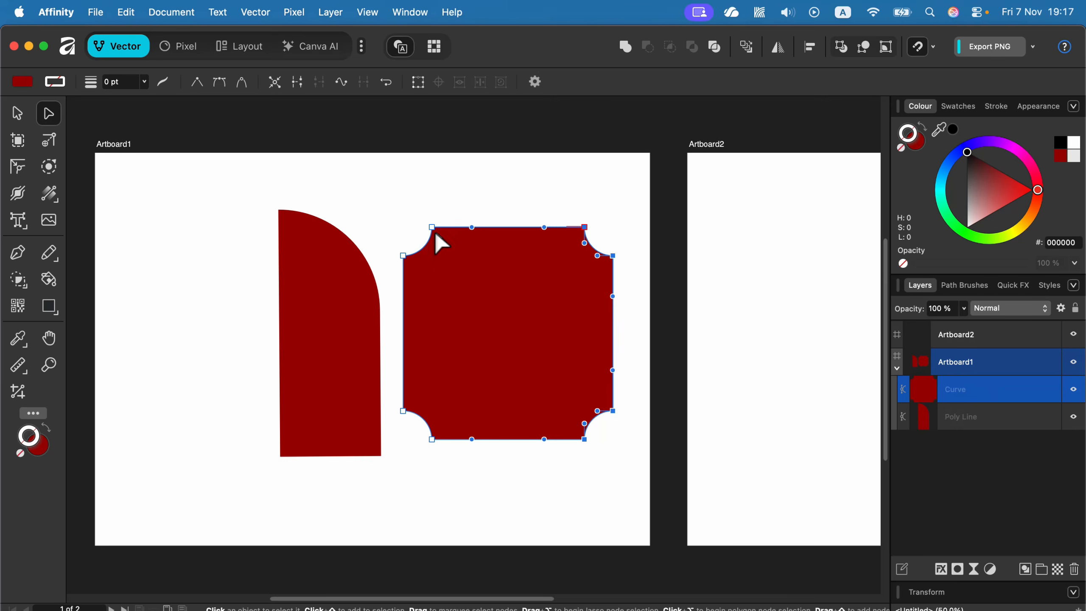
left_click_drag(431, 227, 499, 195)
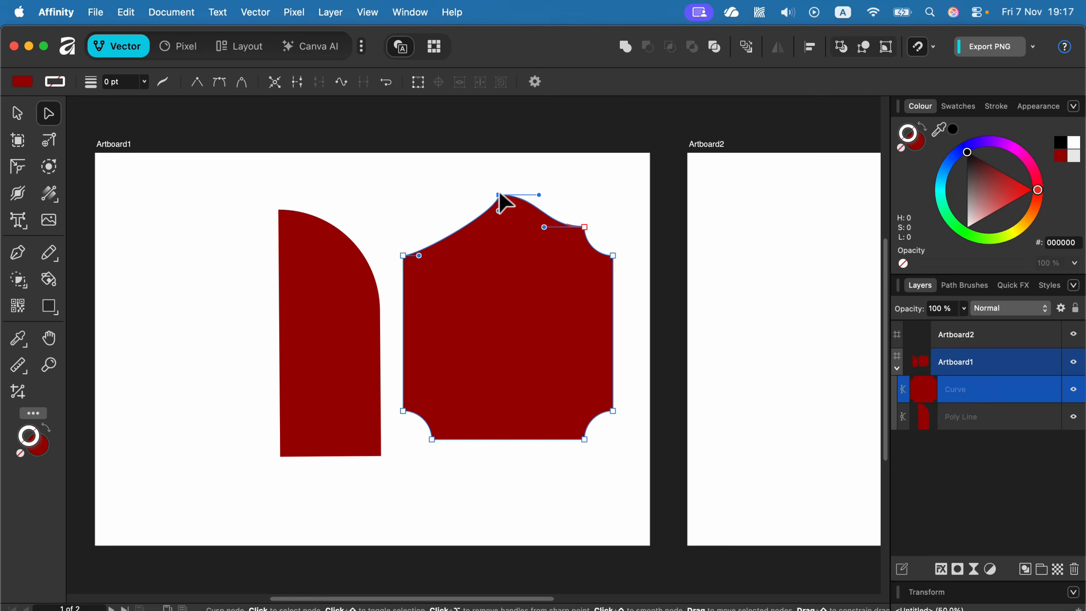
Step: Select both red shapes on Artboard1 and delete them
left_click(16, 114)
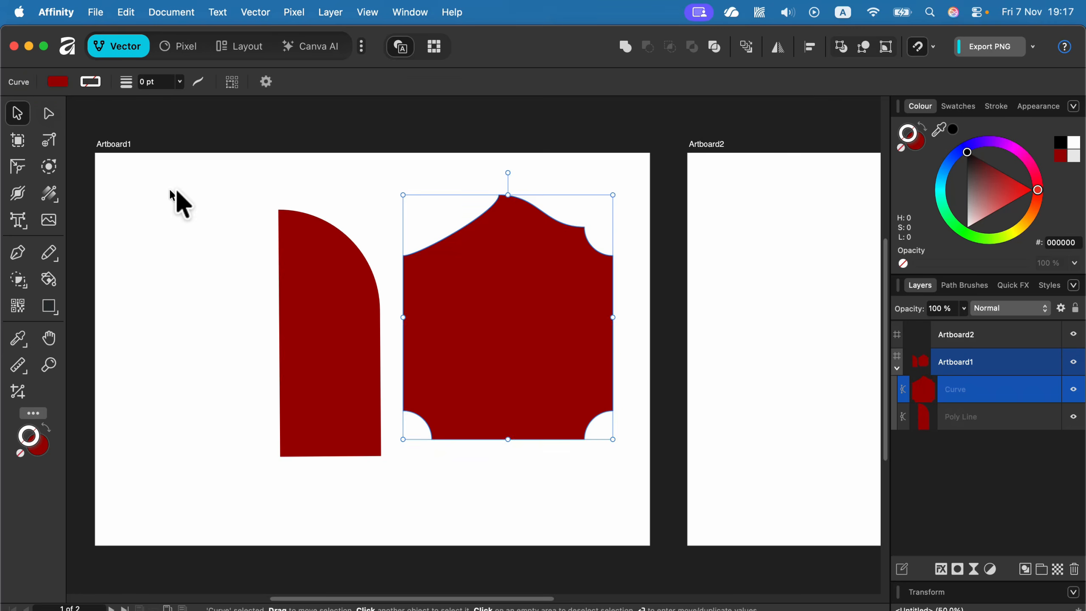
left_click_drag(172, 187, 728, 495)
key("BackSpace")
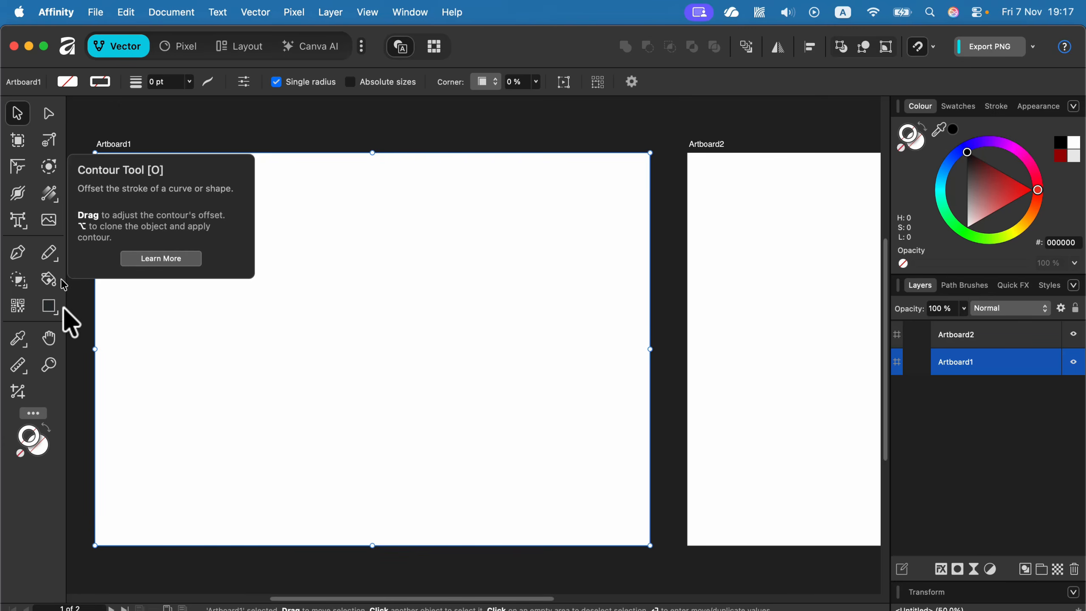
Step: Draw a red square left of centre on Artboard1 and offset its outline outward by 21.2 mm with the Contour tool
left_click(49, 305)
left_click_drag(273, 270, 404, 403)
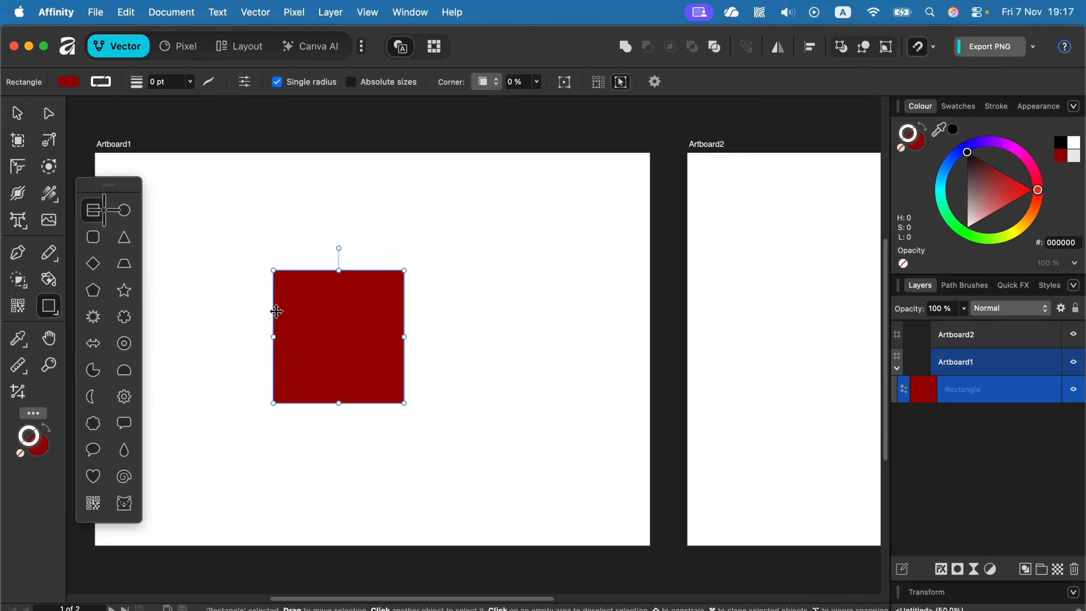
left_click(49, 166)
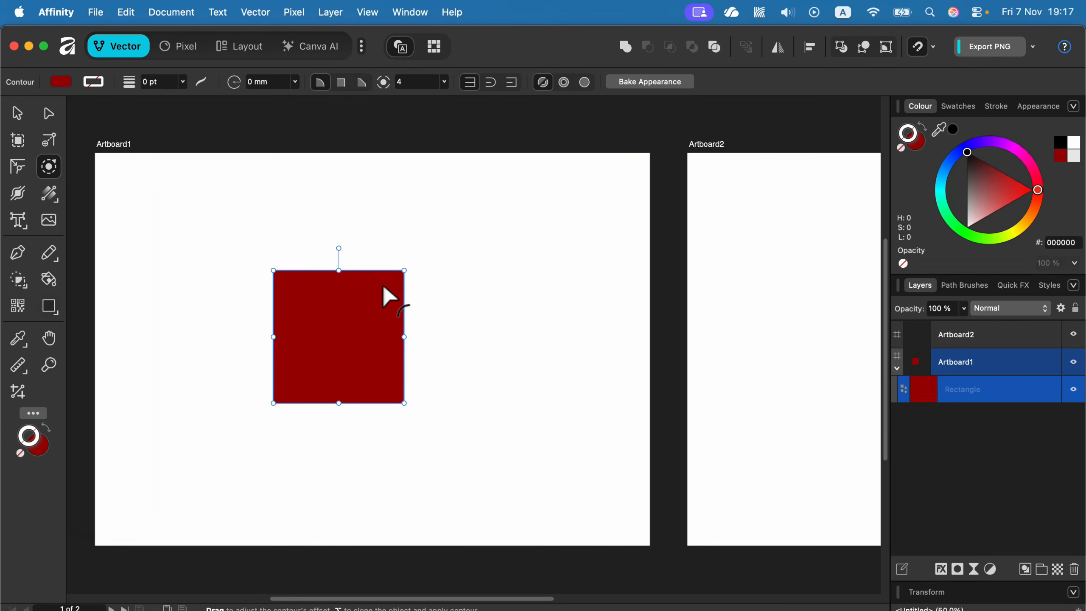
left_click_drag(371, 285, 374, 329)
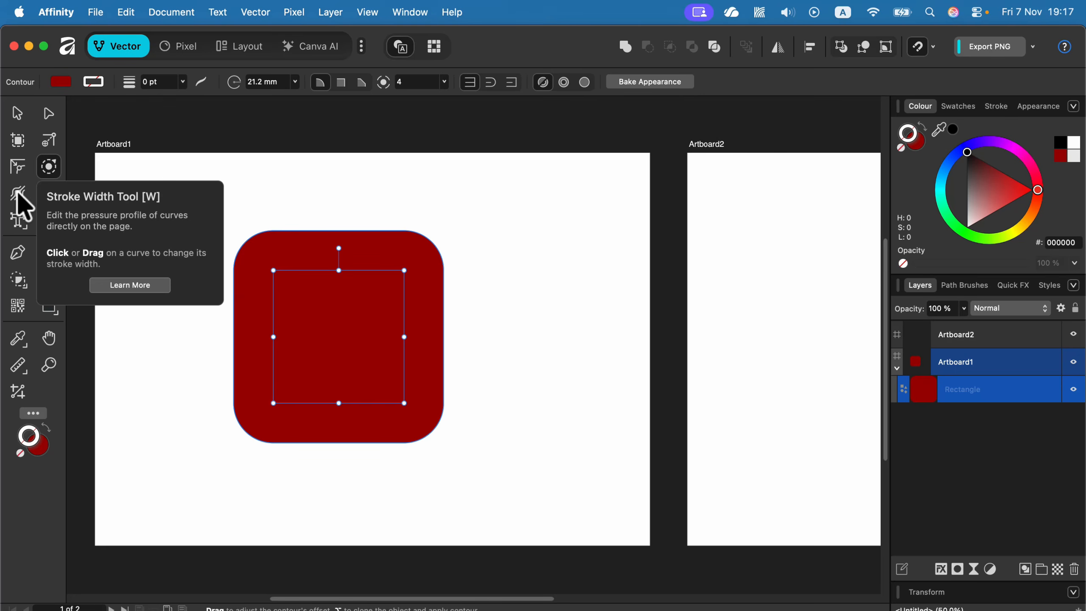
Step: Select the contoured square on Artboard1 and delete it
left_click(17, 112)
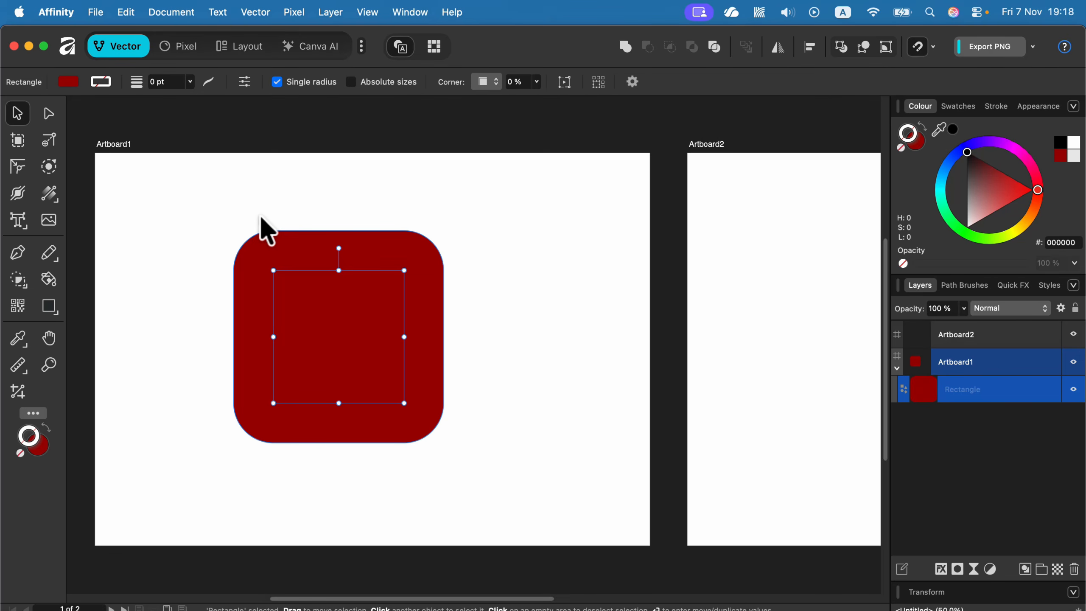
left_click_drag(196, 199, 525, 466)
key("BackSpace")
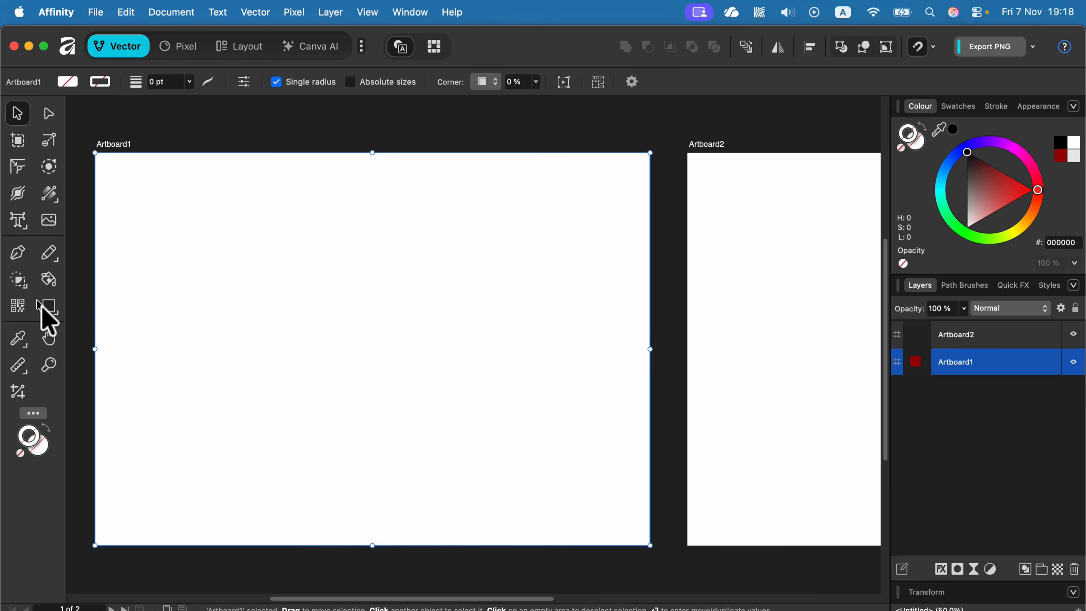
Step: Draw a large triangle in the middle of Artboard1 and set its fill to blue 00289F
left_click(51, 310)
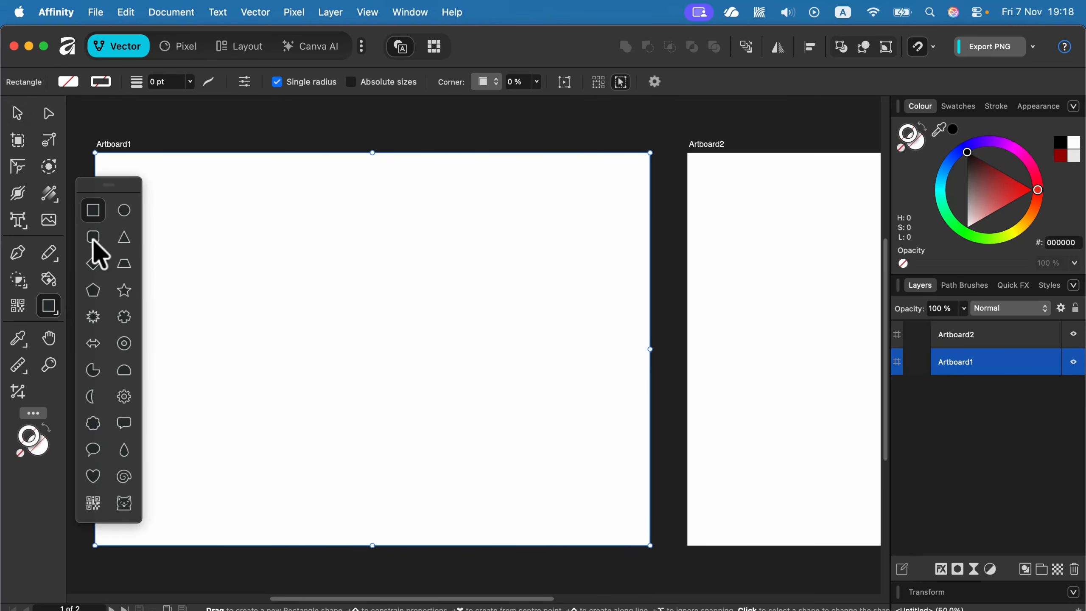
left_click(124, 238)
left_click_drag(271, 241, 476, 446)
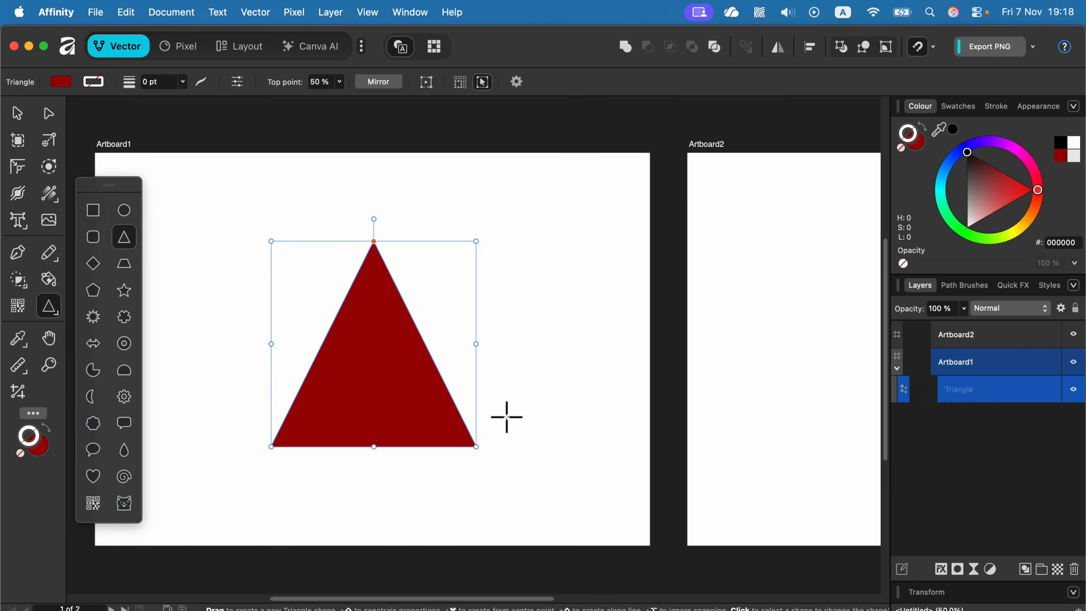
left_click(916, 143)
left_click(954, 155)
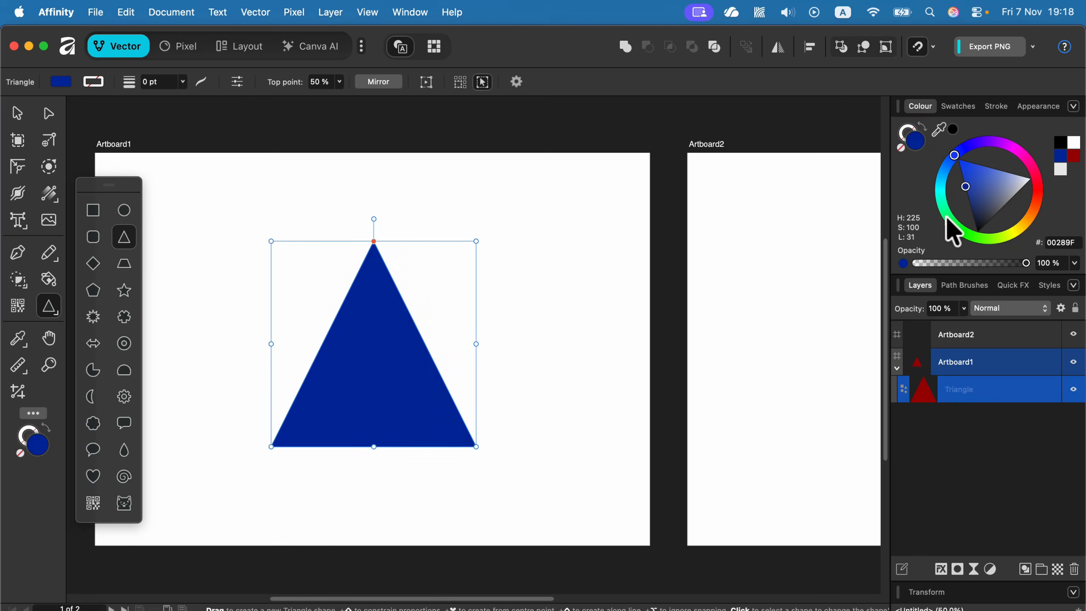
Step: Give the triangle a magenta 9F0089 outline and set the stroke width to 40 pt
left_click(914, 136)
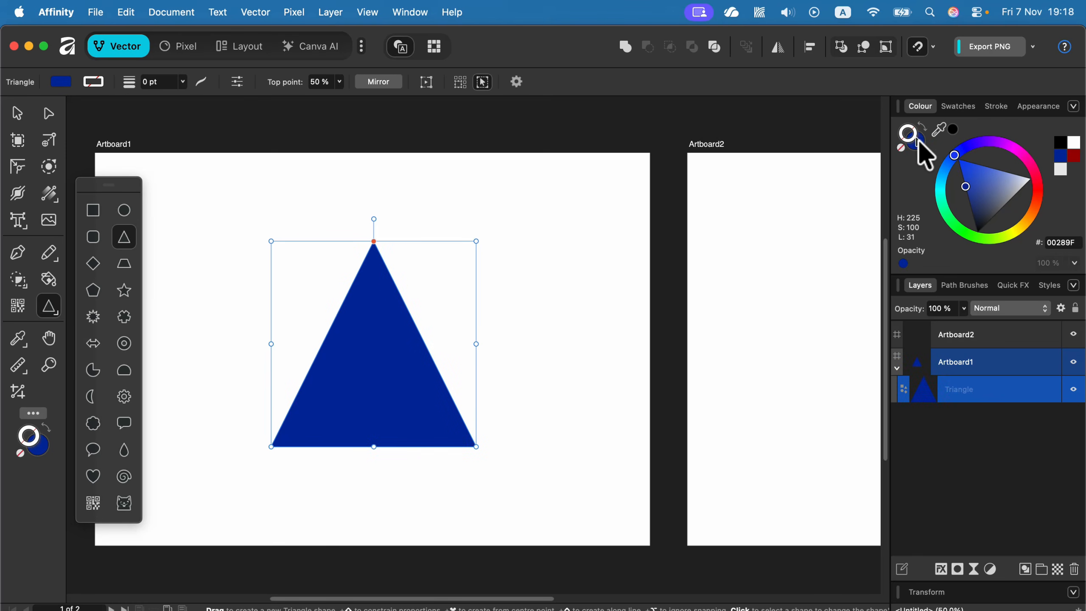
left_click(1027, 156)
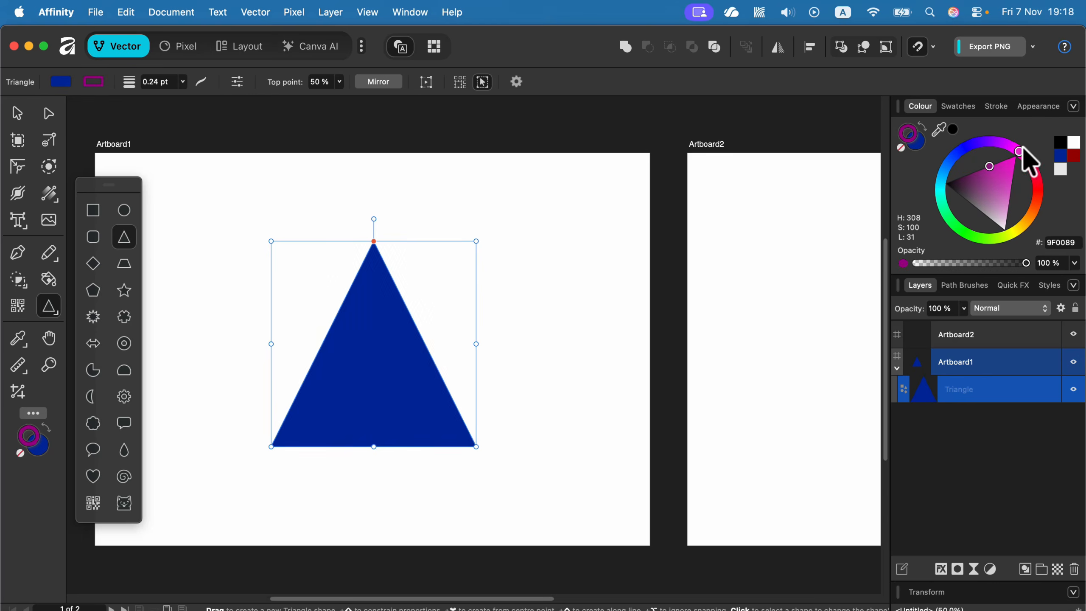
left_click(998, 108)
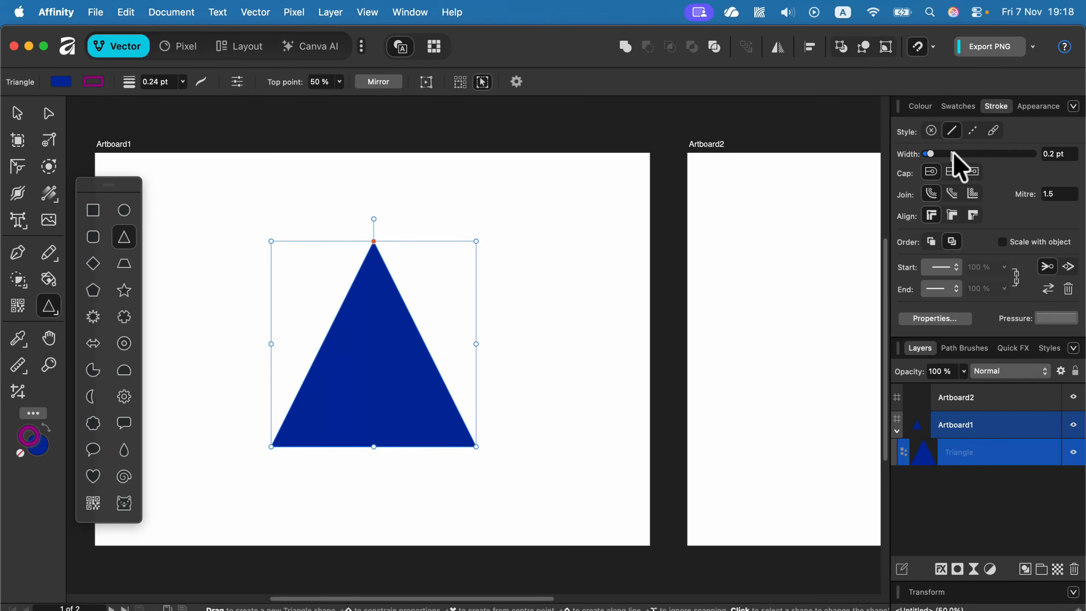
mouse_move(953, 152)
left_mouse_down()
mouse_move(1010, 149)
mouse_move(957, 151)
mouse_move(1007, 138)
left_mouse_up()
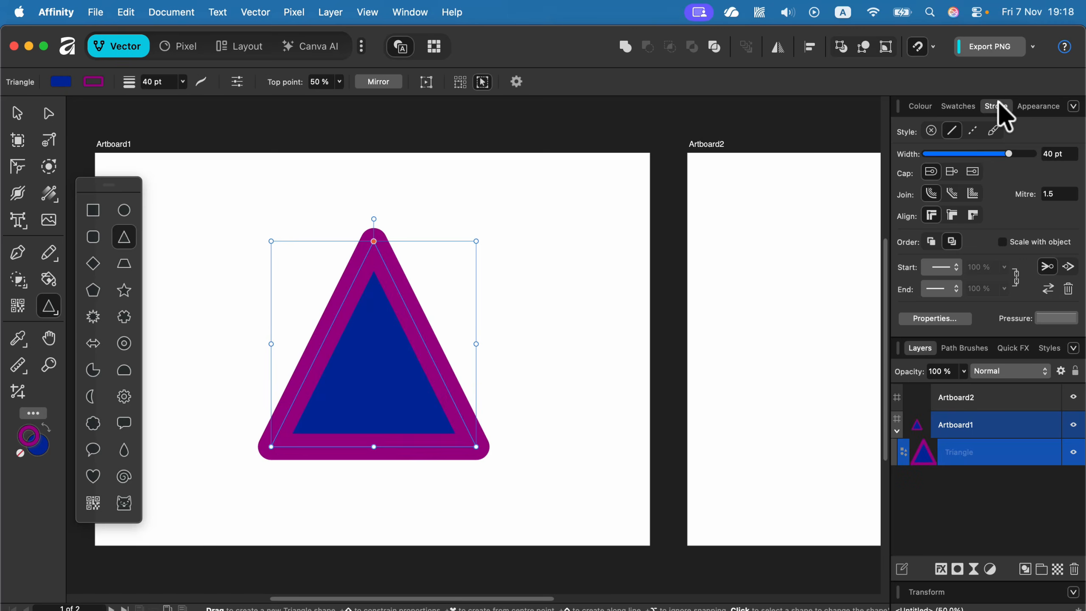
Step: Reduce the triangle's stroke width to 26 pt and change its outline colour to green 009F43
left_click(995, 159)
left_click(922, 107)
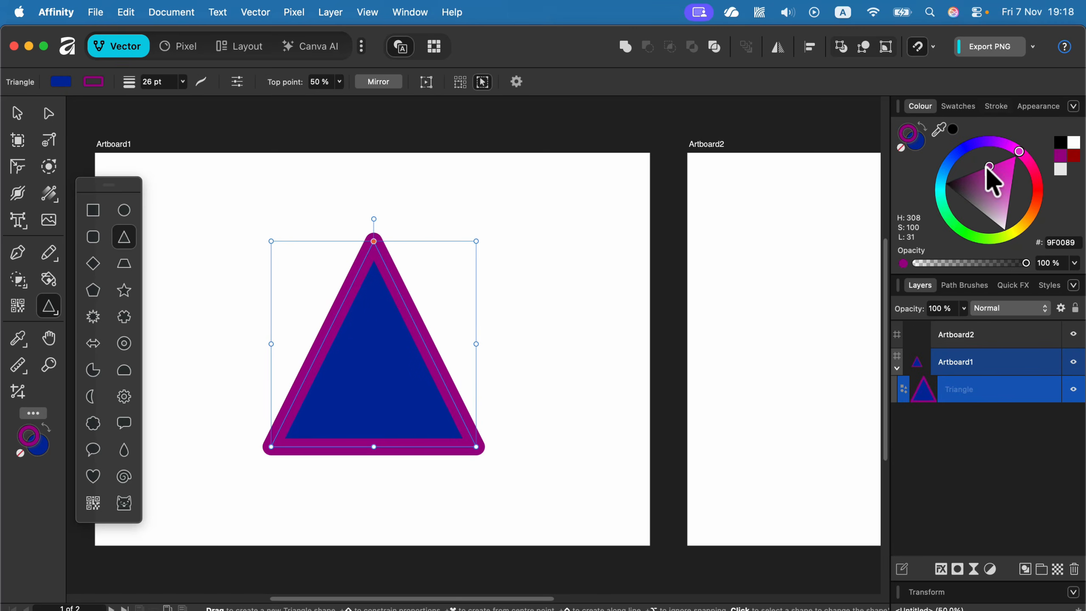
left_click(949, 218)
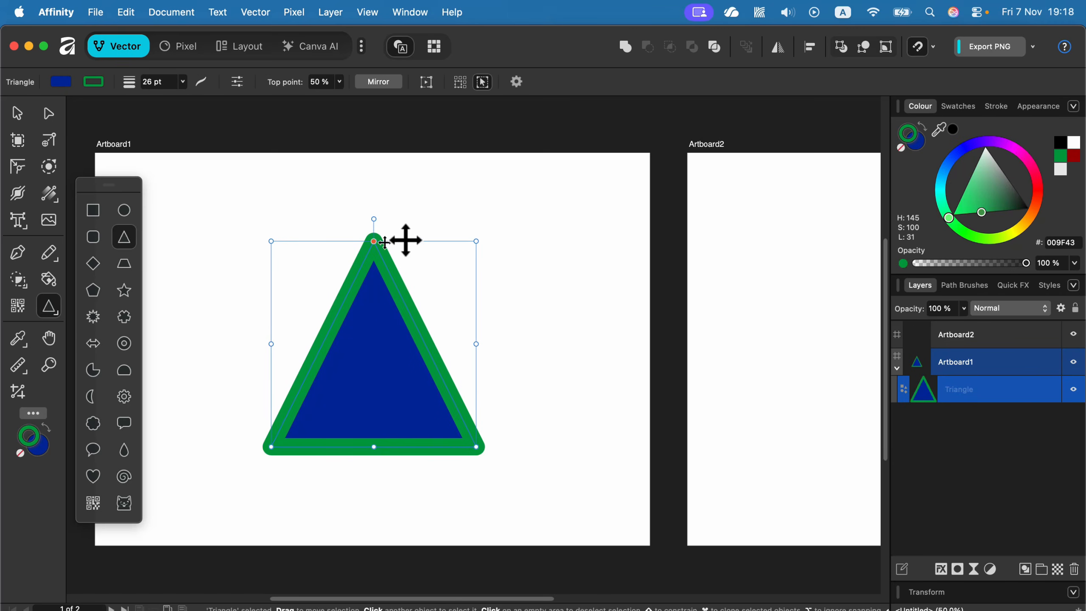
Step: Vary the triangle's outline with the Stroke Width tool, thickening the left edge and thinning the upper right edge
left_click(17, 195)
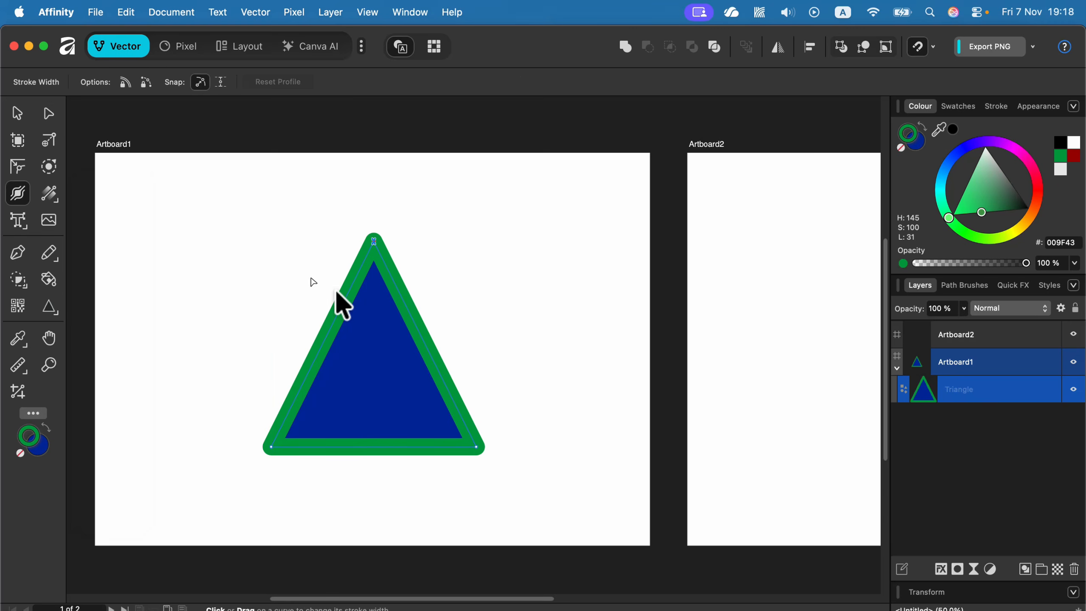
mouse_move(341, 308)
left_mouse_down()
mouse_move(302, 295)
mouse_move(274, 339)
mouse_move(303, 356)
left_mouse_up()
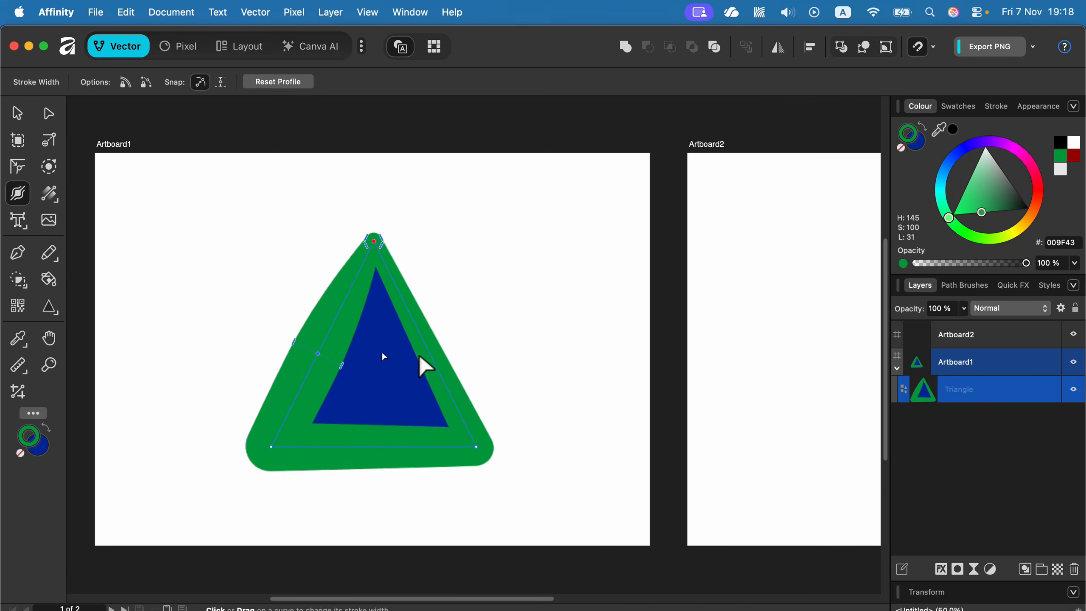
mouse_move(422, 357)
left_mouse_down()
mouse_move(399, 375)
mouse_move(432, 368)
mouse_move(427, 361)
left_mouse_up()
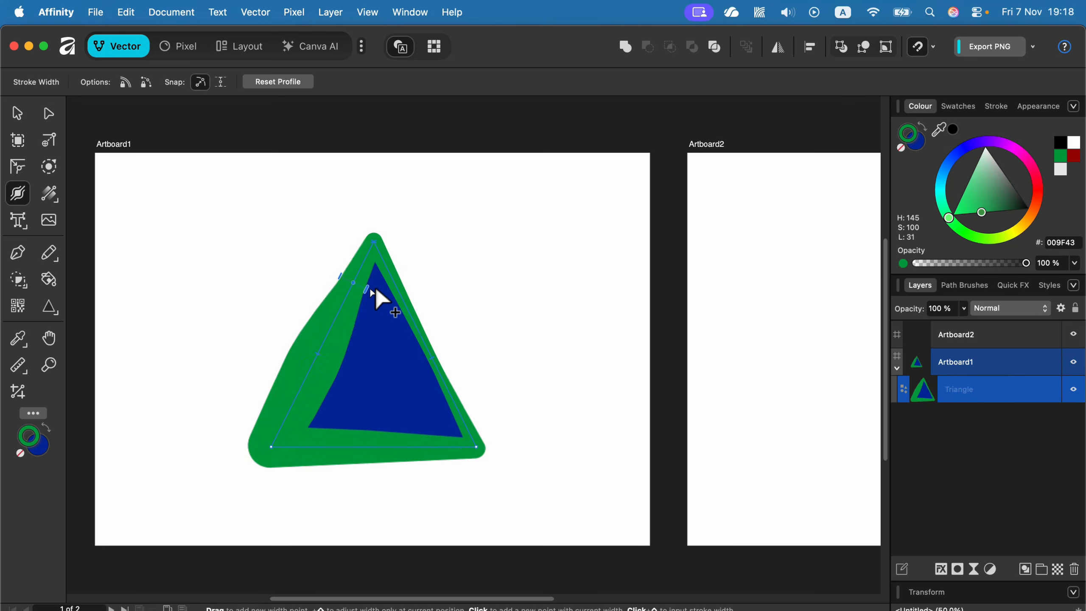
left_click_drag(375, 290, 399, 290)
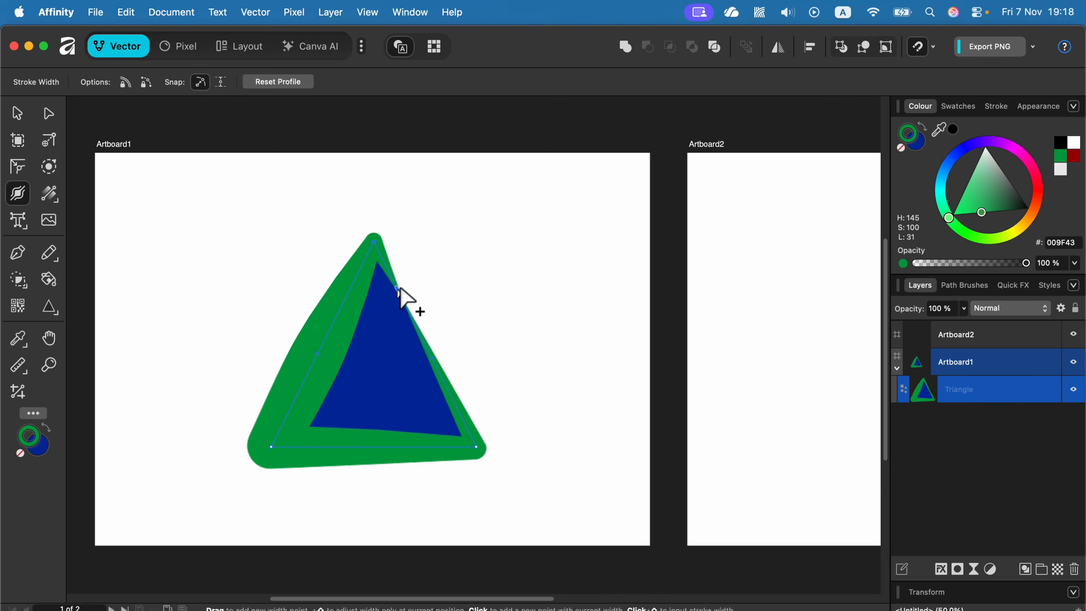
Step: Apply a linear gradient fill from the triangle's apex to its base and open the gradient's colour settings
left_click(49, 196)
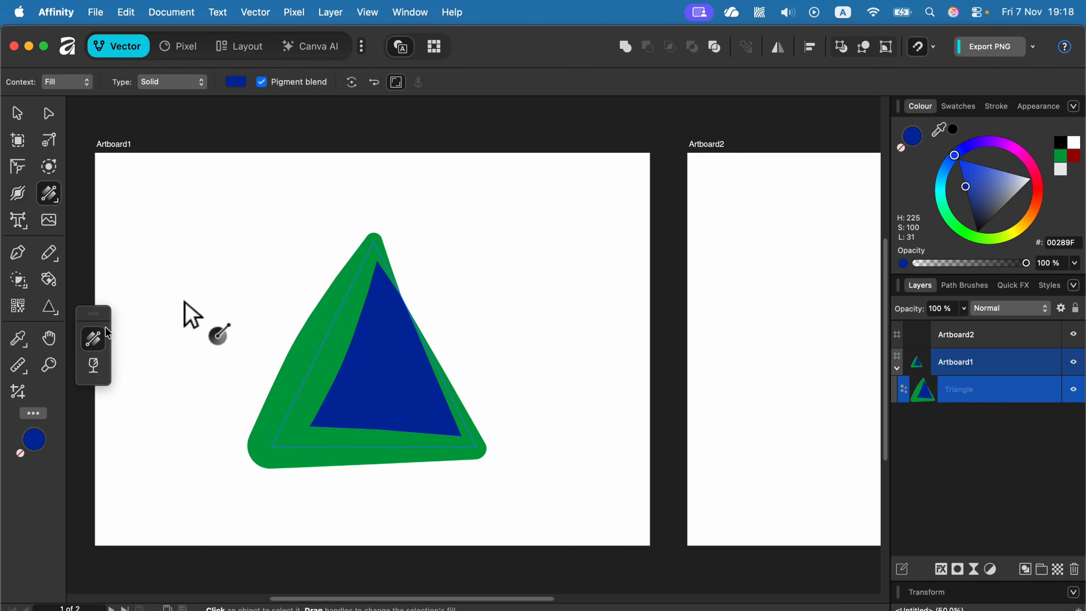
left_click_drag(374, 269, 385, 439)
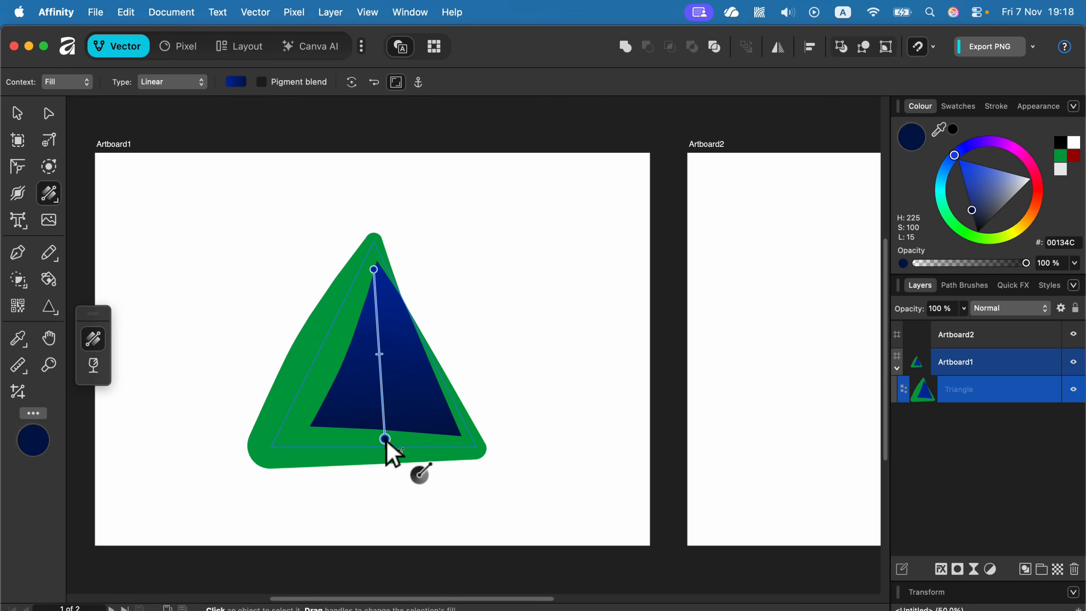
left_click(235, 83)
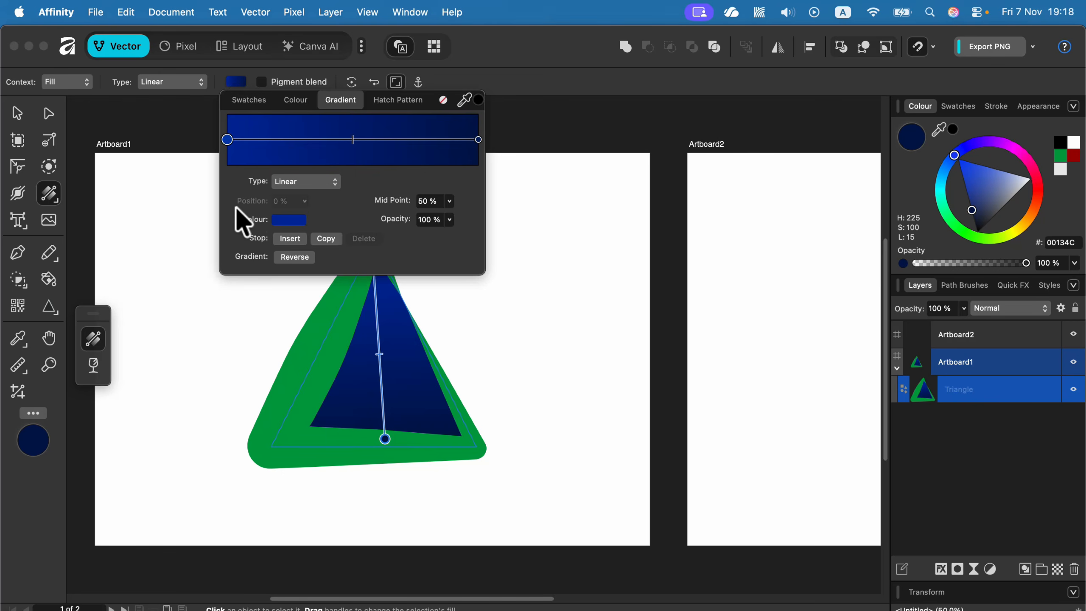
Step: Fade the triangle with a linear transparency gradient running from opaque at the apex to fully transparent at the base
left_click(94, 366)
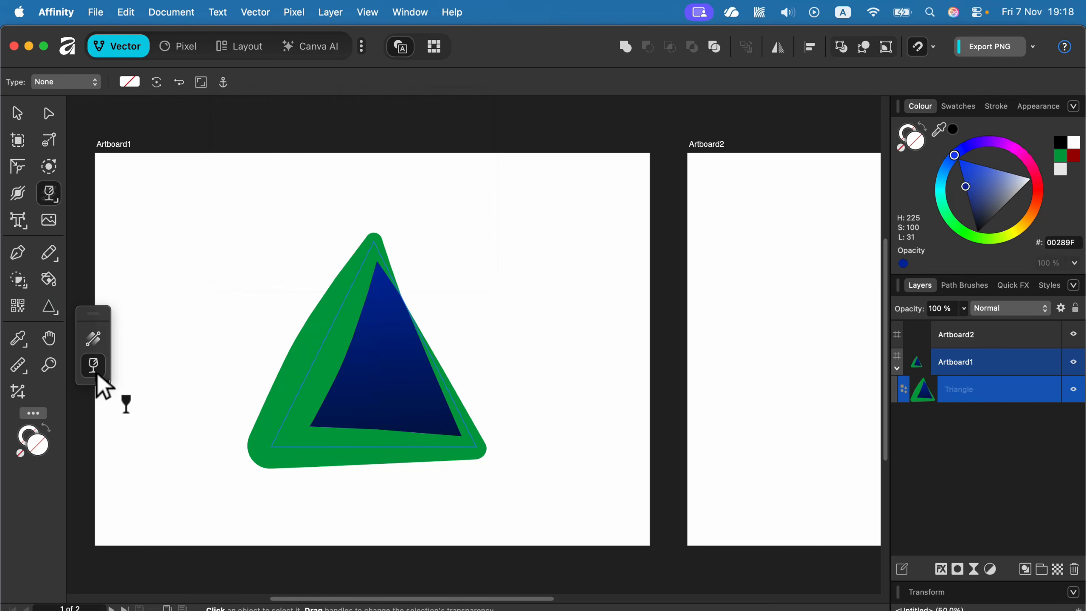
left_click_drag(264, 325, 502, 326)
mouse_move(385, 326)
left_mouse_down()
mouse_move(443, 323)
mouse_move(381, 325)
left_mouse_up()
left_click_drag(337, 293, 337, 446)
left_click_drag(386, 233, 416, 445)
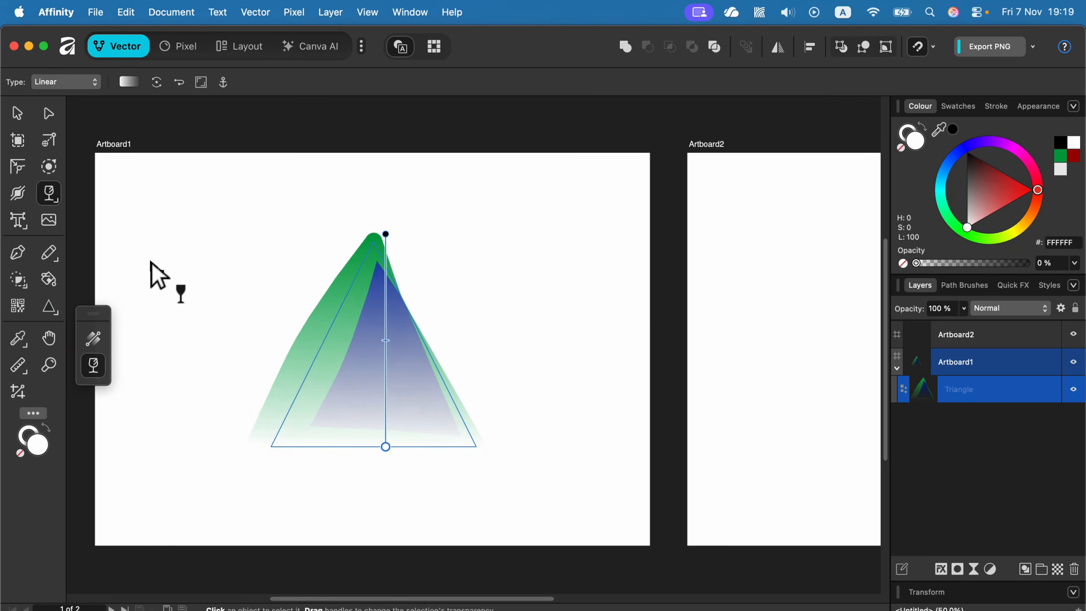
Step: Add the presenter's name as 83.8 pt artistic text above the triangle on Artboard1
left_click(20, 222)
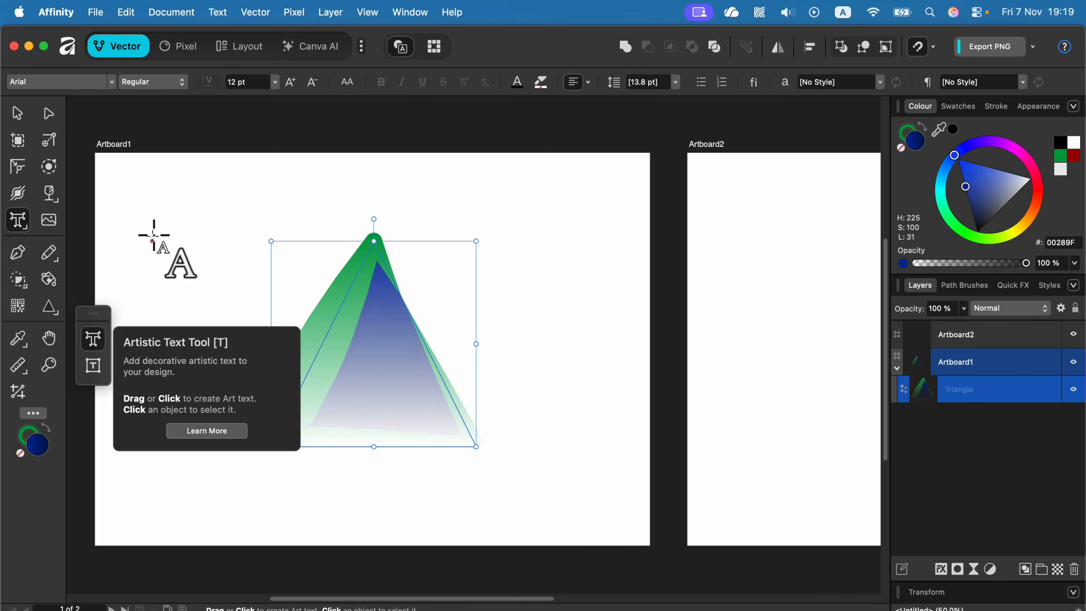
left_click_drag(150, 232, 167, 224)
type("Kru Mark")
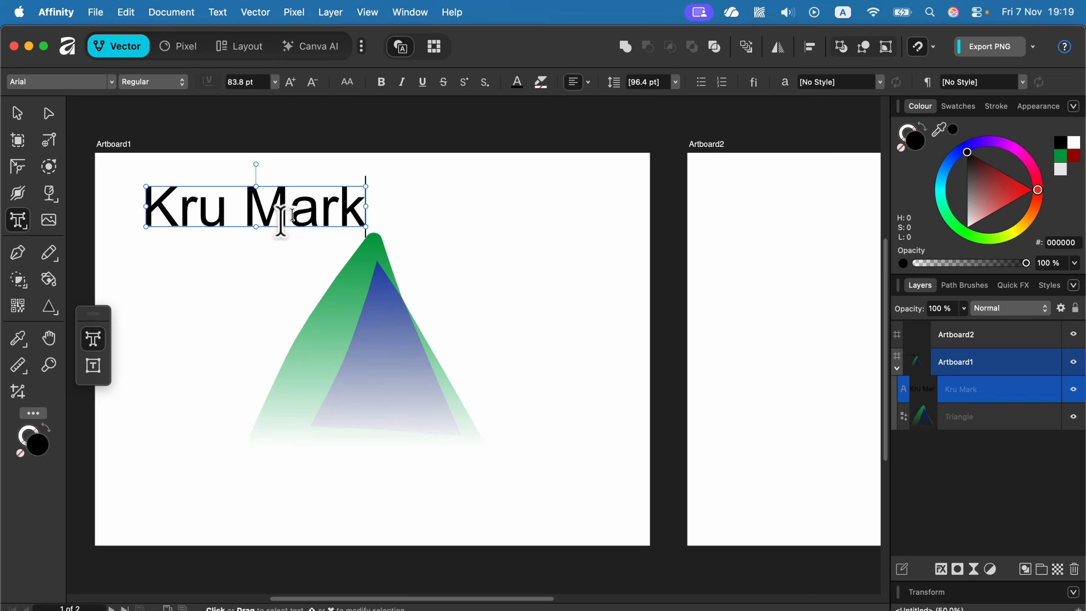
Step: Create a small text frame below the name and fill it with random placeholder letters
left_click(90, 368)
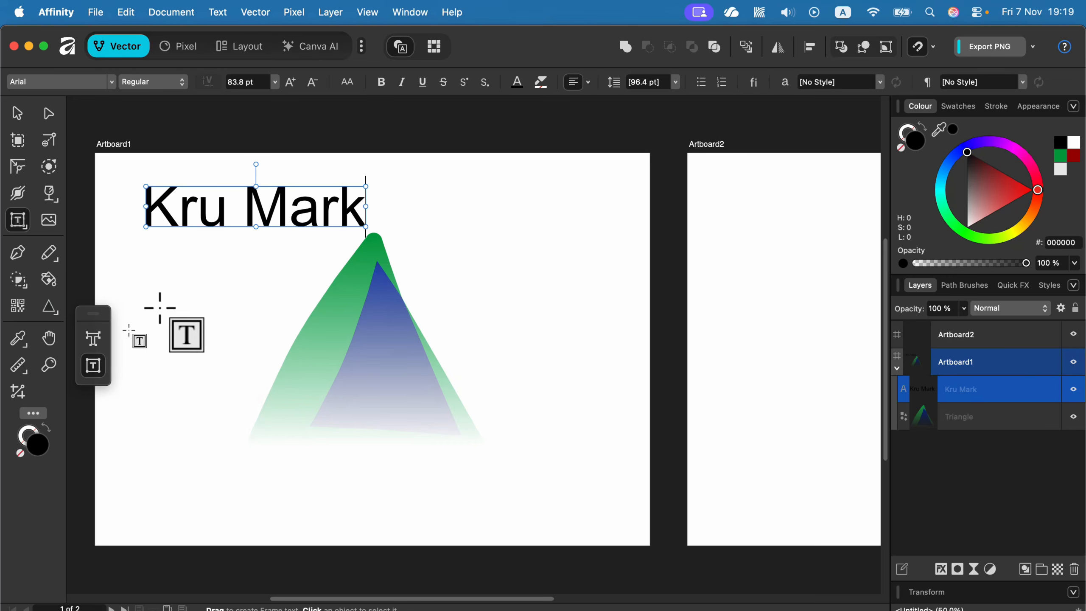
left_click_drag(156, 257, 197, 290)
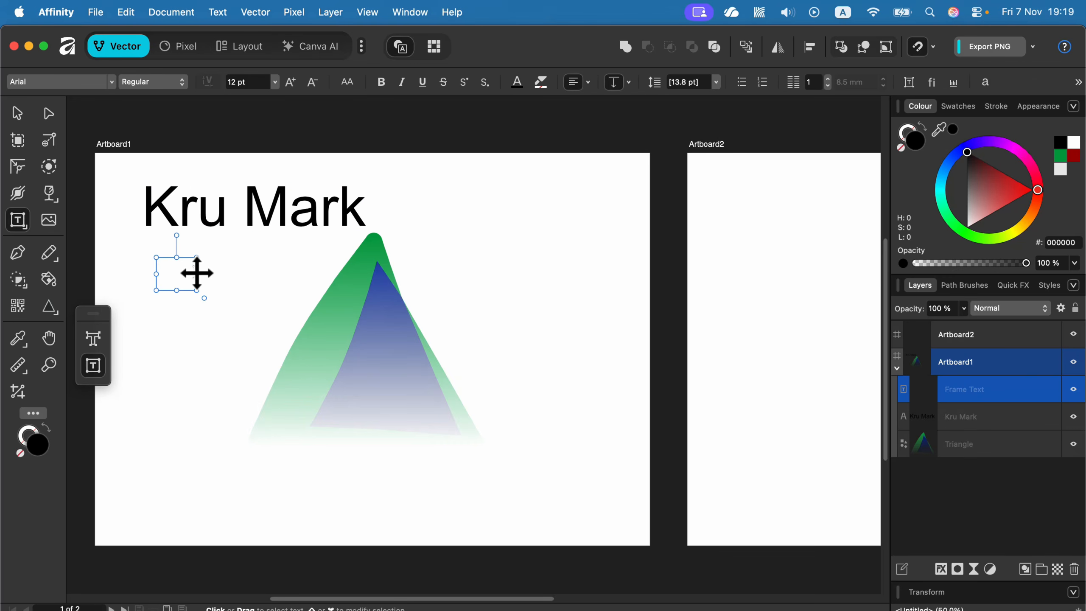
type("fafasfsdgsdgdsgdsgdsgdsgdsgd")
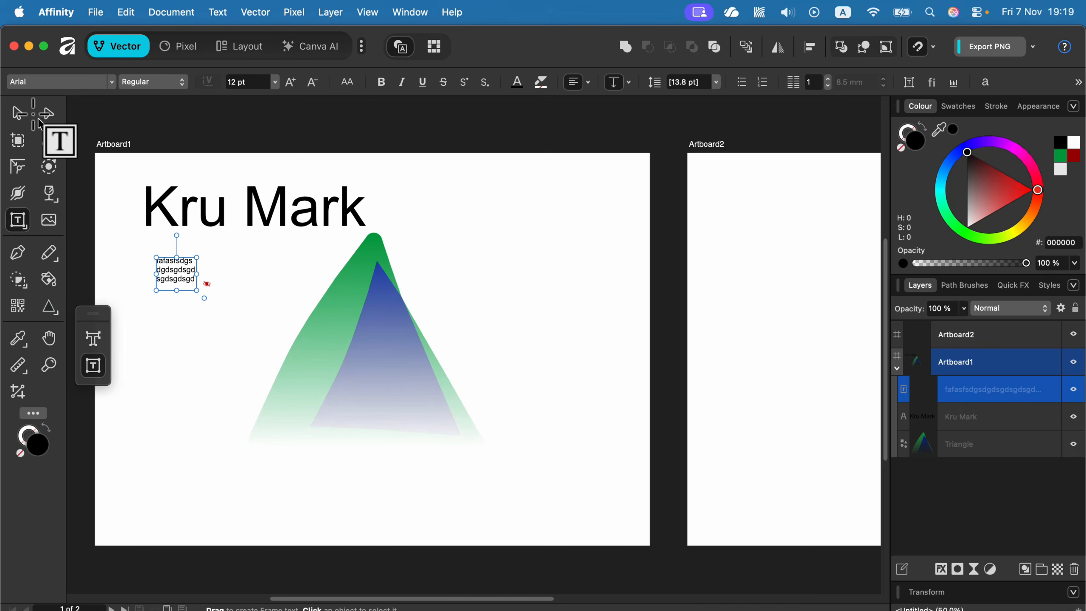
Step: Select the large name text and set its fill colour to red F10808
left_click(16, 115)
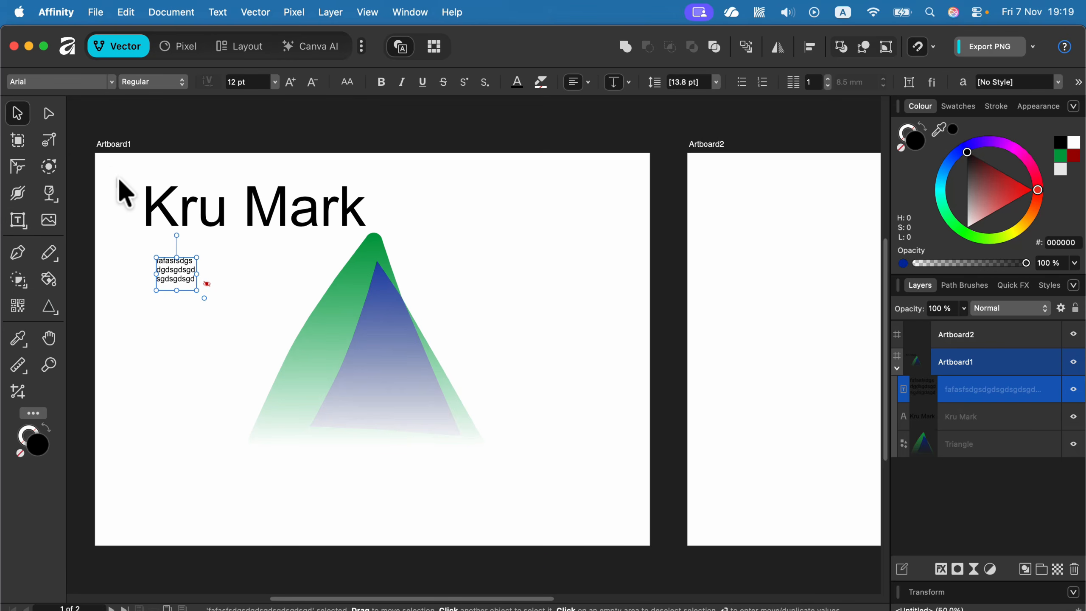
left_click(195, 212)
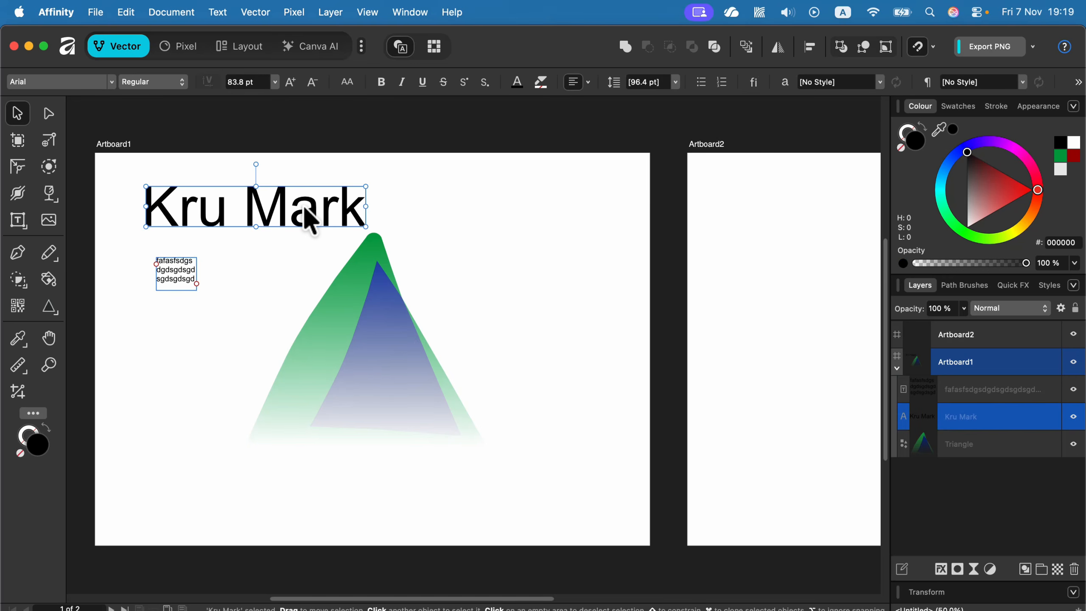
left_click(1027, 189)
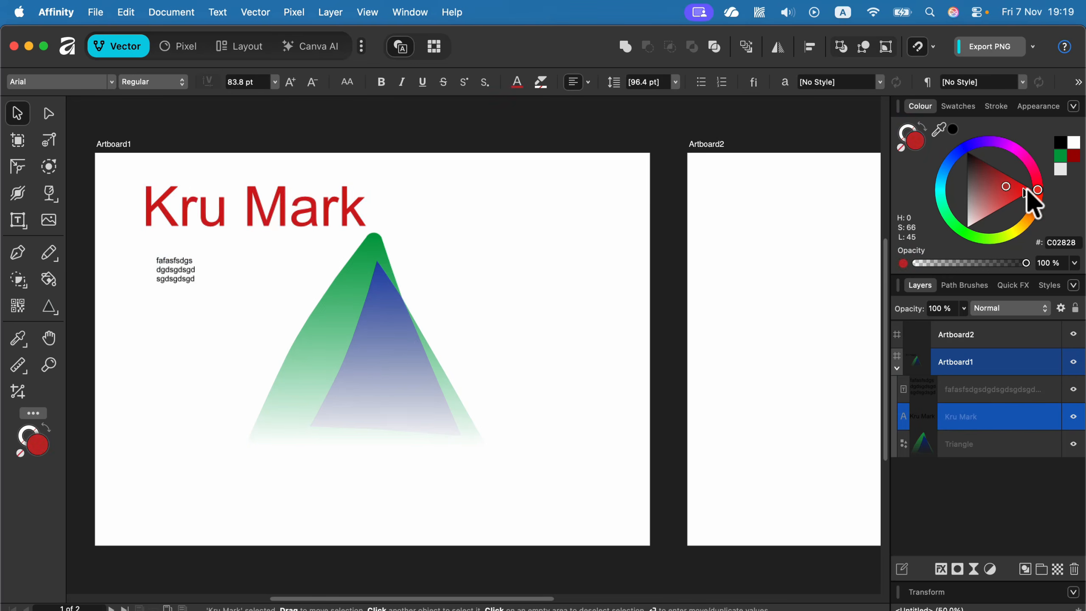
Step: Give the name text a turquoise outline, align the stroke to the outside and set its width to 6.5 pt
left_click(908, 125)
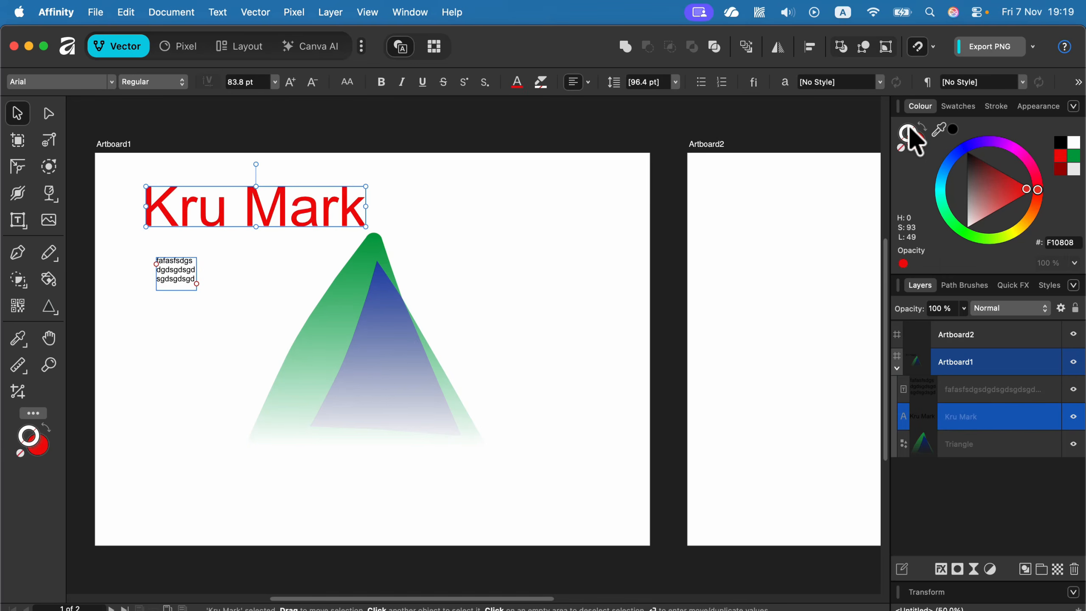
left_click(940, 195)
left_click(998, 107)
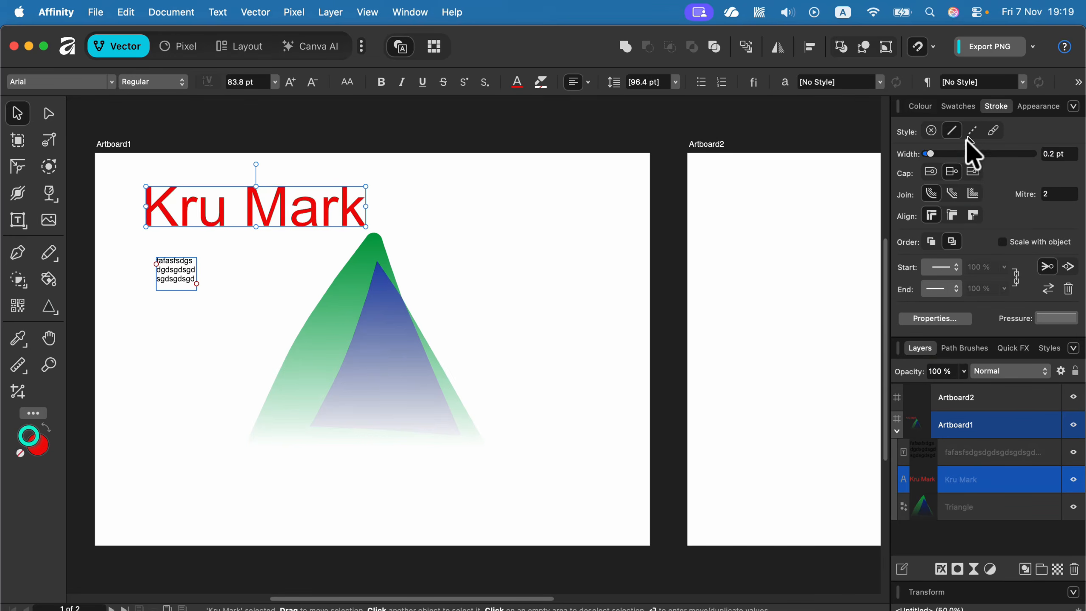
mouse_move(962, 153)
left_mouse_down()
mouse_move(978, 153)
mouse_move(958, 153)
left_mouse_up()
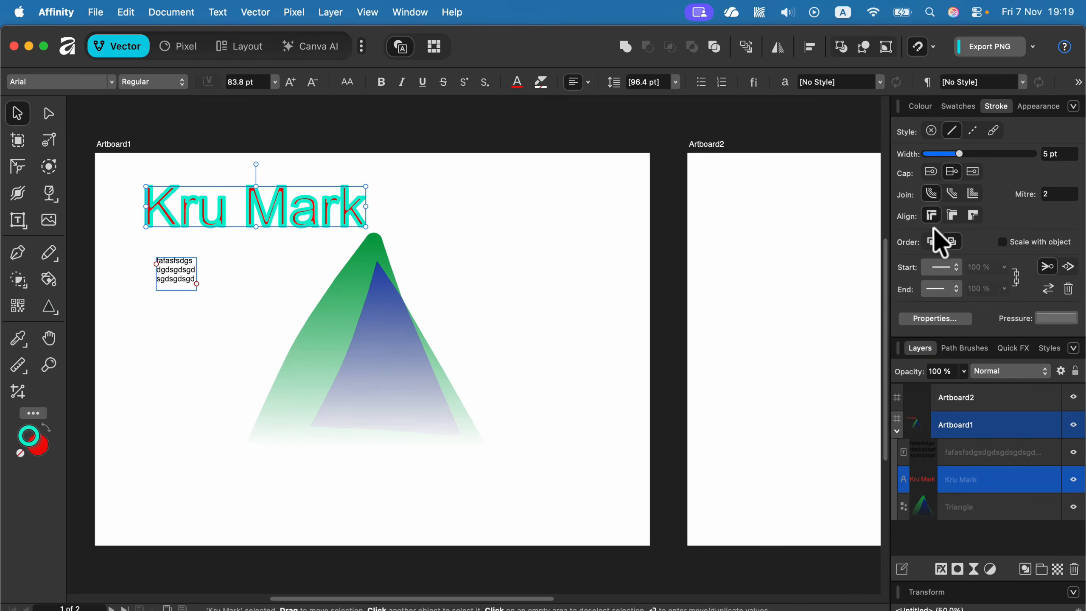
left_click(974, 215)
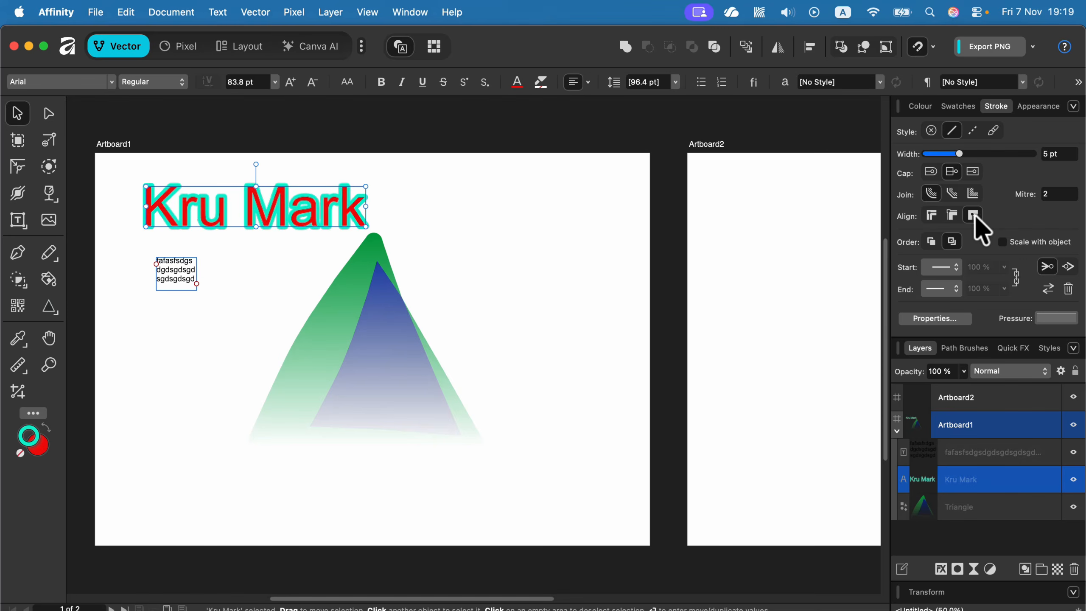
mouse_move(978, 153)
left_mouse_down()
mouse_move(989, 152)
mouse_move(962, 156)
left_mouse_up()
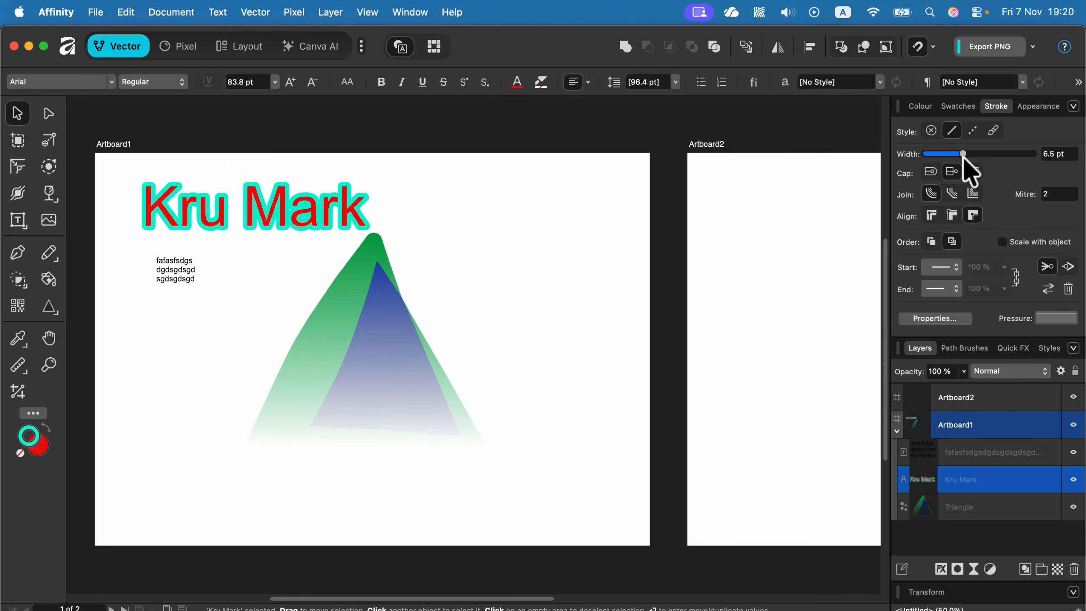
Step: Clear the triangle and both text objects from Artboard1
left_click(124, 177)
key("super+z")
key("super+z")
key("super+z")
key("super+z")
key("super+z")
key("super+z")
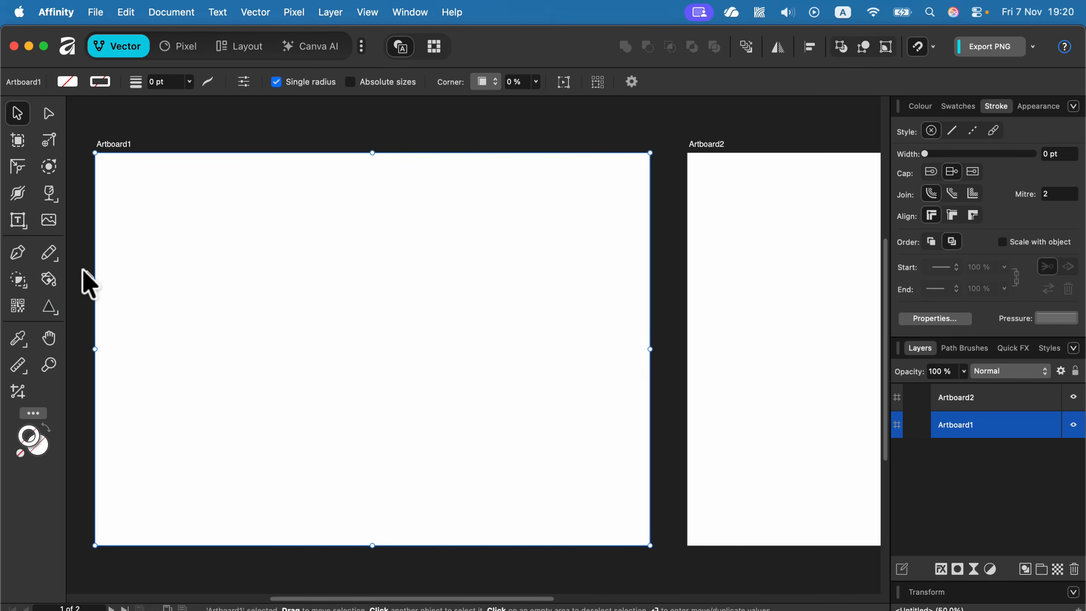
Step: Draw a closed kidney-shaped curve with the Pen tool across Artboard1's upper half and fill it with light green 49B878
left_click(18, 253)
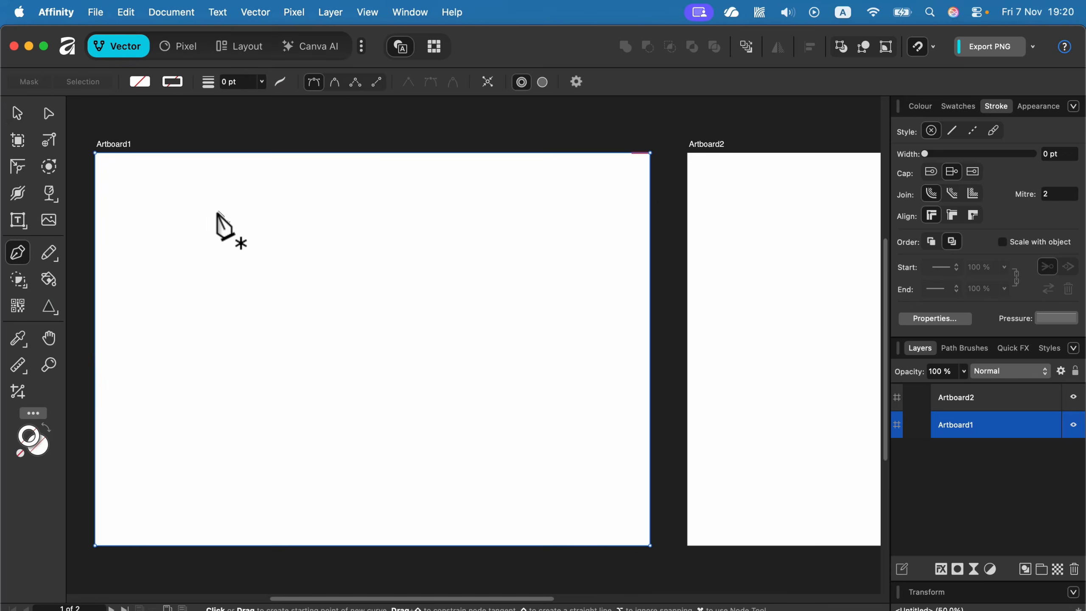
left_click_drag(170, 221, 206, 198)
left_click_drag(362, 187, 427, 194)
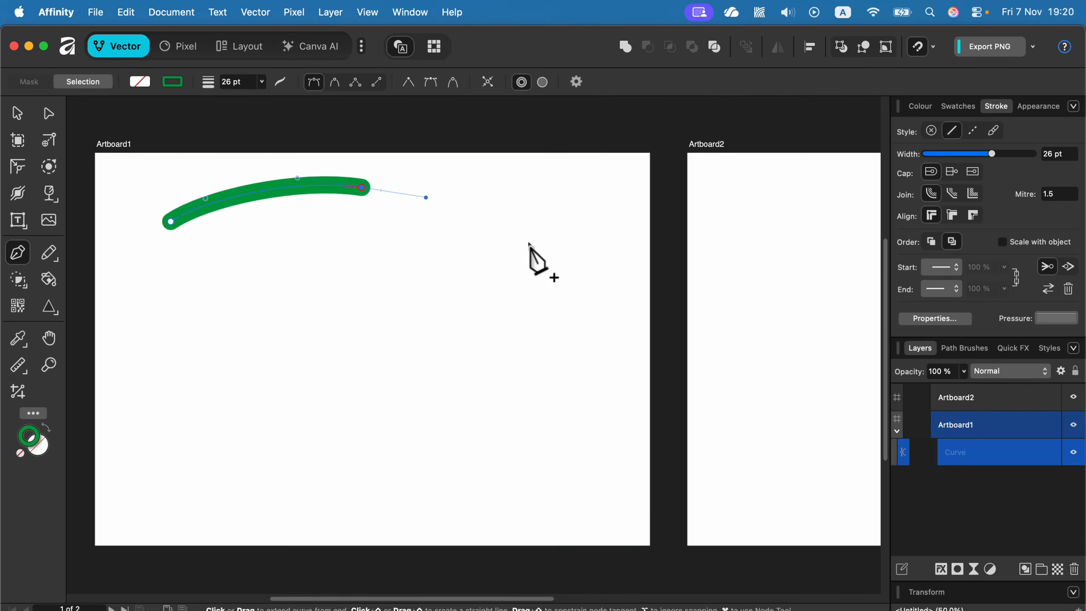
left_click_drag(539, 260, 564, 315)
left_click_drag(478, 374, 405, 353)
left_click_drag(314, 299, 264, 292)
left_click_drag(196, 311, 152, 292)
left_click_drag(170, 220, 191, 185)
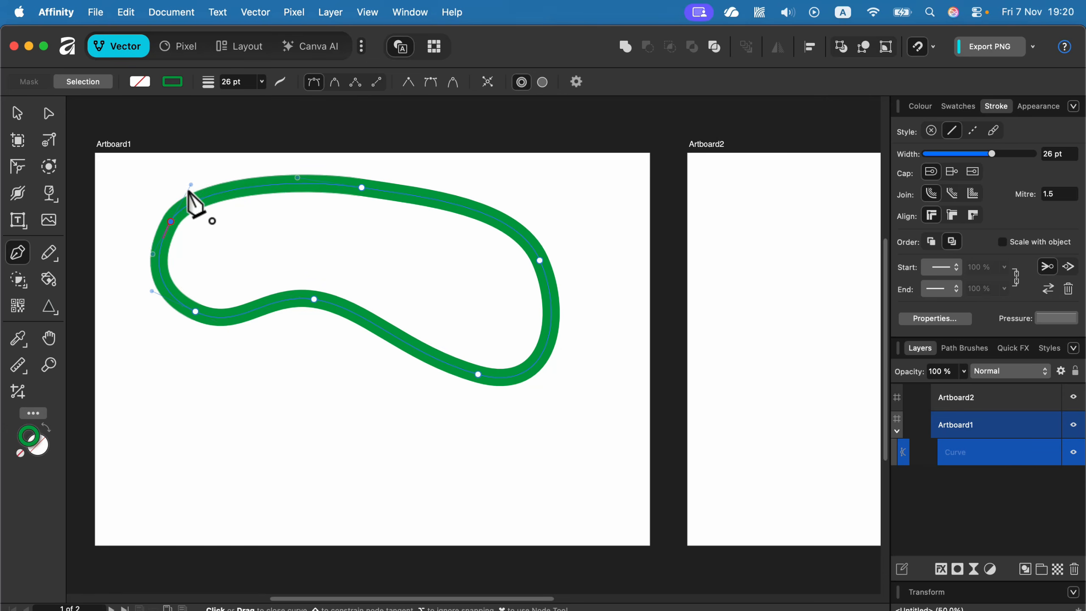
left_click(917, 106)
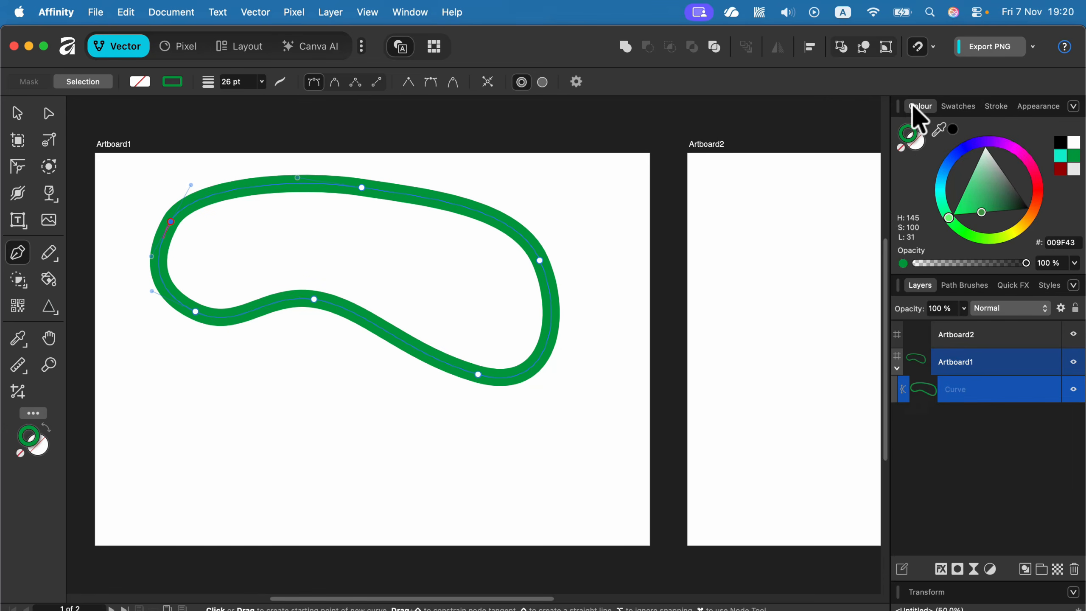
left_click(982, 195)
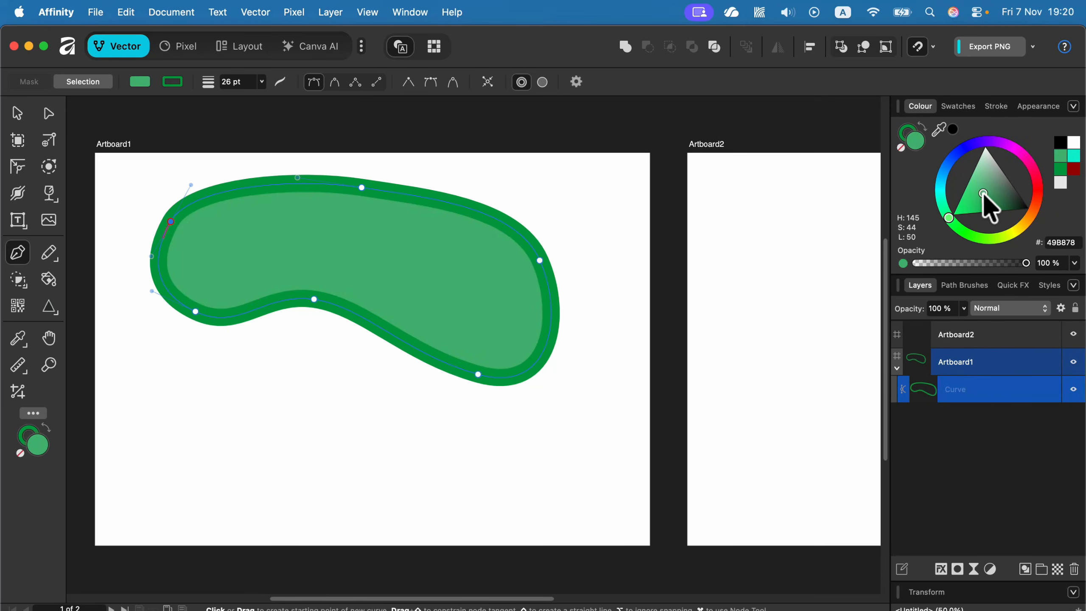
Step: Select the closed green curve on Artboard1 and delete it
left_click(17, 114)
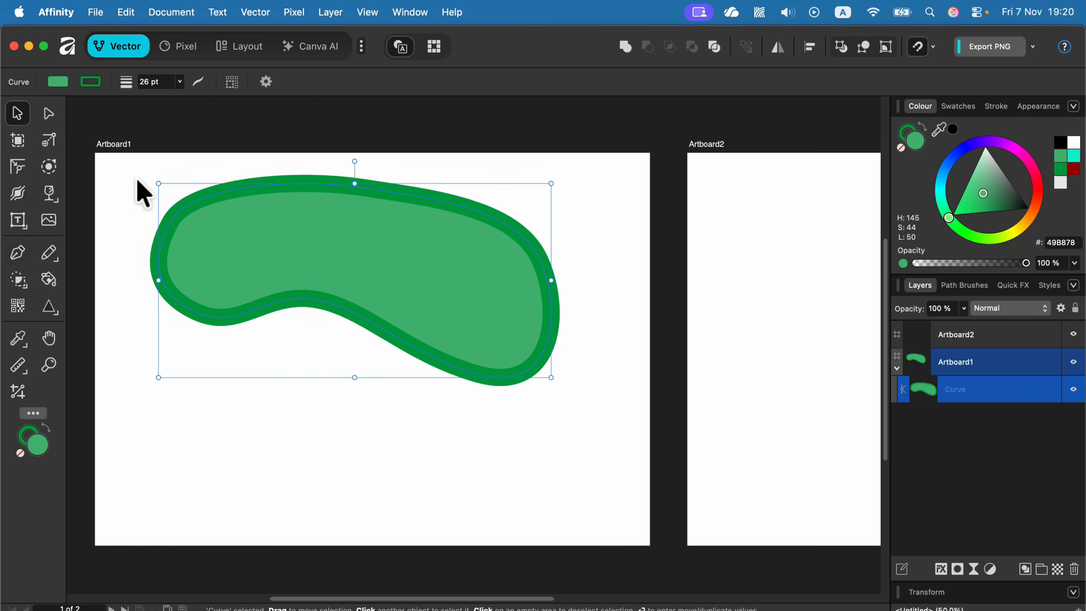
left_click(134, 164)
left_click_drag(133, 163, 626, 472)
key("BackSpace")
Step: Draw a straight horizontal line with the Pen tool in Artboard1's left half and end the path
left_click(16, 257)
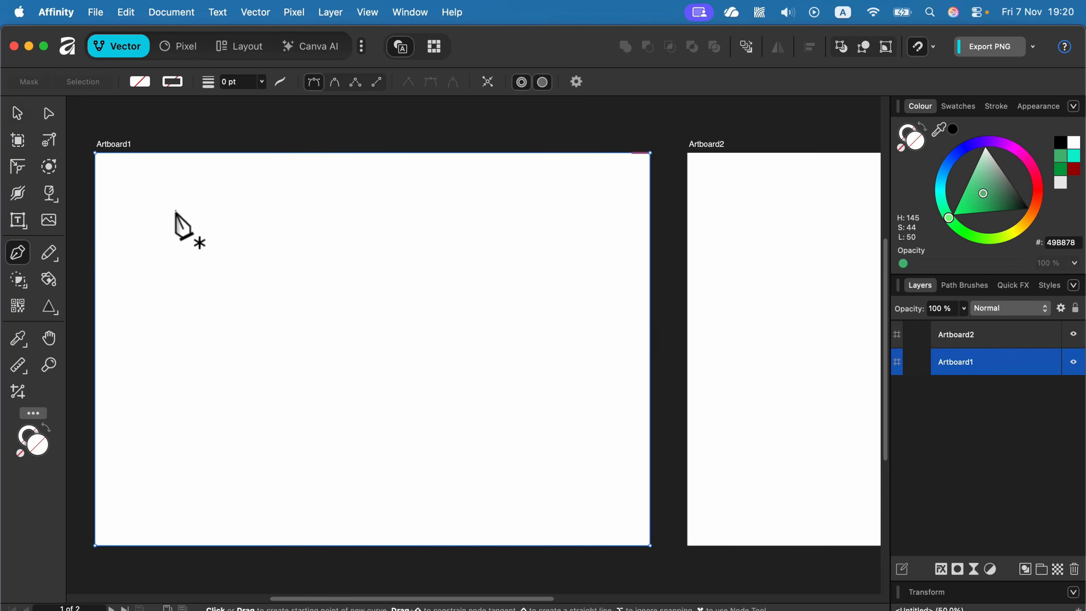
left_click(167, 270)
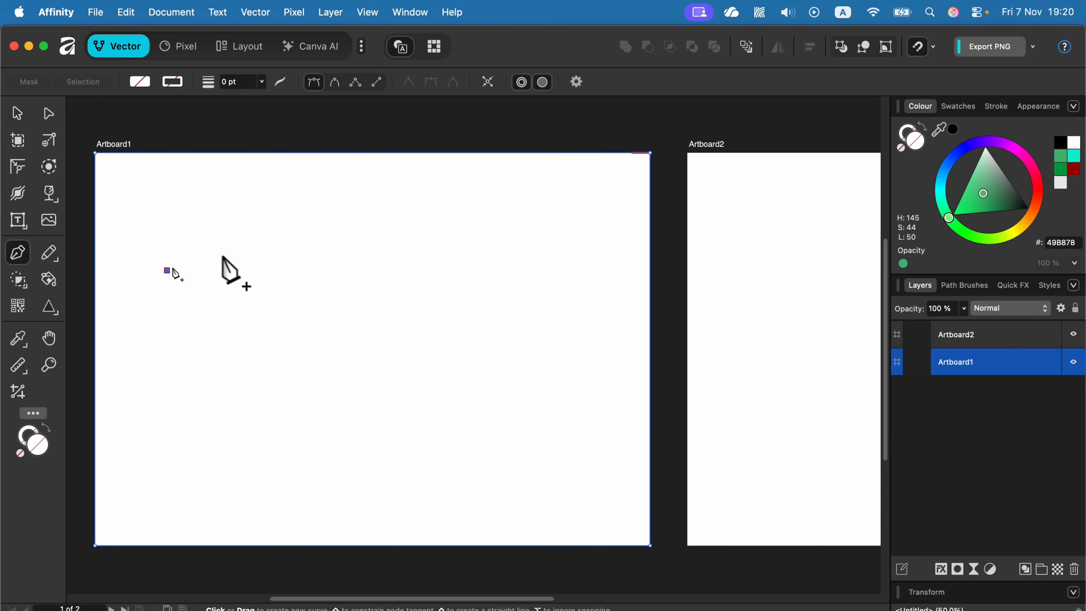
left_click(374, 270)
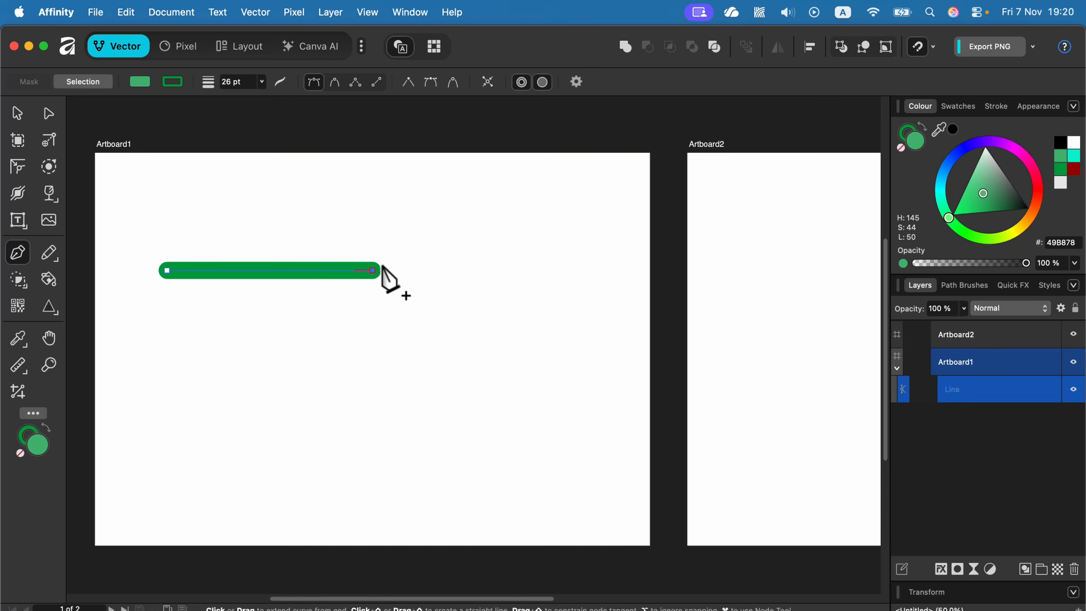
key("Escape")
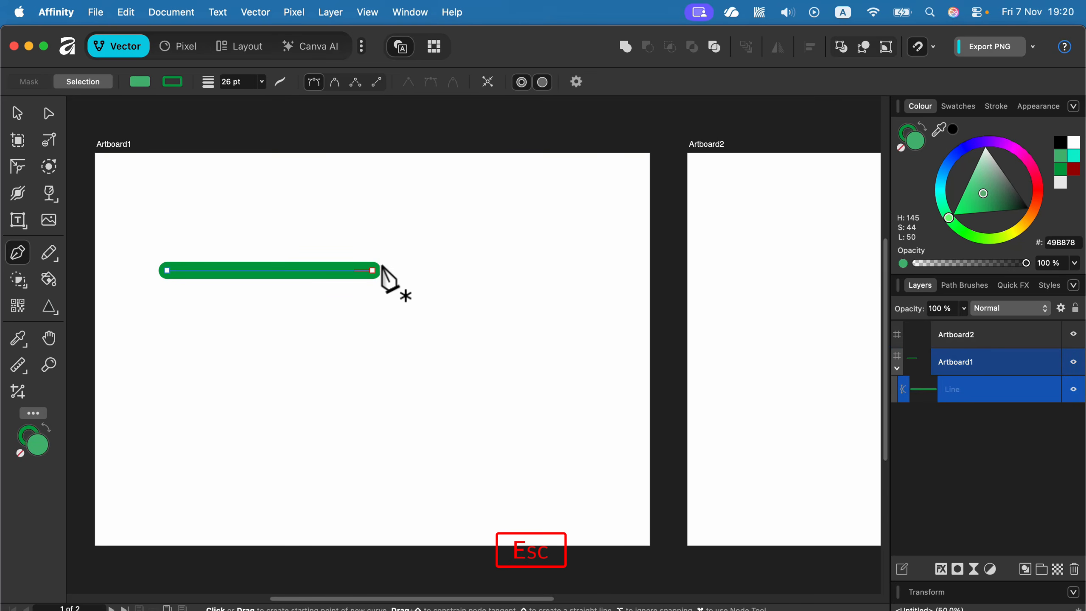
Step: Reshape Artboard1's straight line into a peak with the Node tool, moving its end node and adding a middle node, and remove its fill
left_click(48, 114)
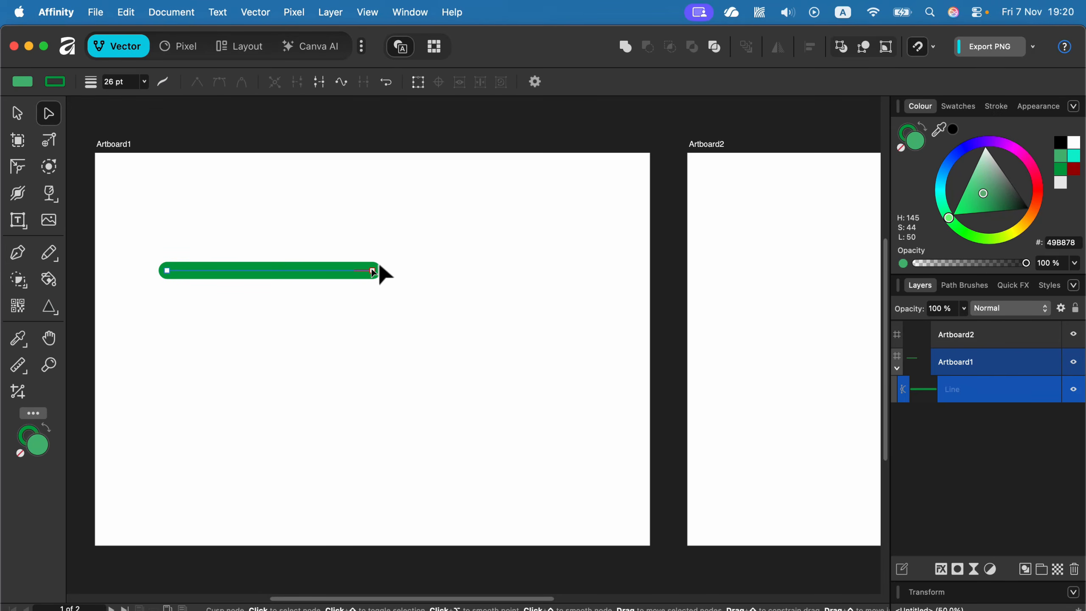
left_click_drag(372, 270, 551, 336)
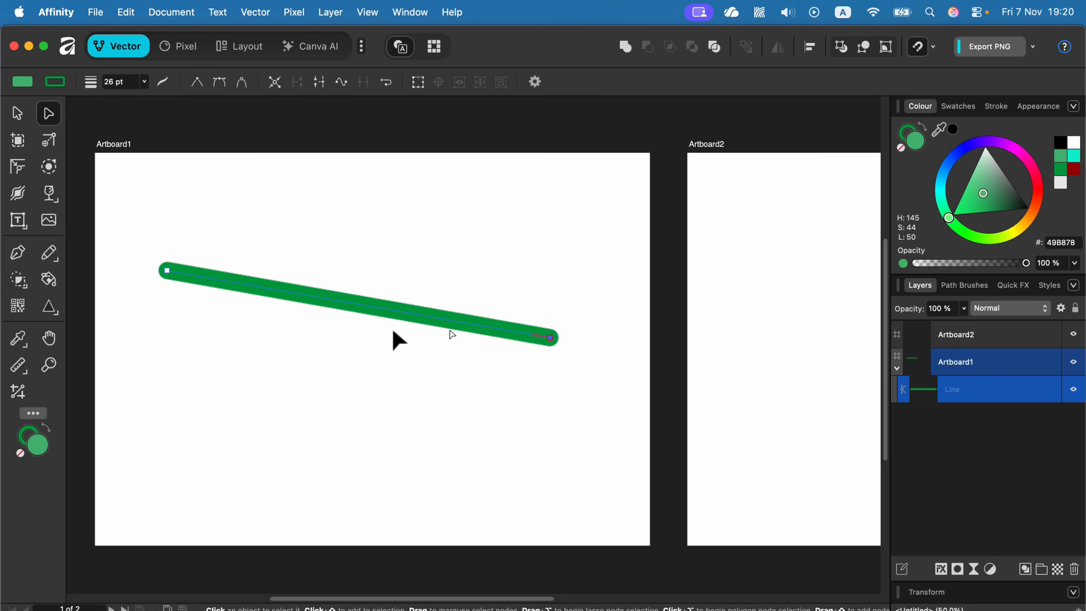
left_click(354, 303)
left_click_drag(355, 305, 341, 443)
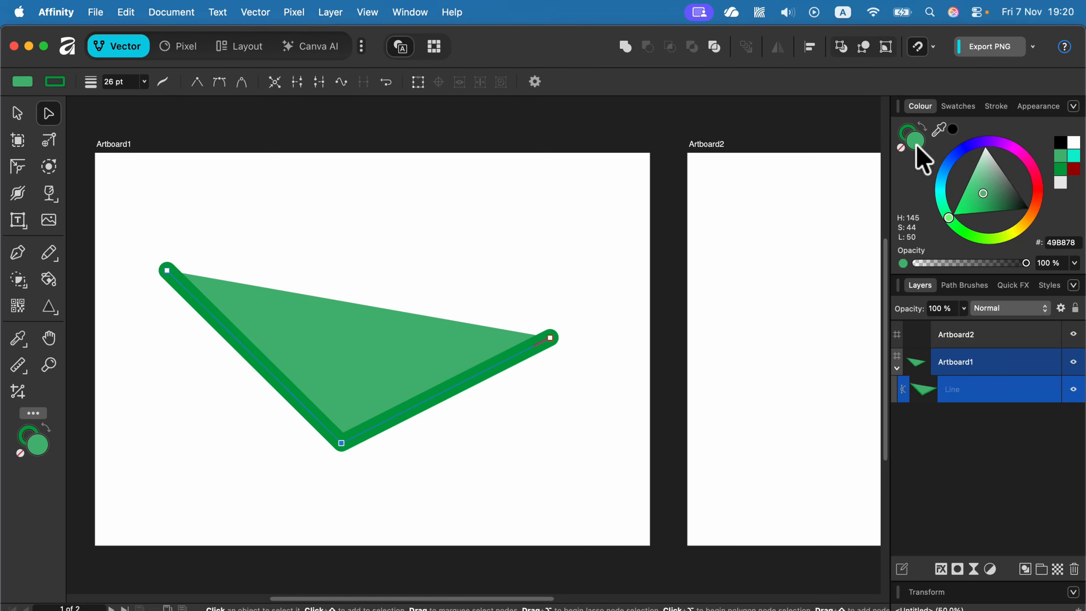
left_click(901, 149)
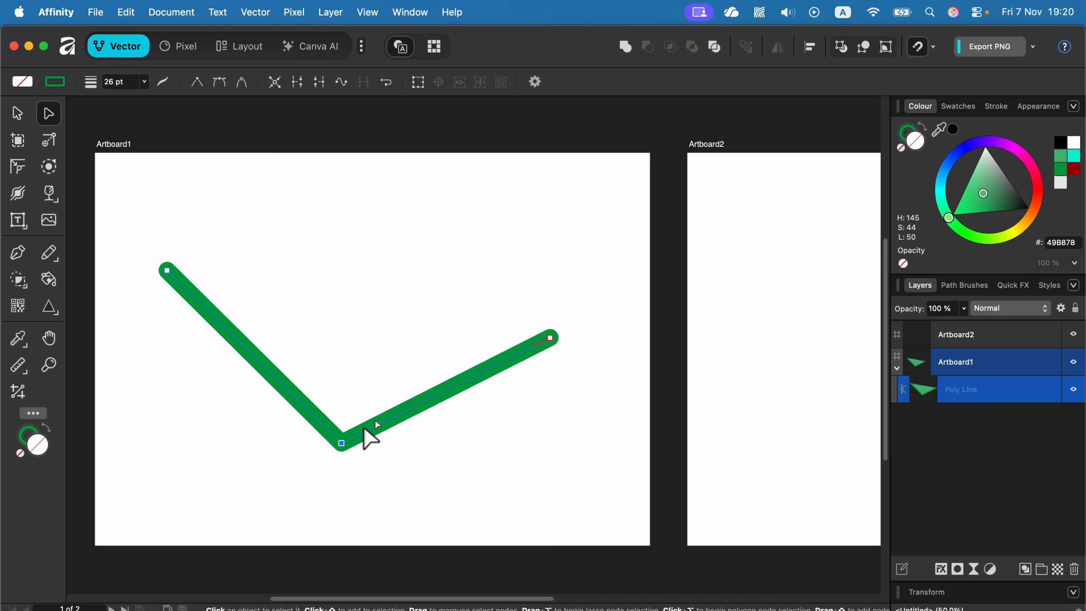
left_click_drag(342, 444, 372, 182)
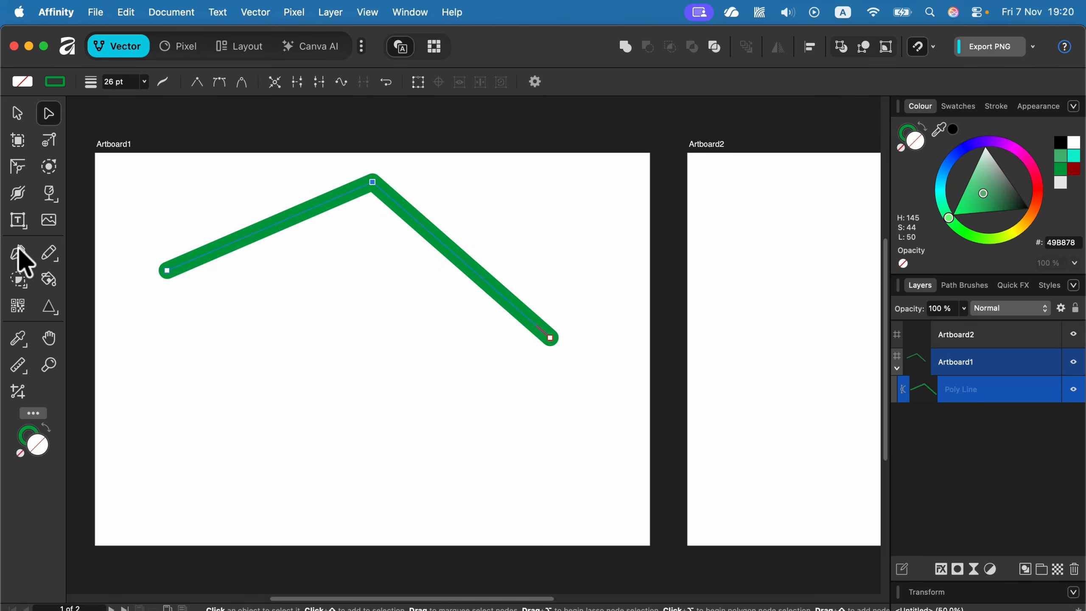
Step: Draw a wavy freehand curve with the Pencil tool below the angled line and set its stroke width to 37 pt
left_click(50, 252)
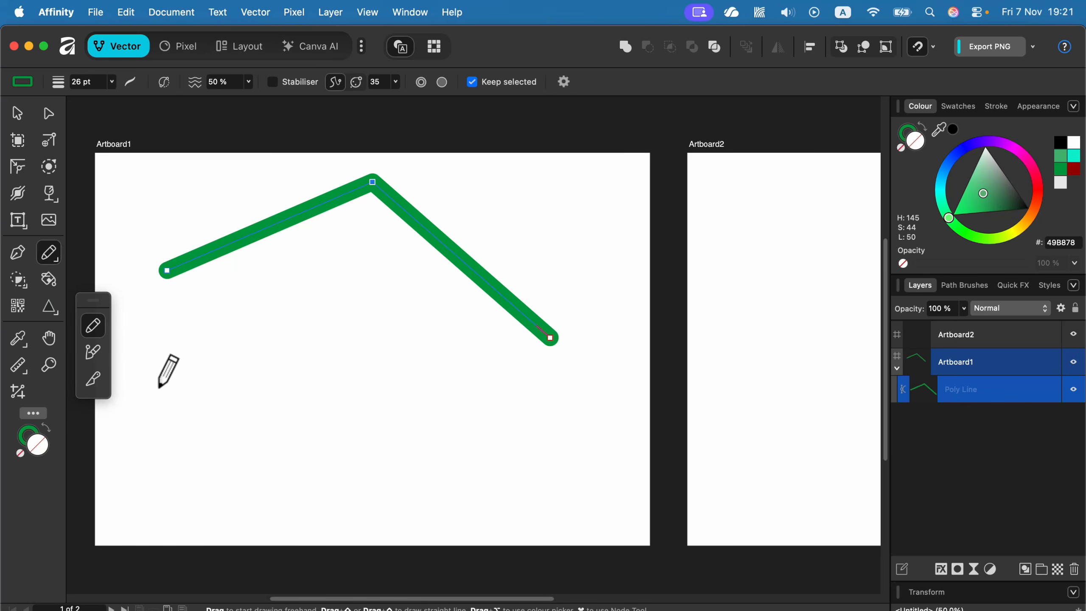
mouse_move(154, 413)
left_mouse_down()
mouse_move(168, 372)
mouse_move(198, 348)
mouse_move(236, 394)
mouse_move(280, 406)
mouse_move(359, 338)
mouse_move(406, 364)
mouse_move(440, 397)
left_mouse_up()
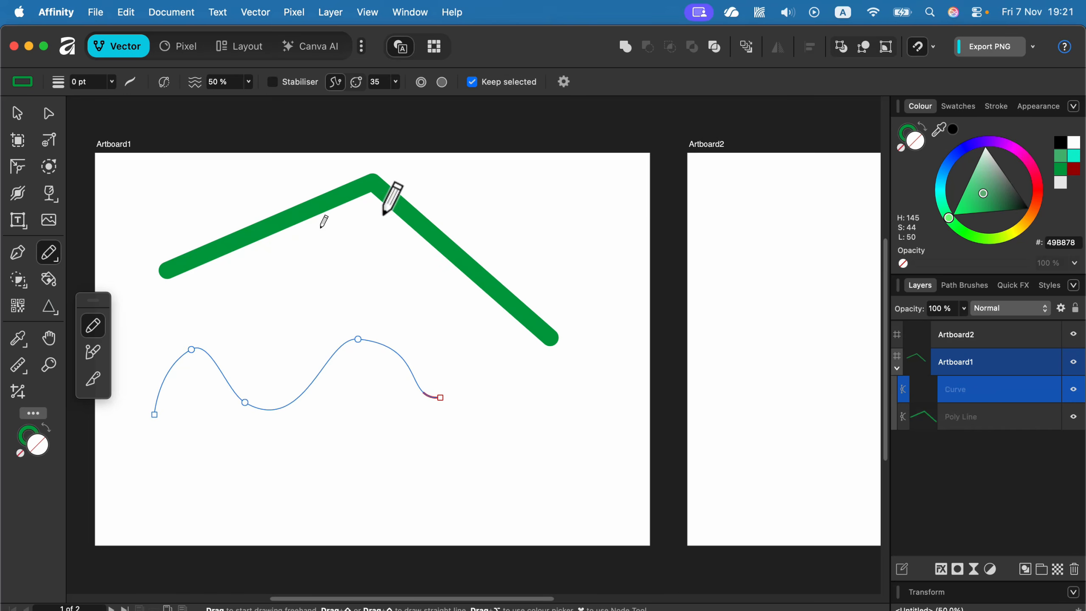
left_click(1000, 107)
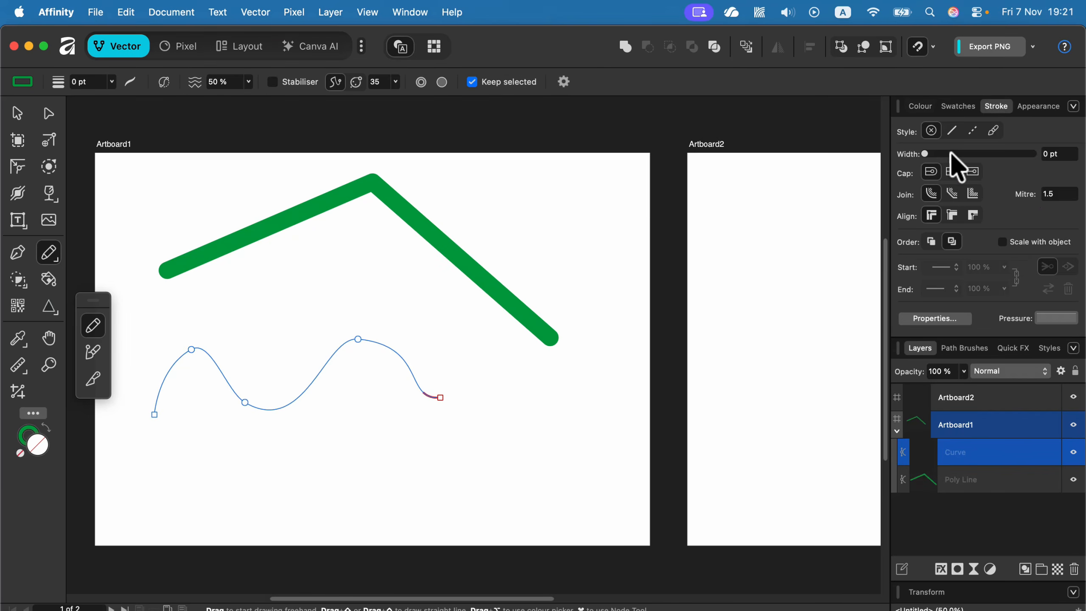
left_click_drag(948, 155, 1005, 154)
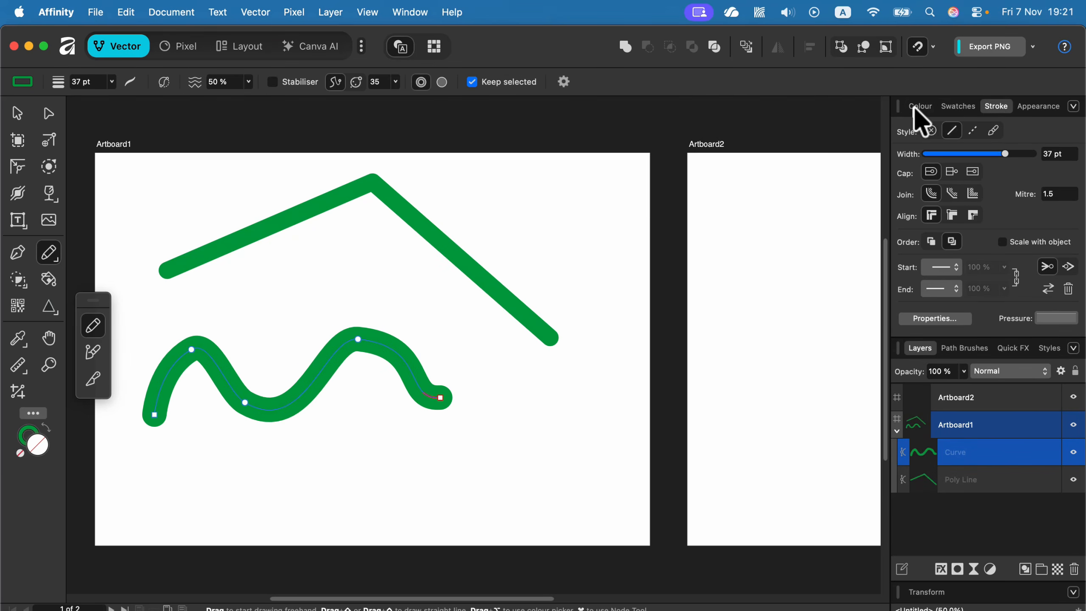
Step: Fill the wavy curve with magenta B8499E, swap that colour onto its stroke and remove the fill
left_click(919, 106)
left_click(1023, 155)
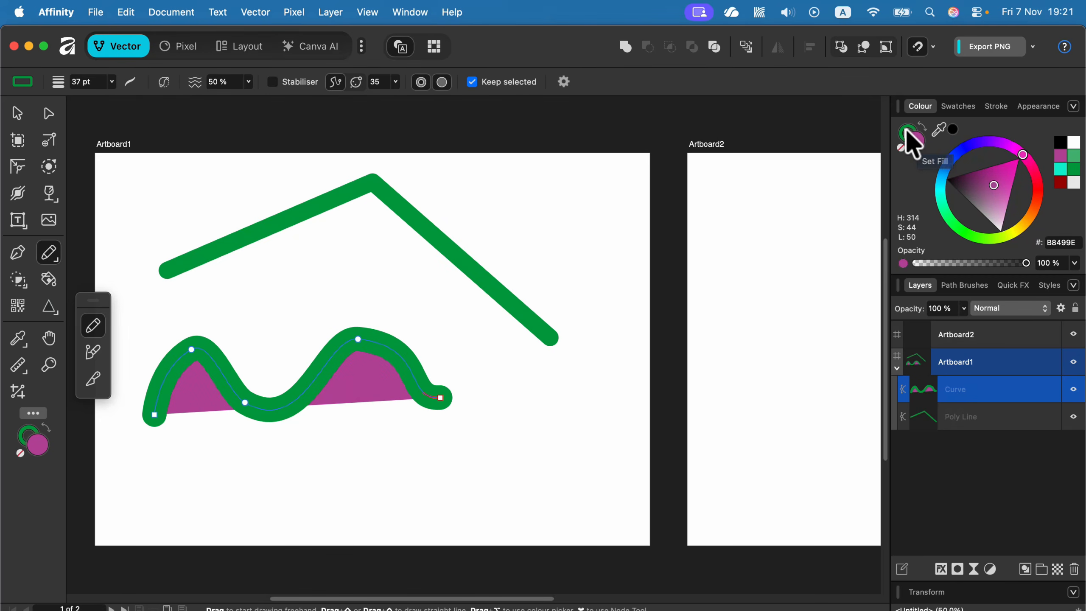
left_click(929, 130)
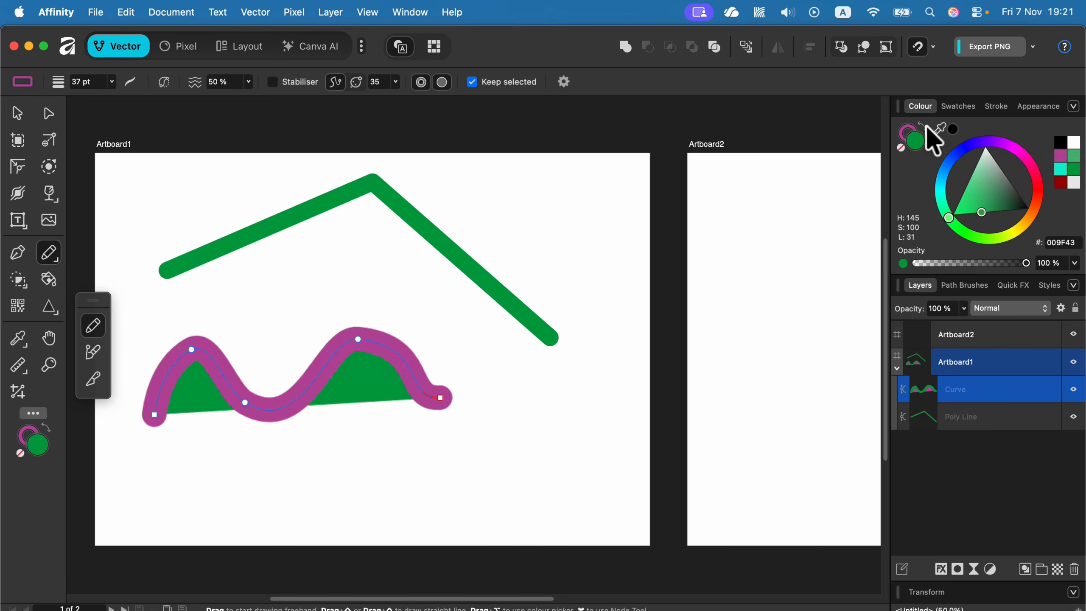
left_click(929, 130)
left_click(927, 130)
left_click(928, 130)
left_click(928, 130)
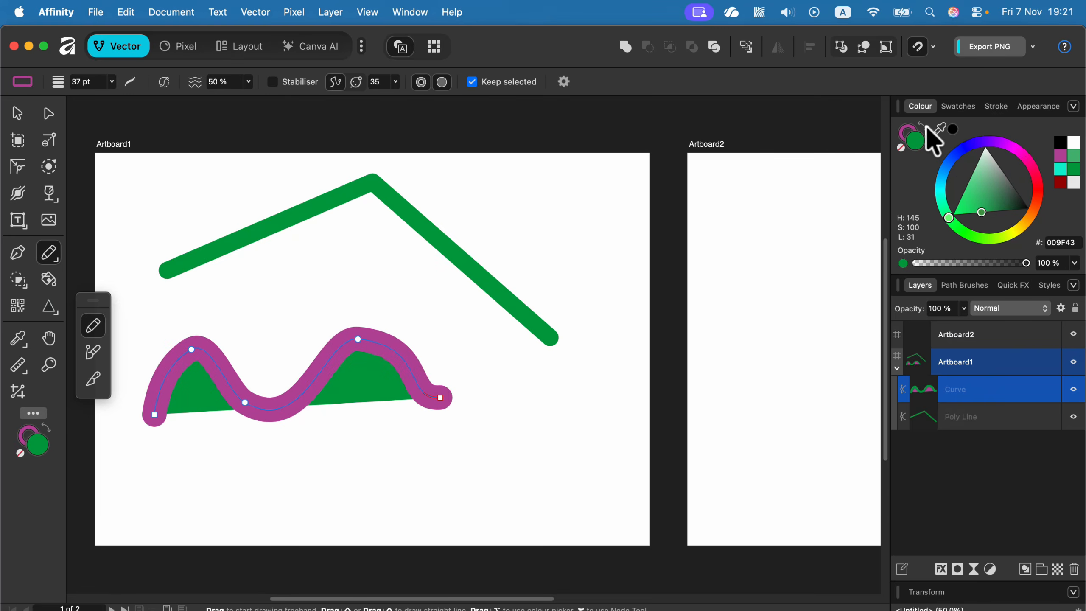
left_click(901, 148)
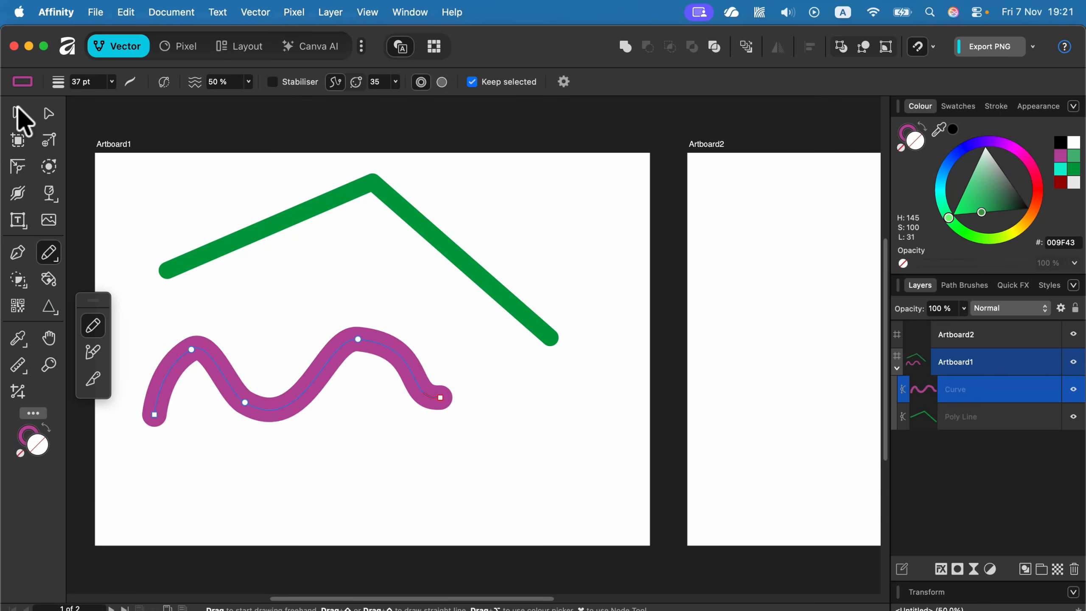
Step: Sample the angled line's green 009F43 for the wavy curve's stroke, move the curve over that line and deselect it
left_click(17, 112)
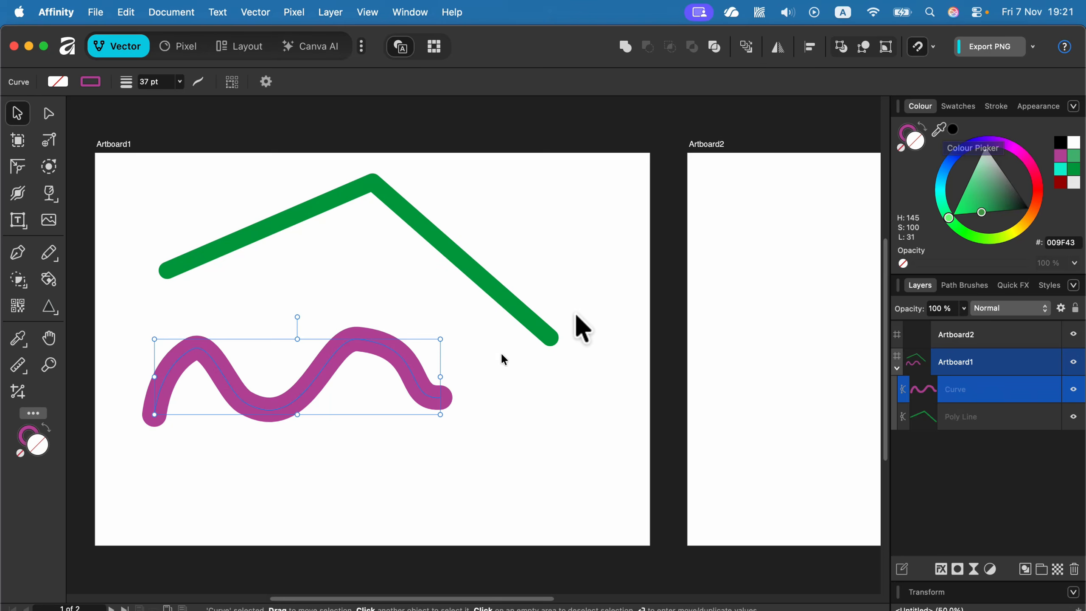
left_click(909, 129)
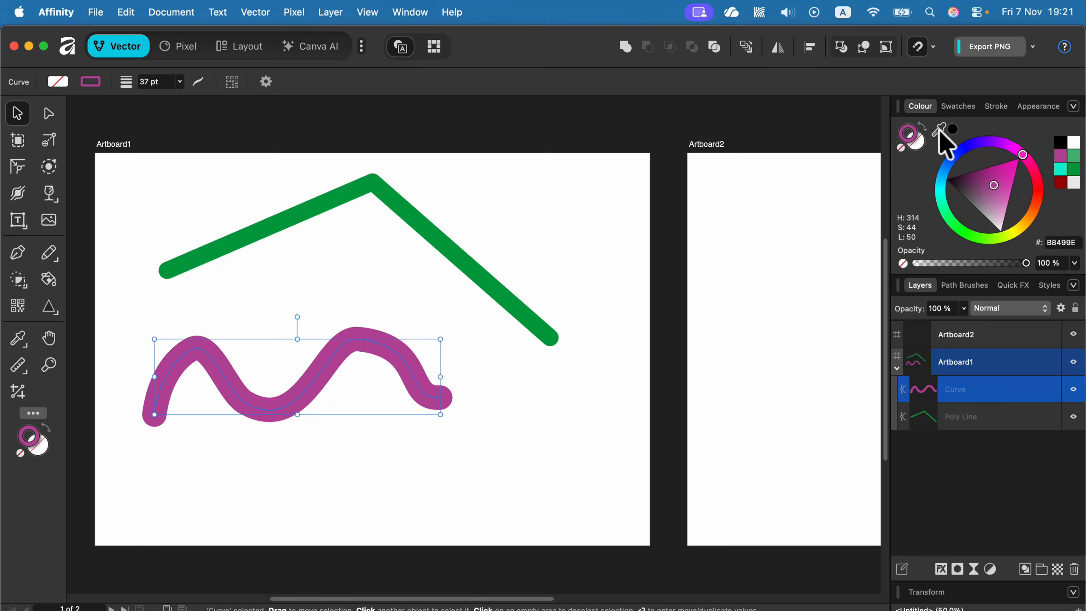
mouse_move(935, 135)
left_mouse_down()
mouse_move(790, 213)
mouse_move(587, 271)
mouse_move(480, 269)
left_mouse_up()
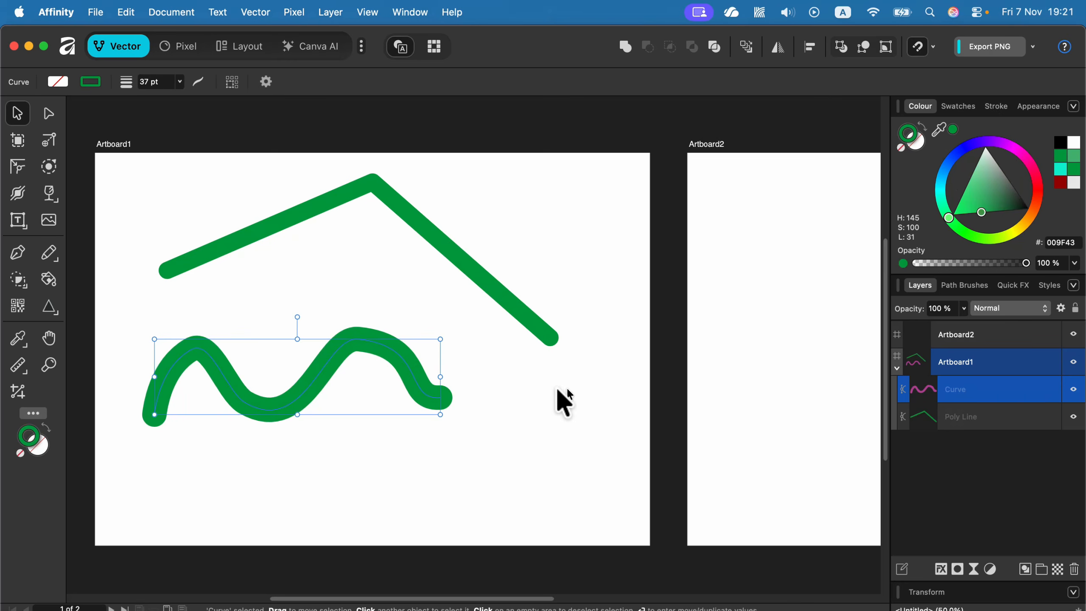
left_click_drag(372, 358, 428, 225)
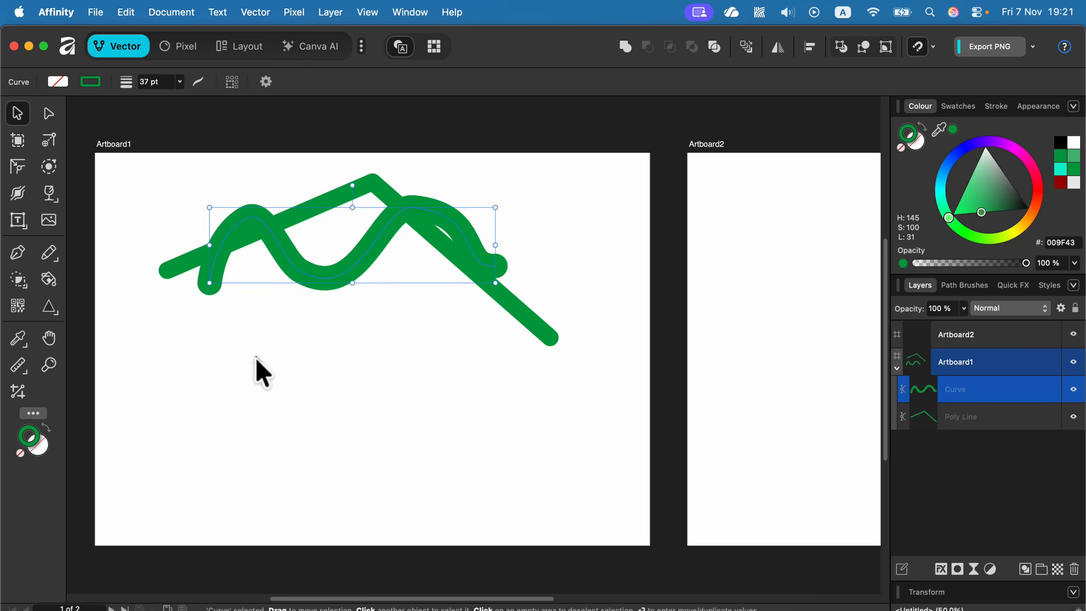
left_click(183, 326)
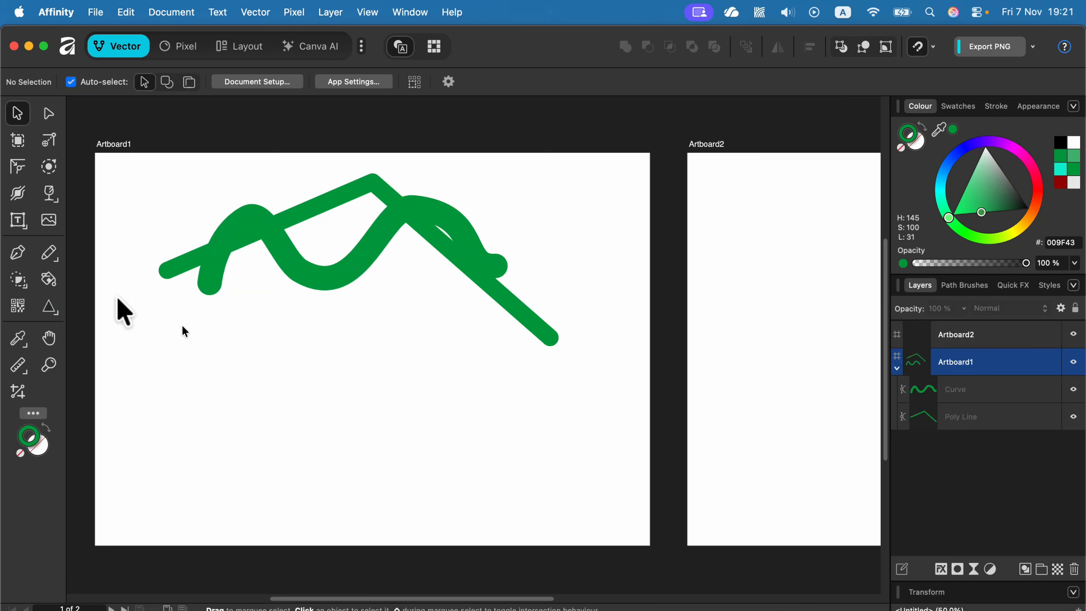
Step: Draw a rectangle and an ellipse overlapping its upper corner in the middle of Artboard1
right_click(48, 305)
left_click(81, 236)
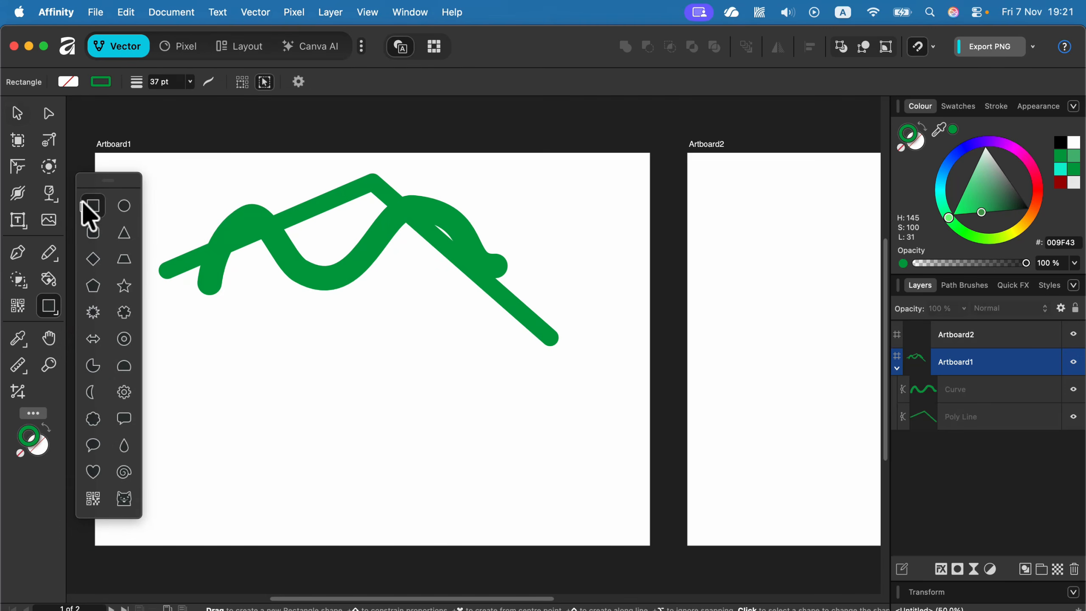
left_click_drag(207, 333, 390, 452)
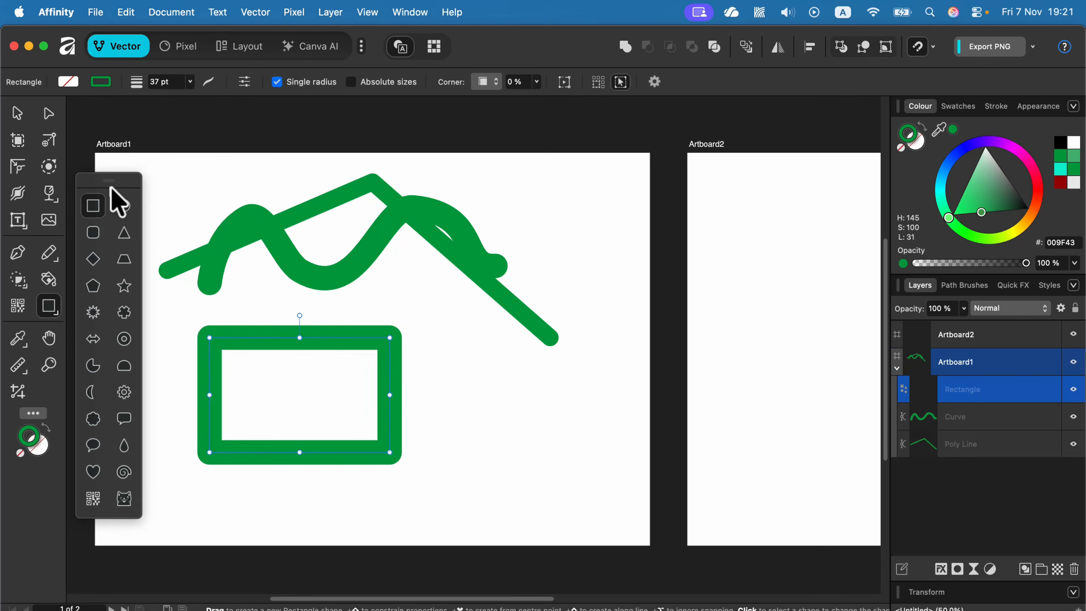
left_click(126, 207)
left_click_drag(300, 307, 482, 429)
Step: Select the wavy curve and the angled line together and delete them from Artboard1
left_click(17, 113)
left_click_drag(129, 163, 618, 316)
key("BackSpace")
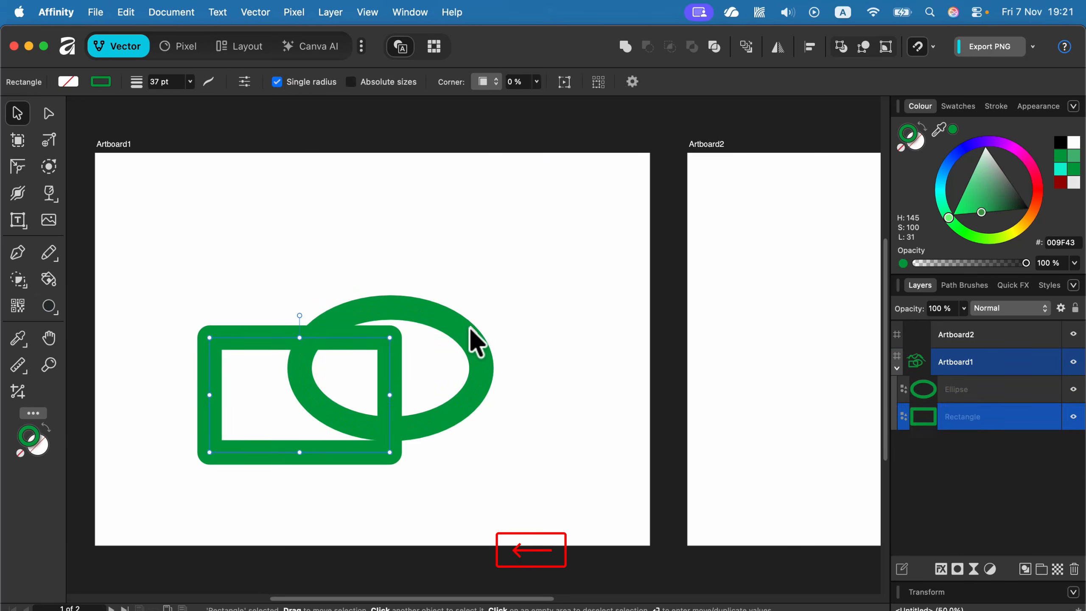
Step: Swap stroke and fill on both shapes, recolour the ellipse orange FF8E00, shift it over the rectangle's corner and select both
left_click(462, 327)
left_click_drag(148, 233, 584, 502)
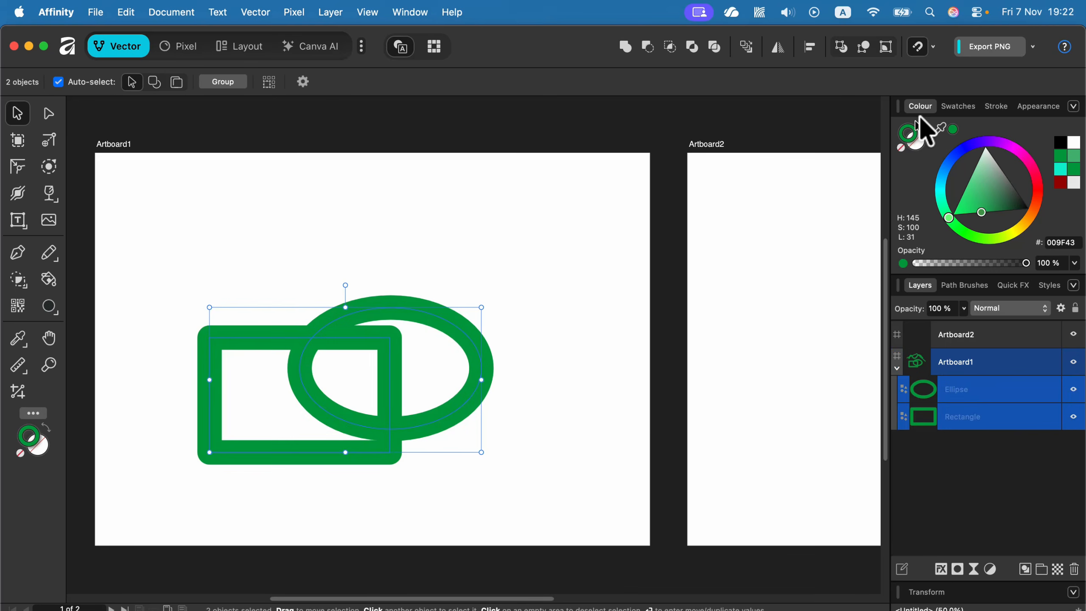
left_click(923, 124)
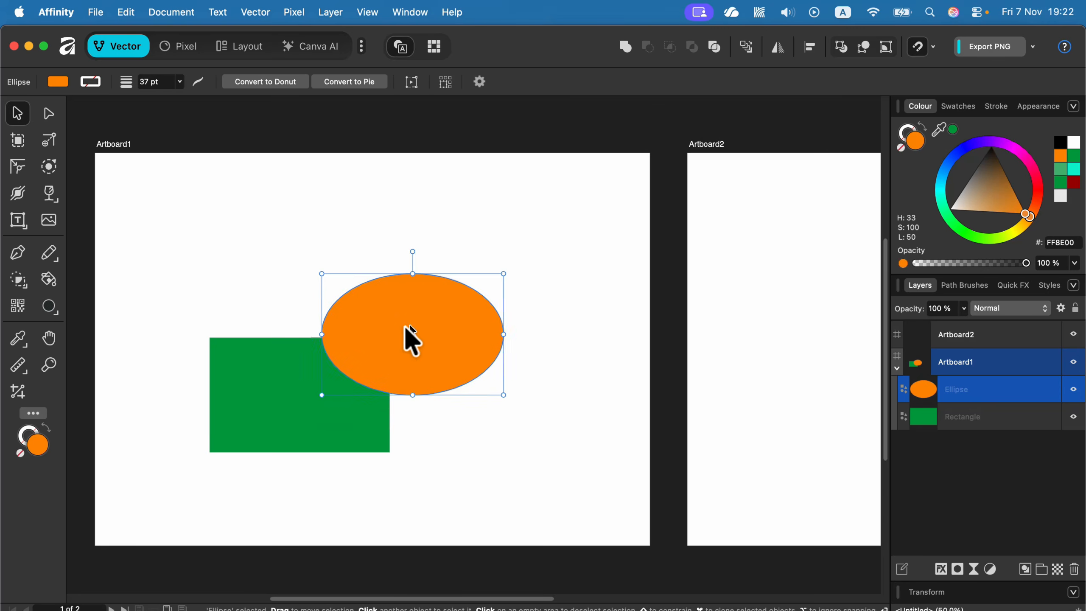
left_click_drag(405, 324, 389, 330)
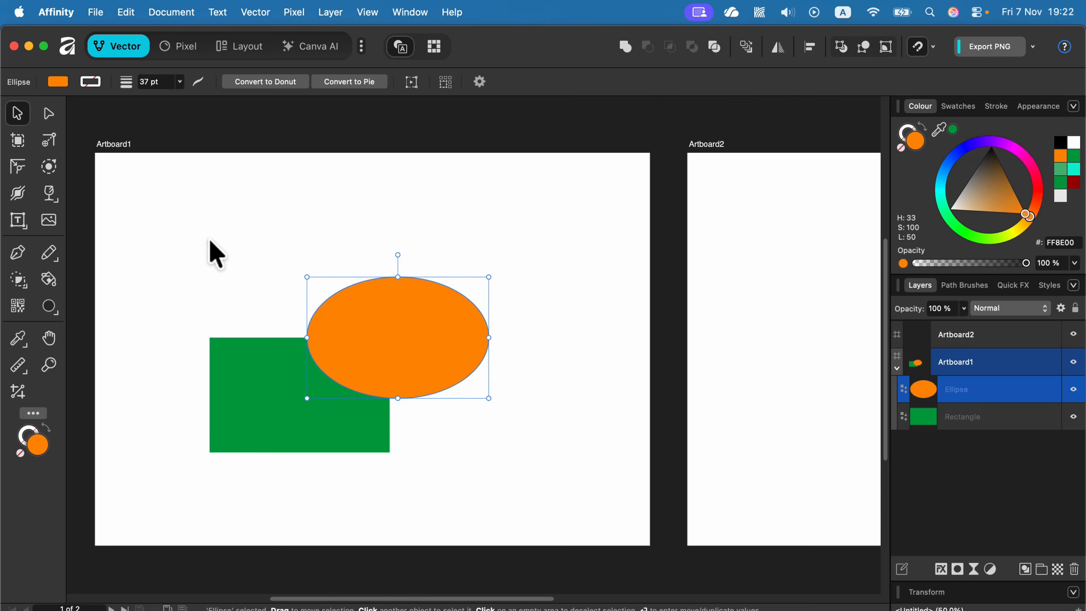
left_click(206, 238)
left_click_drag(162, 229, 589, 532)
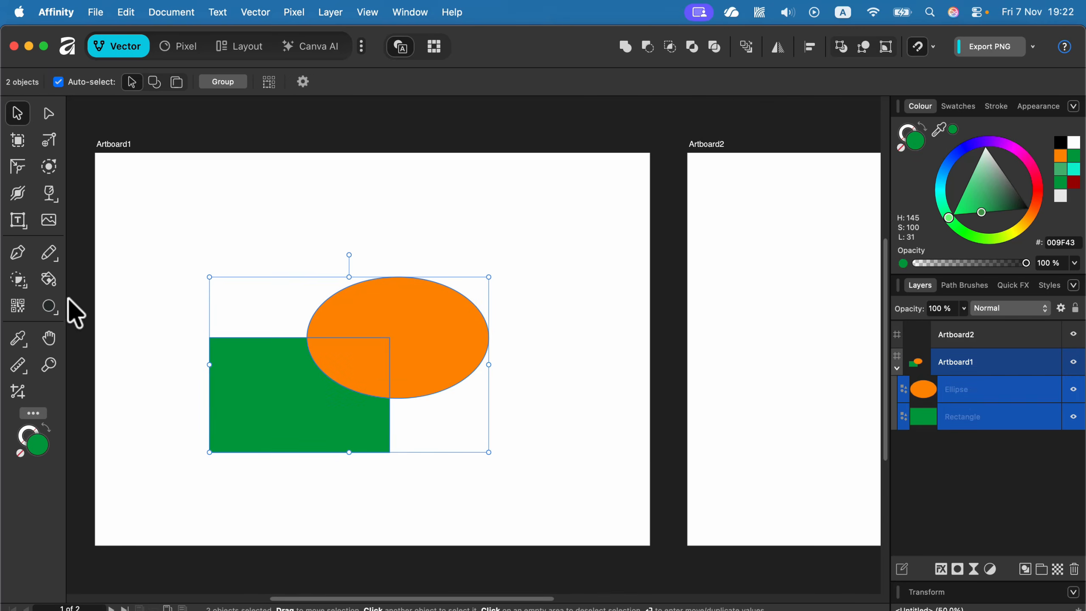
Step: Try merging the rectangle and ellipse into one shape with the Shape Builder's add action, and undo the merge
left_click(19, 284)
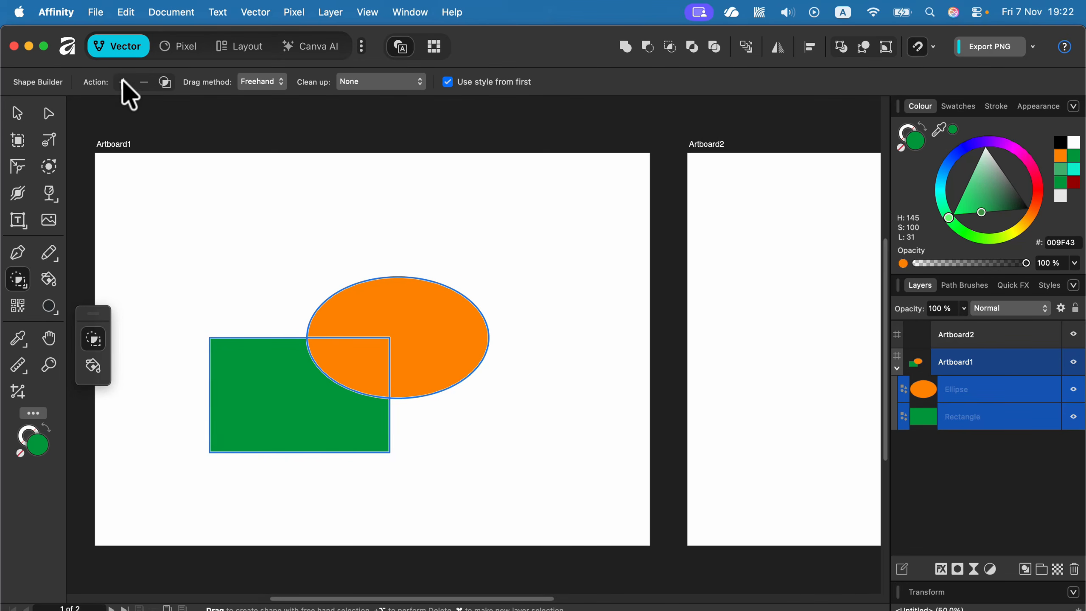
left_click_drag(364, 356, 378, 322)
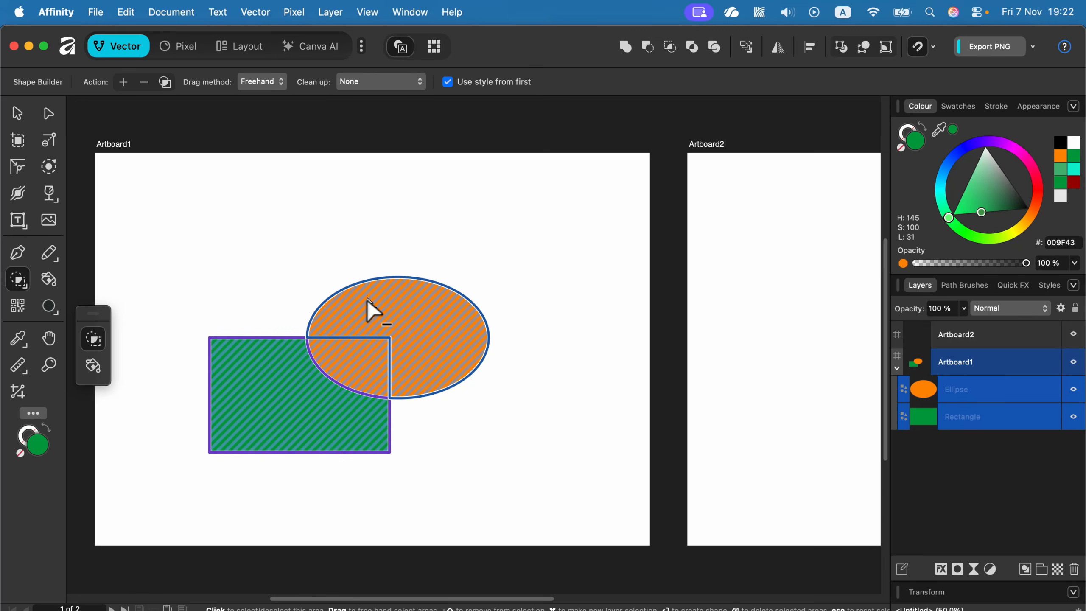
key("Return")
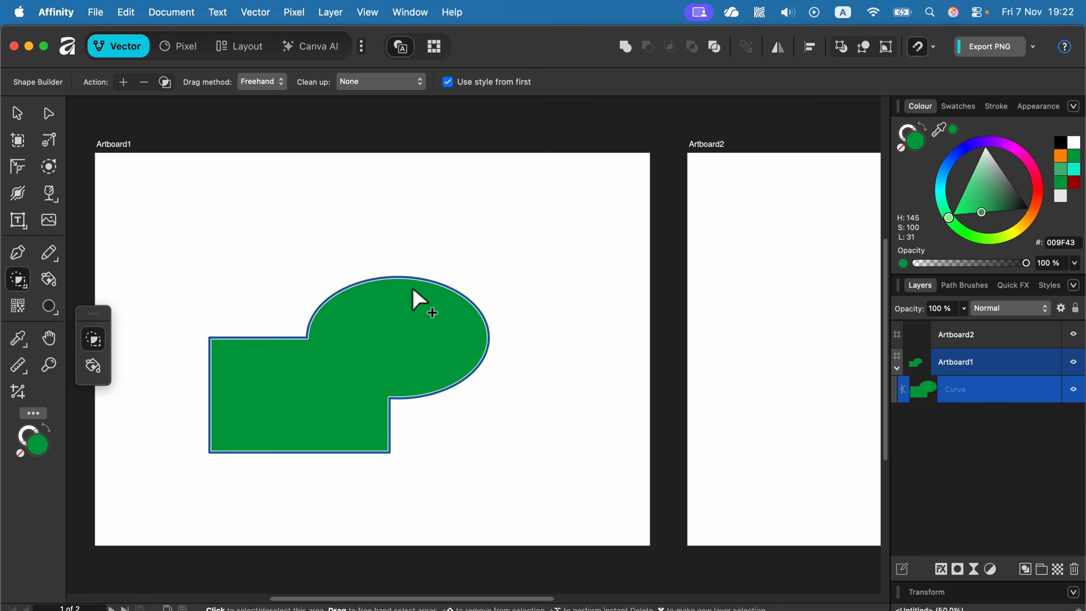
key("super+z")
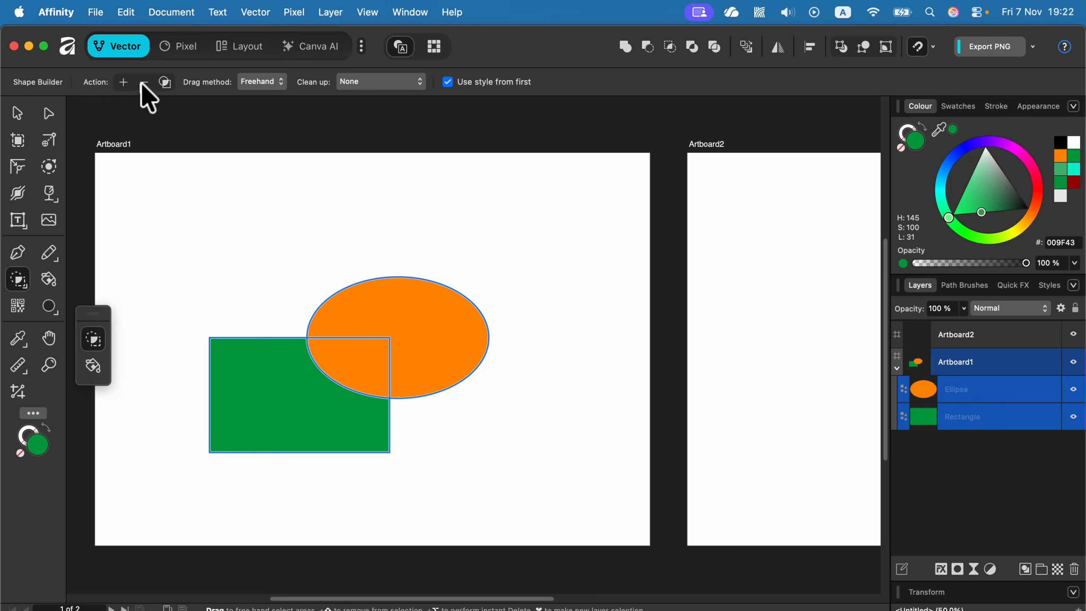
Step: Try cutting the rectangle and the overlap away from the ellipse with the Shape Builder's subtract action, and undo it
left_click(145, 83)
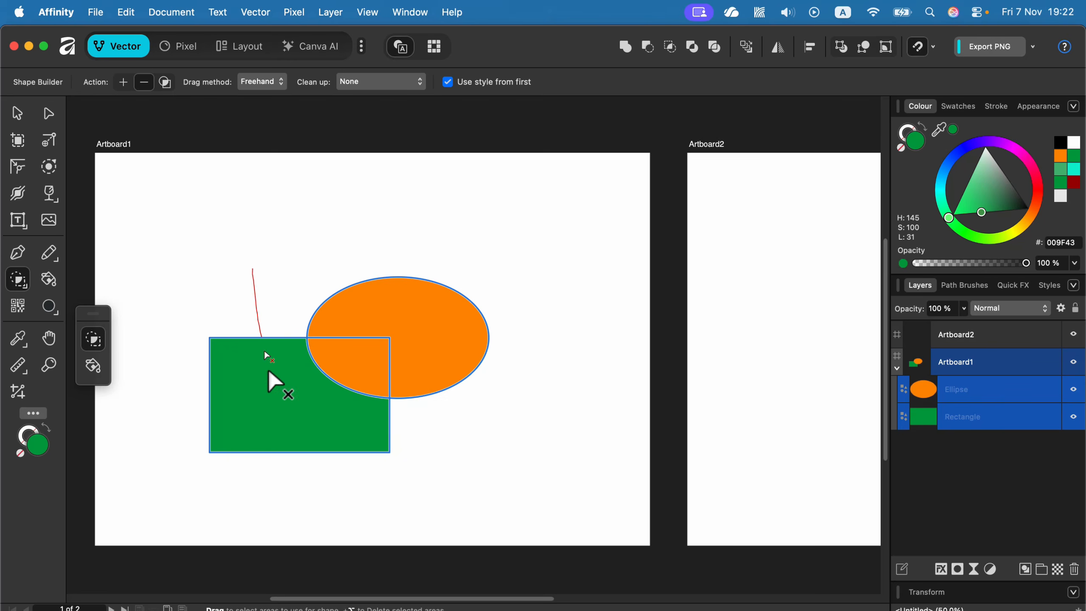
mouse_move(269, 372)
left_mouse_down()
mouse_move(271, 386)
mouse_move(341, 359)
left_mouse_up()
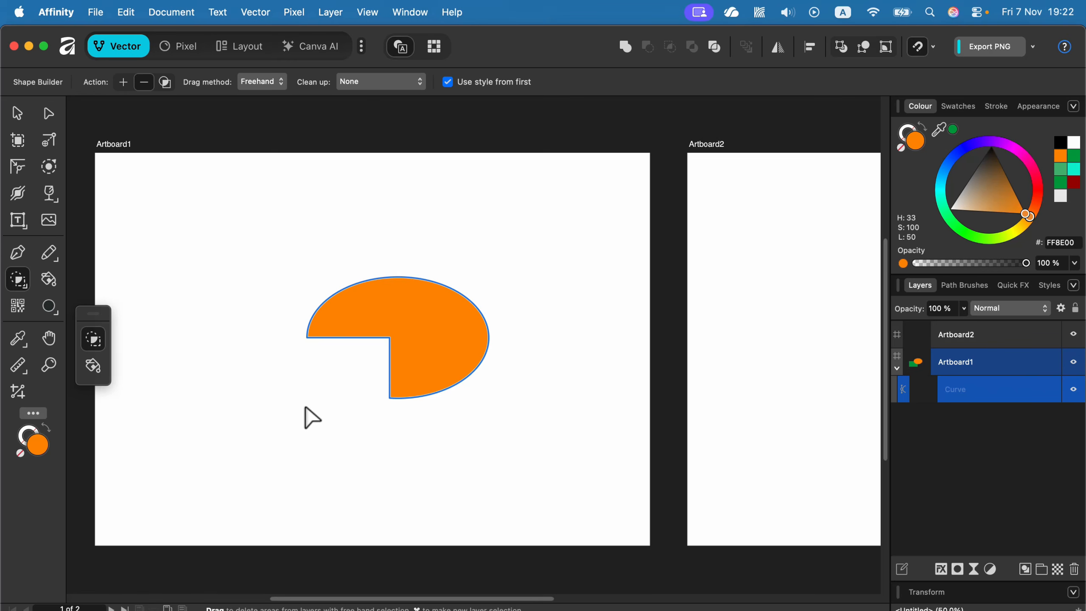
key("super+z")
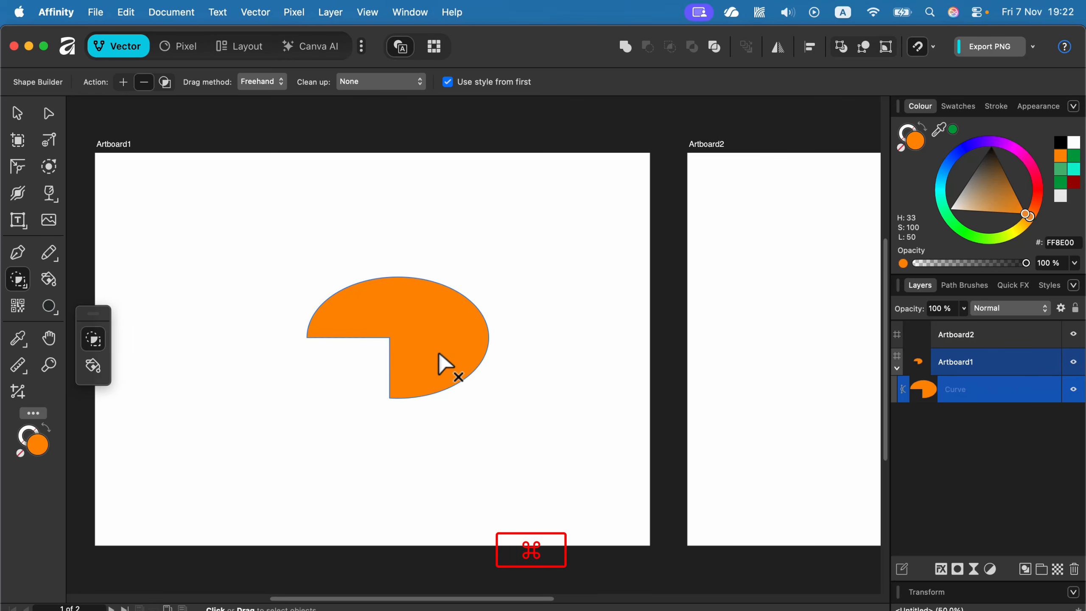
Step: Create a new separate shape from the non-overlapping areas of the ellipse and rectangle with the Shape Builder, keeping the originals
left_click(165, 82)
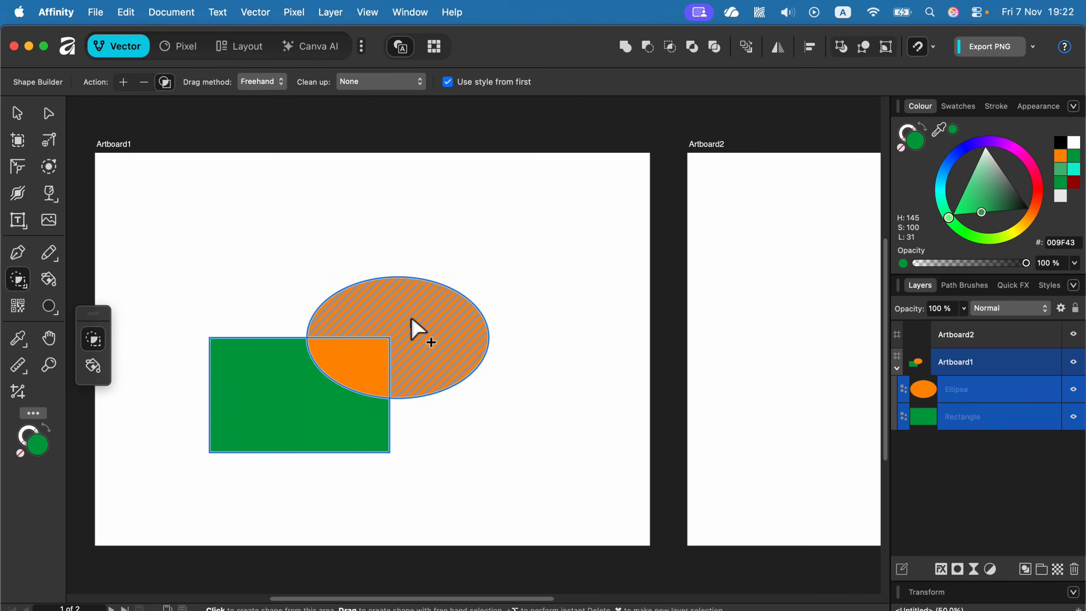
left_click_drag(413, 319, 429, 358)
left_click_drag(464, 492, 349, 442)
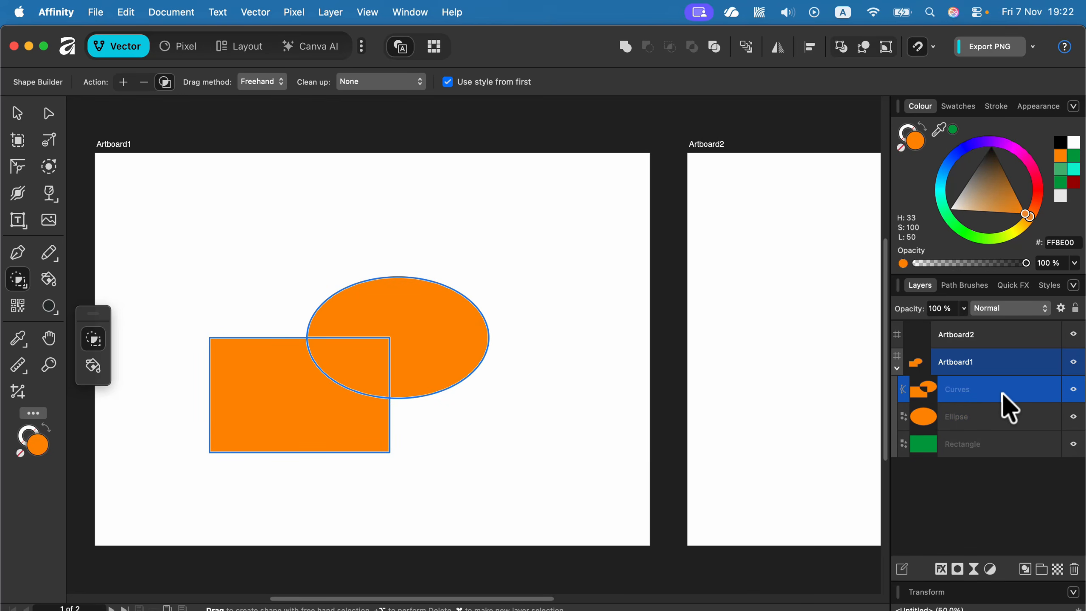
left_click(17, 112)
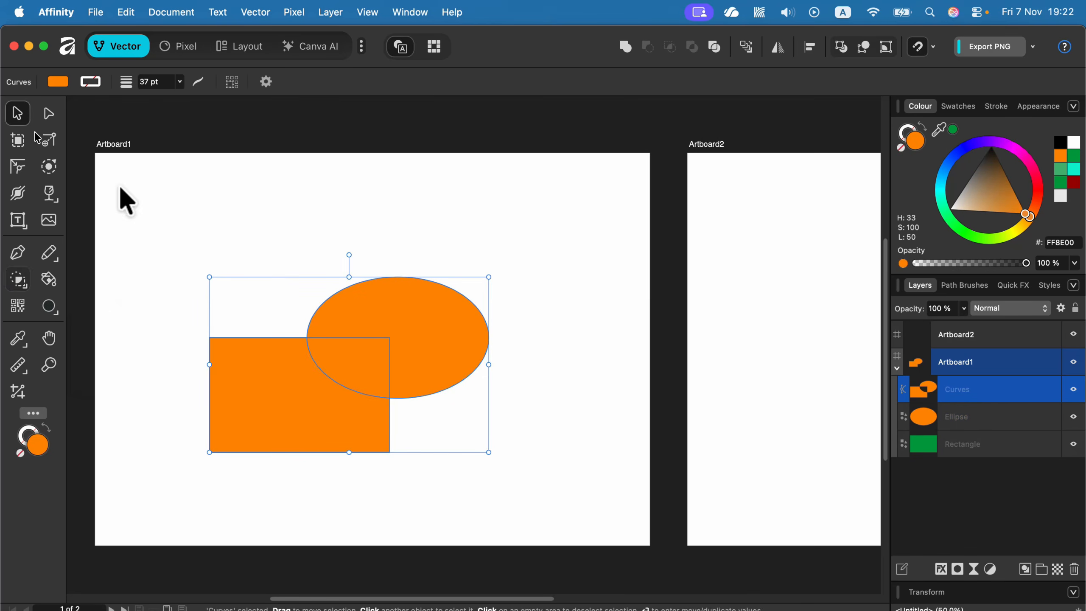
Step: Shift the new combined shape up and away from the originals, and delete all three shapes from Artboard1
left_click_drag(458, 355, 495, 327)
left_click_drag(162, 186, 629, 494)
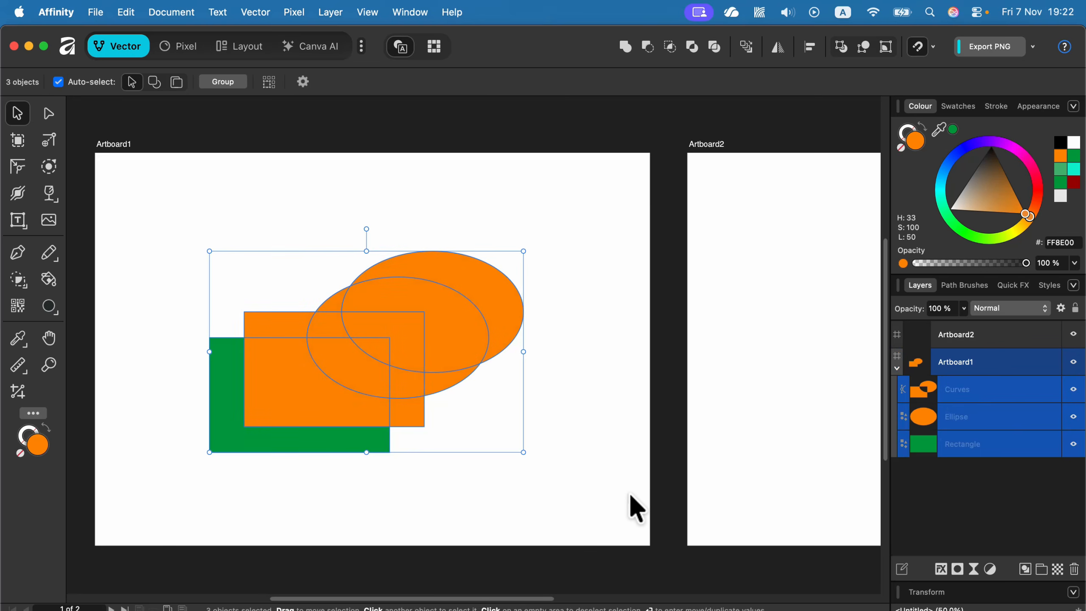
key("BackSpace")
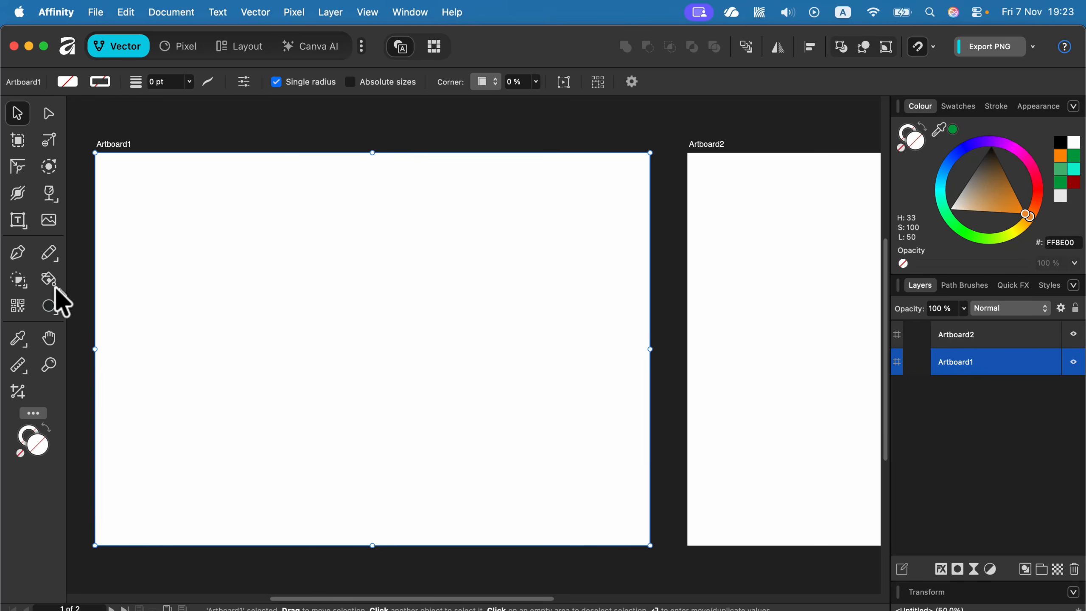
Step: Draw three crossing freehand lines with the Pencil tool at a 13 pt stroke width, enclosing a triangle on Artboard1
left_click(28, 286)
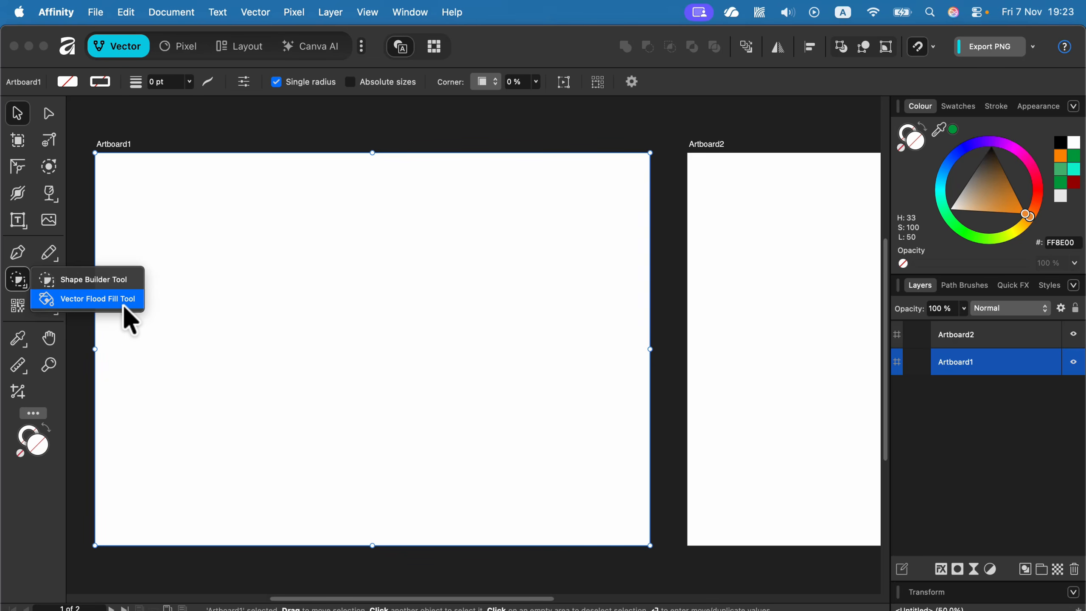
left_click(47, 253)
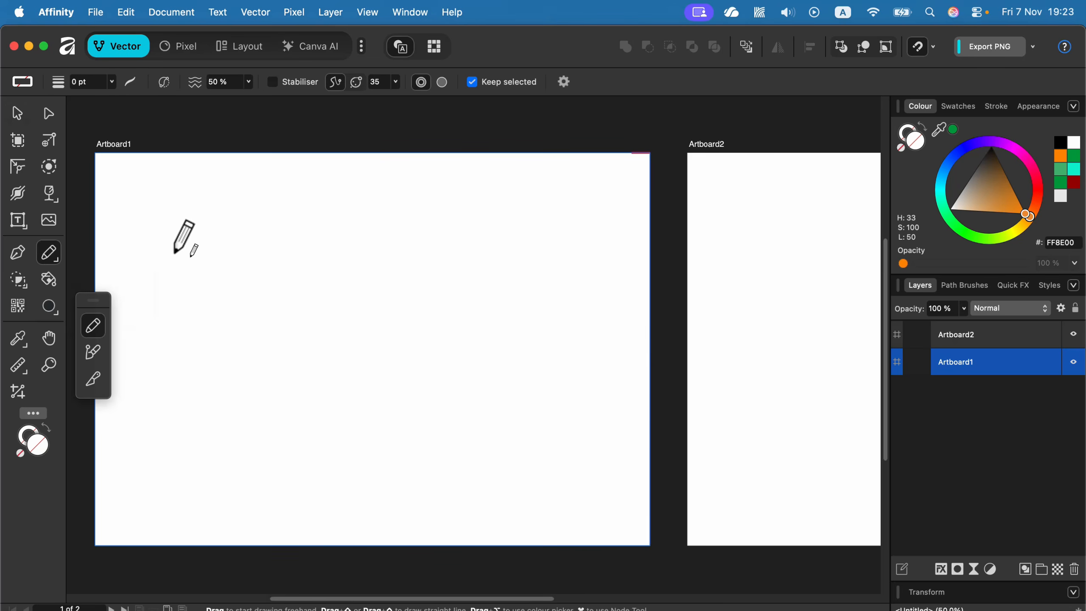
left_click_drag(198, 264, 532, 258)
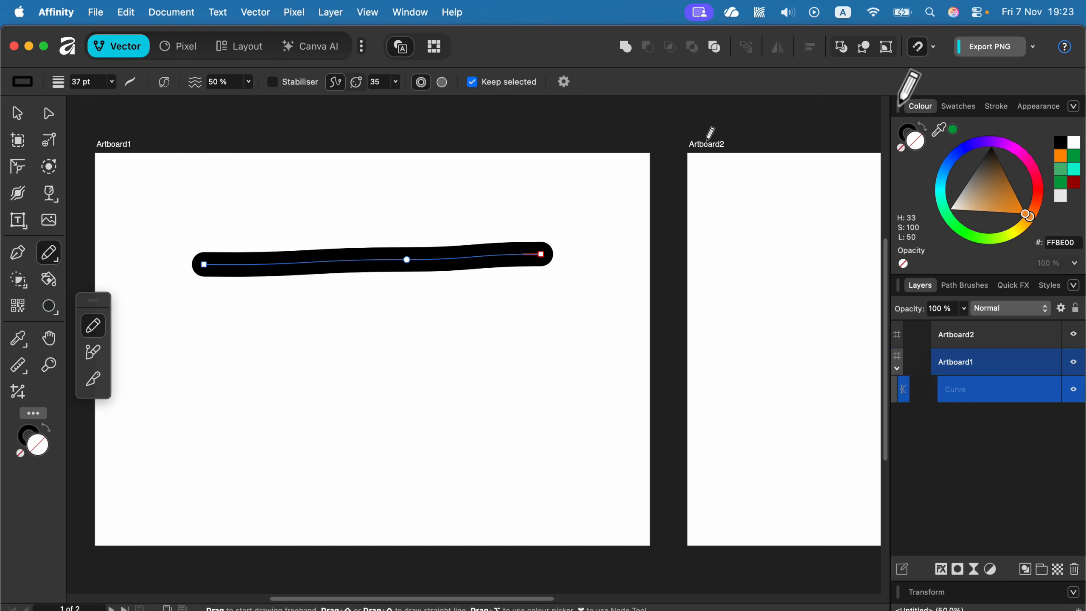
left_click(1000, 107)
left_click_drag(983, 154, 975, 154)
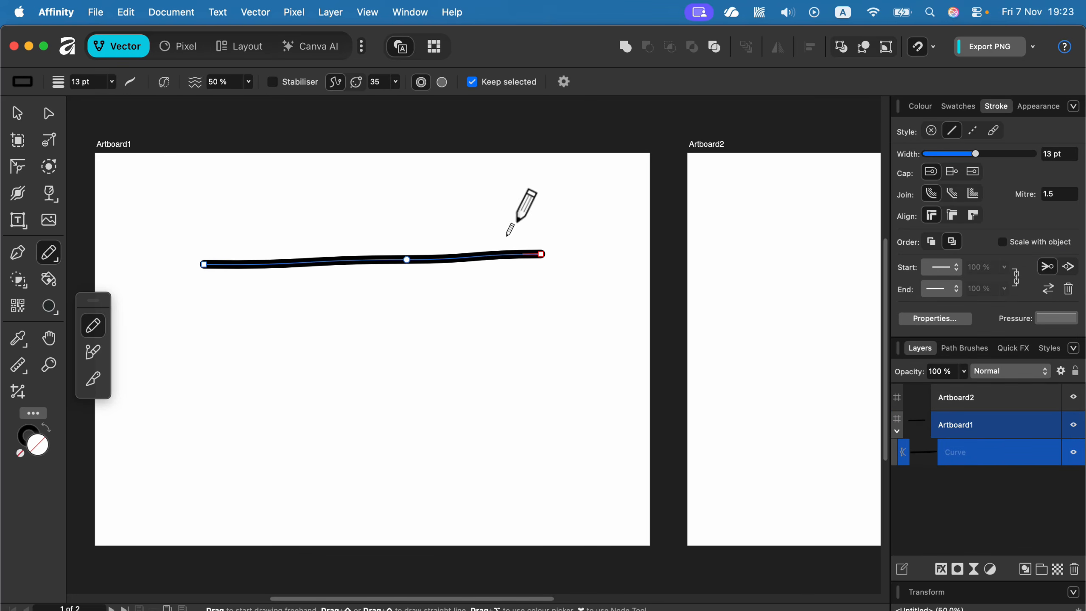
left_click_drag(522, 213, 432, 503)
left_click_drag(209, 235, 496, 471)
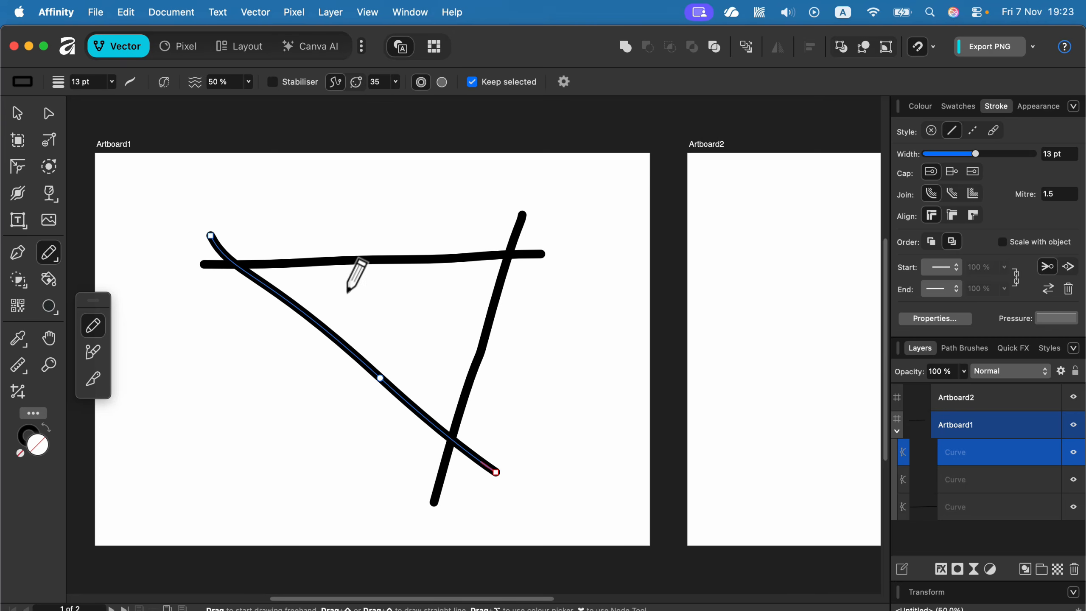
Step: Select all three lines and fill the enclosed triangle red with the Vector Flood Fill tool
left_click(17, 113)
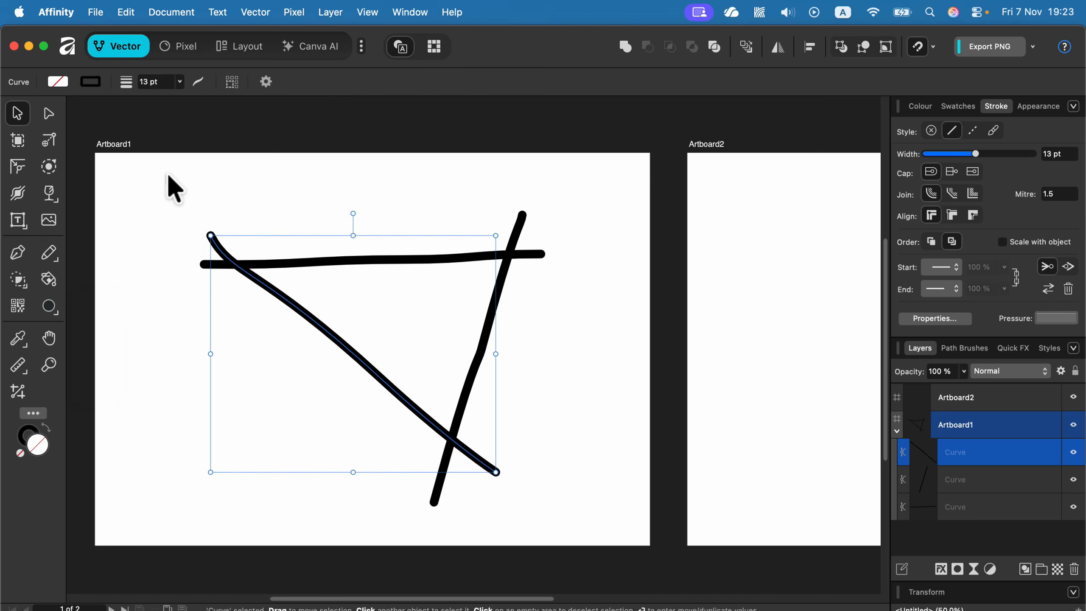
left_click(168, 173)
left_click_drag(145, 171, 641, 566)
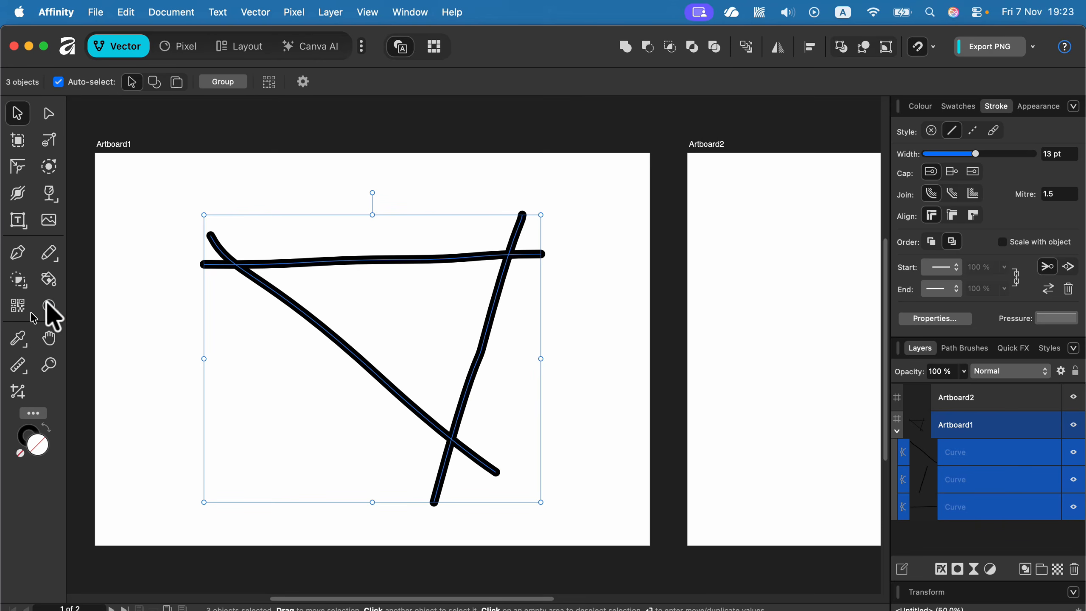
left_click(50, 277)
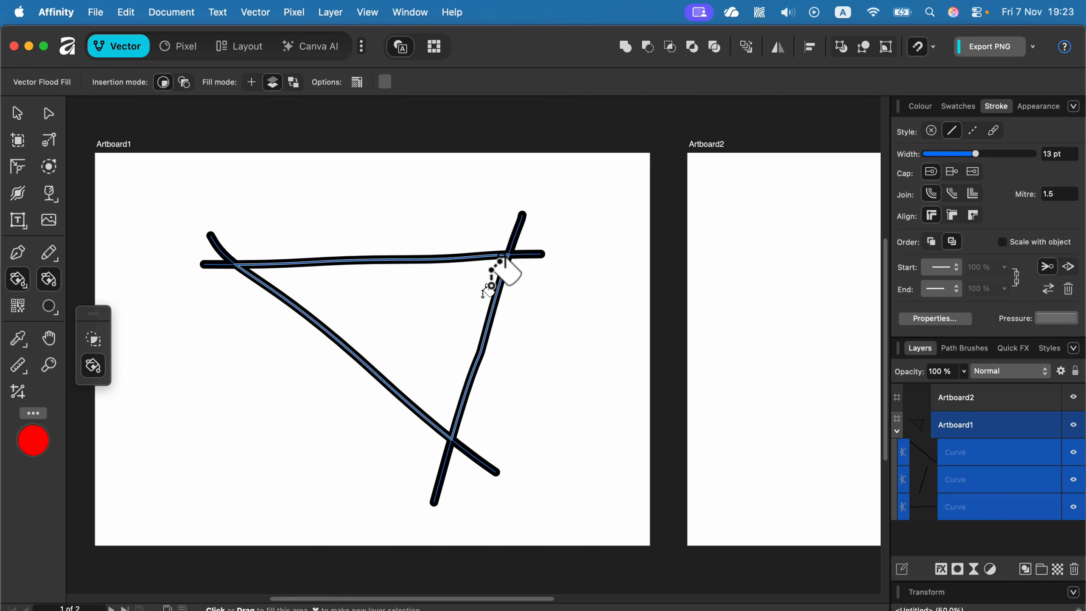
left_click(439, 312)
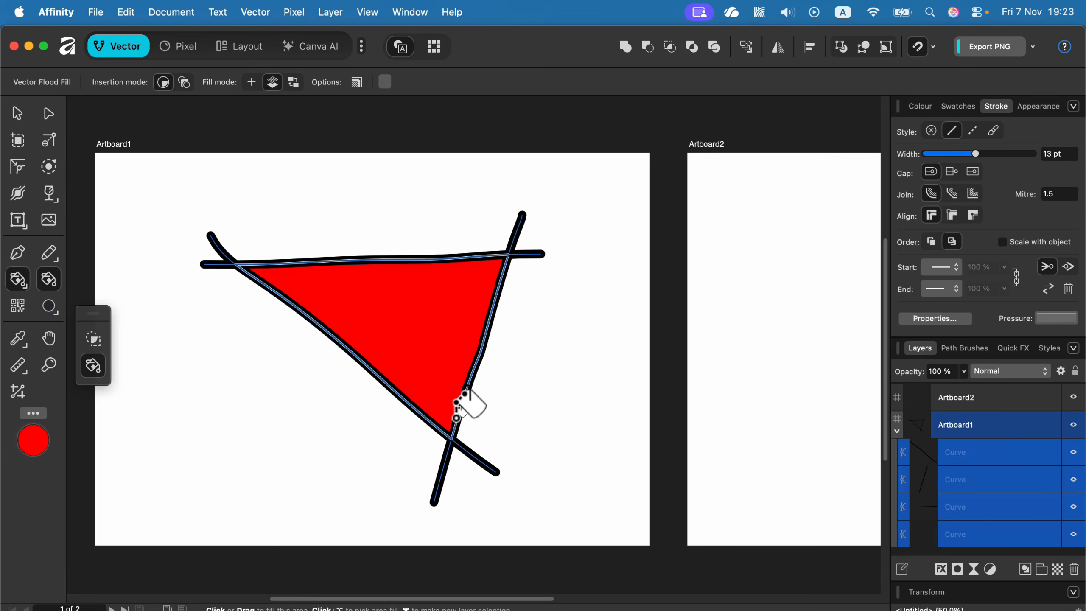
Step: Try moving the red triangle fill away from the lines, undo the move, and recolour the fill blue 007BFF
left_click(919, 107)
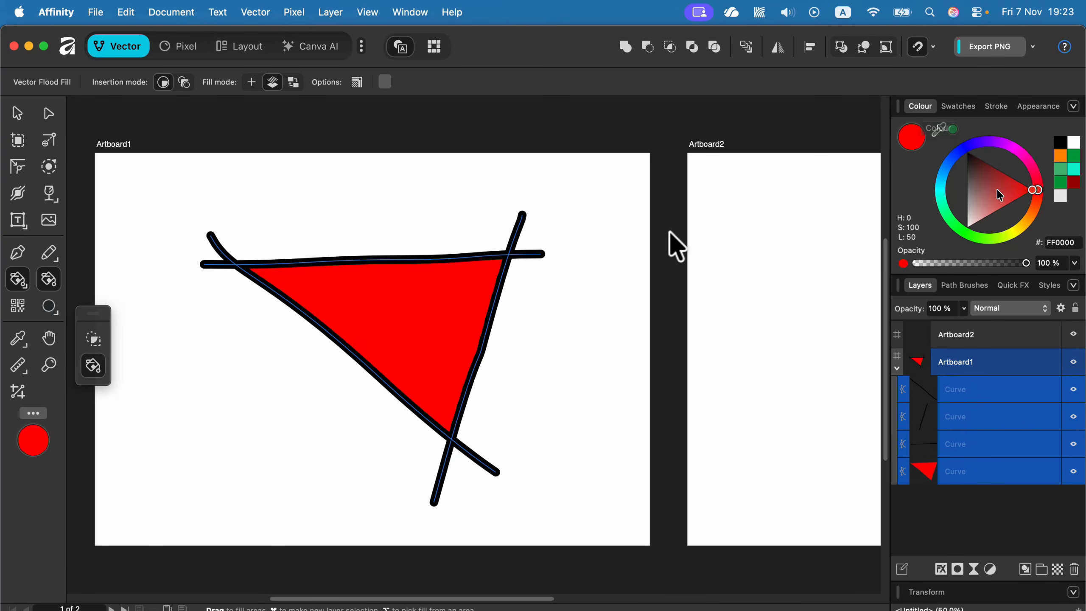
left_click(17, 114)
left_click(370, 327)
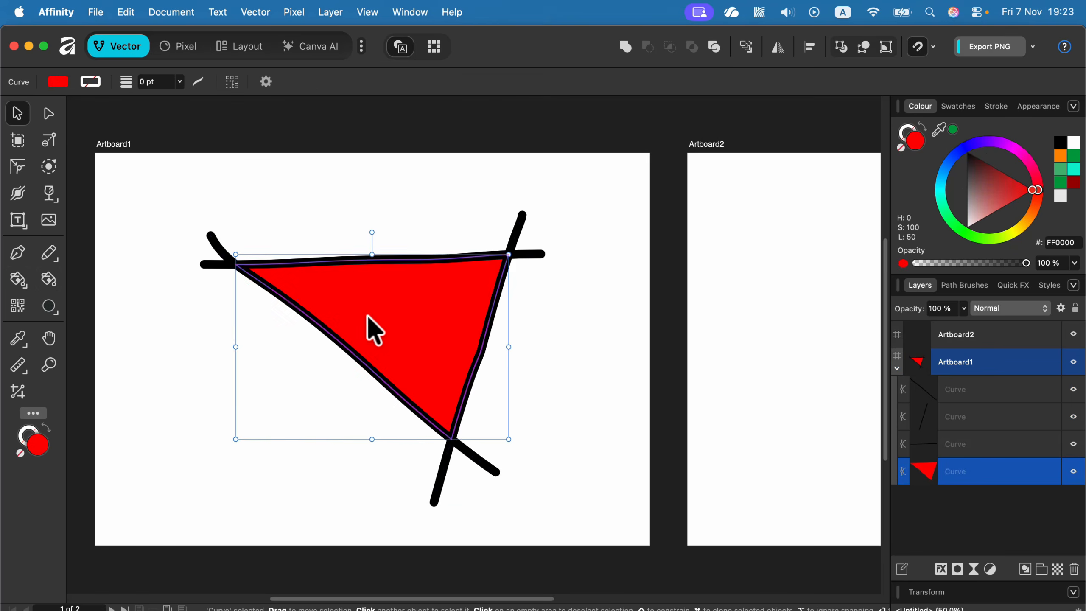
left_click_drag(371, 326, 414, 214)
key("super+z")
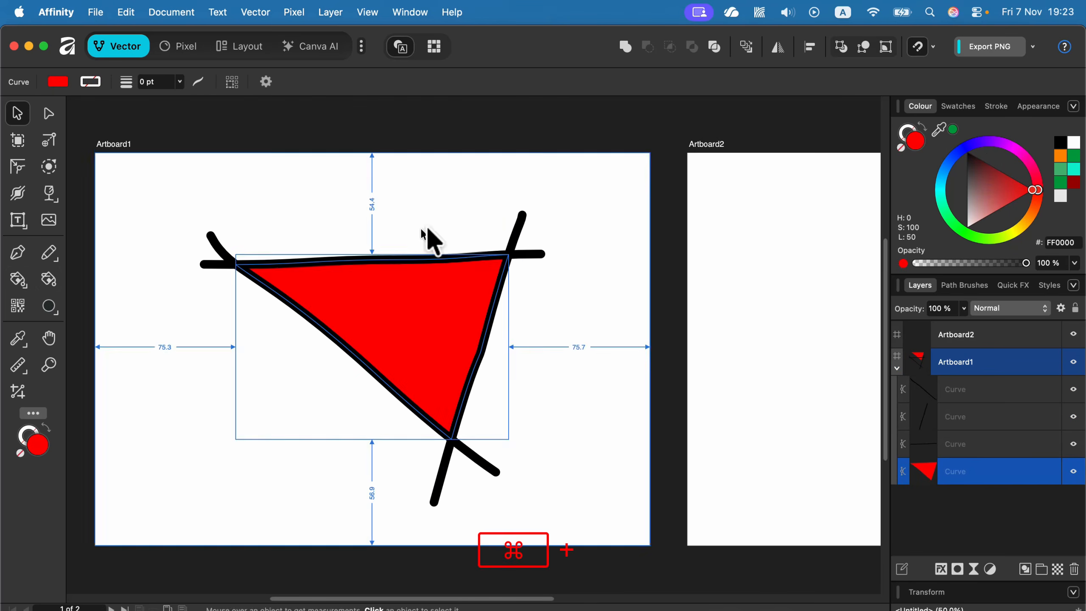
left_click_drag(947, 209, 947, 169)
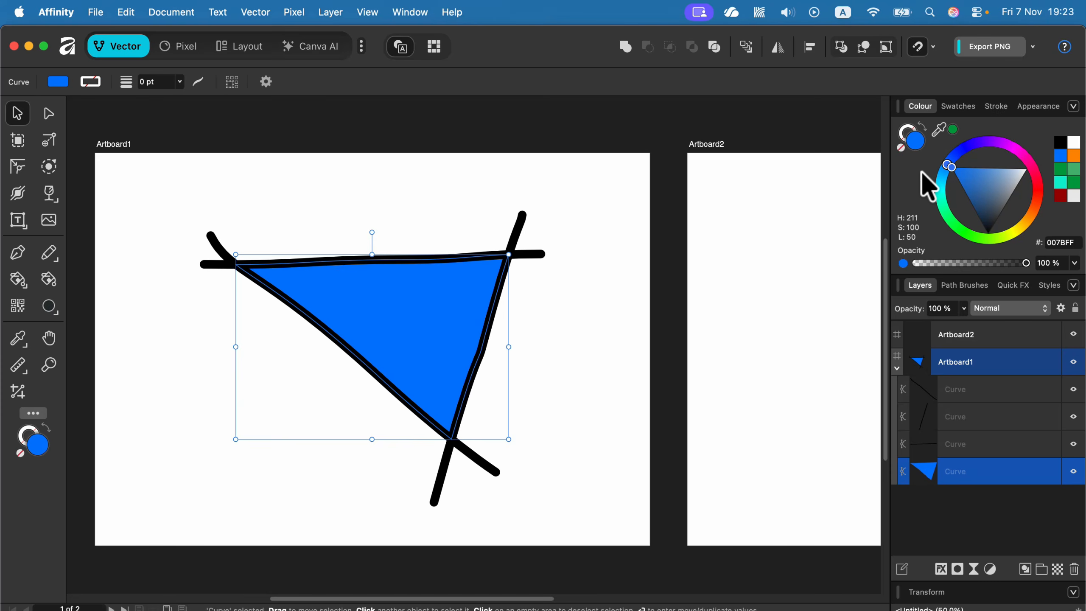
left_click(18, 305)
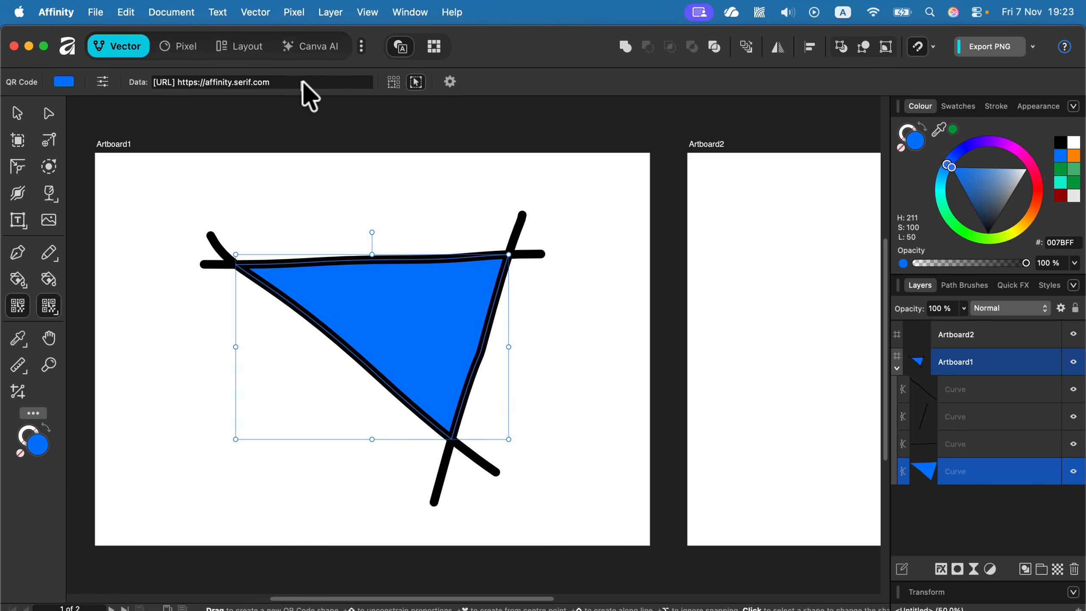
left_click_drag(161, 187, 460, 407)
left_click(906, 137)
left_click(900, 146)
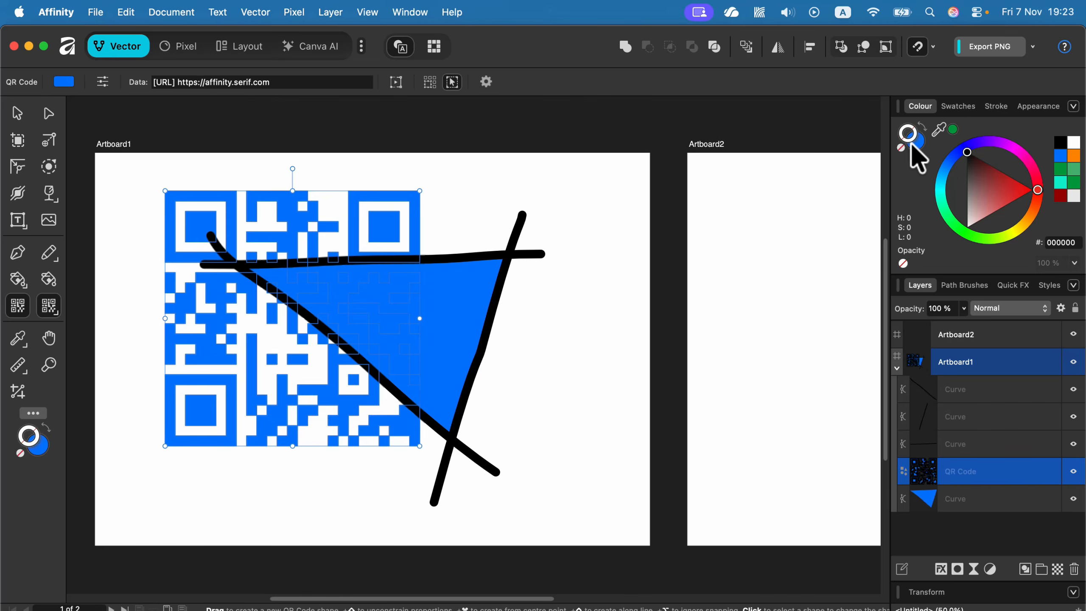
left_click_drag(1009, 193, 987, 233)
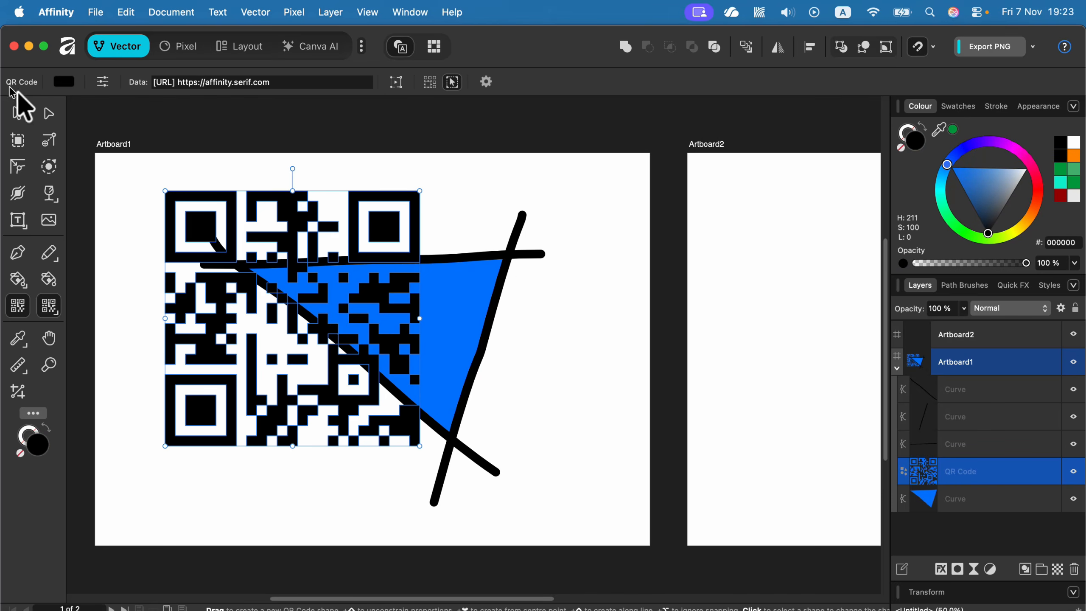
Step: Shrink the QR code to roughly half its size and place it beside the triangle, near the artboard's lower-left corner
left_click(18, 114)
left_click_drag(420, 191, 285, 326)
left_click_drag(250, 365, 245, 409)
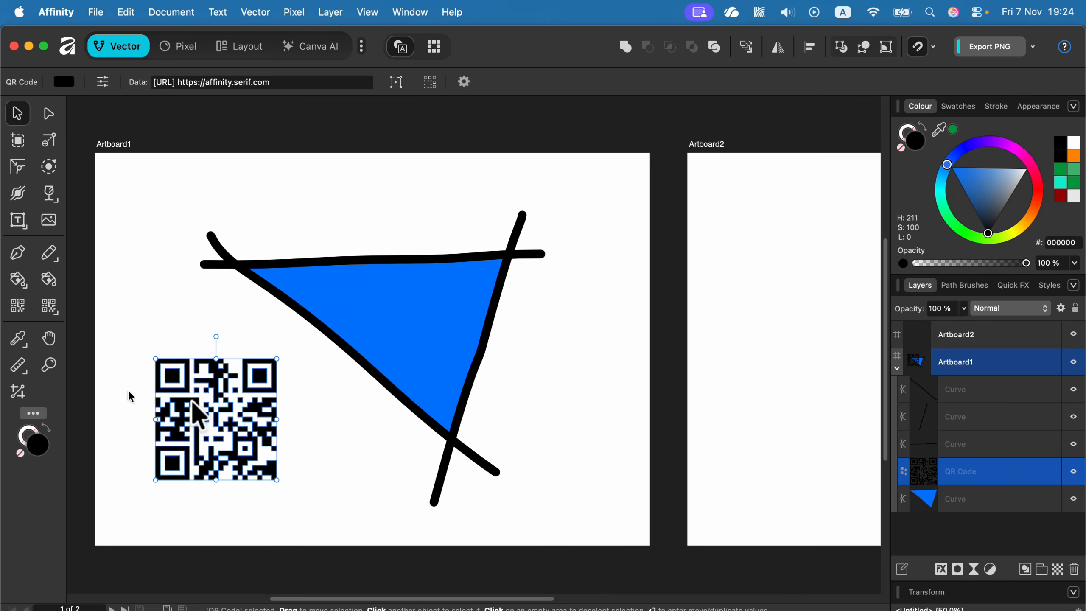
Step: Set the shape tool to Star, and delete the QR code, the lines and the blue fill from Artboard1
left_click(49, 306)
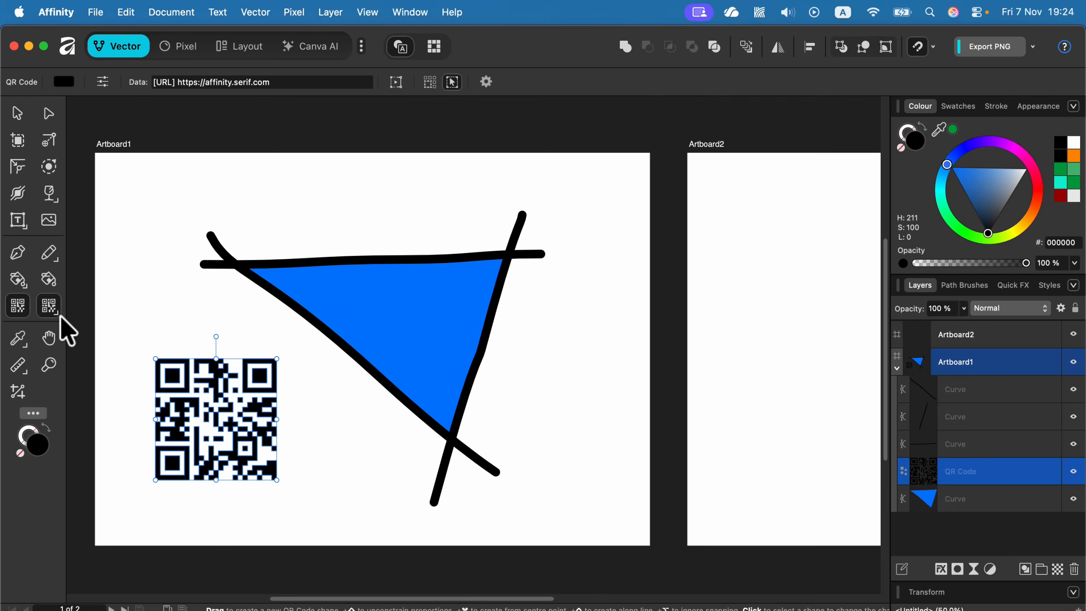
left_click(57, 314)
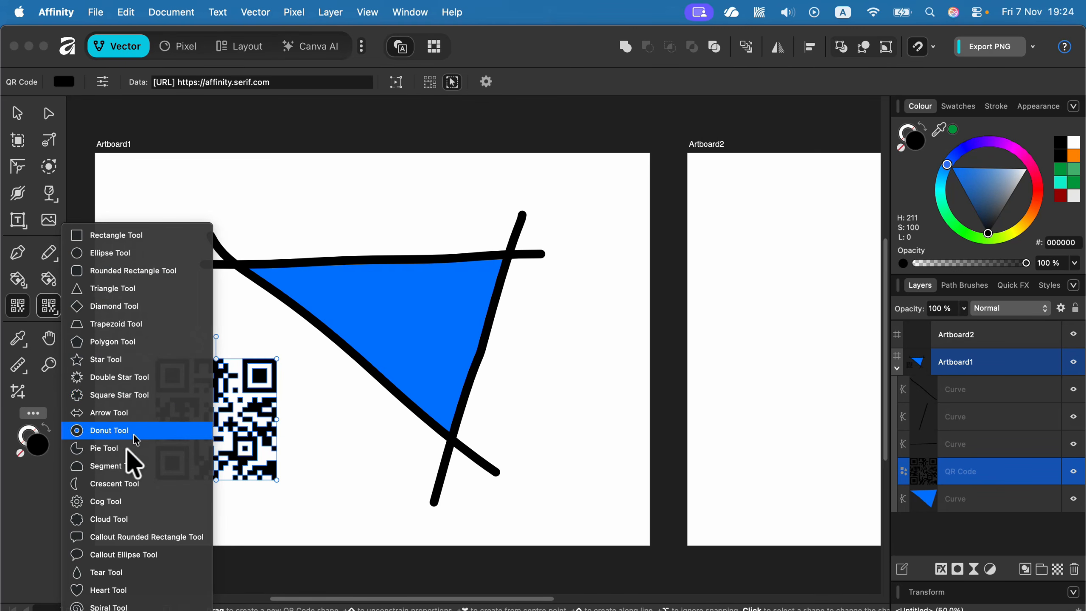
left_click(163, 359)
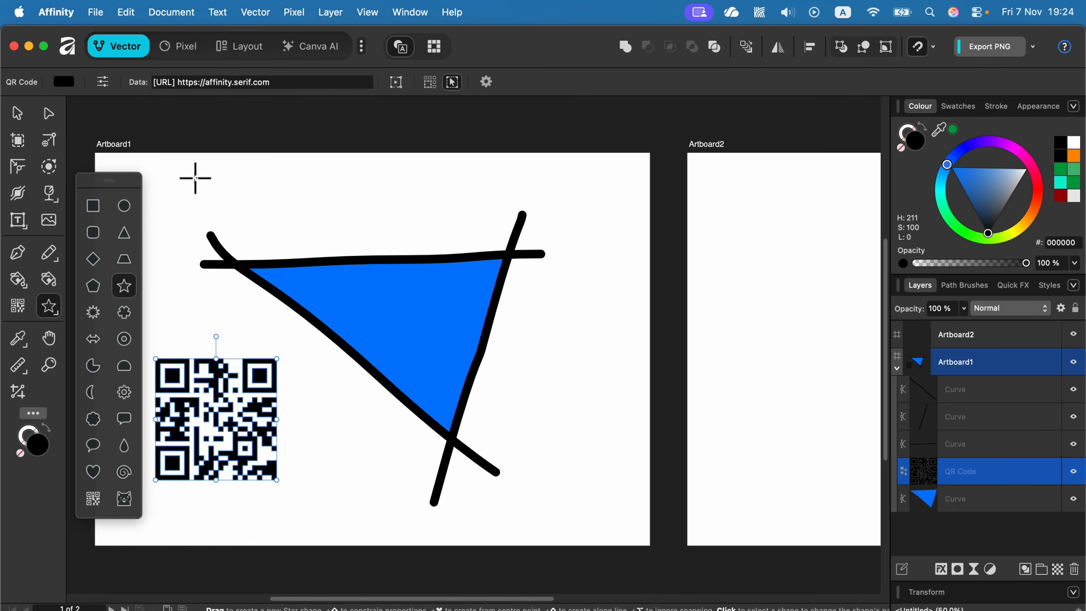
left_click(17, 113)
left_click_drag(121, 172, 693, 595)
key("BackSpace")
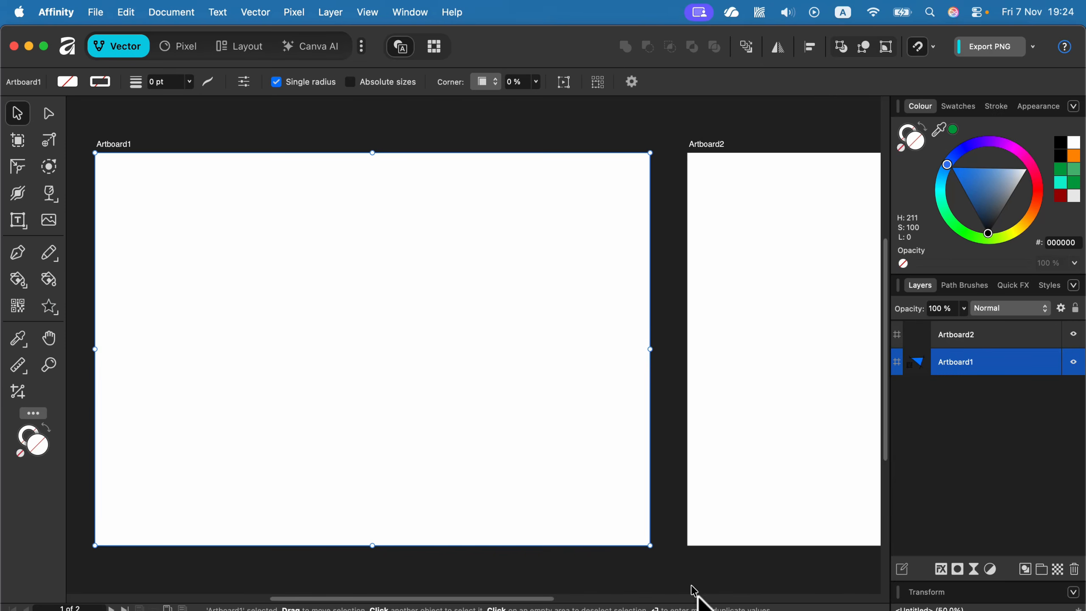
Step: Draw a large five-pointed star near the middle of Artboard1 and fill it orange FFA400
left_click(49, 306)
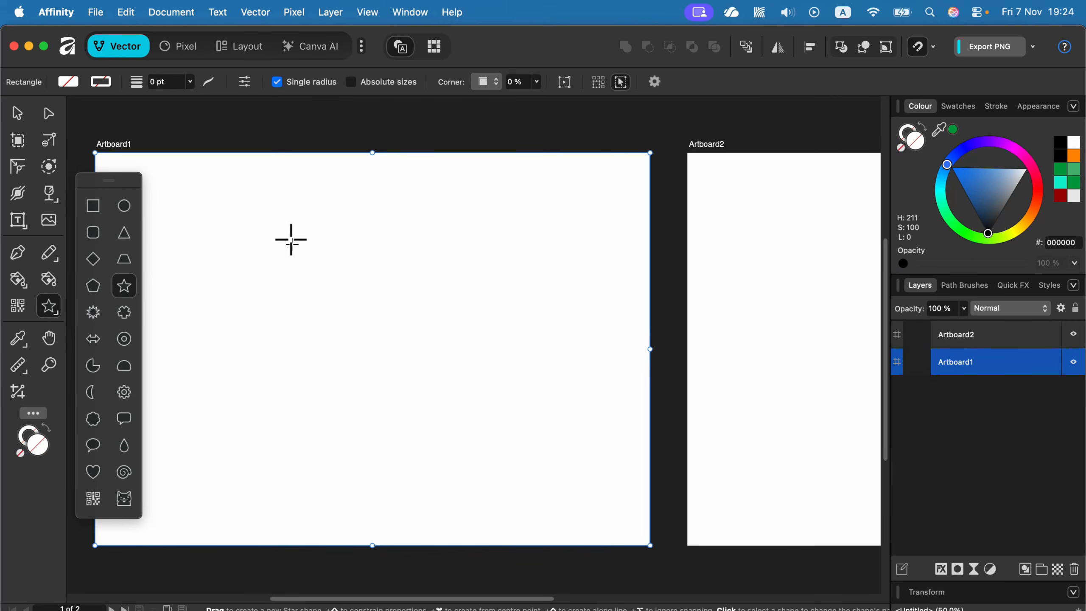
left_click_drag(291, 240, 550, 498)
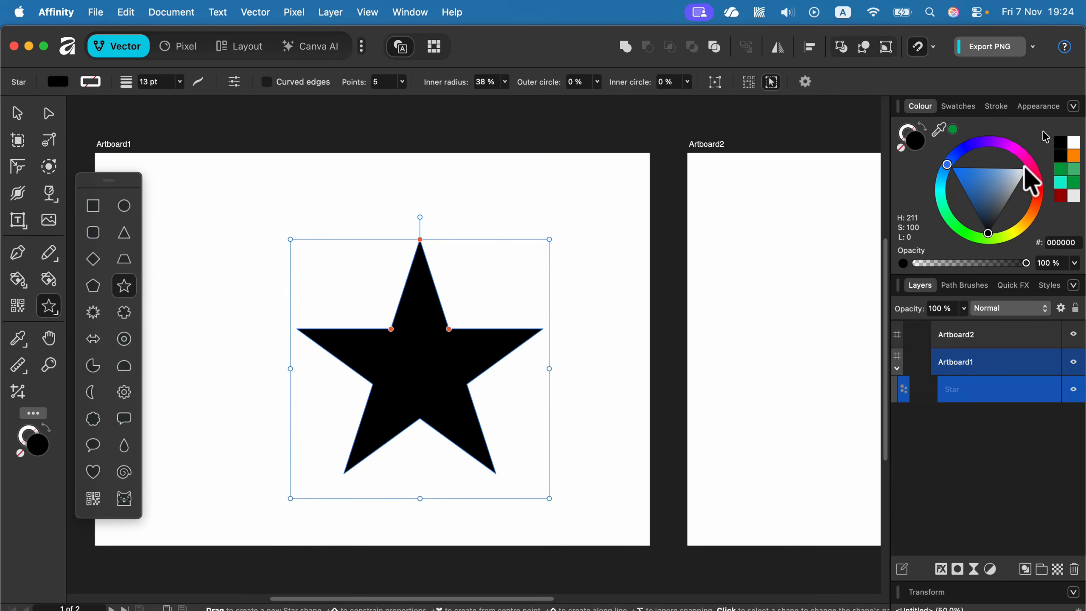
left_click(1025, 216)
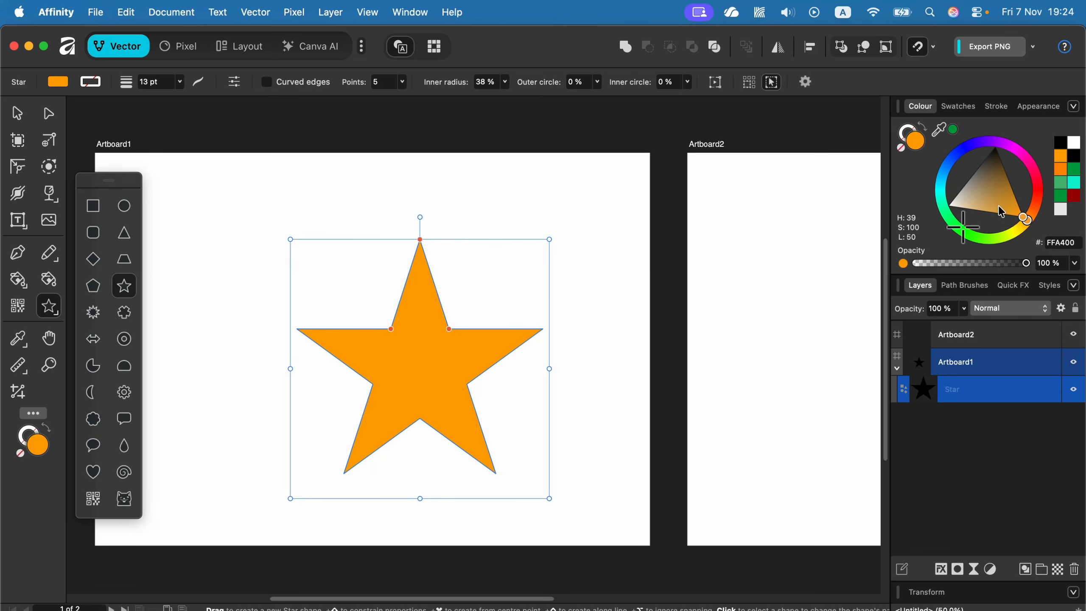
Step: Reshape the star with a 54% inner radius and a 46% outer circle, and set it to 14 points
left_click_drag(445, 335, 459, 310)
left_click_drag(415, 235, 420, 261)
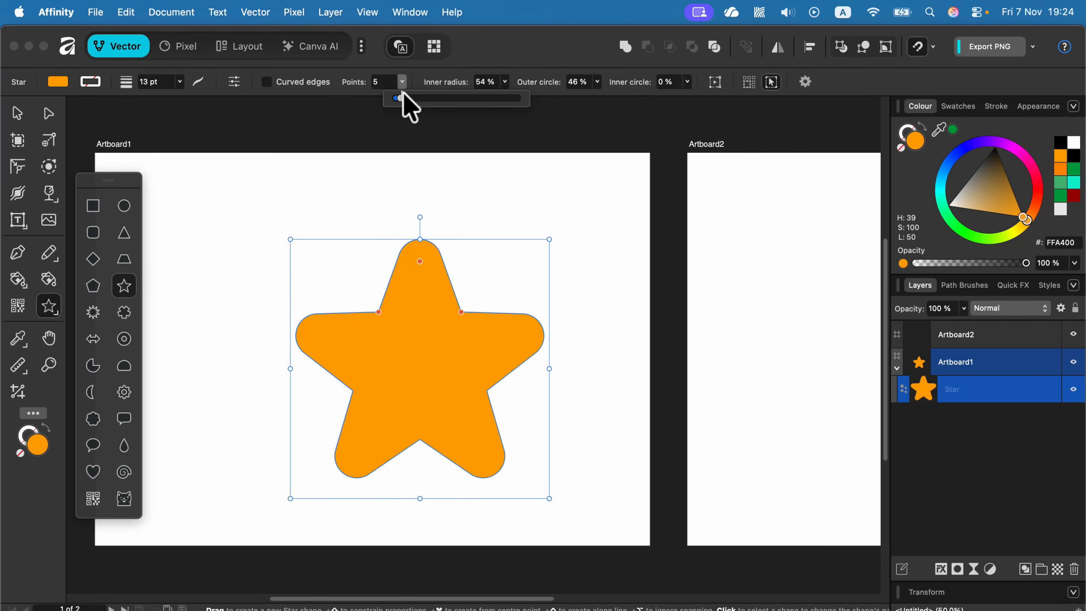
left_click_drag(404, 100, 430, 100)
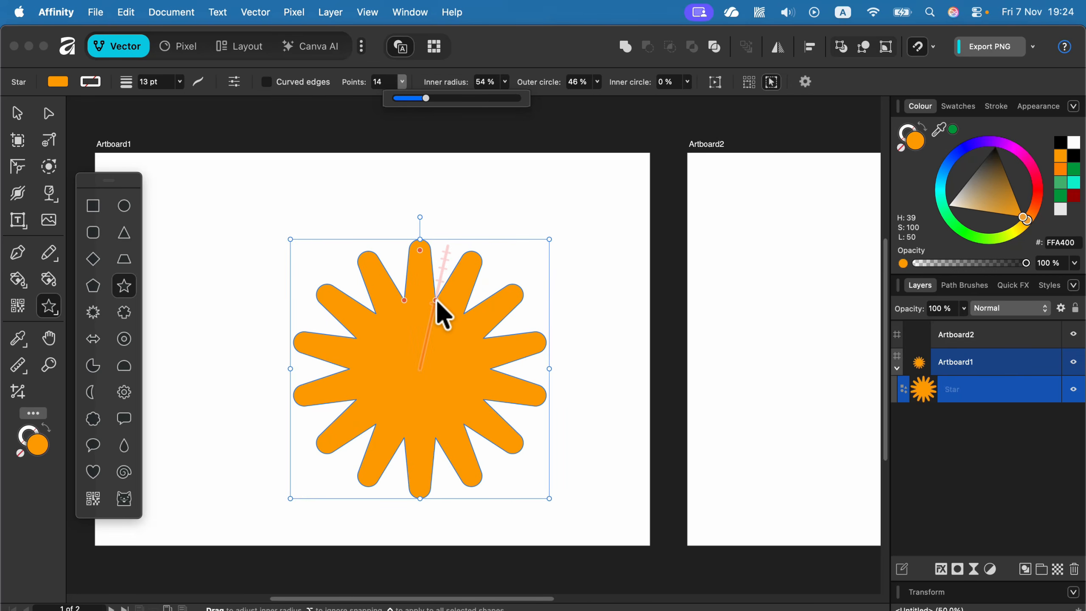
Step: Widen the star's inner radius to 87% for a badge shape, and move it slightly up on the artboard
left_click_drag(436, 301, 445, 259)
left_click(16, 112)
left_click(273, 194)
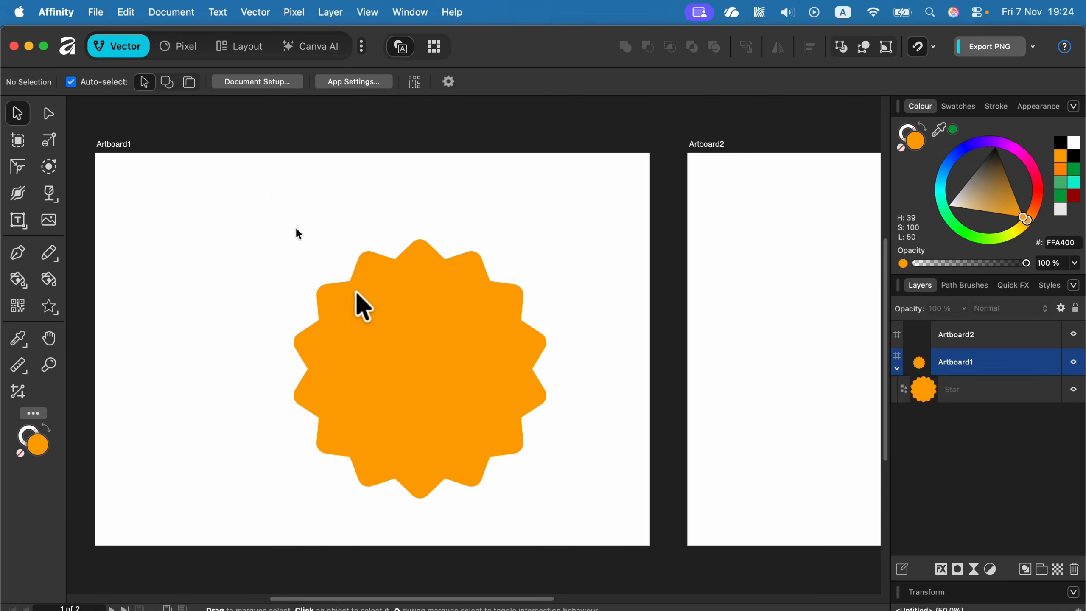
left_click_drag(432, 347, 427, 313)
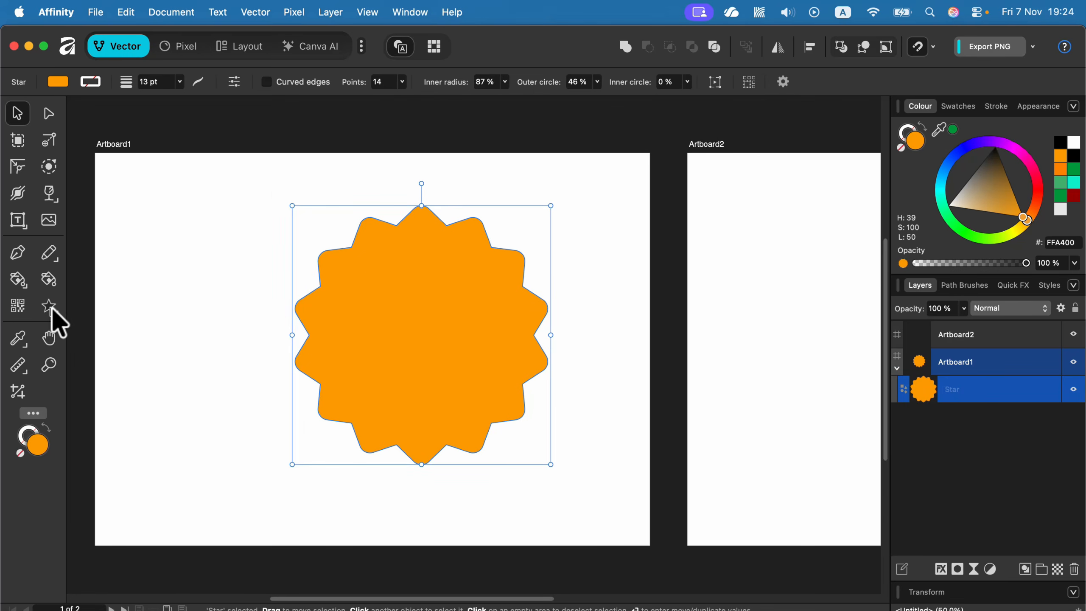
Step: Show the Colour Picker, View and Zoom tools, panning the canvas around the orange badge shape
left_click(18, 339)
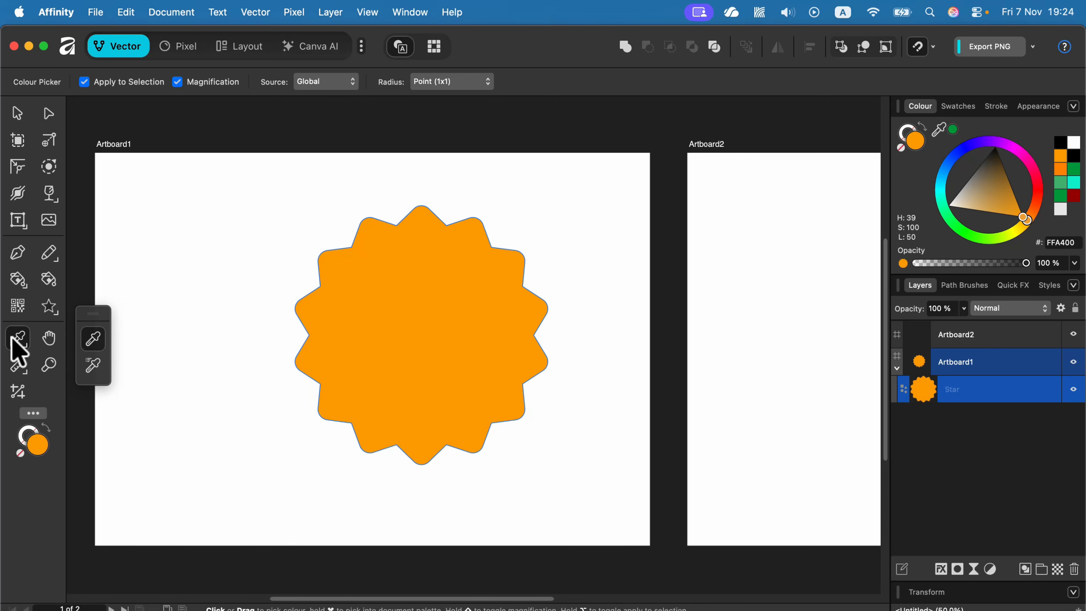
left_click(50, 342)
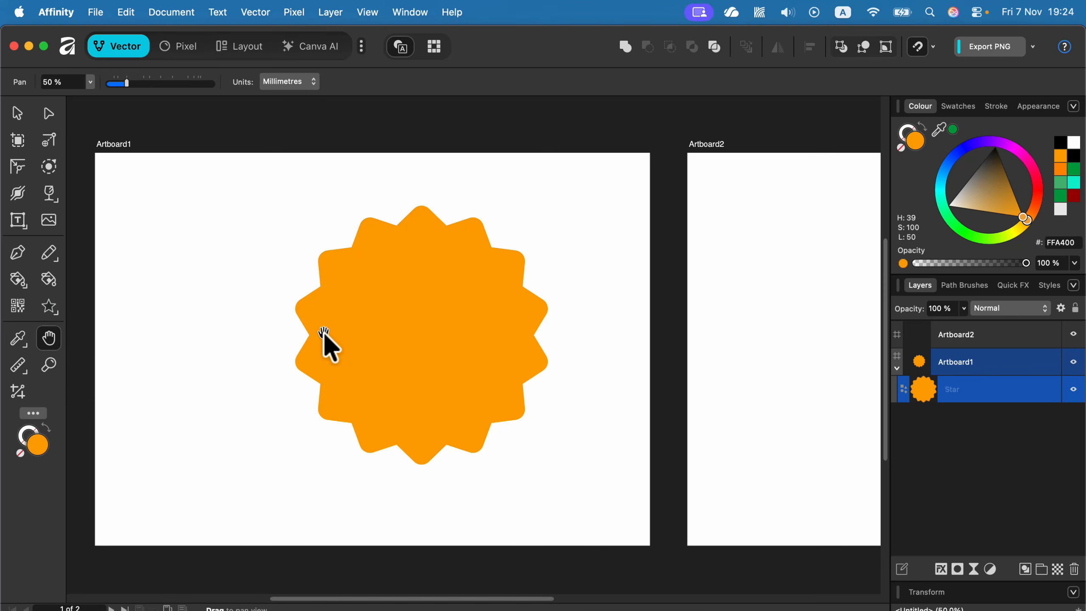
left_click_drag(324, 347, 379, 303)
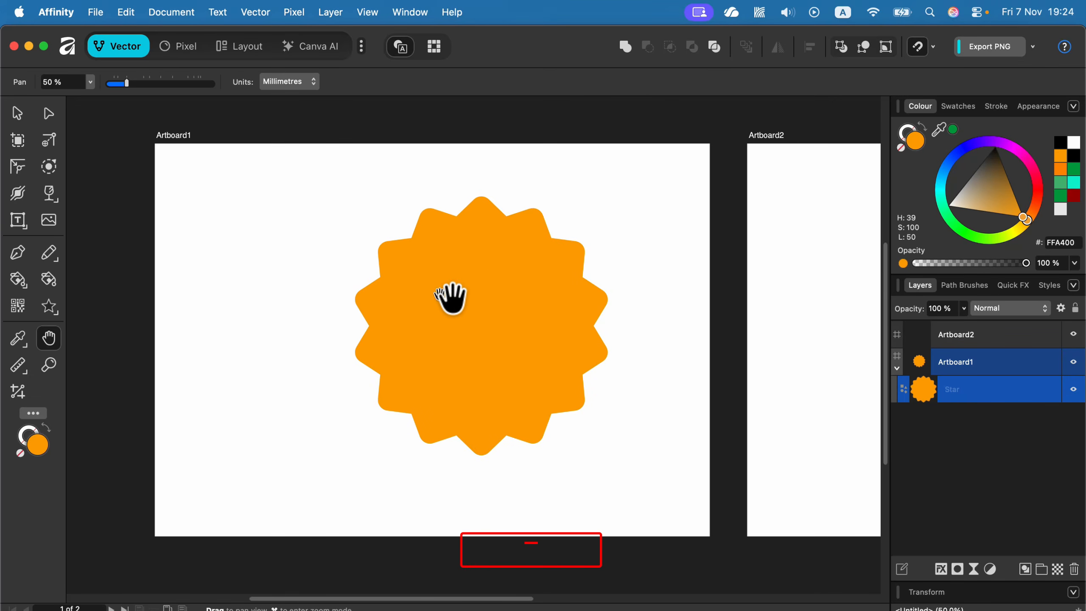
left_click_drag(448, 296, 438, 402)
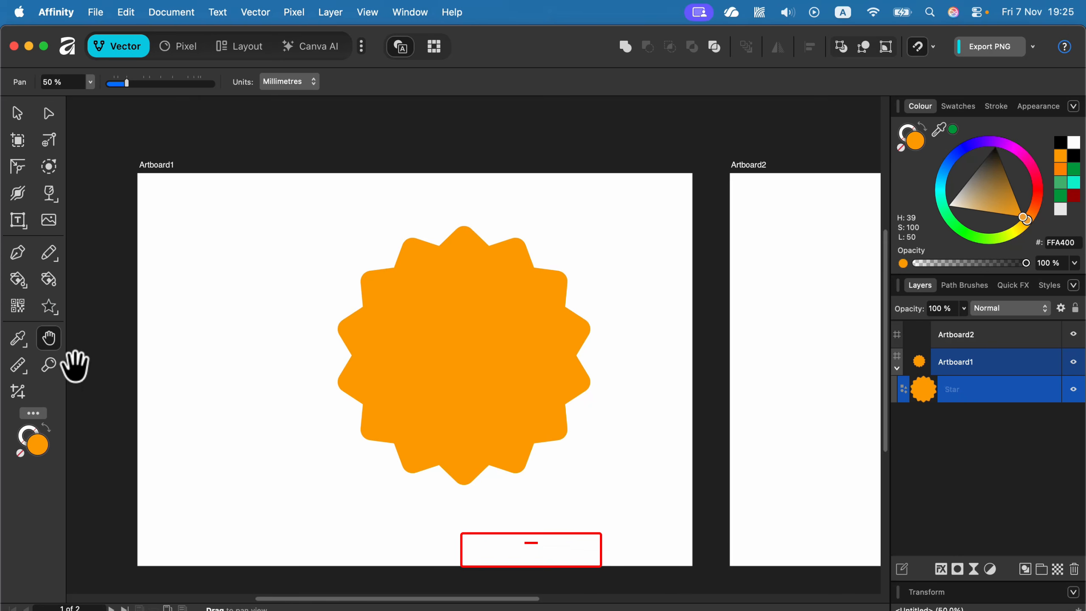
left_click(49, 365)
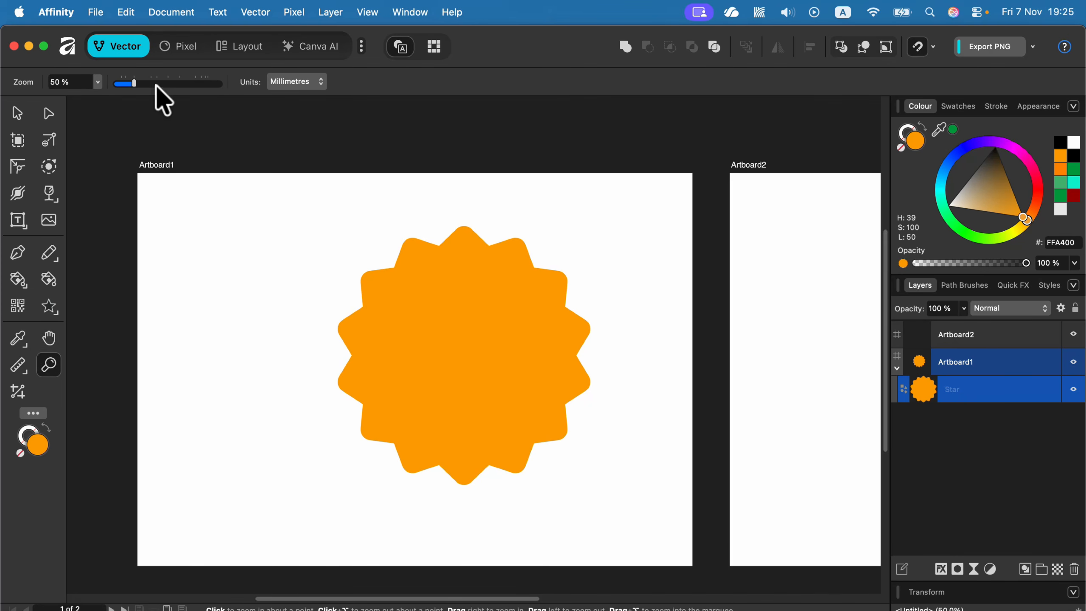
left_click_drag(157, 84, 134, 84)
Step: Measure a diagonal distance on the empty area of Artboard1 above and beside the badge with the Measure Tool
left_click(25, 376)
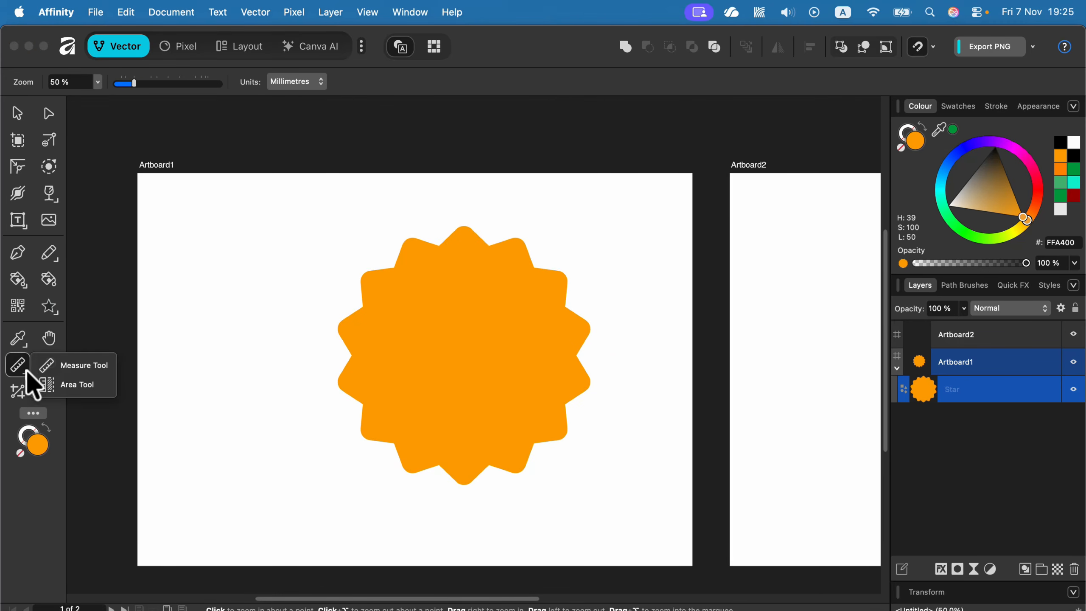
left_click(85, 365)
left_click_drag(189, 254, 313, 201)
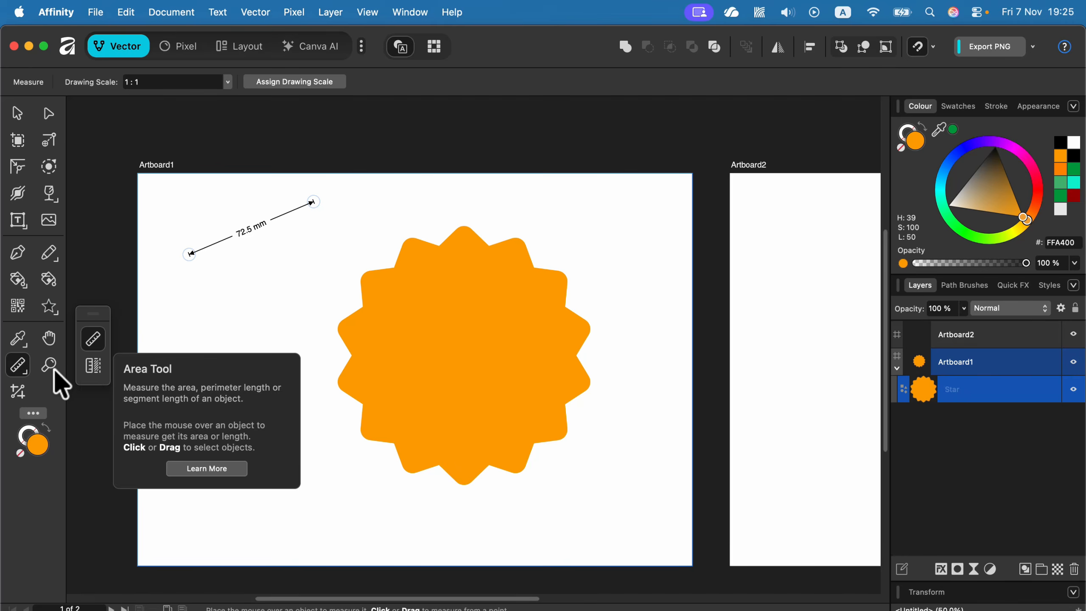
Step: Cut off the upper part of the orange star with the Vector Crop Tool, and reselect the cropped star
left_click(15, 398)
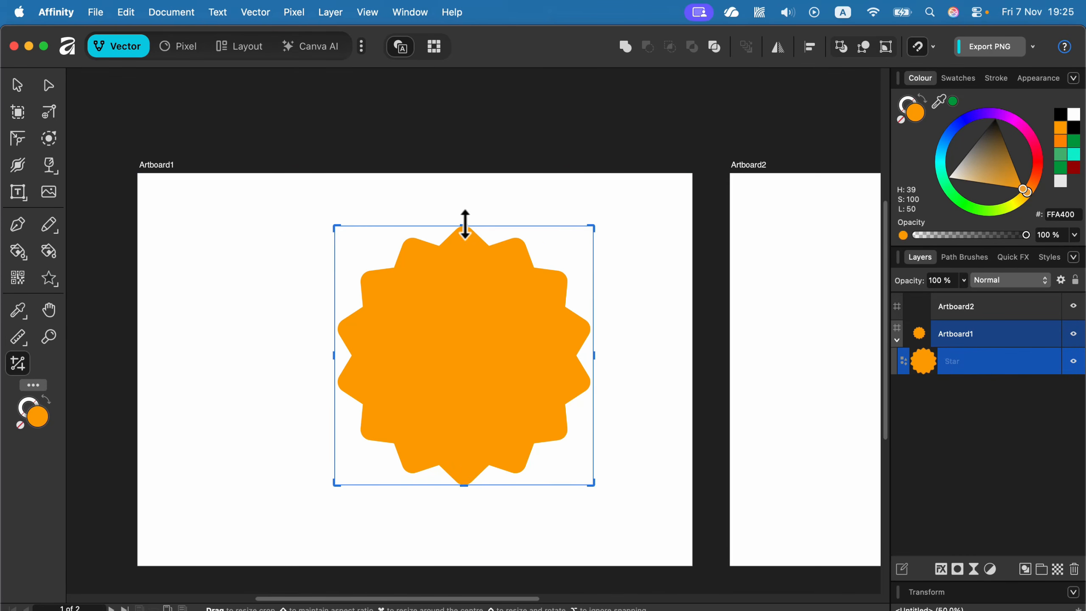
left_click_drag(464, 225, 462, 294)
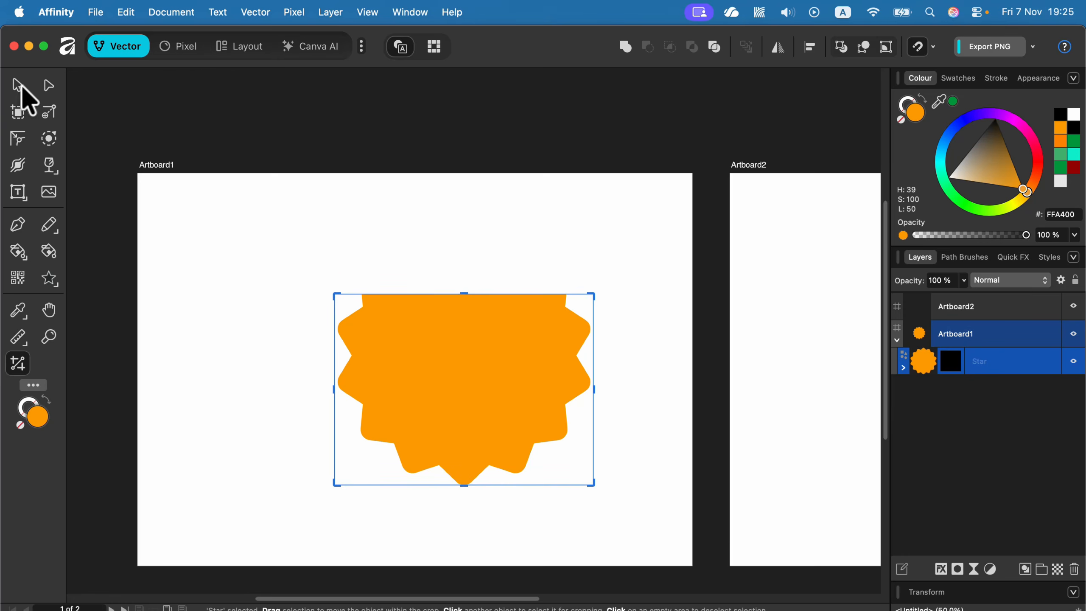
left_click(17, 84)
left_click(226, 234)
left_click(393, 378)
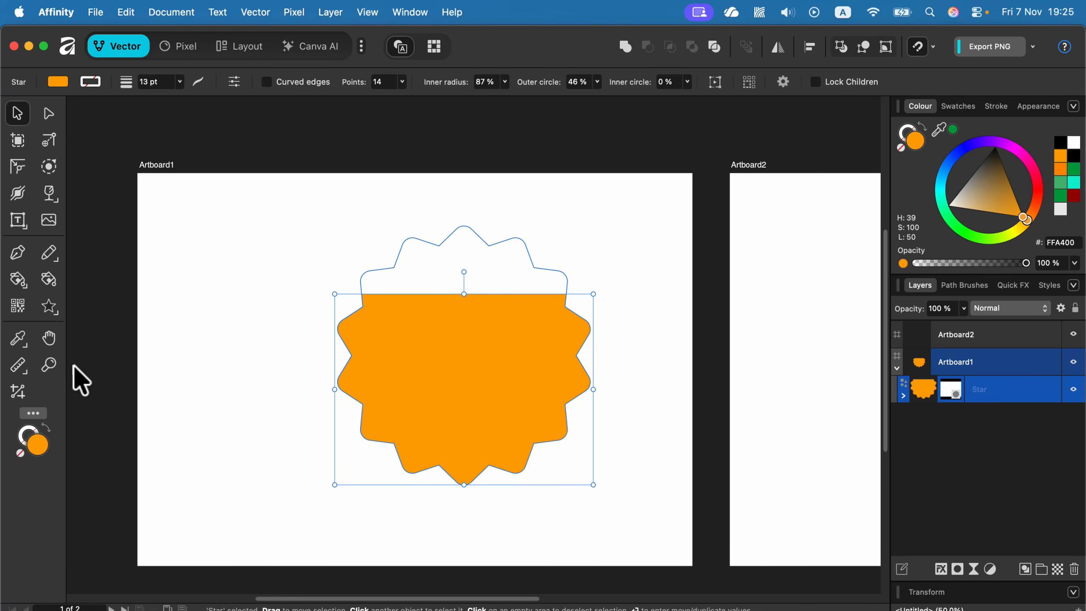
Step: Examine the tool customisation options, including the choices for the number of toolbar columns
left_click(36, 414)
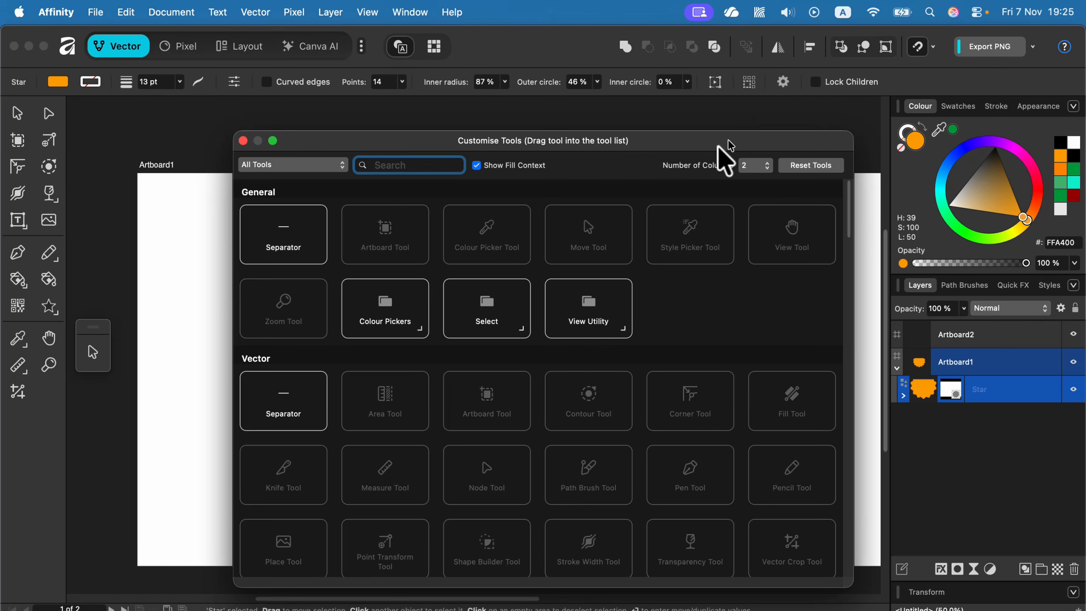
left_click(755, 167)
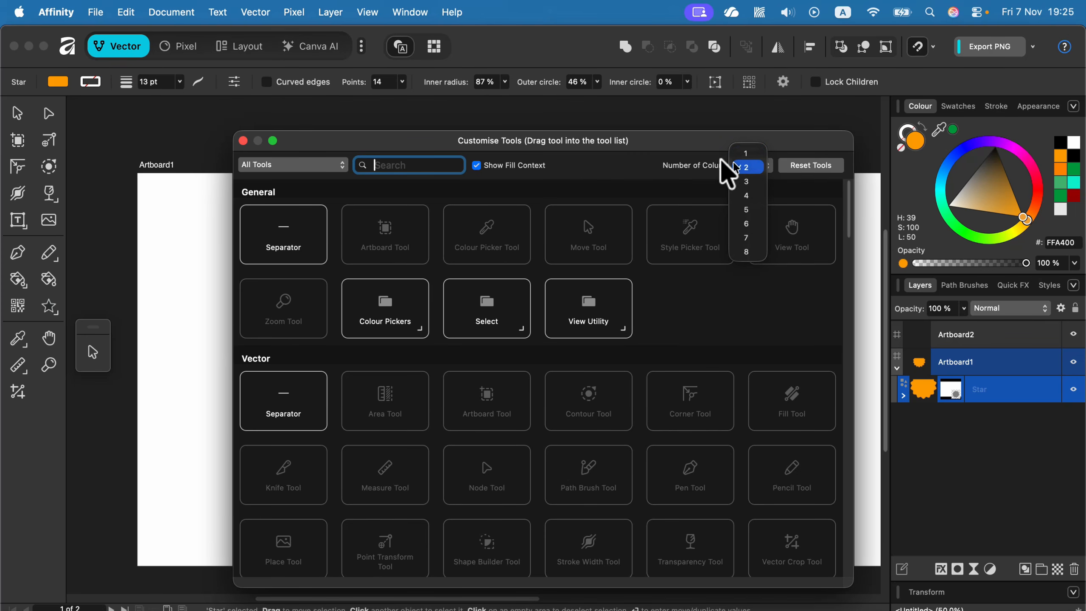
left_click(603, 166)
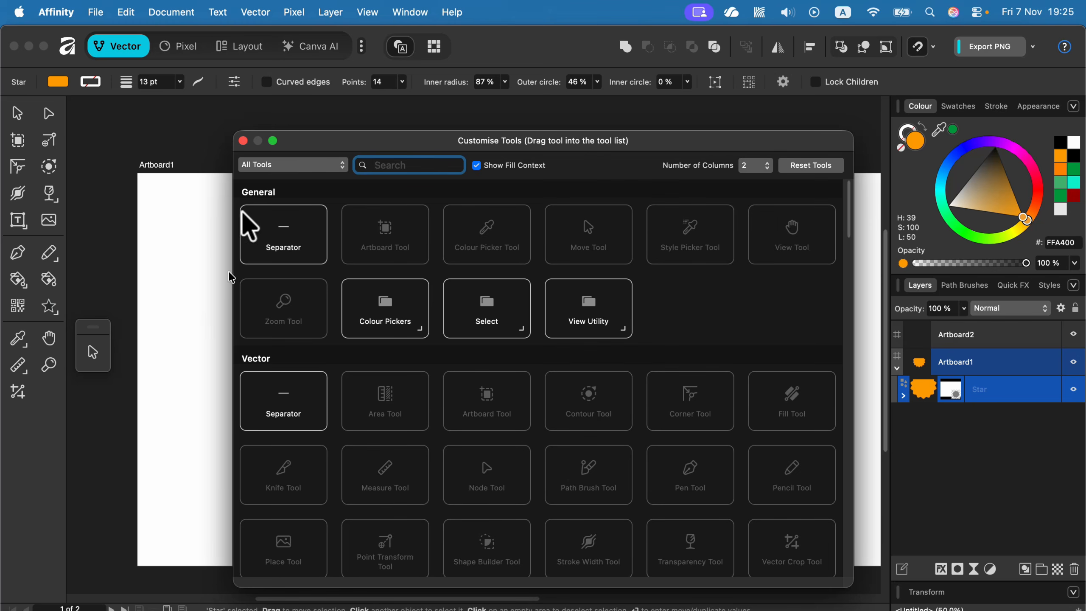
left_click(243, 141)
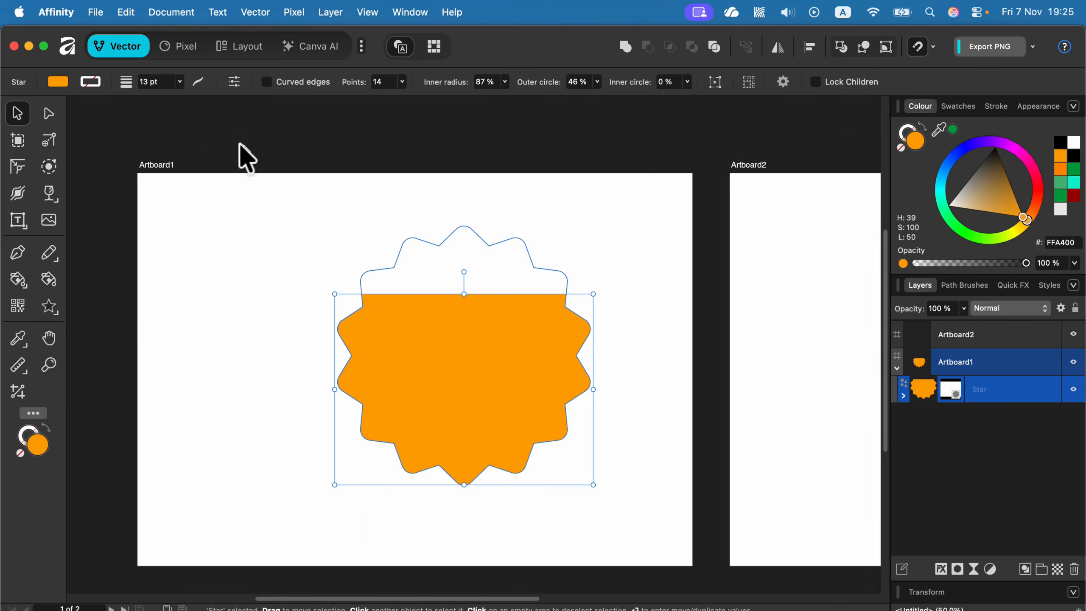
Step: Switch to the Pixel studio, and delete the cropped star and Artboard2
left_click(194, 55)
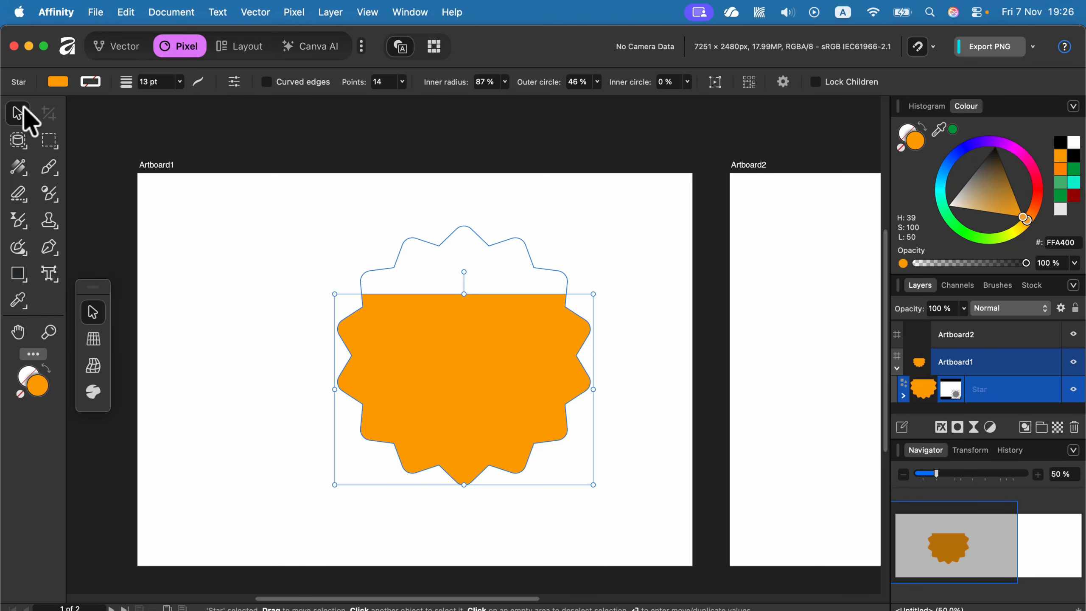
left_click(253, 206)
left_click_drag(260, 191, 673, 533)
key("BackSpace")
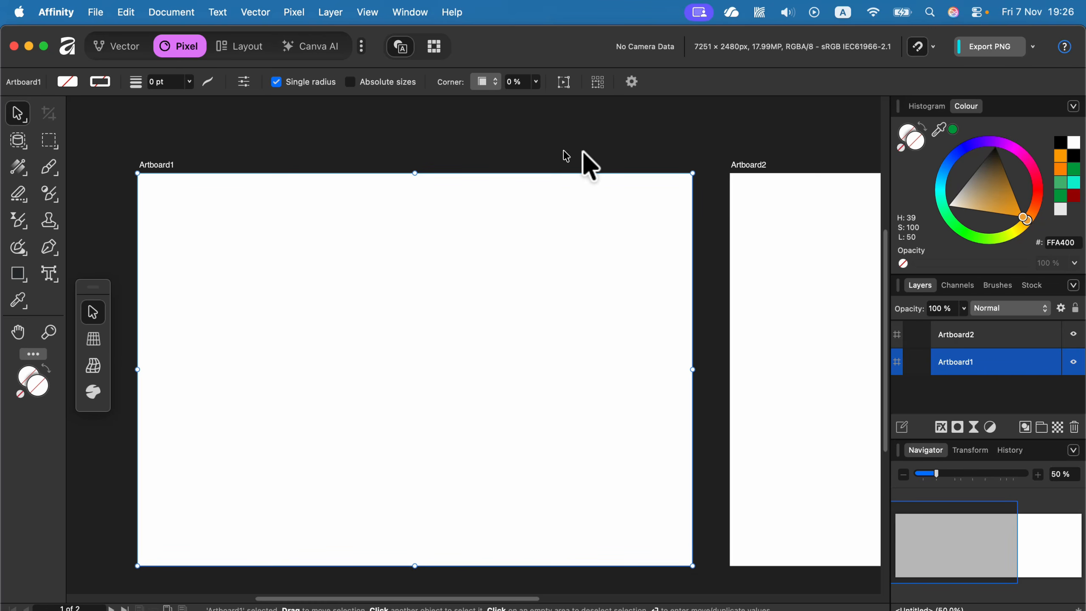
left_click(760, 165)
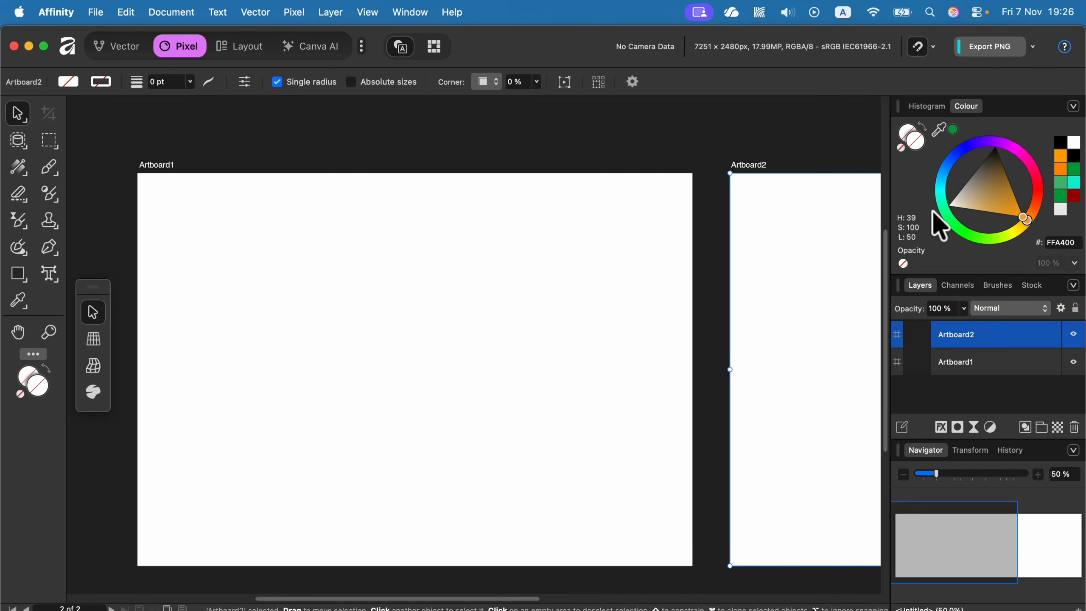
key("BackSpace")
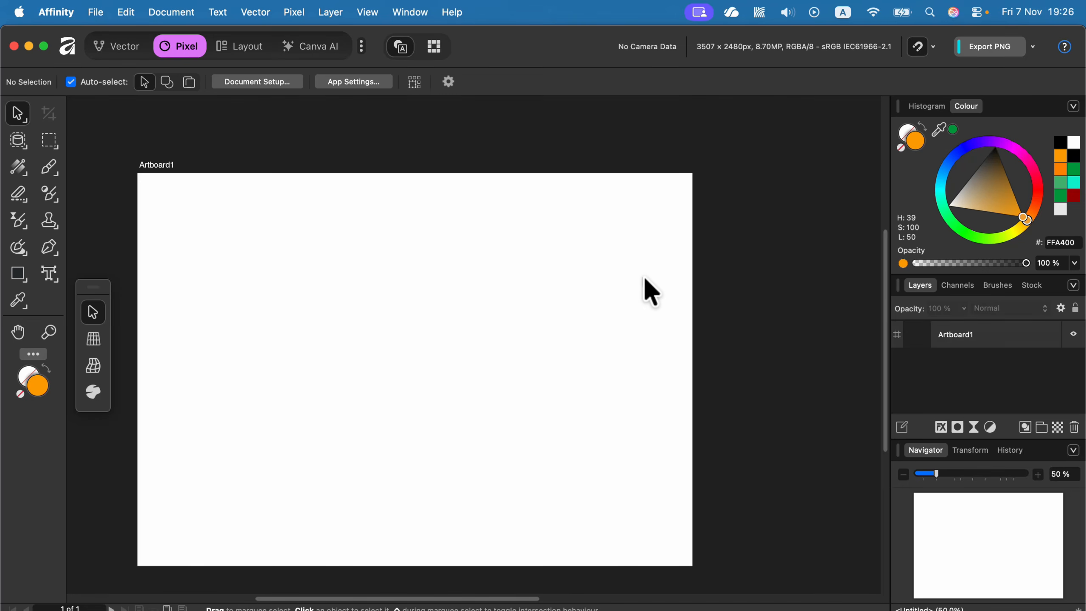
Step: Place the land-o-lakes family photo on Artboard1, and scale it to 43% so it spans the artboard's full width
left_click_drag(693, 449, 368, 332)
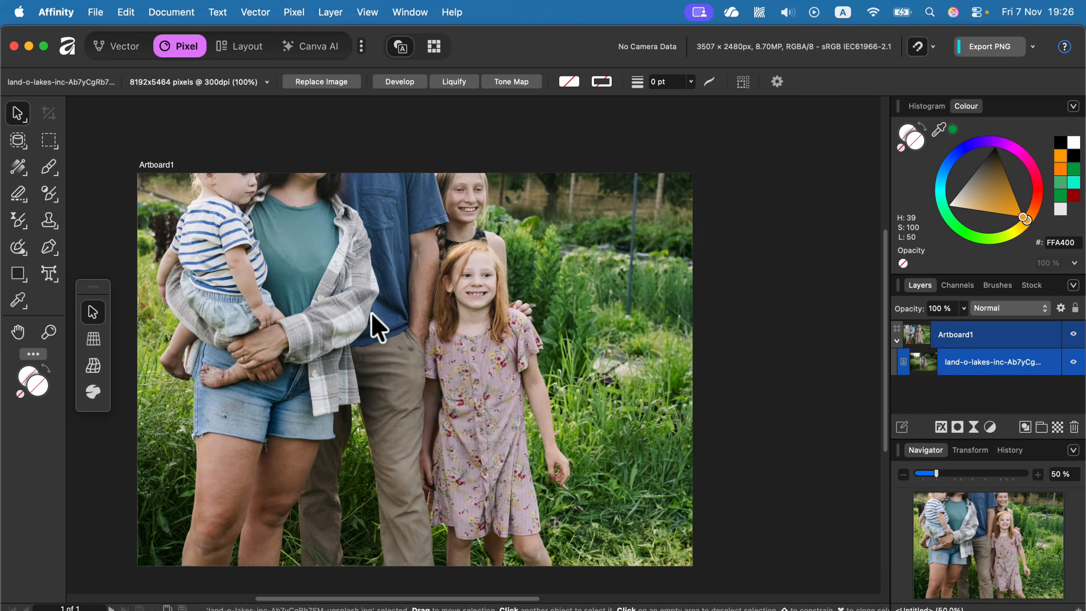
key("super+minus")
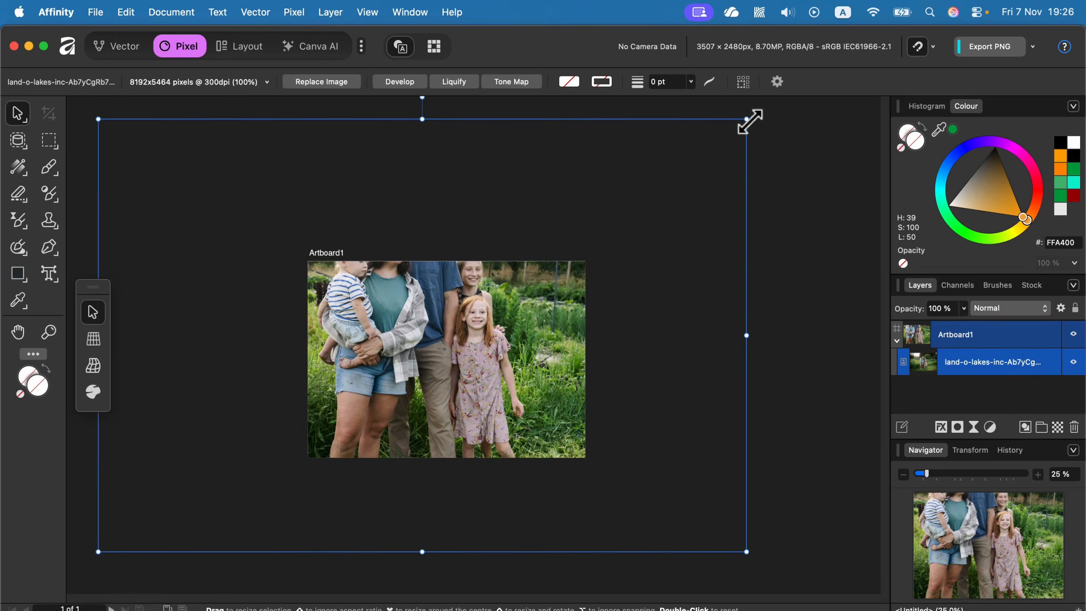
left_click_drag(747, 119, 540, 326)
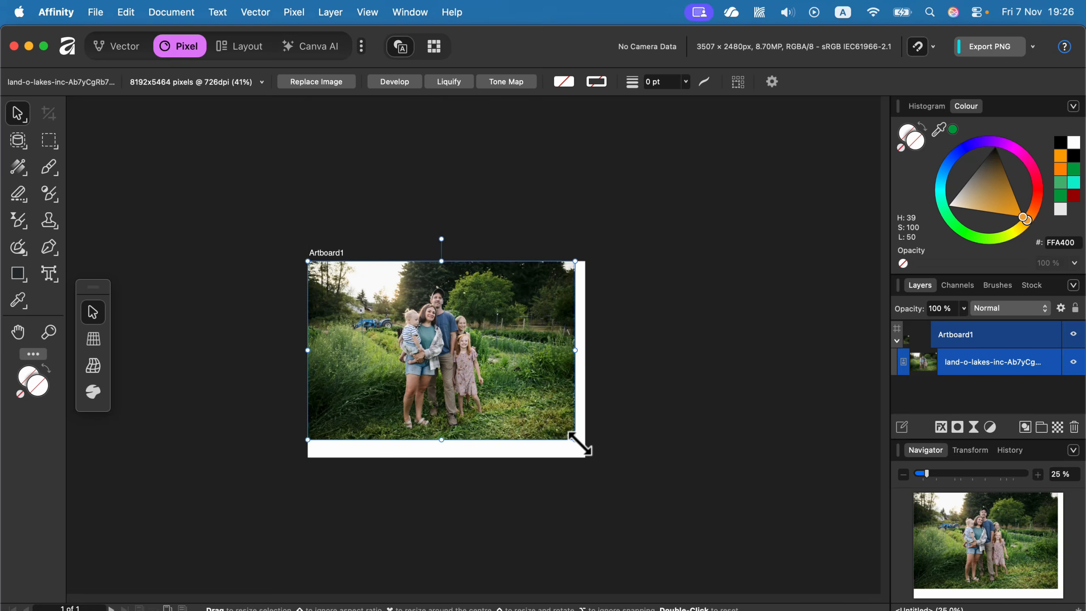
left_click_drag(574, 444, 585, 446)
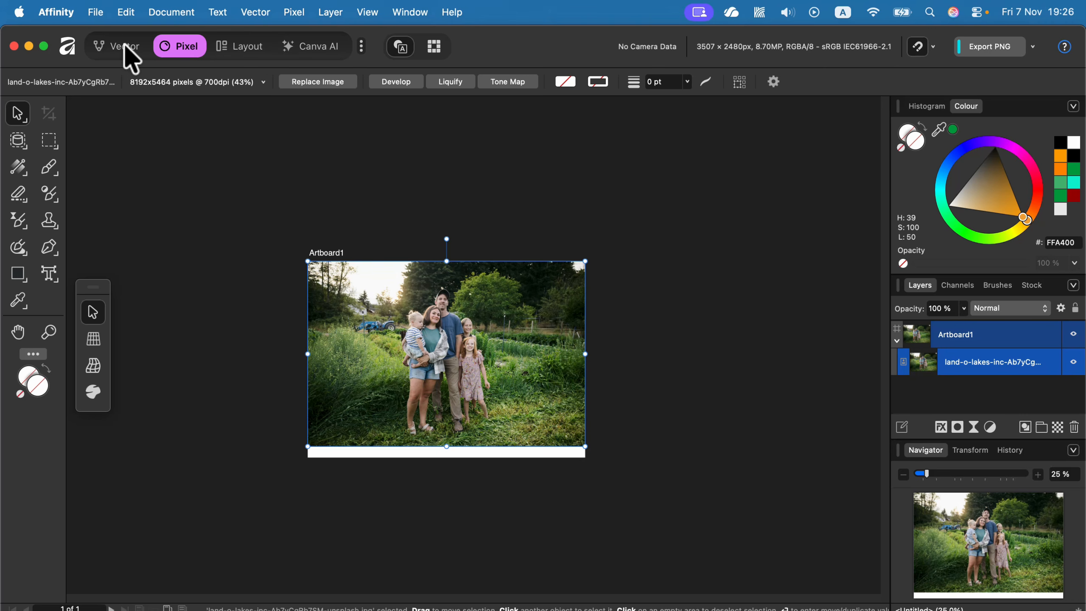
Step: Switch to the Vector studio, and shorten Artboard1 to a height of 198 mm to match the photo's lower edge
left_click(127, 55)
left_click(182, 48)
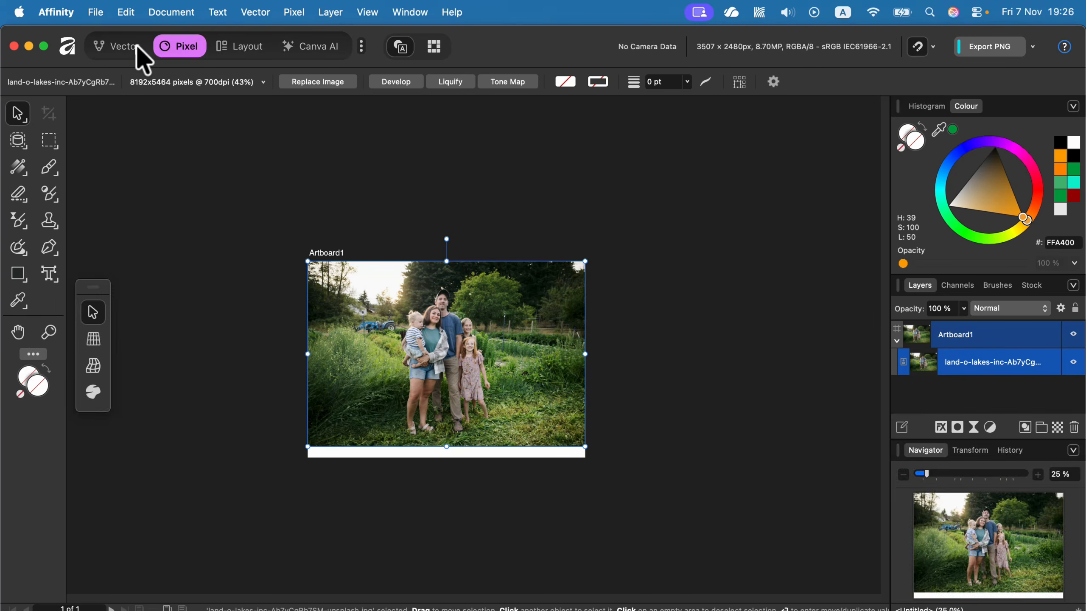
left_click(137, 47)
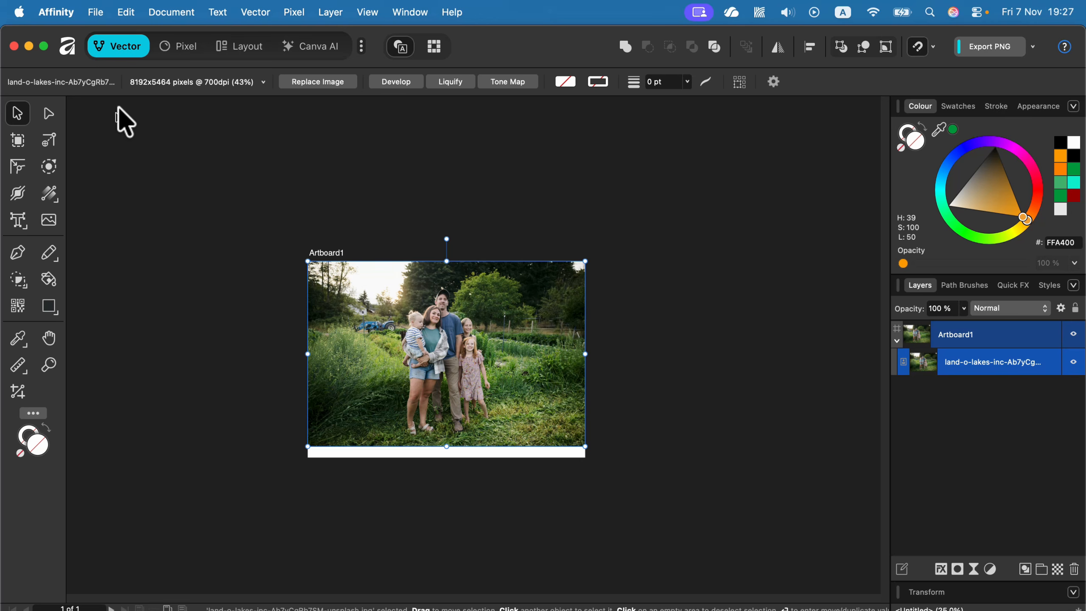
left_click(17, 140)
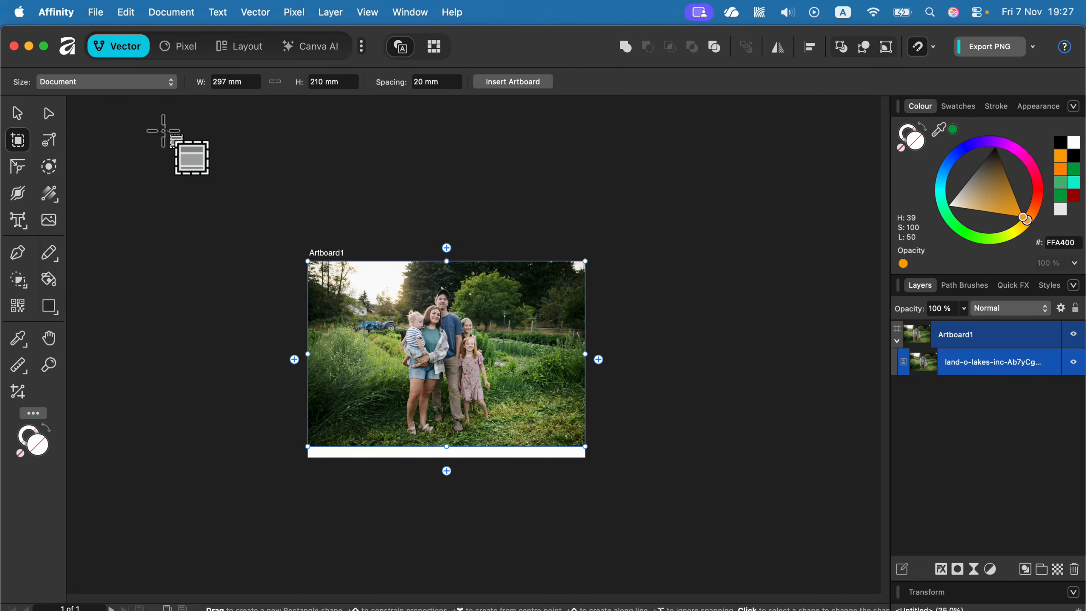
left_click(17, 113)
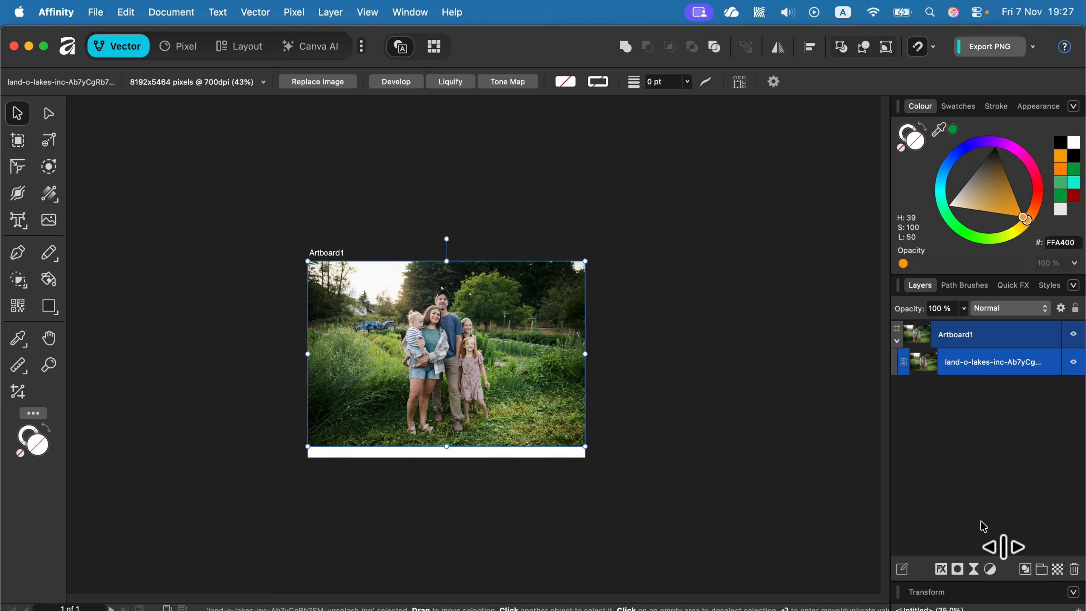
left_click(919, 592)
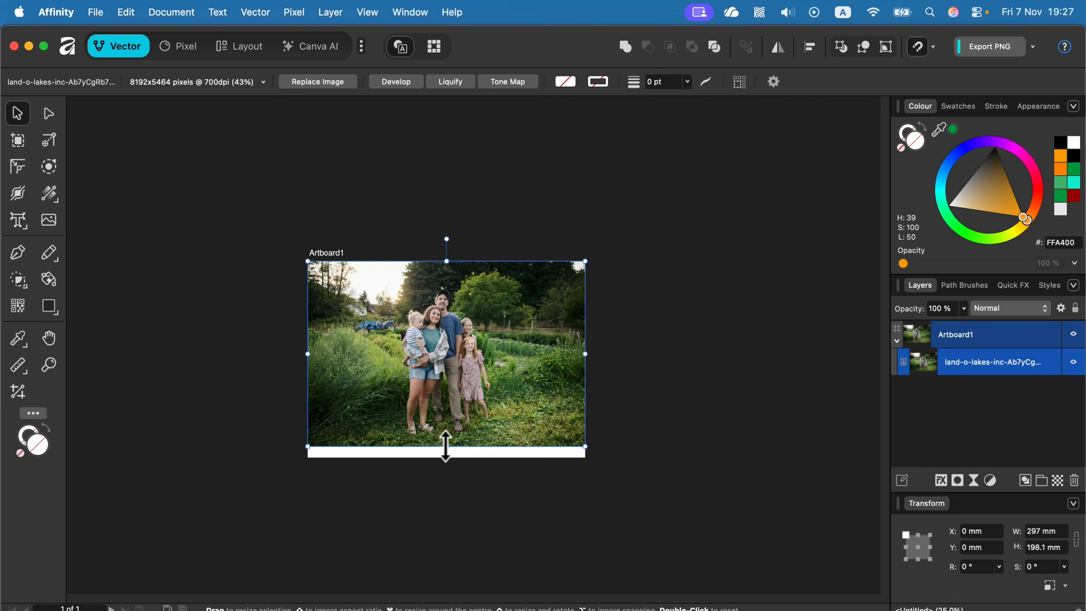
left_click(327, 253)
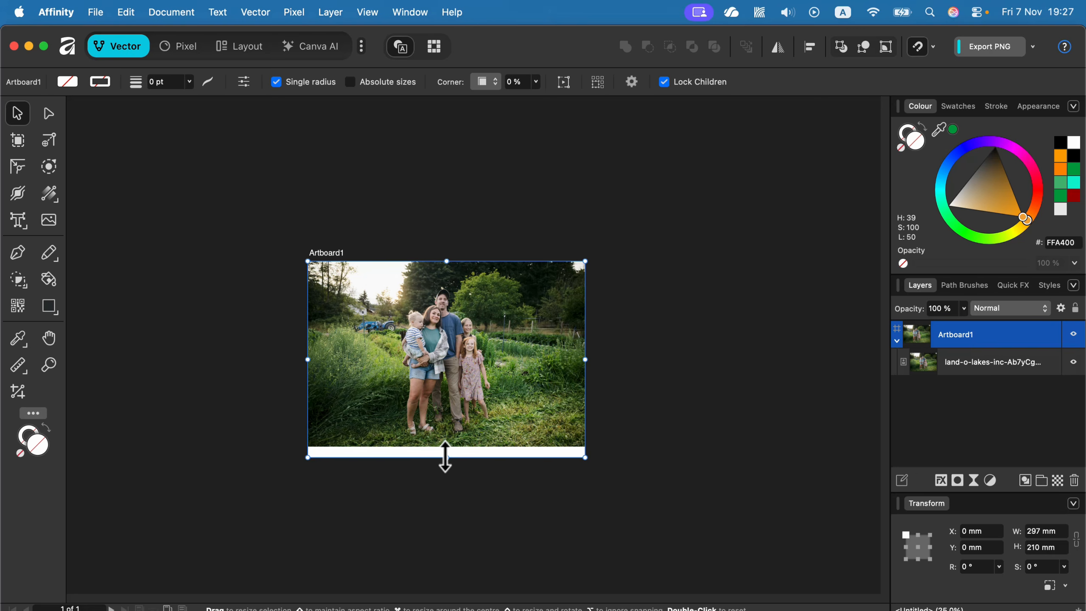
left_click_drag(449, 455, 449, 446)
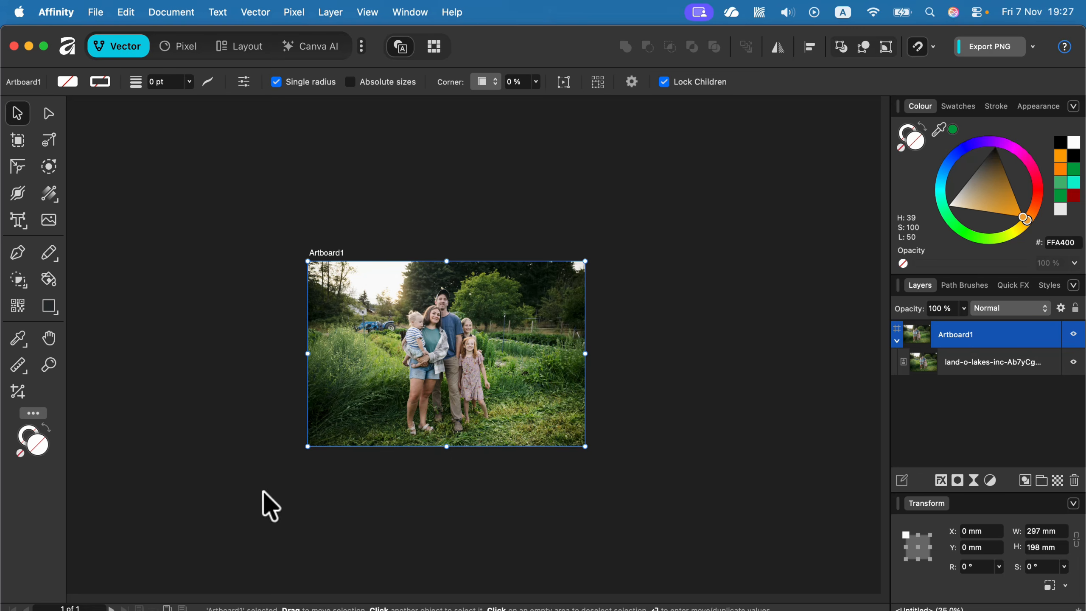
Step: Return to the Pixel studio, and select the family photo layer at 50% zoom
left_click(177, 47)
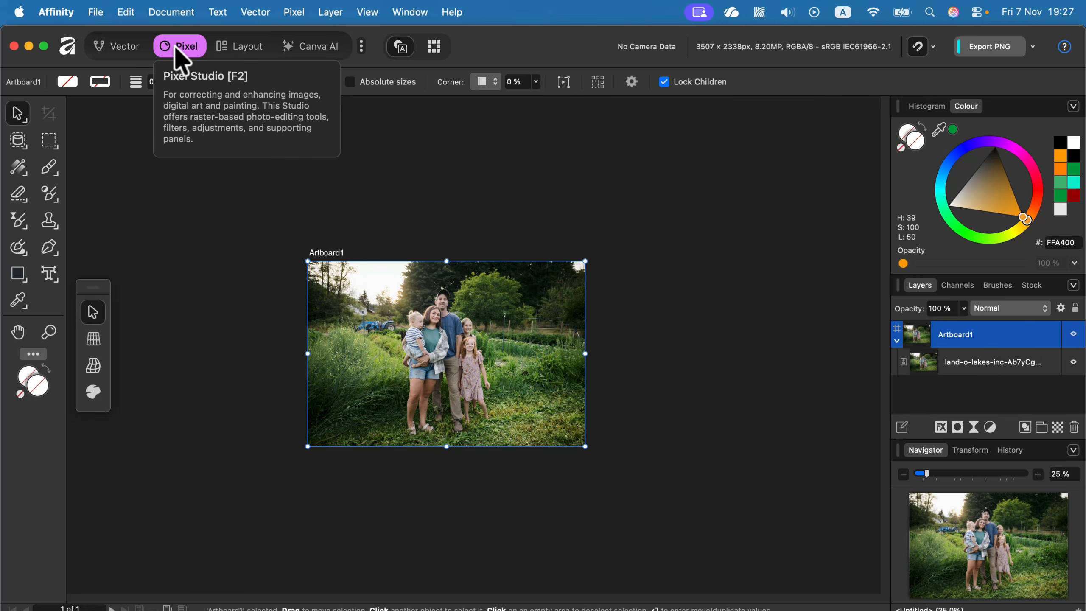
left_click(620, 233)
key("super+plus")
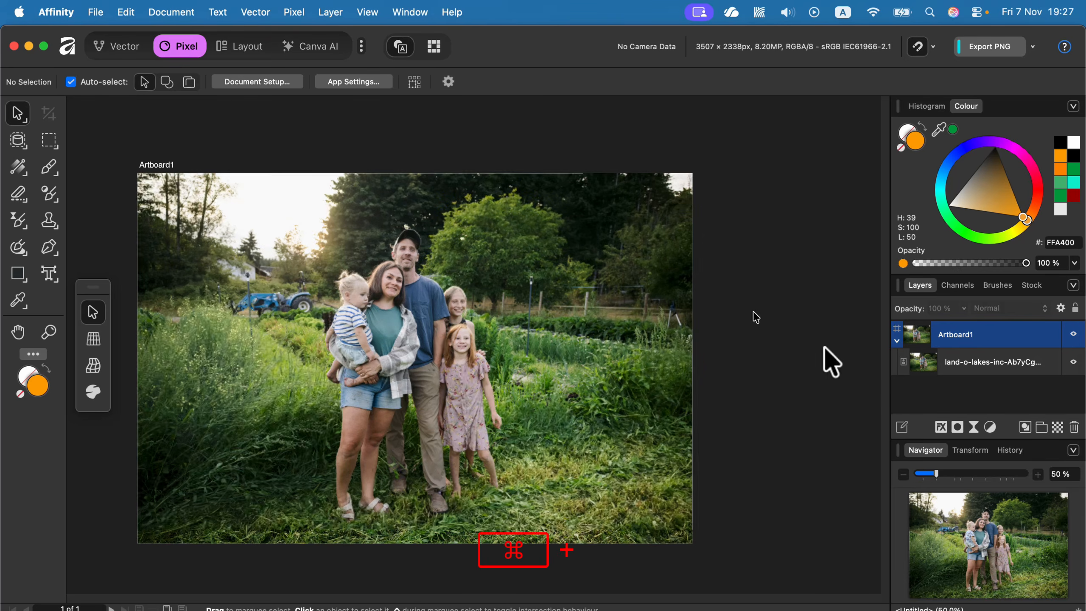
left_click(988, 371)
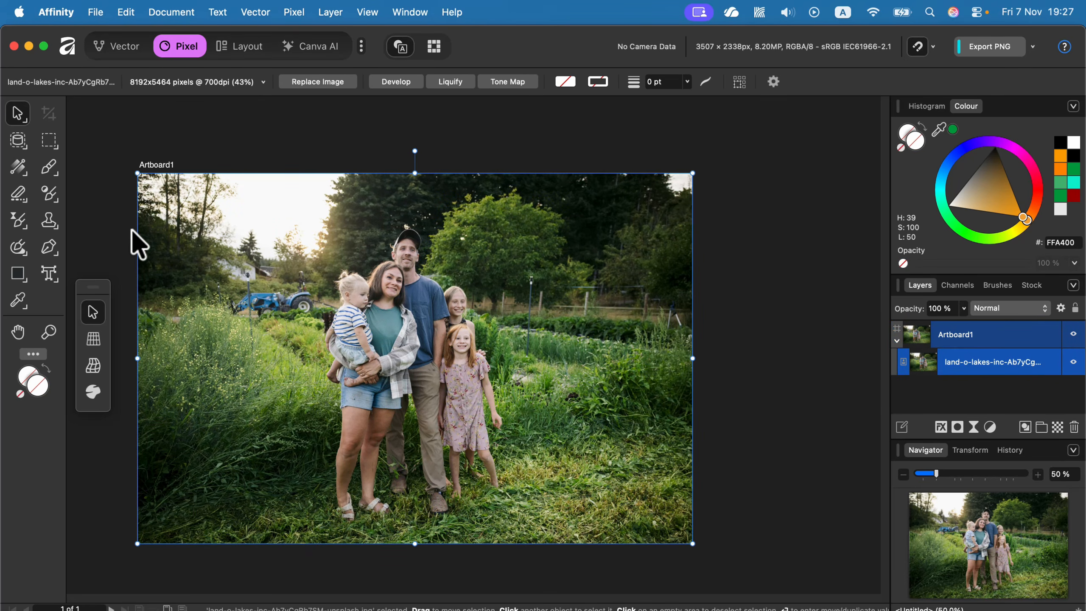
Step: Try to select the family with the Object Selection Tool in Add mode by enclosing the whole group in a rectangle
left_click(22, 143)
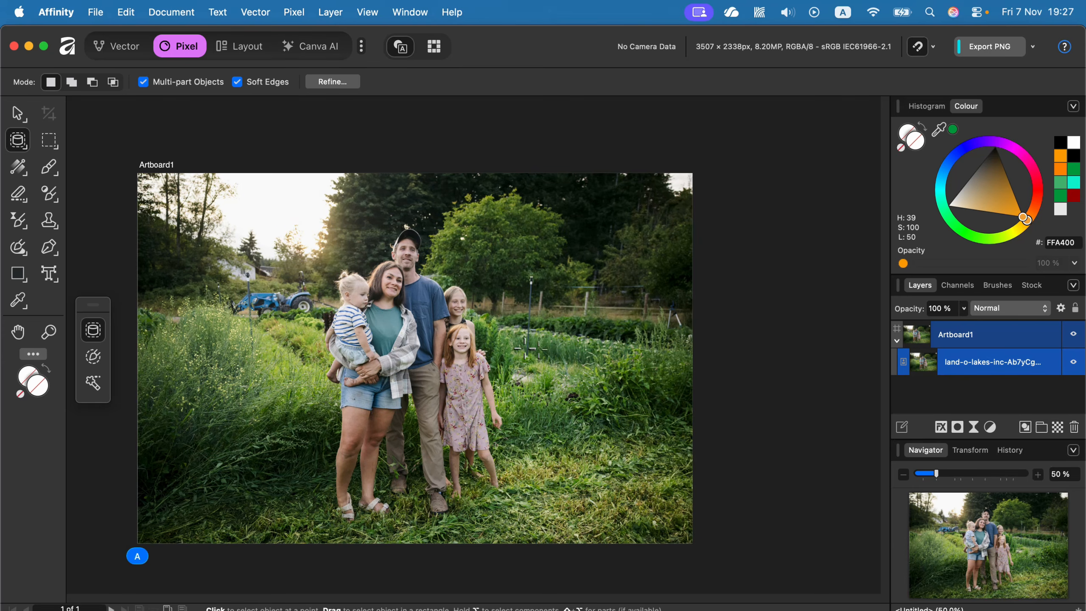
key("shift")
left_click_drag(291, 234, 544, 488)
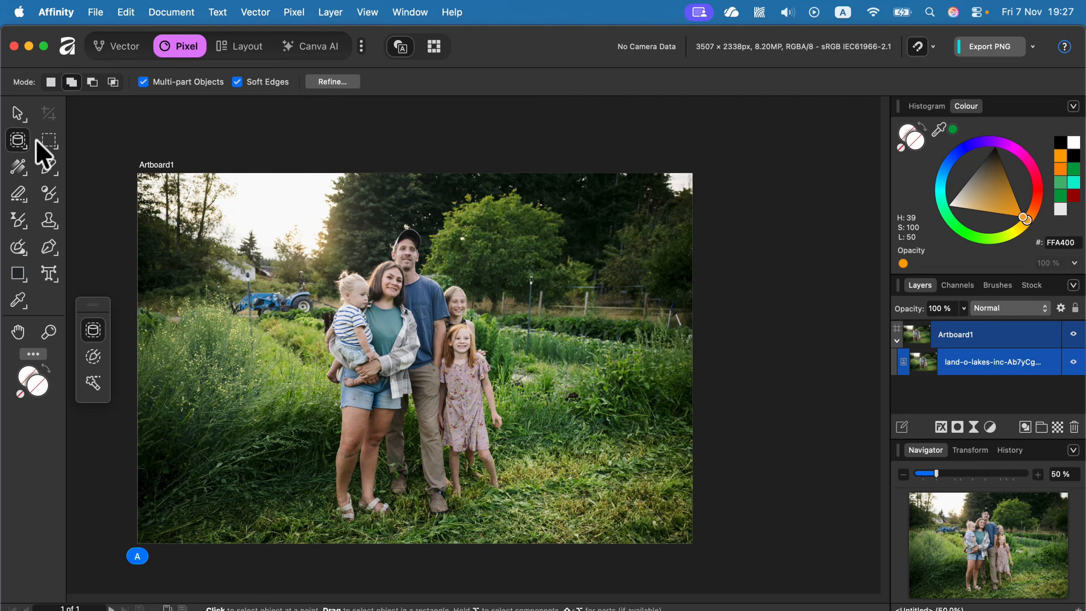
Step: Paint a selection over the whole family with the Selection Brush, reducing its width to 70.6 px and 36.8 px for the narrower areas and legs
left_click(92, 358)
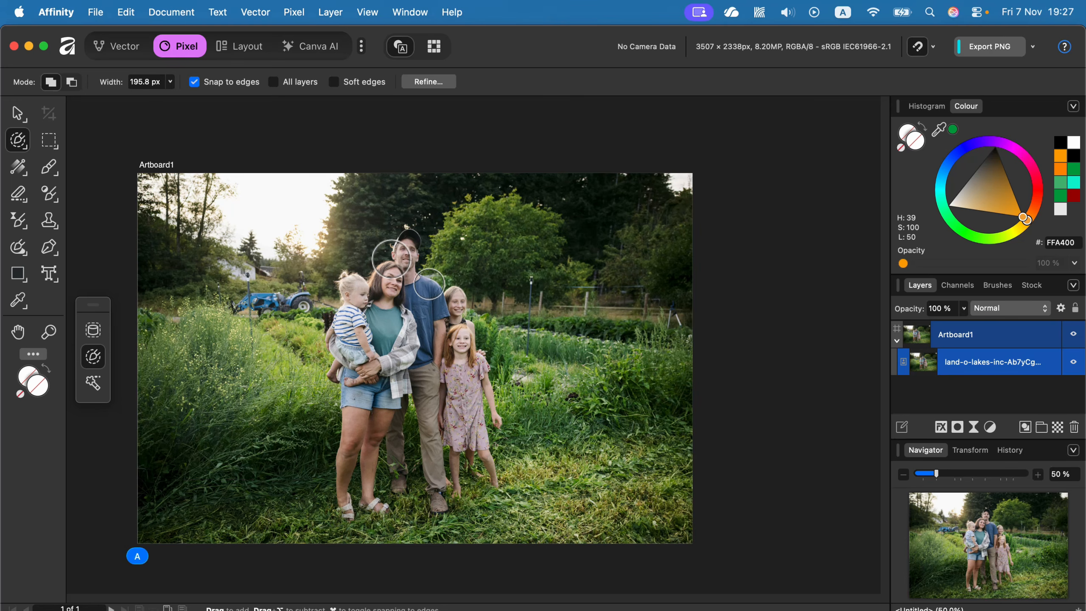
mouse_move(376, 306)
left_mouse_down()
mouse_move(348, 348)
mouse_move(383, 303)
mouse_move(407, 327)
mouse_move(425, 295)
mouse_move(437, 394)
mouse_move(400, 368)
mouse_move(407, 333)
left_mouse_up()
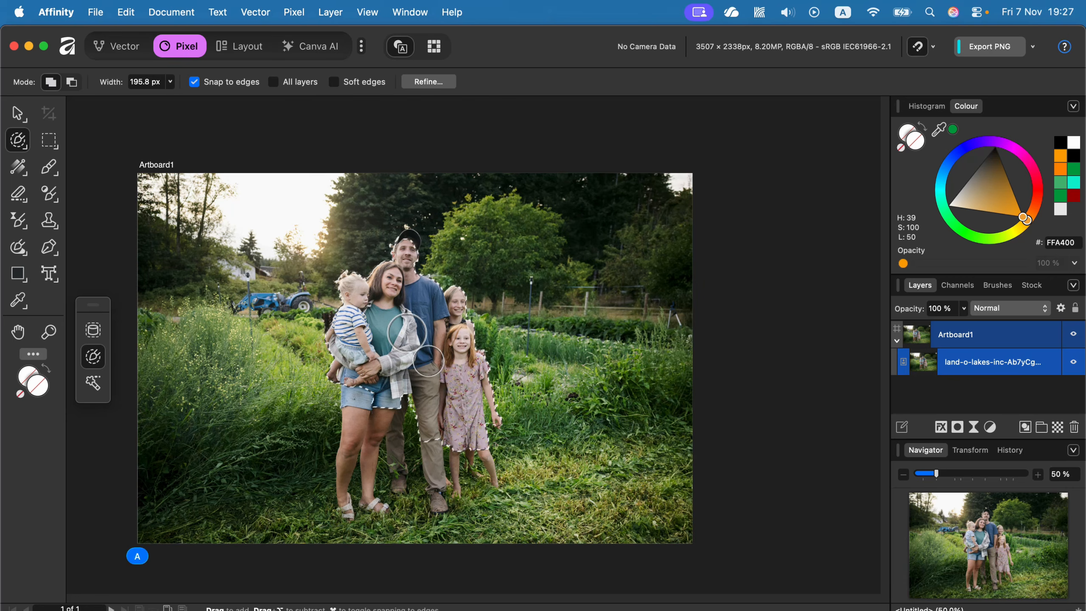
key("bracketleft")
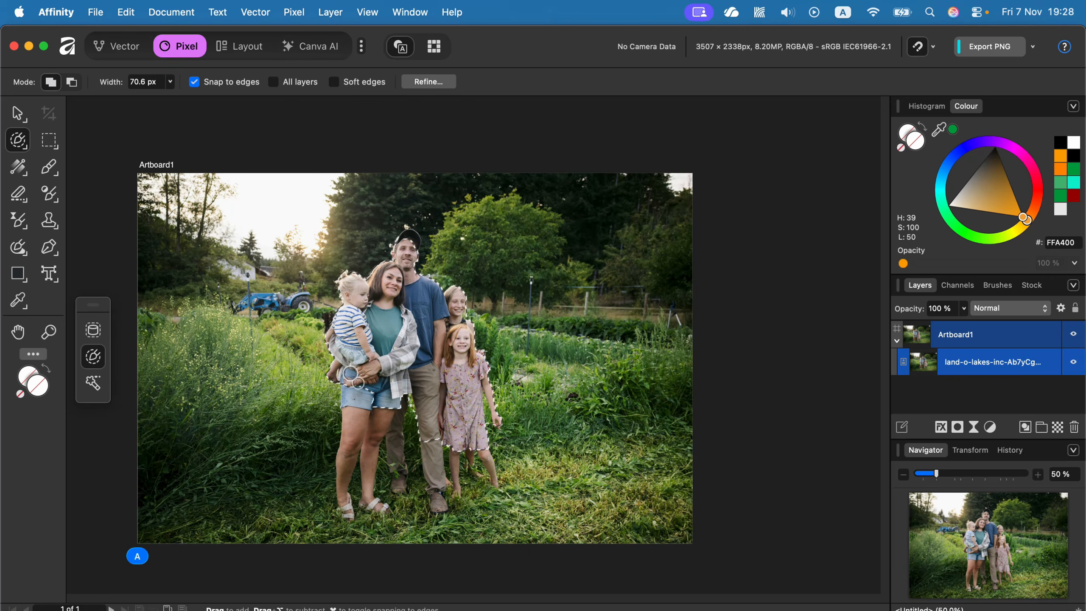
key("bracketleft")
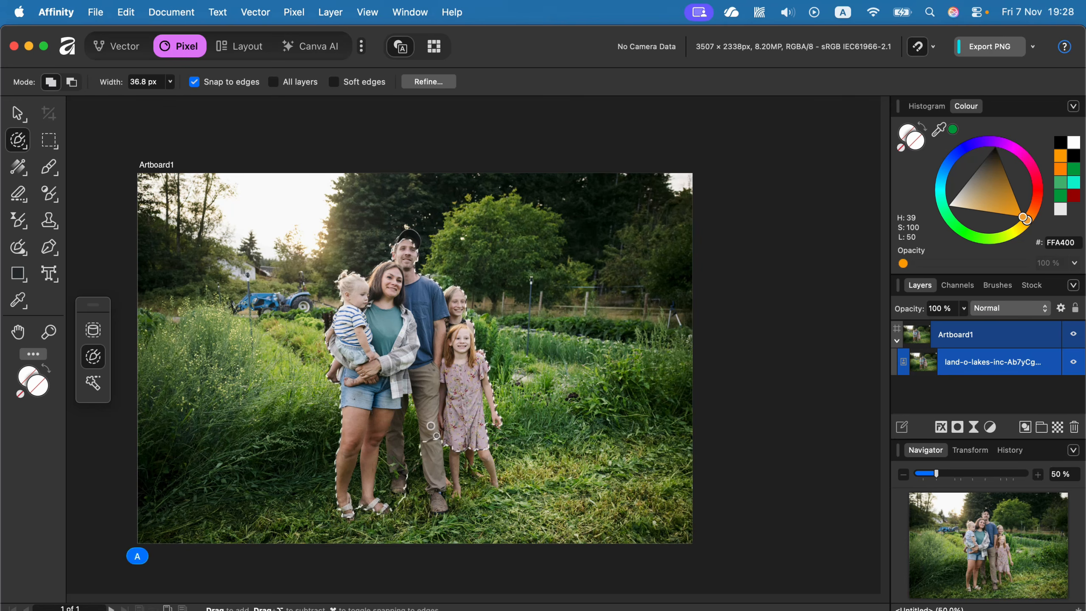
left_click_drag(431, 426, 437, 501)
left_click_drag(458, 441, 458, 482)
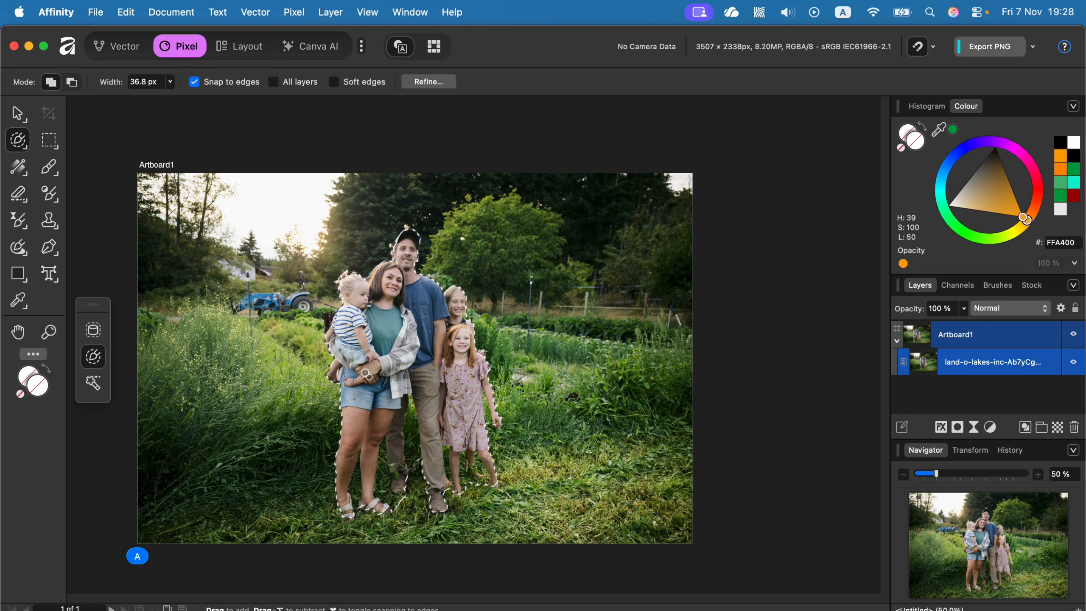
Step: Refine the family selection by marking the grass between and around the legs as background with the 50 px adjustment brush
left_click(428, 82)
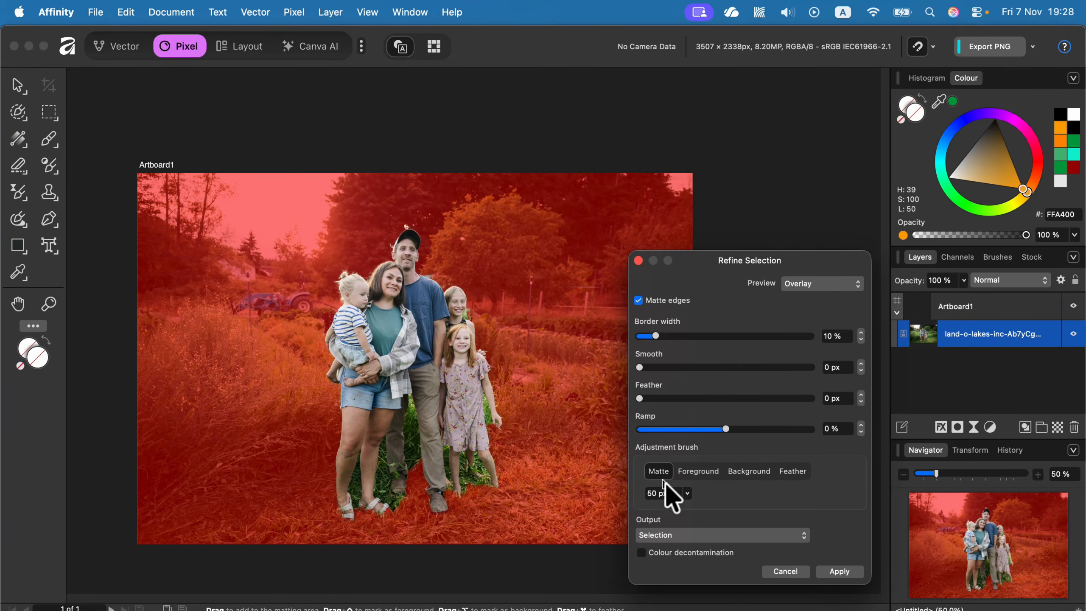
left_click(756, 470)
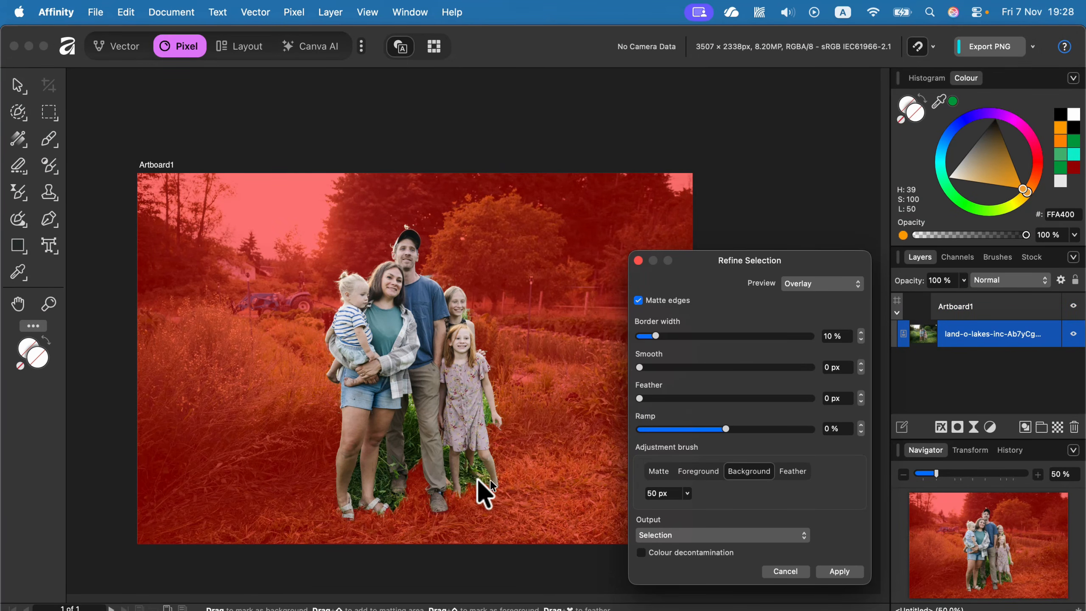
left_click(412, 420)
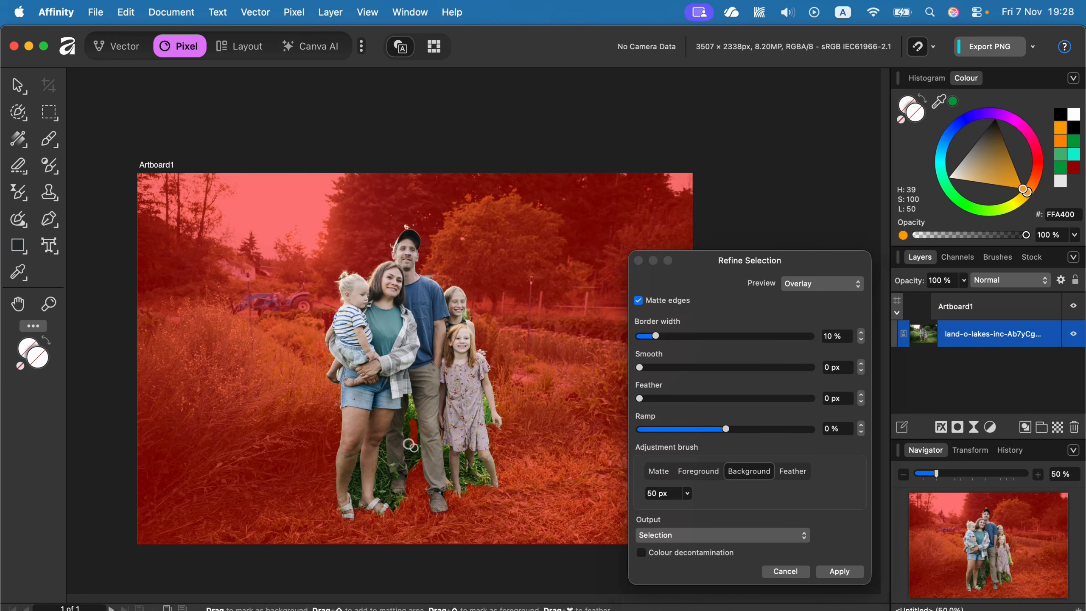
left_click_drag(439, 472, 477, 487)
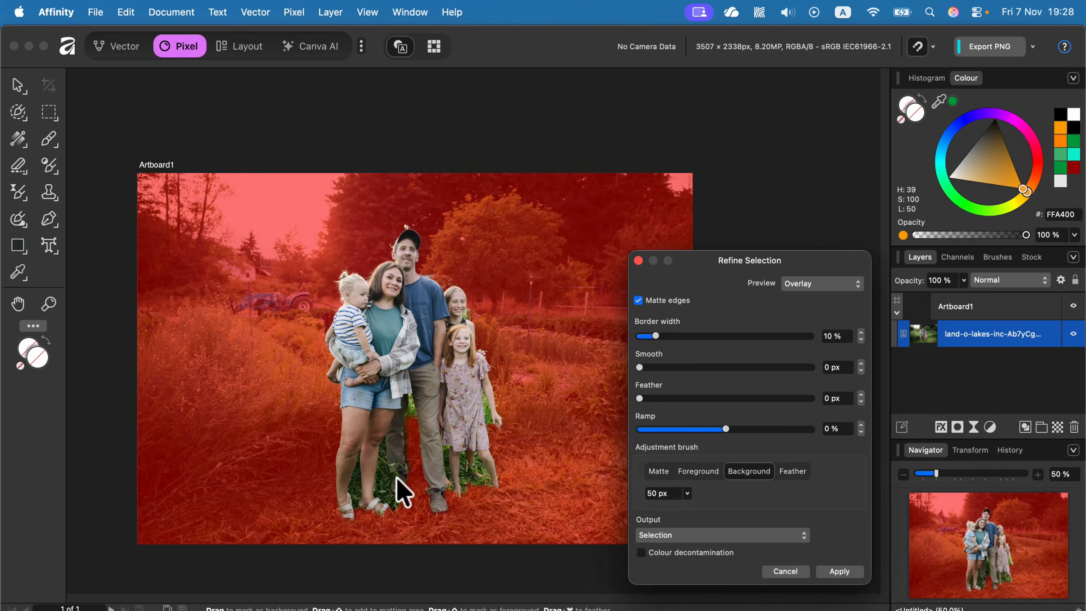
left_click(382, 474)
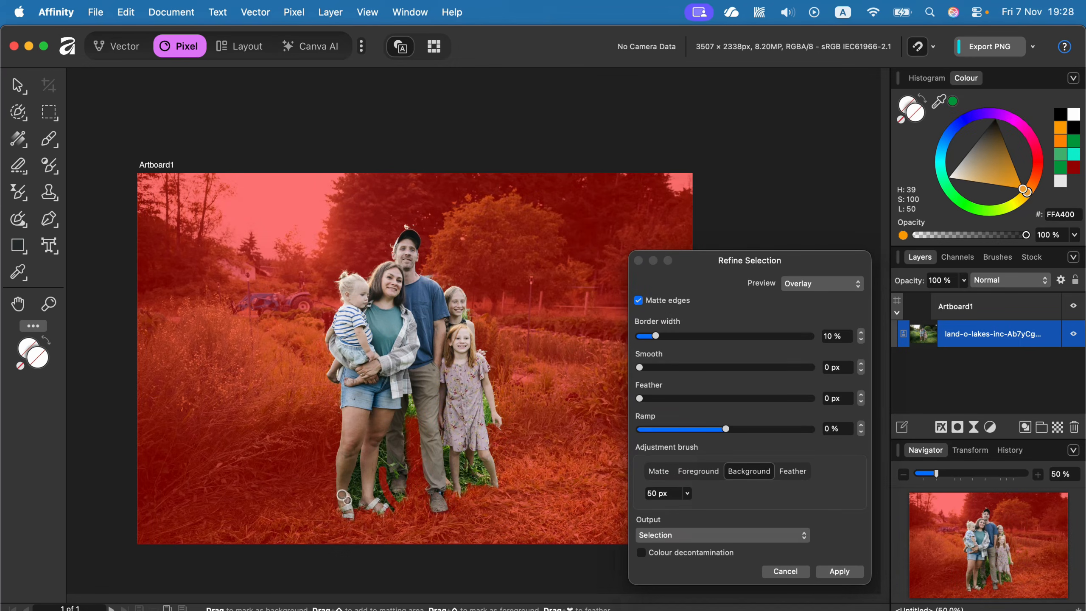
left_click_drag(343, 497, 344, 499)
left_click(350, 477)
left_click_drag(484, 480, 468, 475)
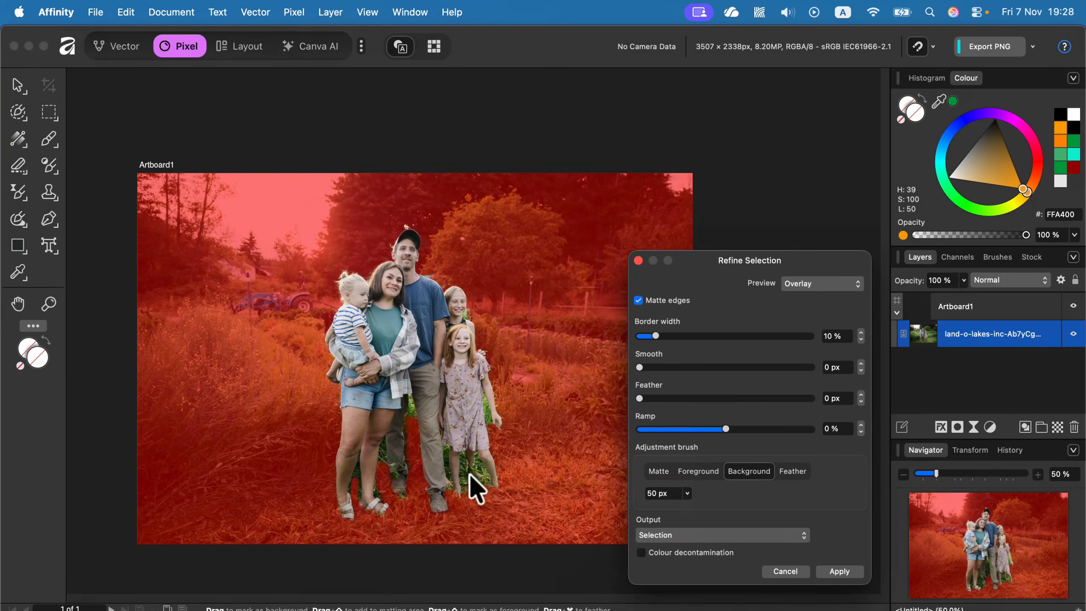
left_click(467, 477)
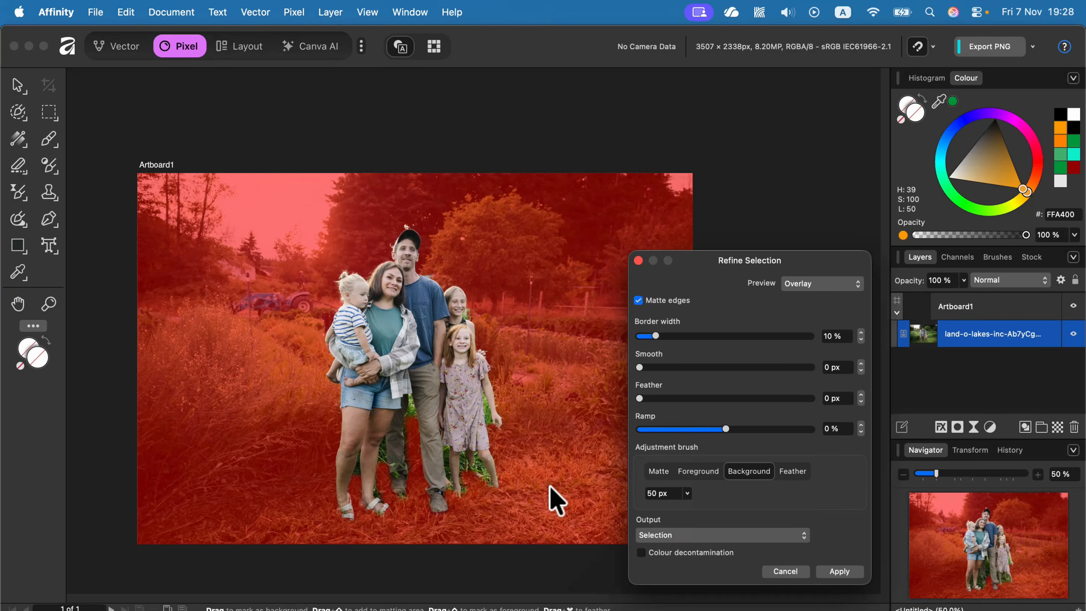
Step: Set the refined selection's output to Mask, and apply the refinement
left_click(721, 536)
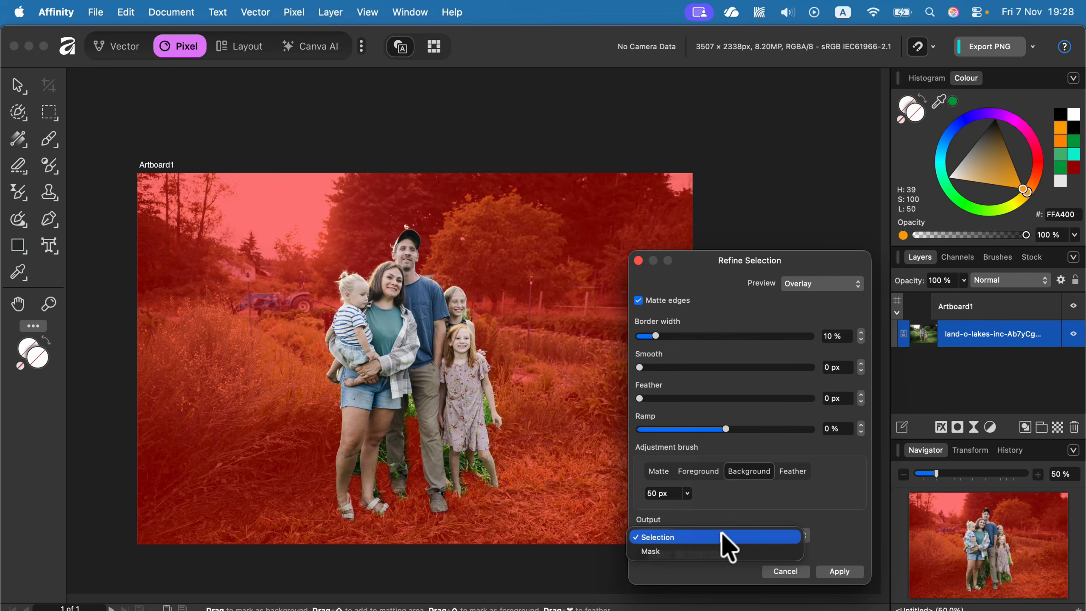
left_click(762, 536)
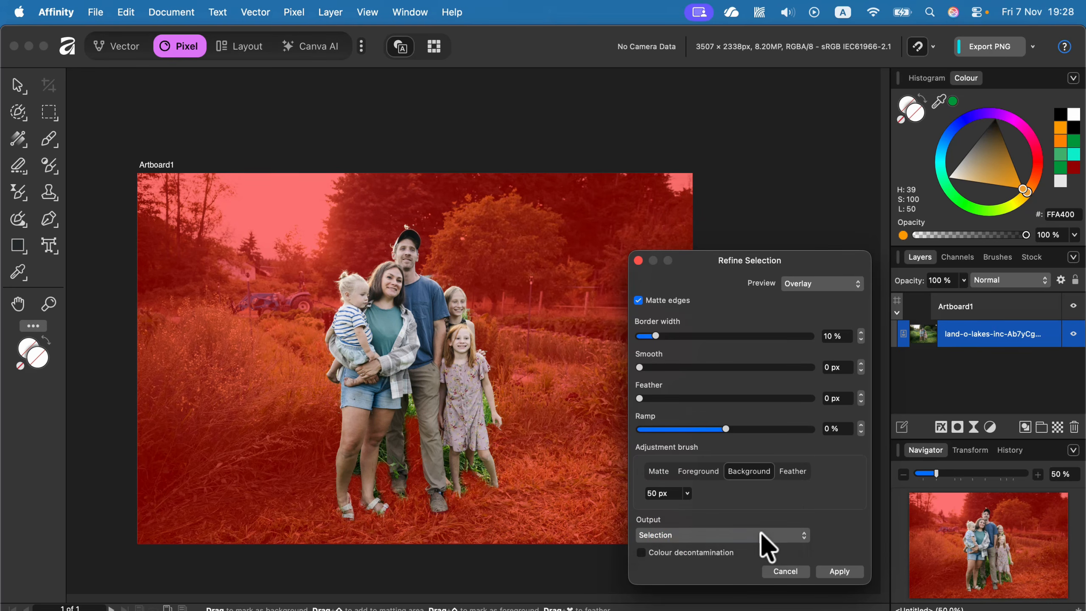
left_click(763, 538)
left_click(765, 551)
left_click(839, 571)
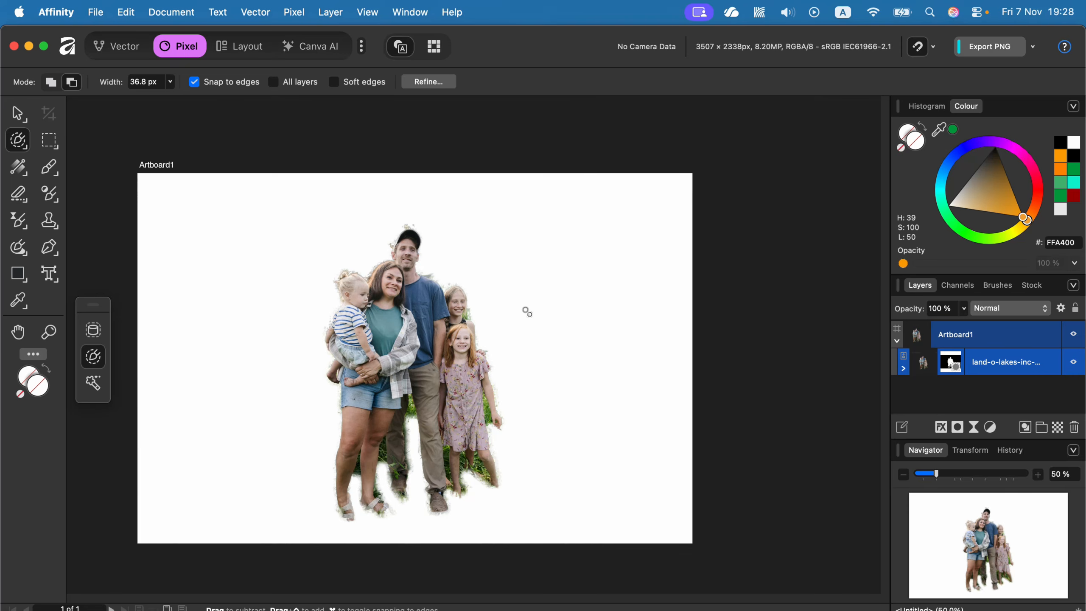
Step: Undo the mask, and delete the selected family from the photo using the Move Tool
key("super+z")
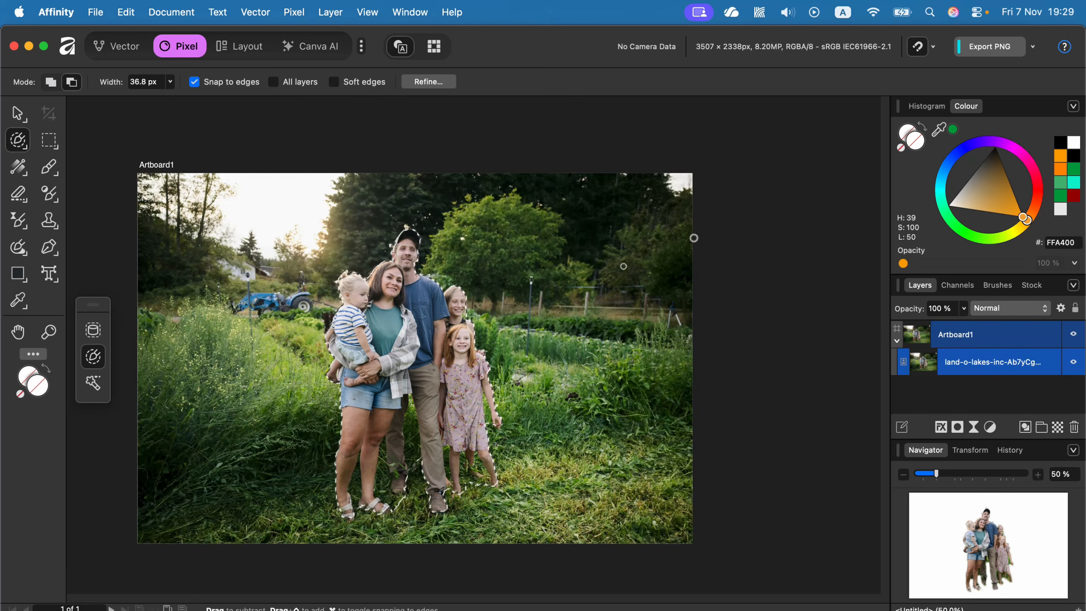
left_click(17, 113)
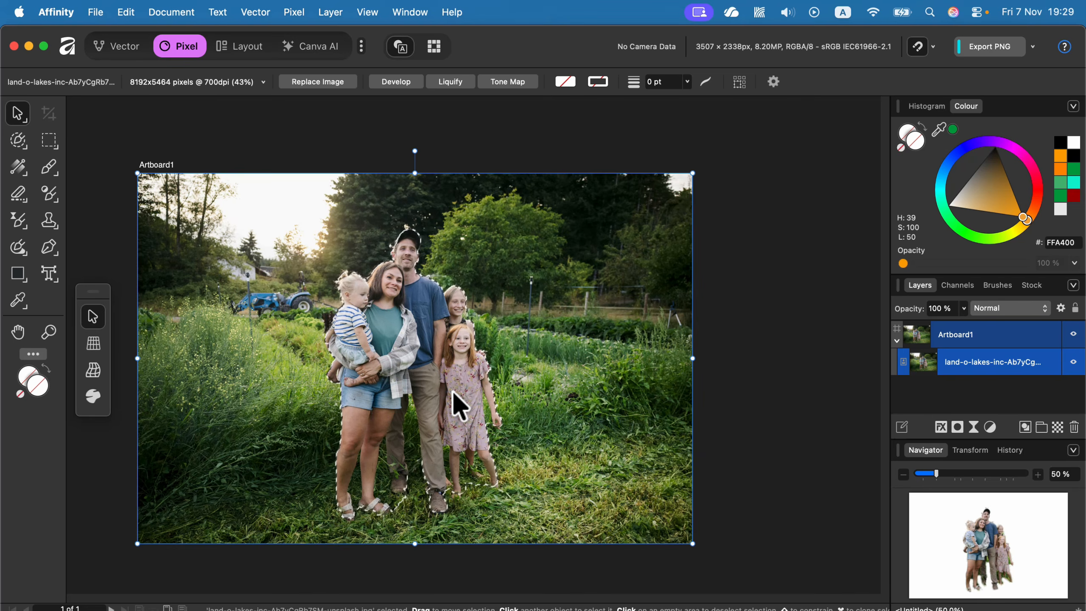
key("BackSpace")
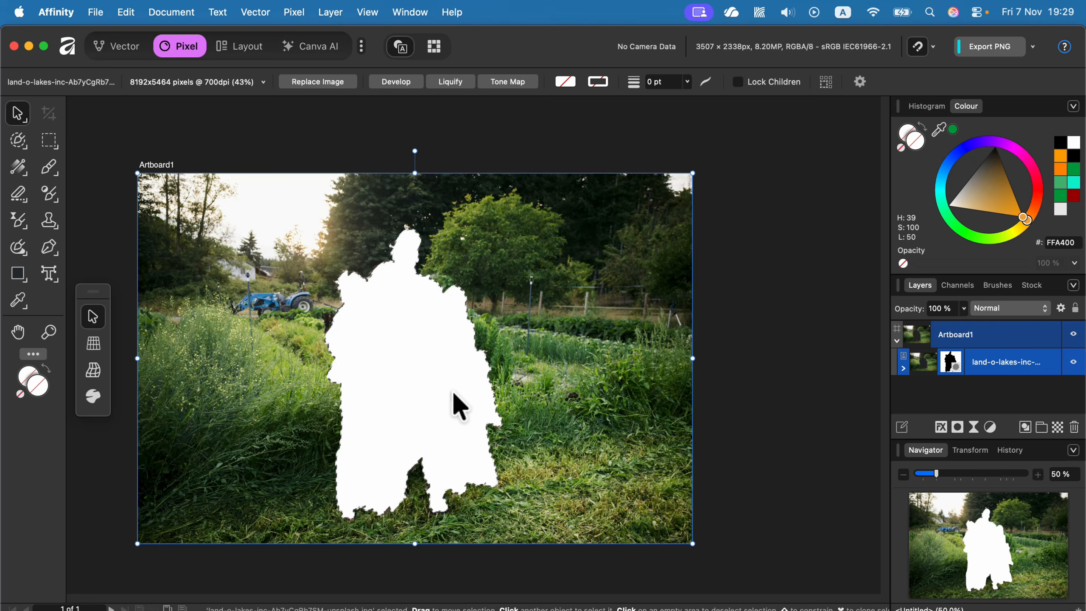
Step: Undo the family's deletion, and clear both the pixel selection and the layer selection
key("super+z")
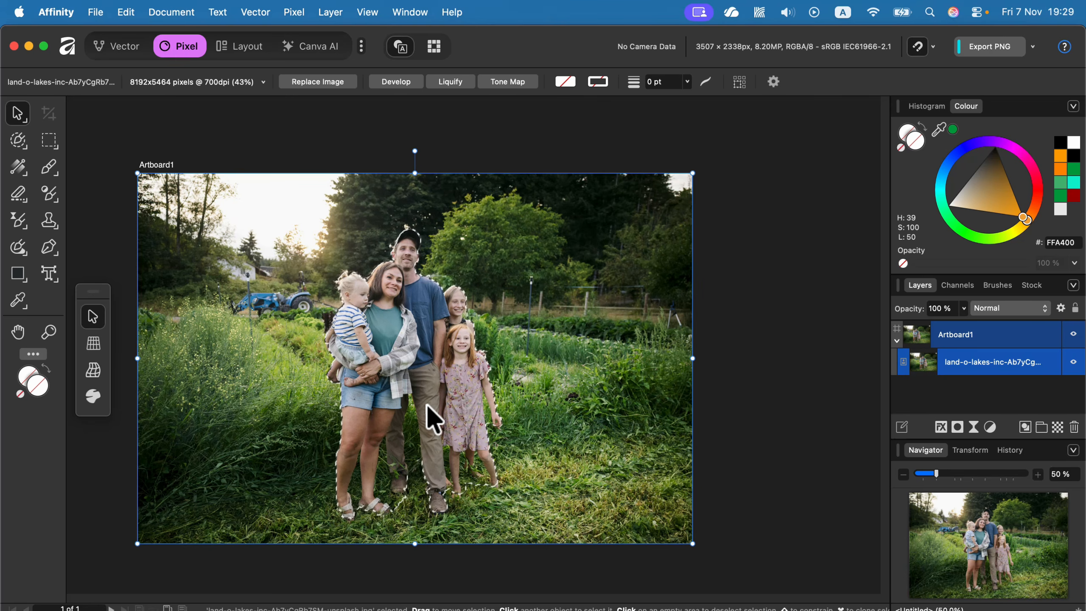
key("super+d")
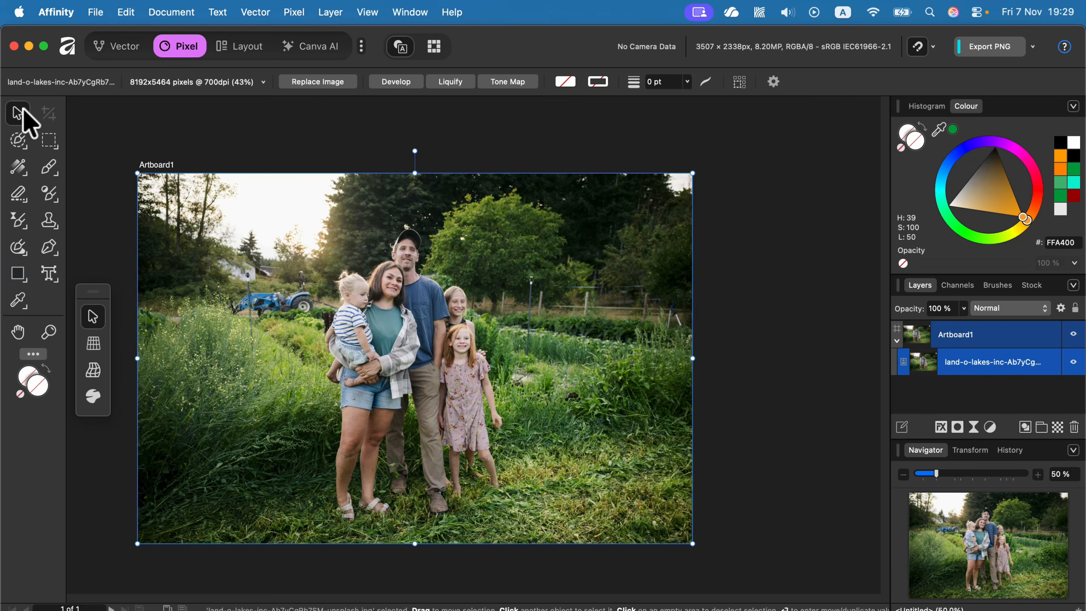
left_click(186, 129)
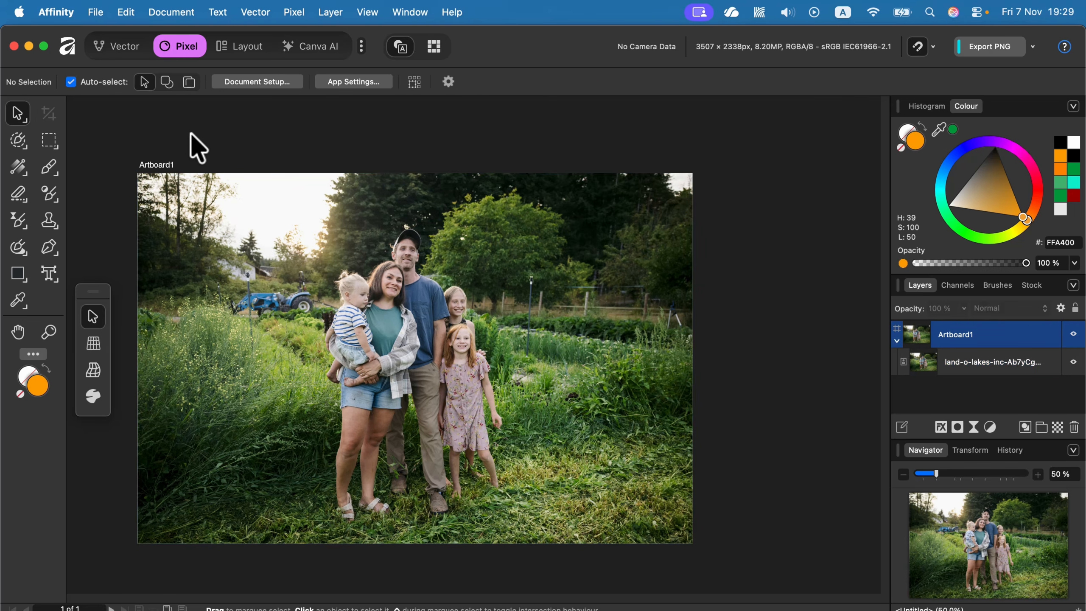
Step: Draw a freehand selection loop around the family's upper bodies and the grass beside them
left_click(56, 142)
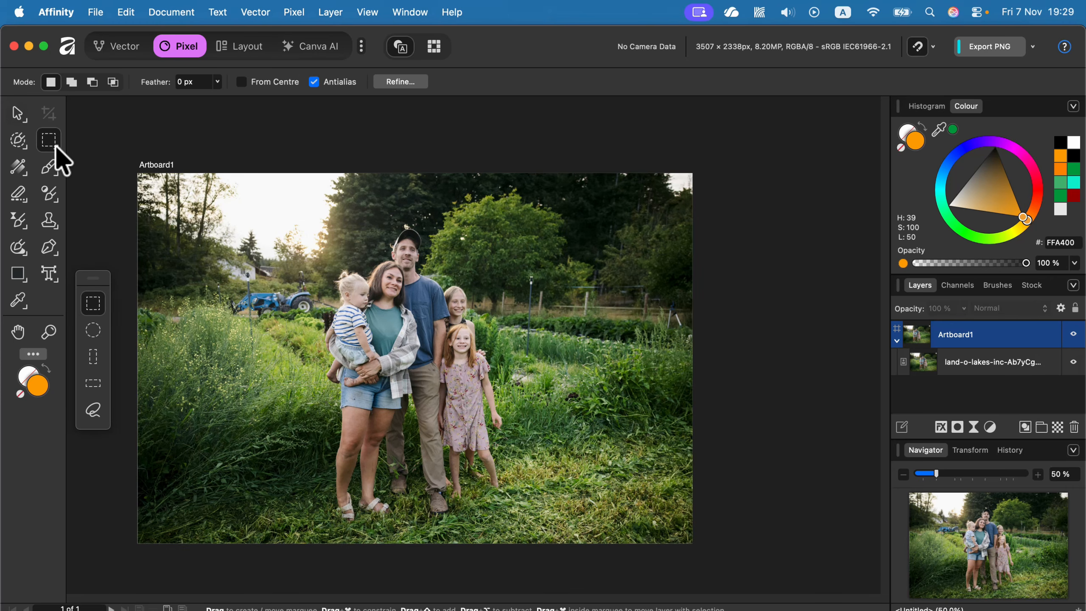
left_click(95, 412)
mouse_move(300, 428)
left_mouse_down()
mouse_move(262, 376)
mouse_move(411, 257)
mouse_move(329, 431)
mouse_move(243, 455)
left_mouse_up()
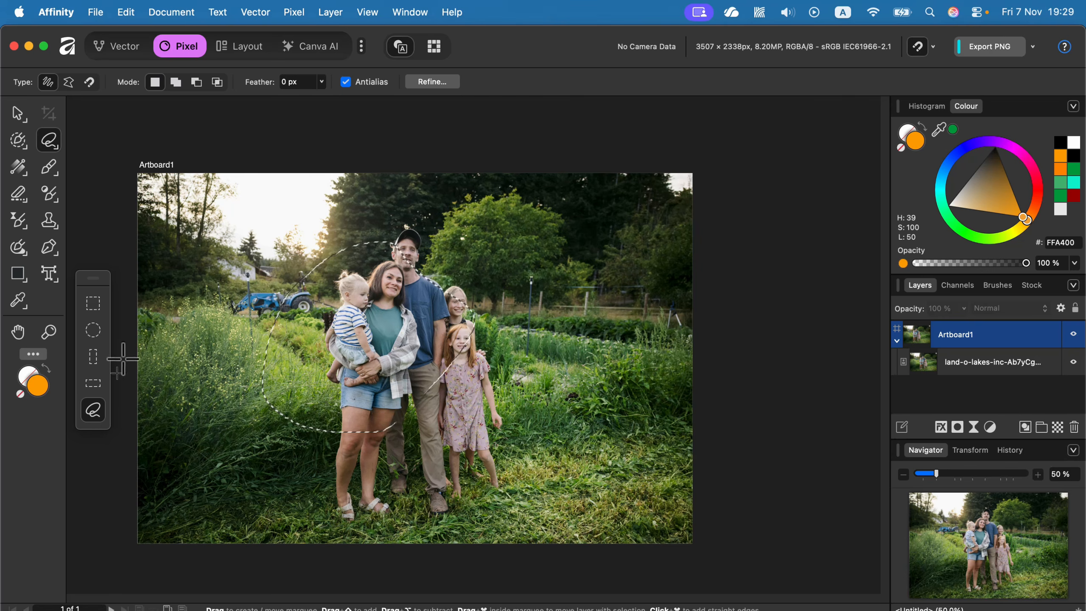
Step: Draw a rectangular marquee across the family's upper half, deselect it, and return to the Move Tool
left_click(95, 303)
left_click_drag(215, 233, 530, 379)
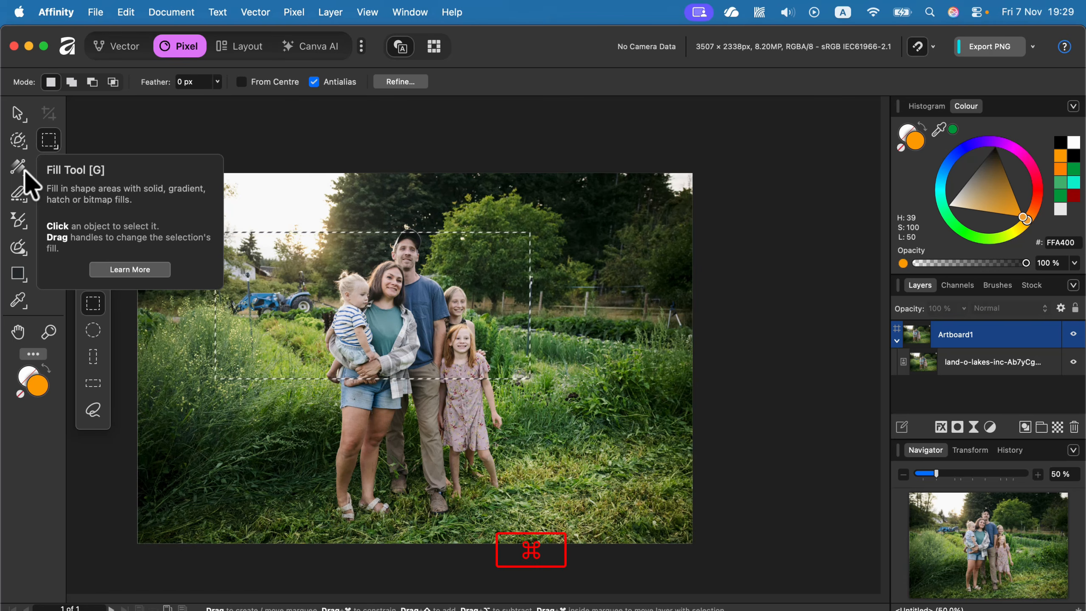
key("super+d")
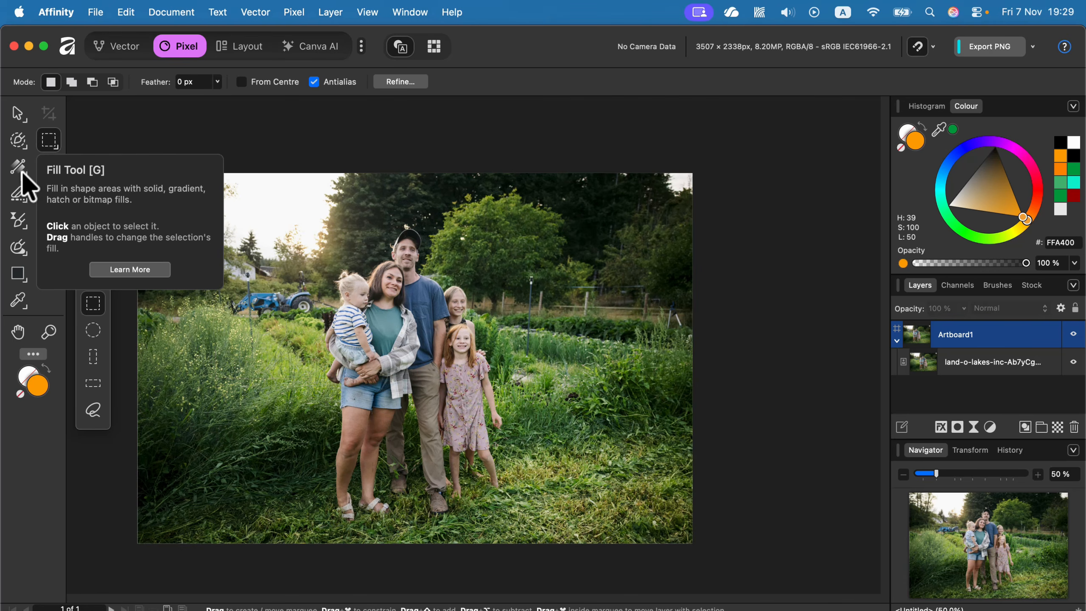
left_click(18, 114)
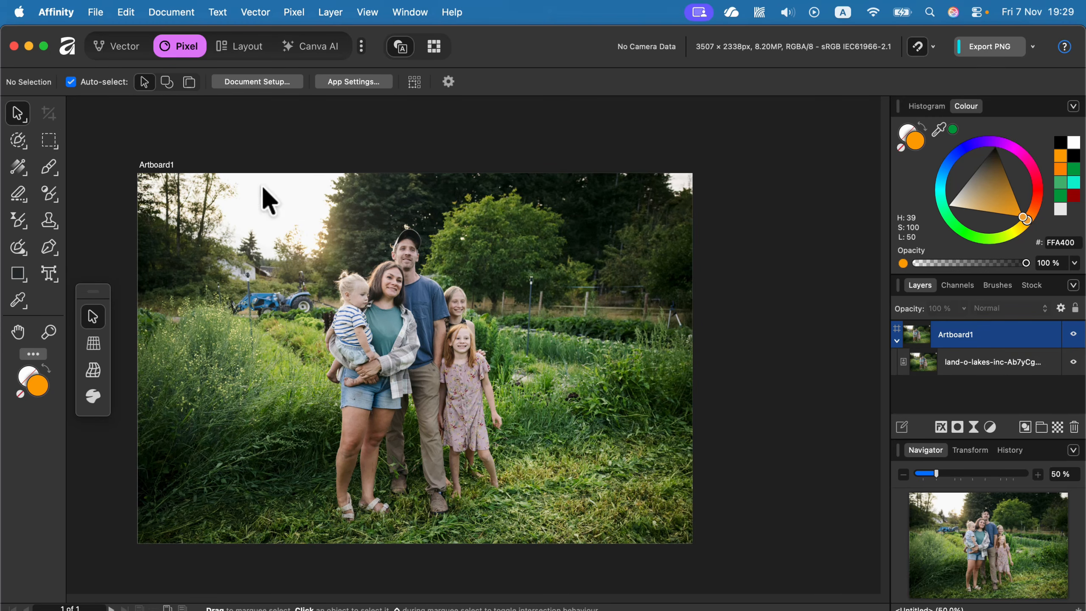
Step: Duplicate the family photo layer, and toggle the lower copy's visibility off and on again
left_click(984, 362)
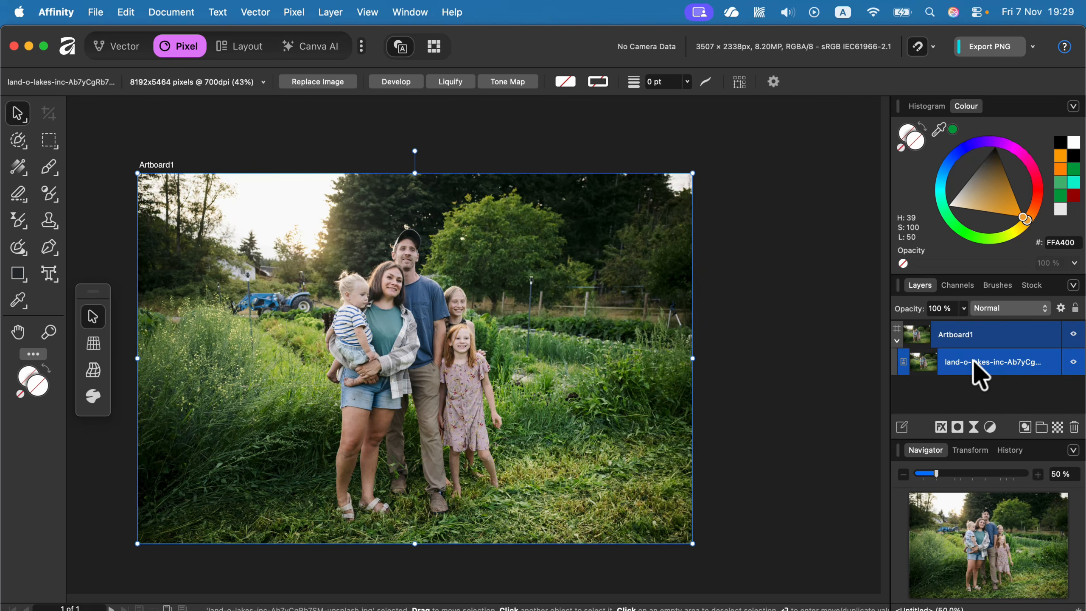
right_click(979, 376)
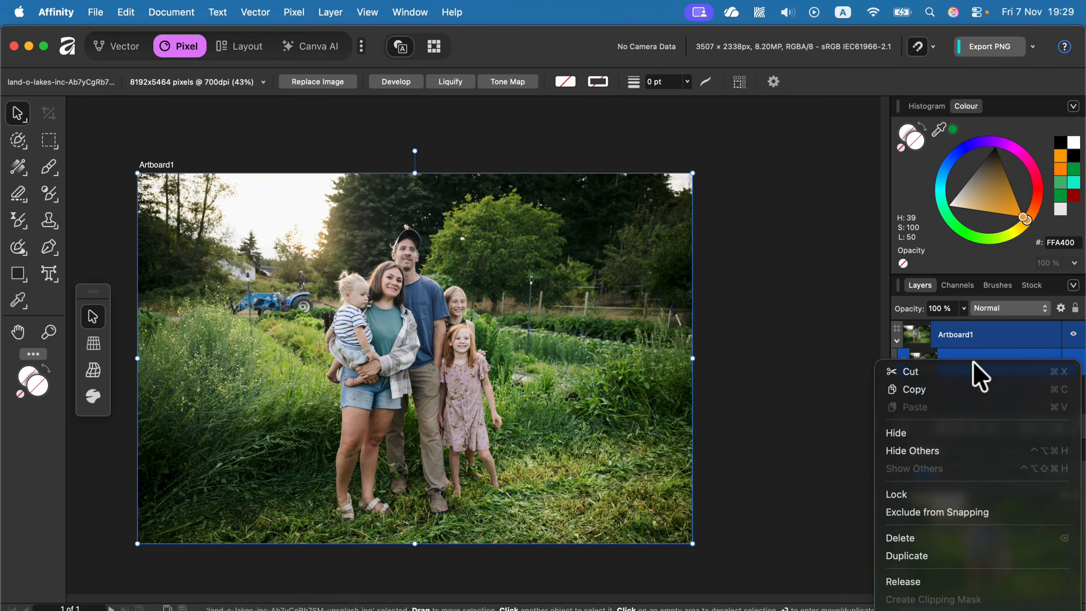
left_click(981, 351)
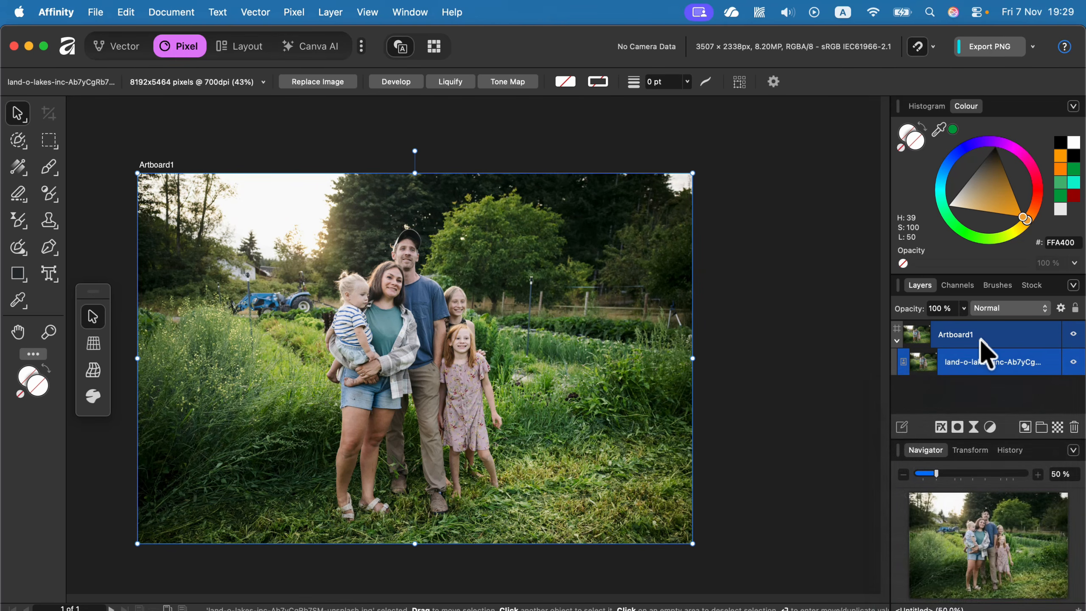
right_click(979, 361)
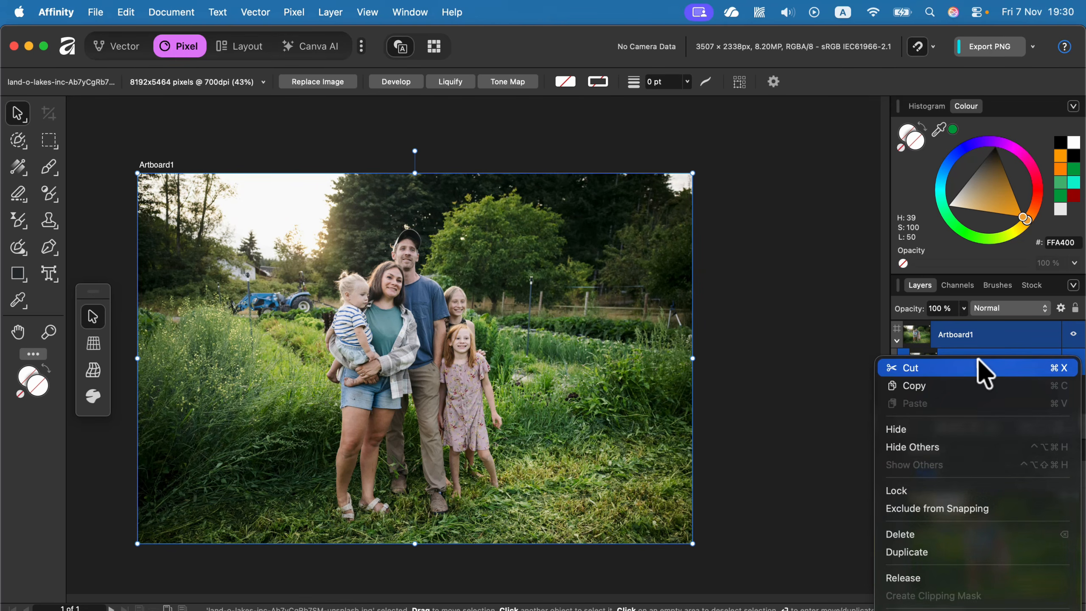
left_click(992, 552)
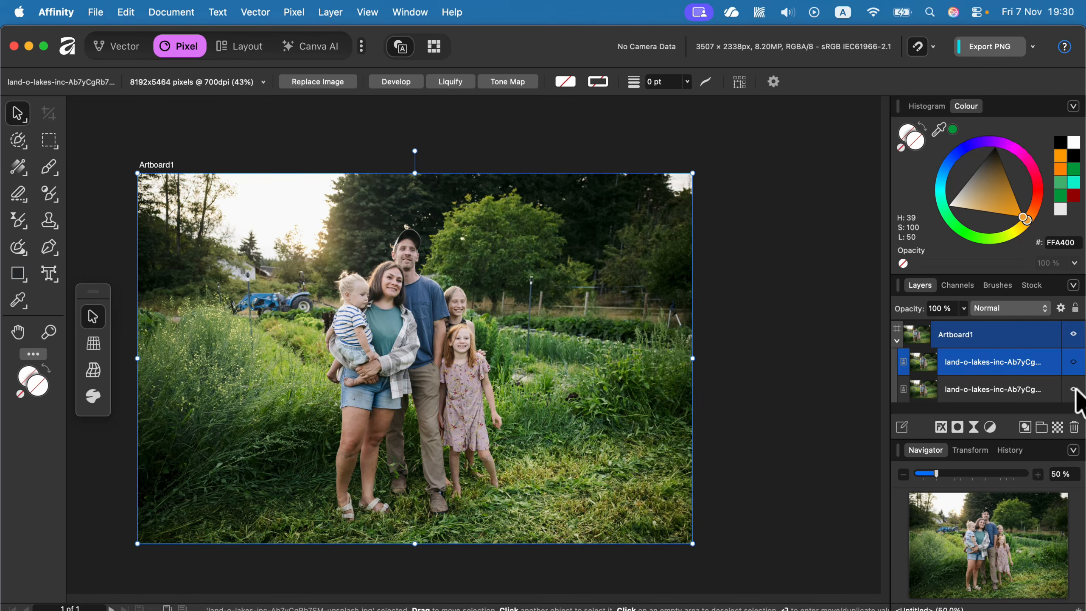
left_click(1074, 389)
left_click(1074, 389)
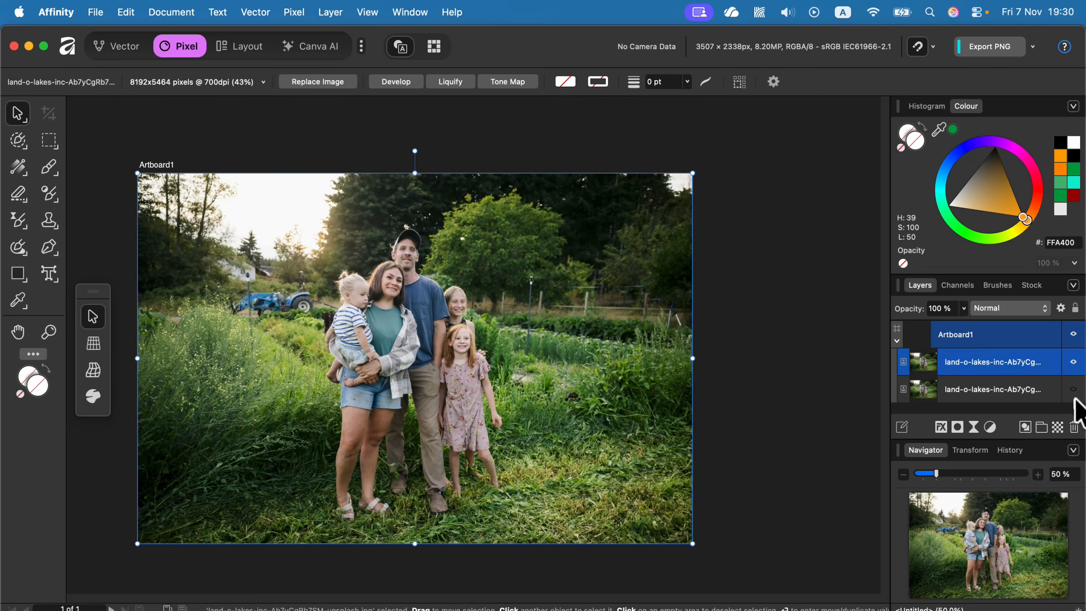
Step: Try a Fill Tool gradient on the upper photo layer, undo it, and apply a diagonal linear gradient to a new pixel layer instead
left_click(25, 175)
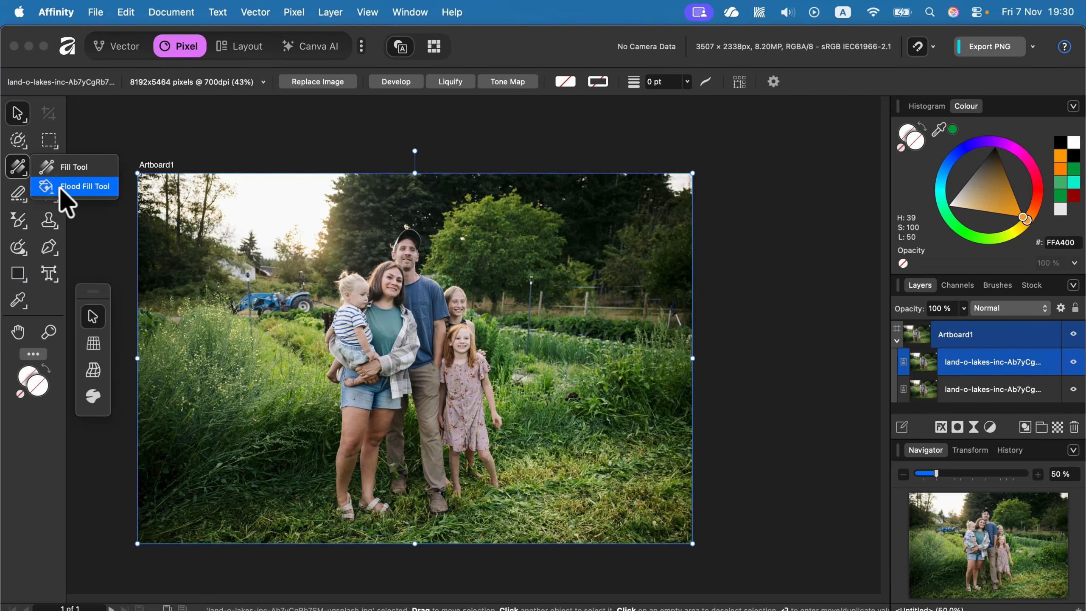
left_click(68, 171)
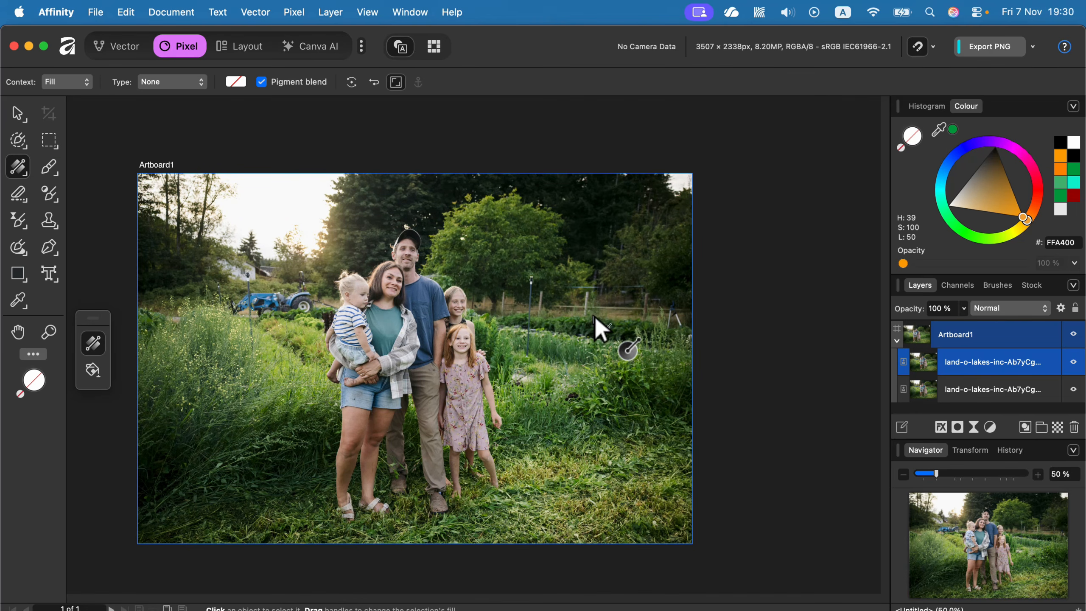
left_click_drag(606, 311, 235, 312)
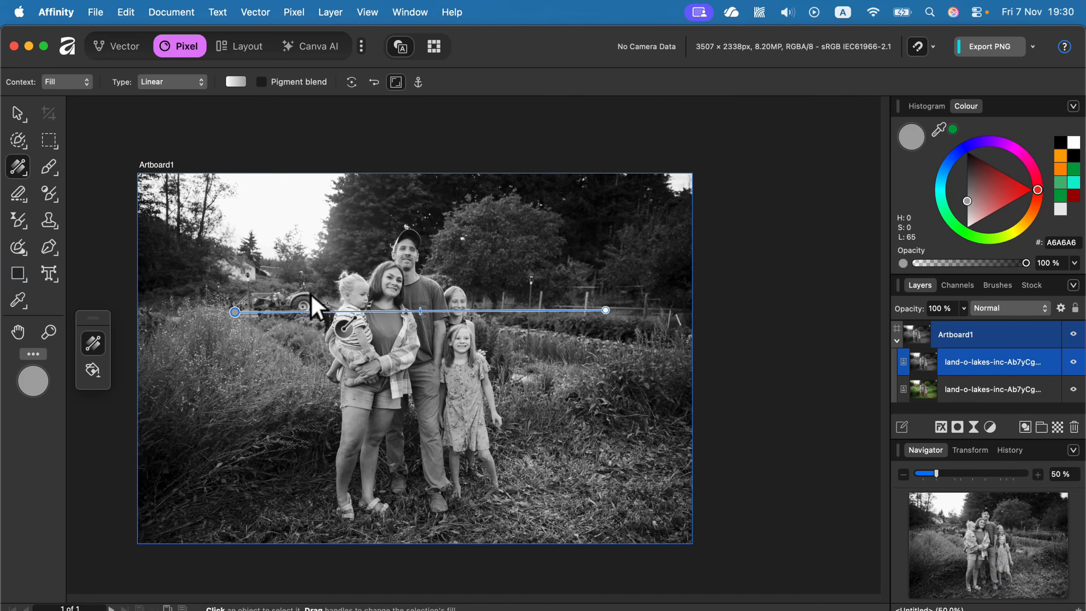
key("super+z")
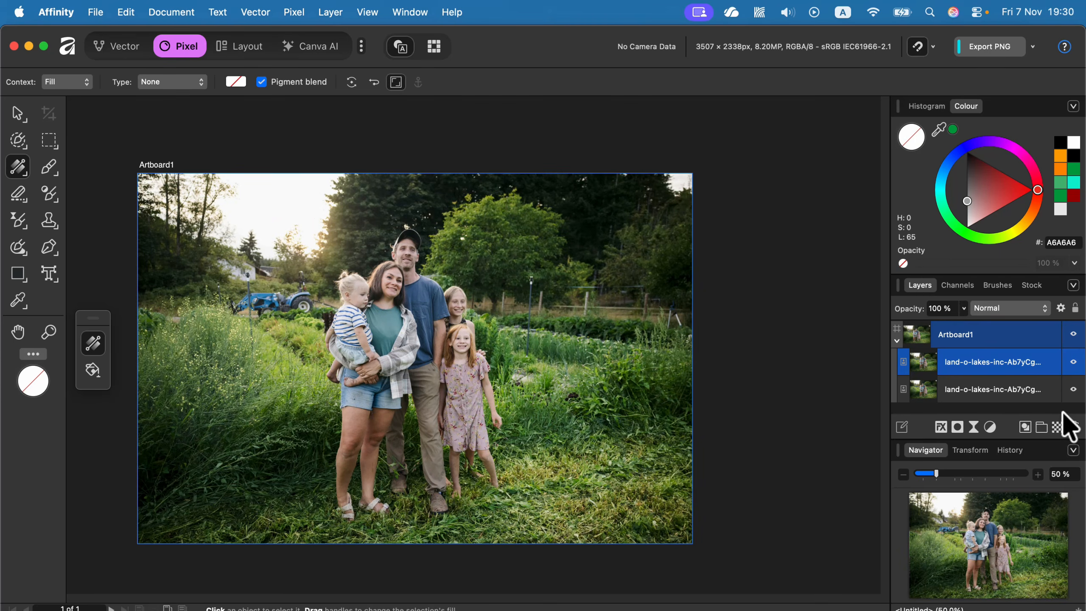
left_click(1057, 426)
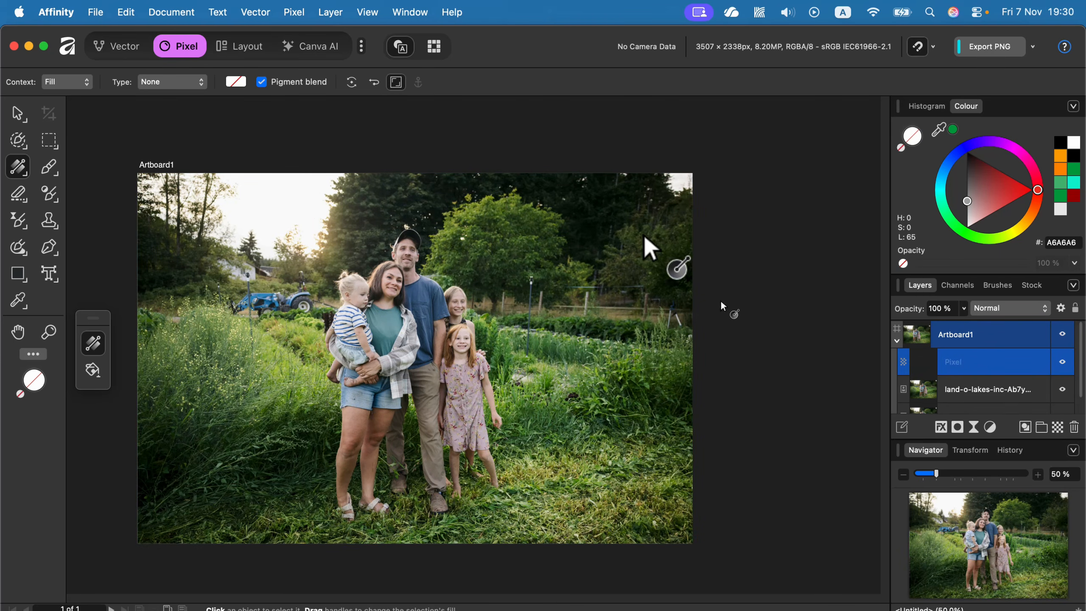
left_click_drag(652, 198, 283, 415)
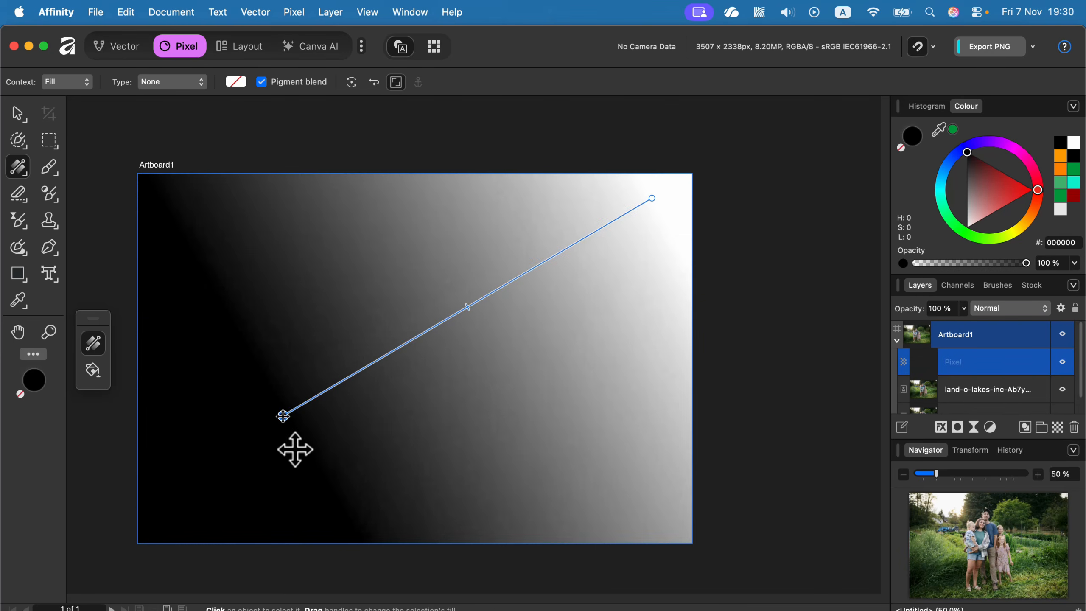
Step: Change the gradient's white colour stop to magenta #FF00CC
left_click(236, 81)
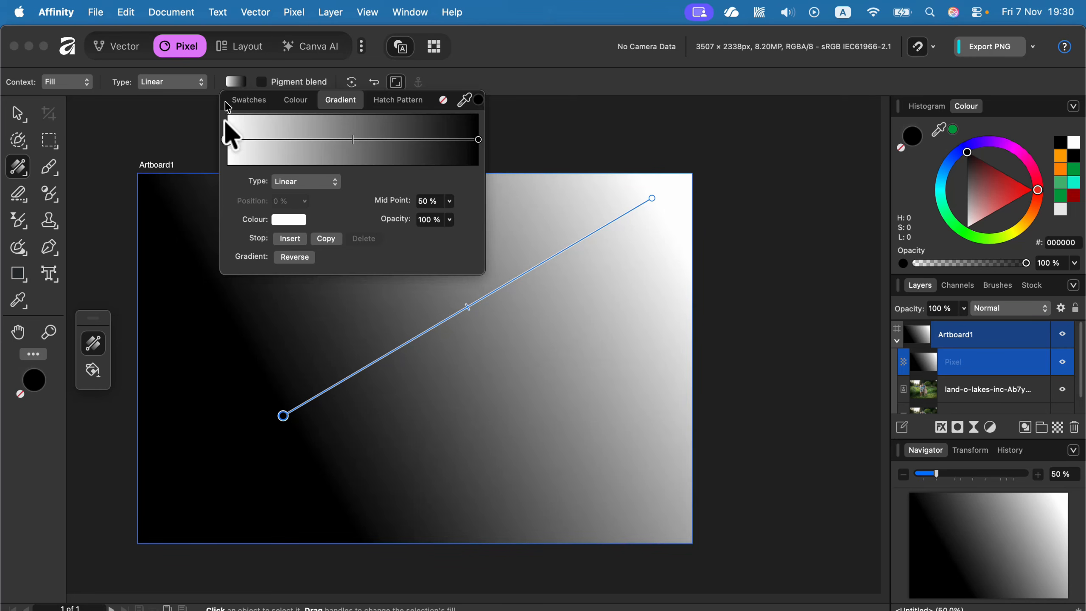
left_click(289, 219)
left_click(388, 294)
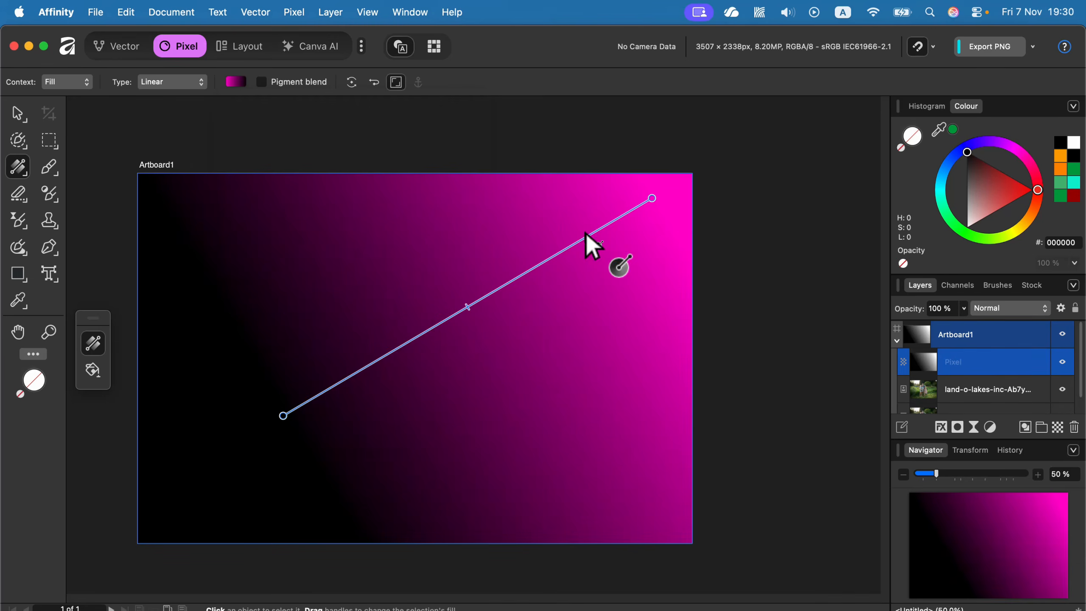
Step: Redraw the magenta gradient, adjust its midpoint and both endpoints to widen the transition, and set the pixel layer's blend mode to Screen
left_click_drag(669, 365, 314, 251)
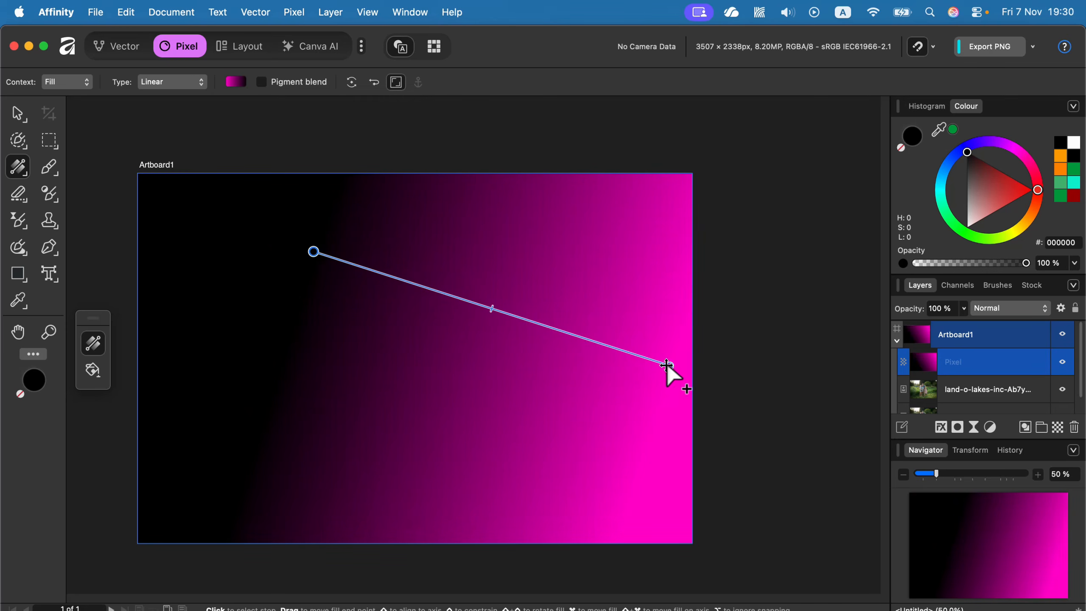
left_click_drag(669, 365, 557, 244)
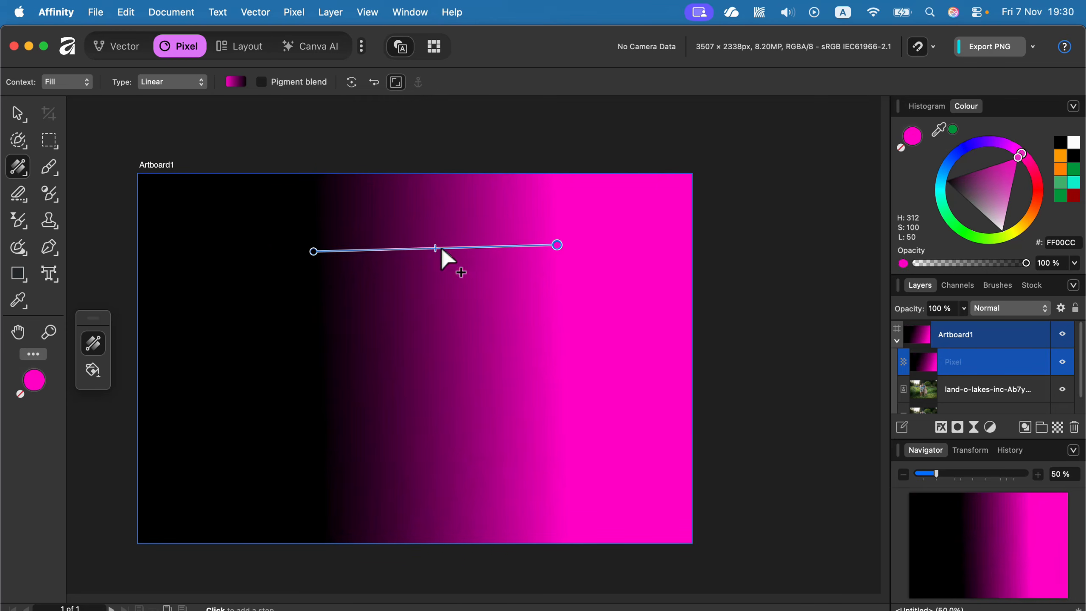
mouse_move(442, 248)
left_mouse_down()
mouse_move(424, 256)
mouse_move(455, 257)
mouse_move(422, 259)
mouse_move(452, 248)
left_mouse_up()
left_click_drag(557, 244, 644, 358)
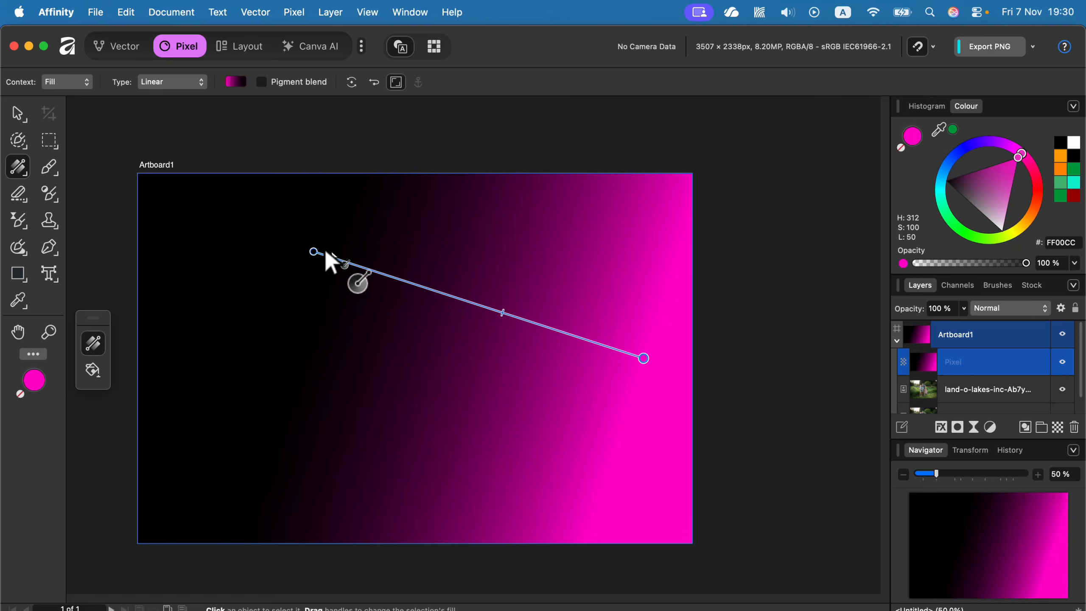
left_click_drag(317, 248, 201, 255)
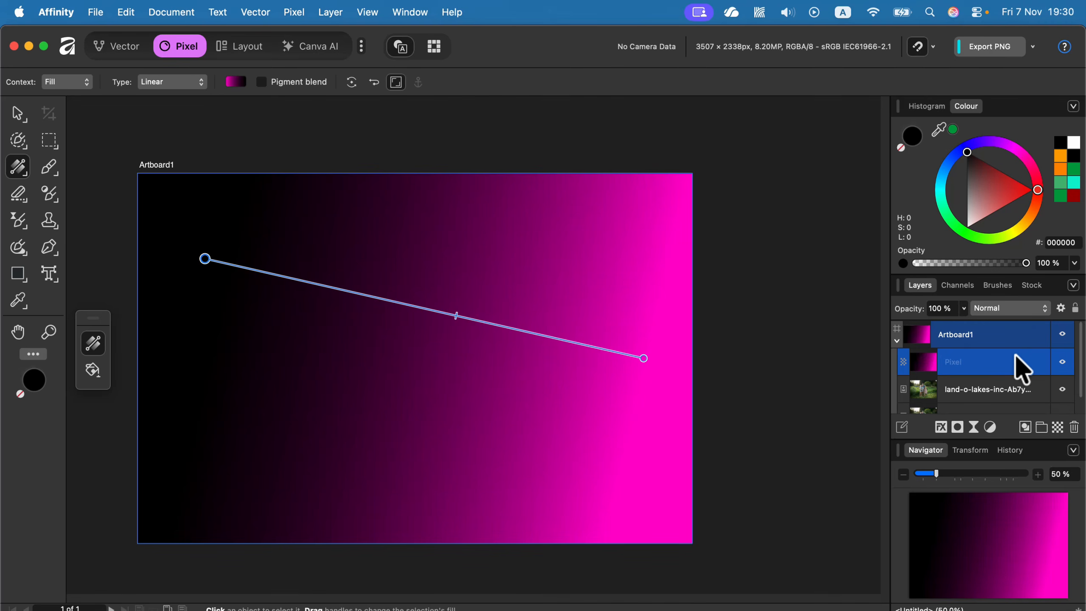
left_click(1011, 308)
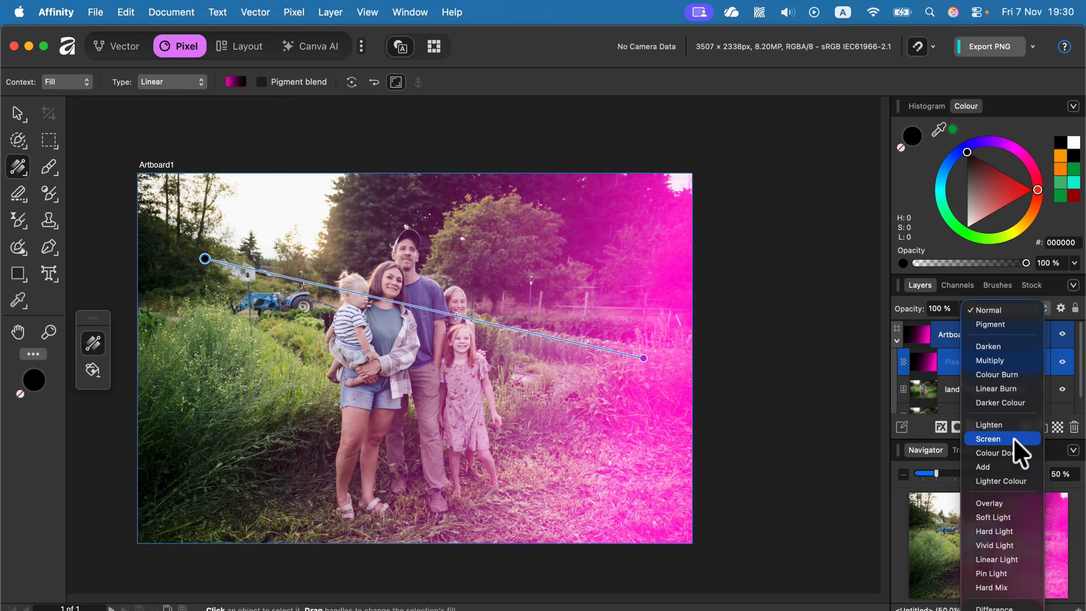
left_click(1015, 440)
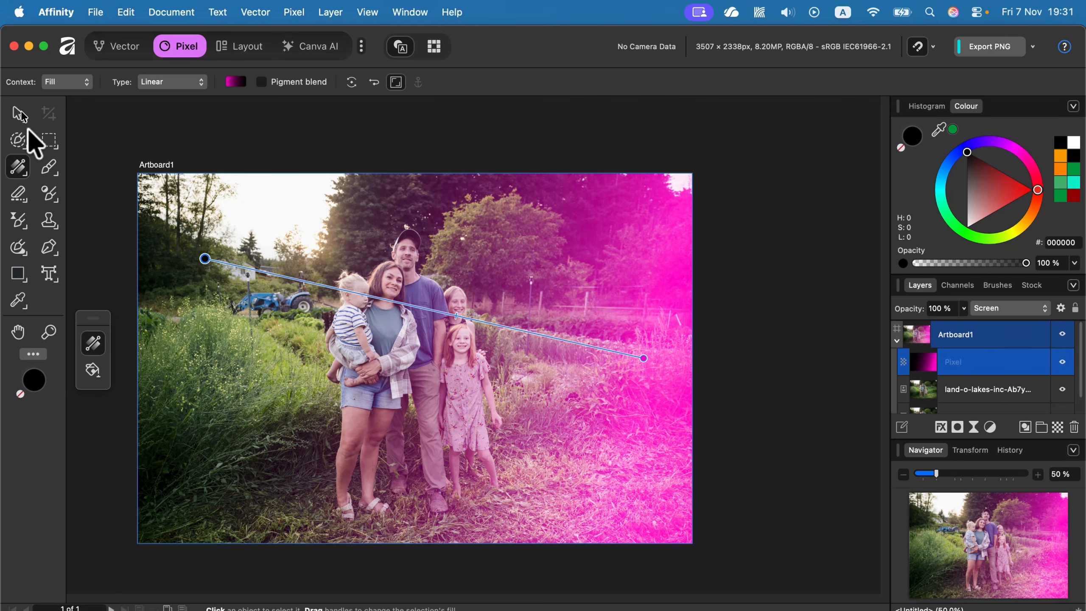
Step: Add another pixel layer, and set the Paint Brush Tool to 380 px with the dark red colour #9C3535
left_click(49, 167)
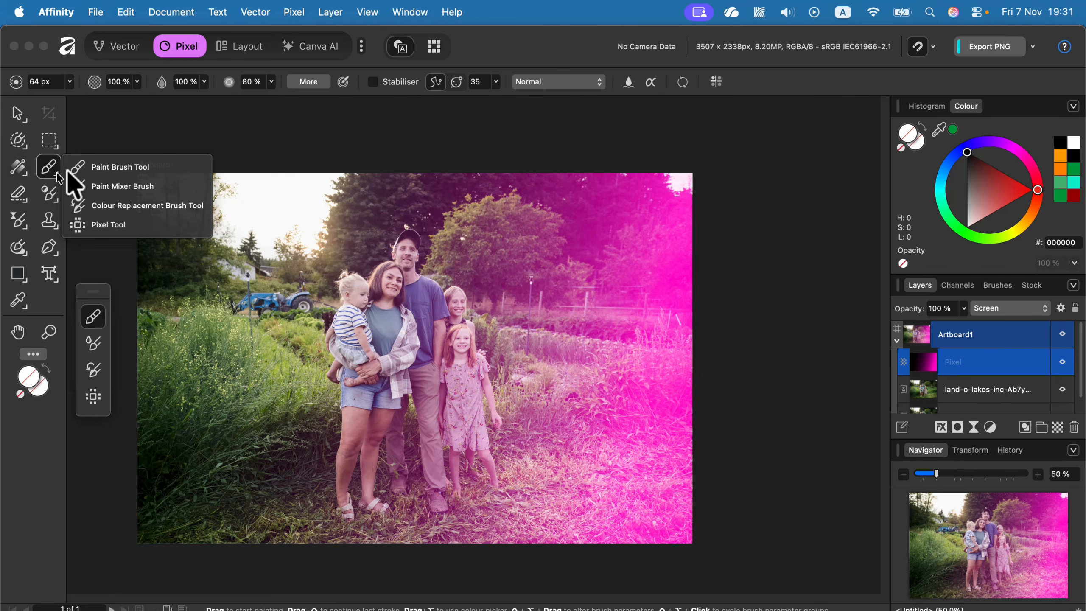
left_click(103, 167)
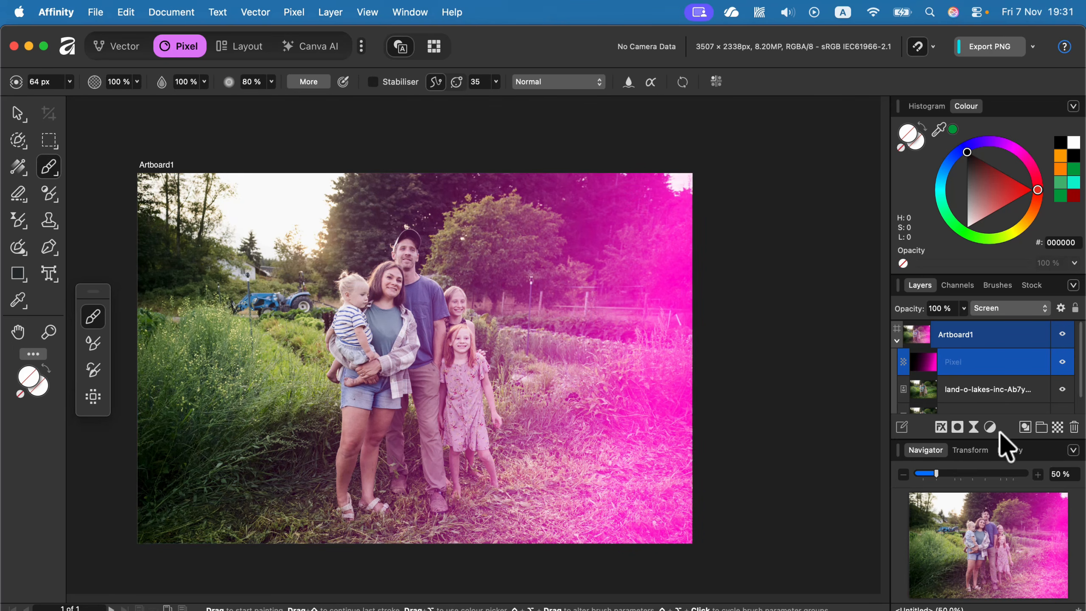
left_click(1056, 427)
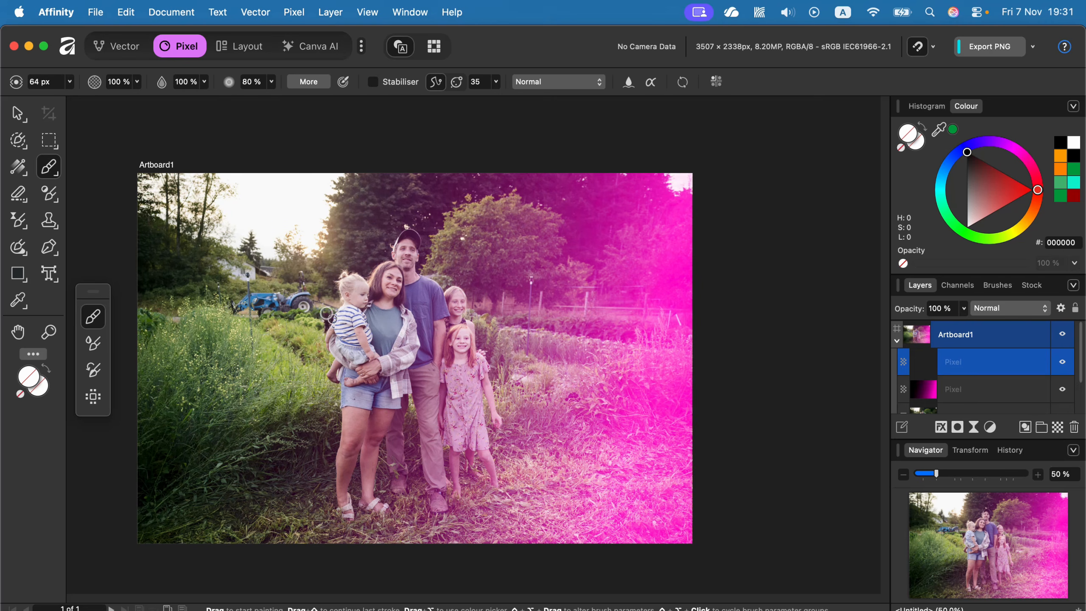
left_click(69, 82)
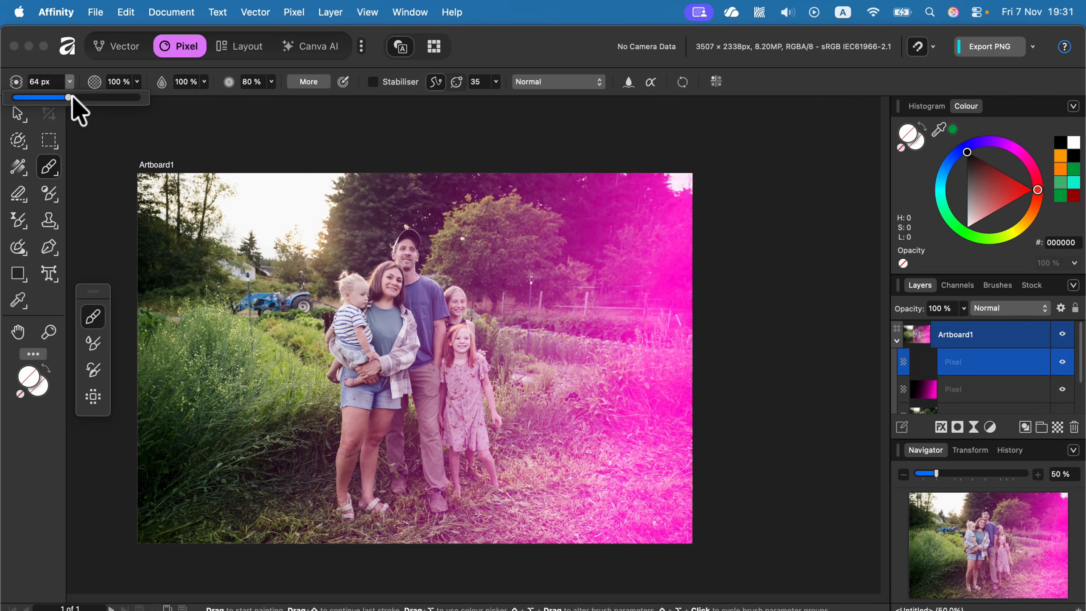
left_click(106, 98)
left_click(992, 183)
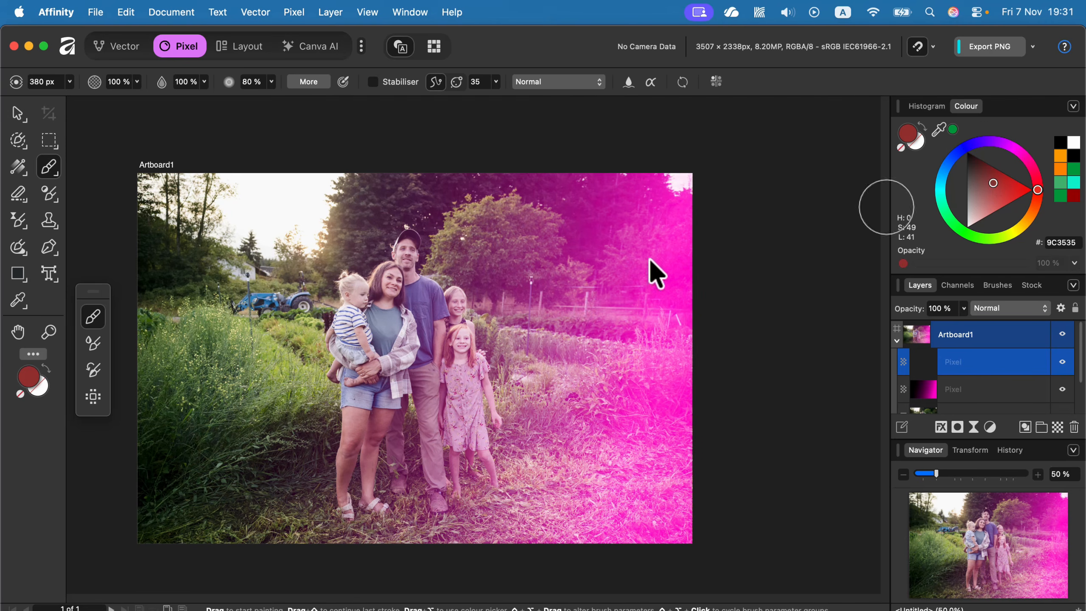
Step: Paint a trial wavy red stroke across the family photo and undo it
mouse_move(165, 342)
left_mouse_down()
mouse_move(300, 260)
mouse_move(320, 329)
mouse_move(366, 406)
mouse_move(481, 300)
mouse_move(564, 400)
mouse_move(544, 497)
mouse_move(440, 540)
left_mouse_up()
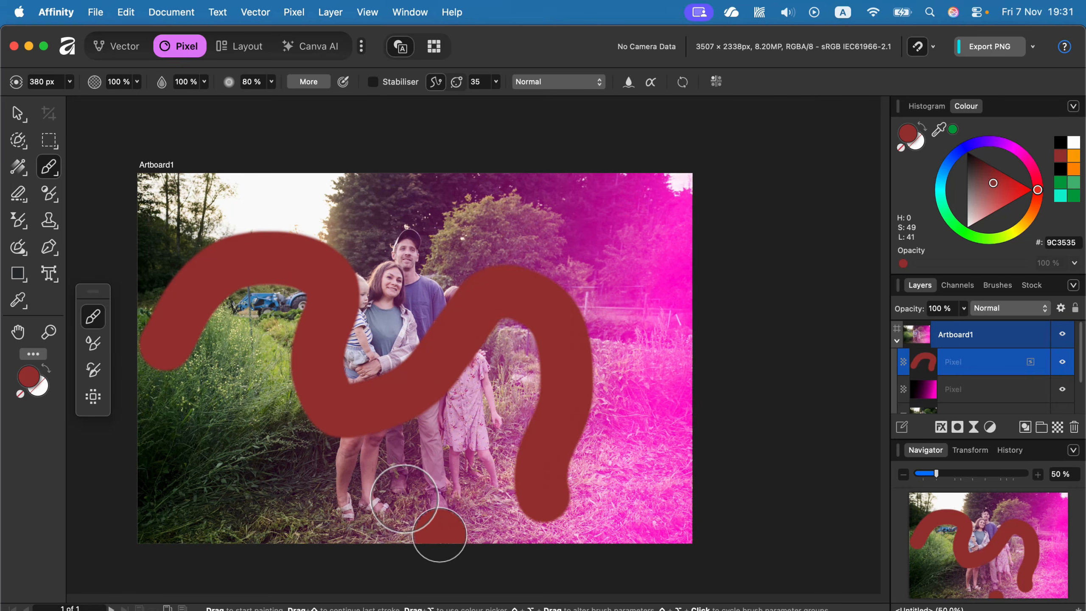
key("super+z")
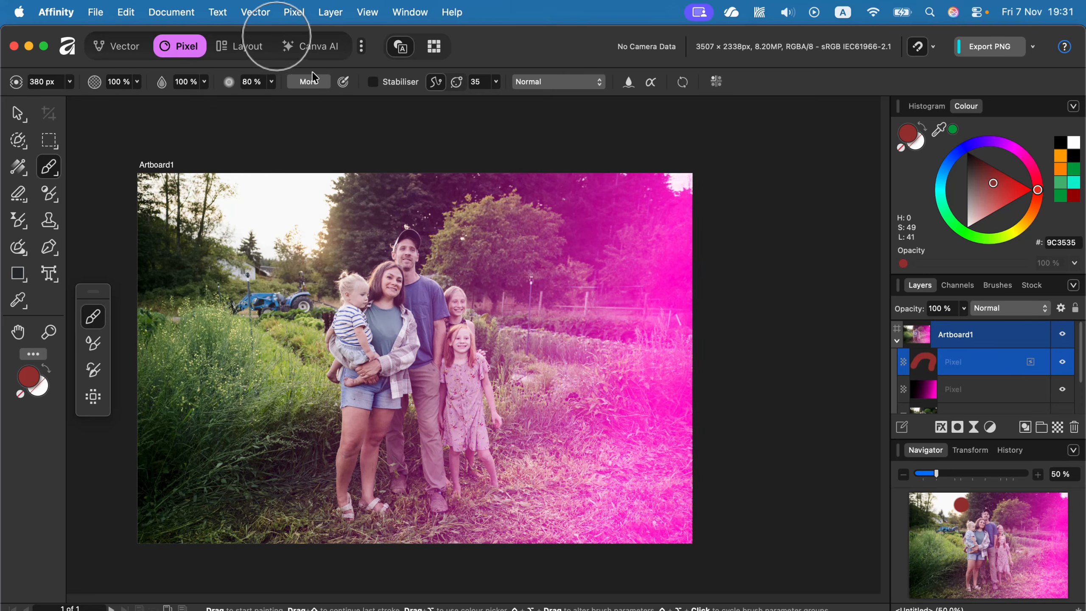
Step: Paint an S-shaped red stroke over the grass beside the family with the Rade Fibers Oil brush at 220.2 px, and return to the layer list
left_click(994, 286)
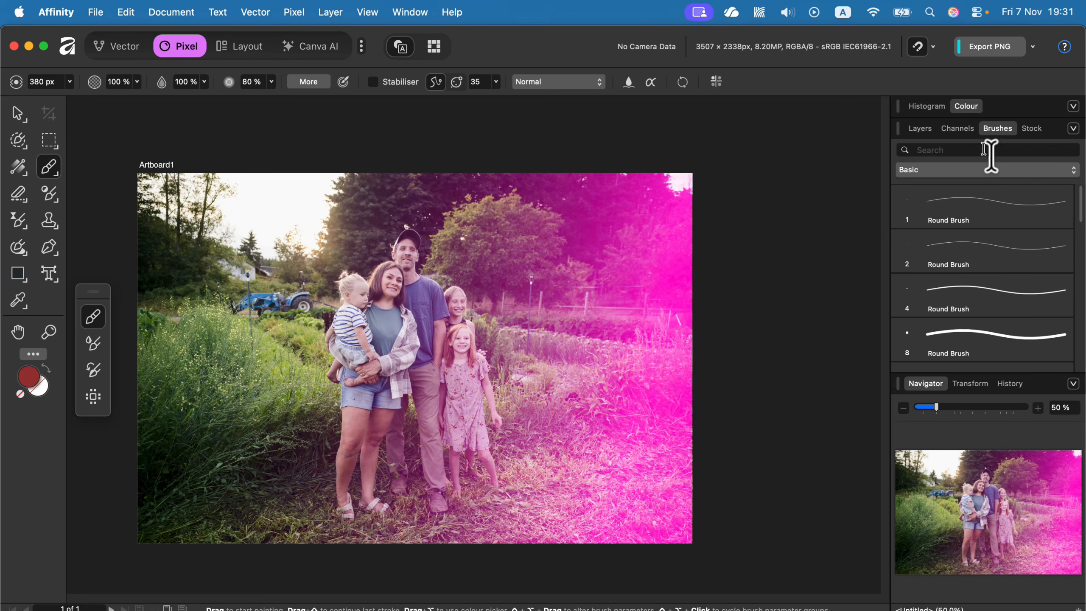
left_click(1011, 171)
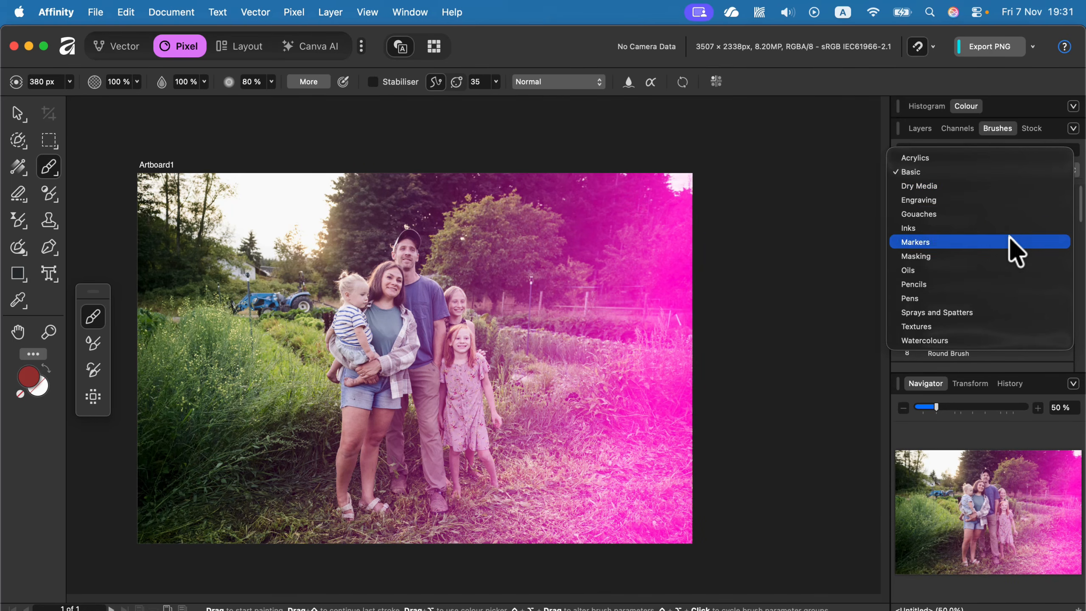
left_click(1013, 272)
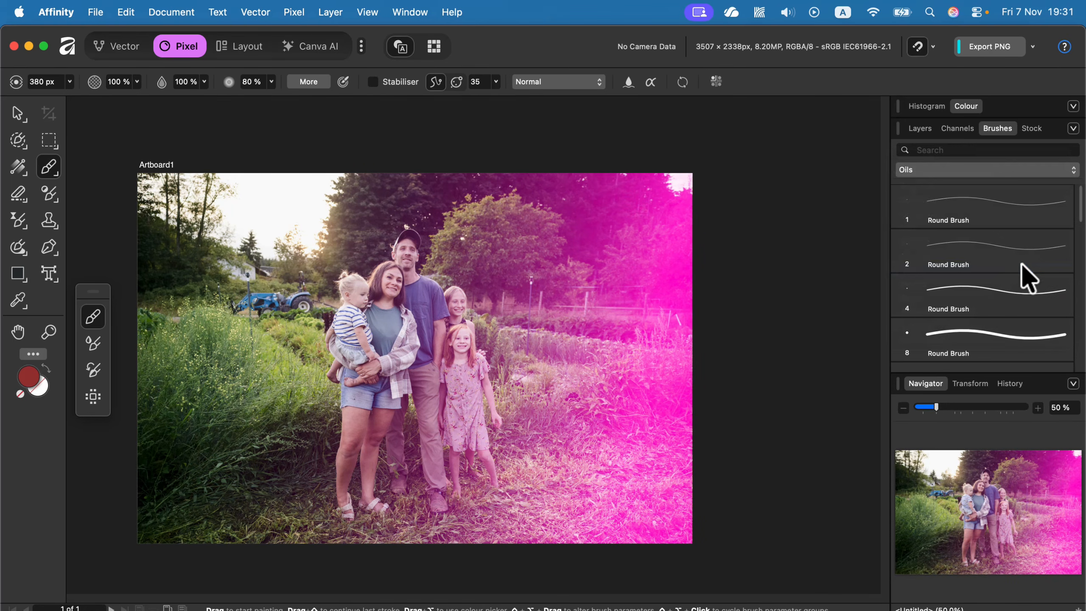
scroll(983, 330, "down", 2)
left_click(993, 327)
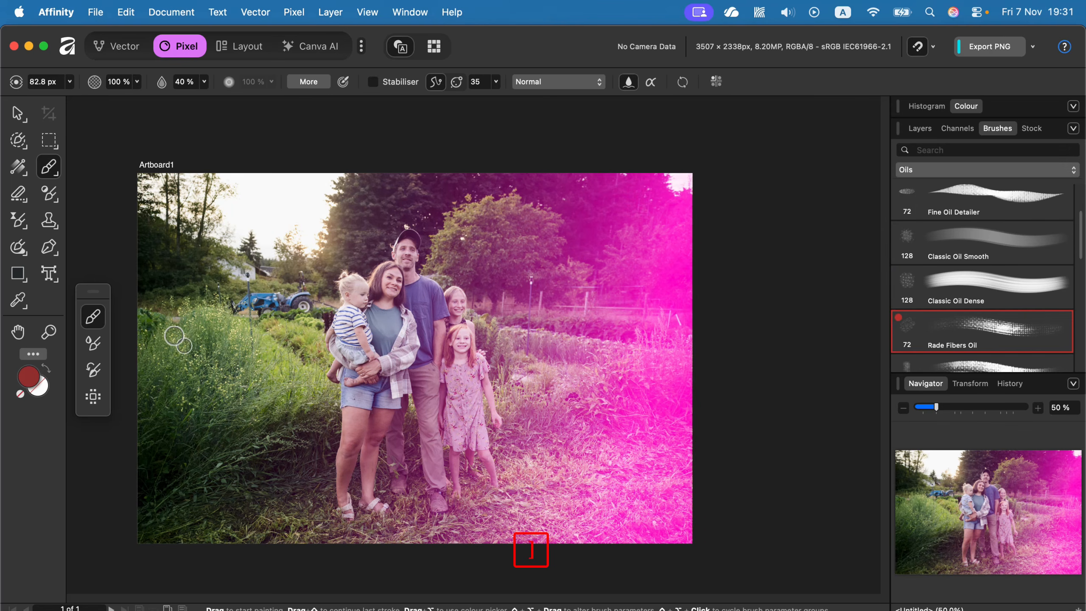
mouse_move(183, 343)
left_mouse_down()
mouse_move(206, 243)
mouse_move(264, 260)
mouse_move(190, 393)
mouse_move(306, 344)
mouse_move(349, 397)
mouse_move(278, 470)
left_mouse_up()
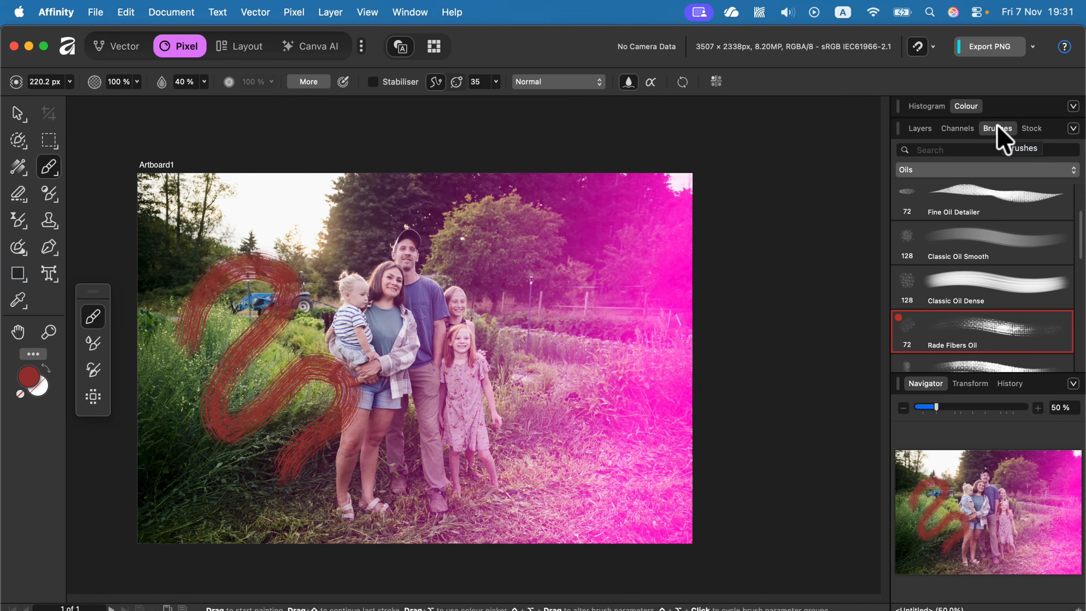
left_click(928, 127)
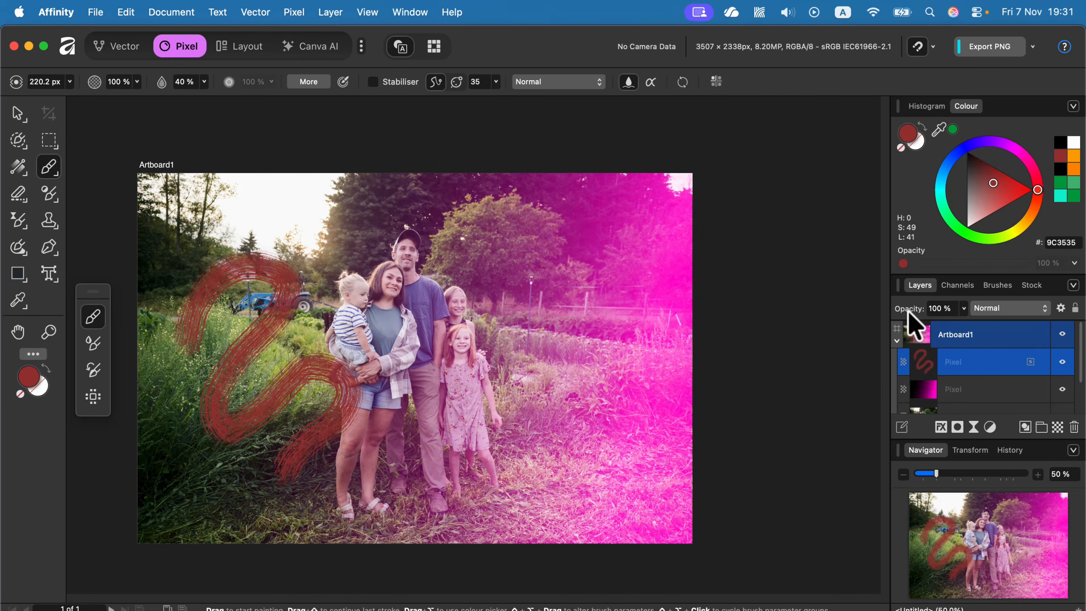
Step: Enlarge the eraser brush to 297.8 px and erase the whole red oil stroke from the pixel layer
left_click(19, 199)
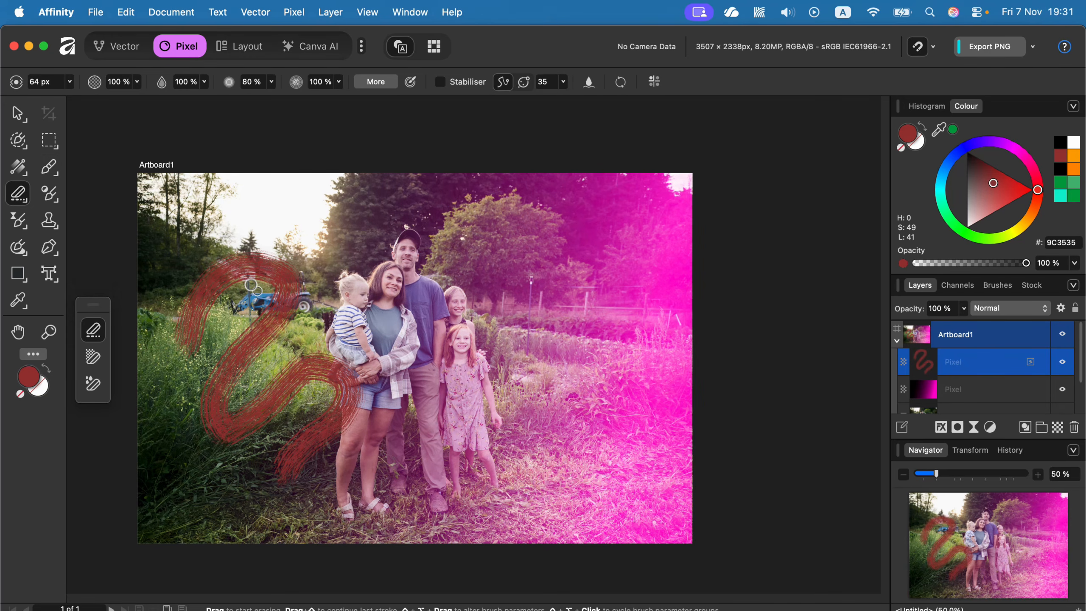
key("bracketright")
key("bracketright")
key("bracketright")
key("bracketright")
key("bracketright")
key("bracketright")
key("bracketright")
key("bracketright")
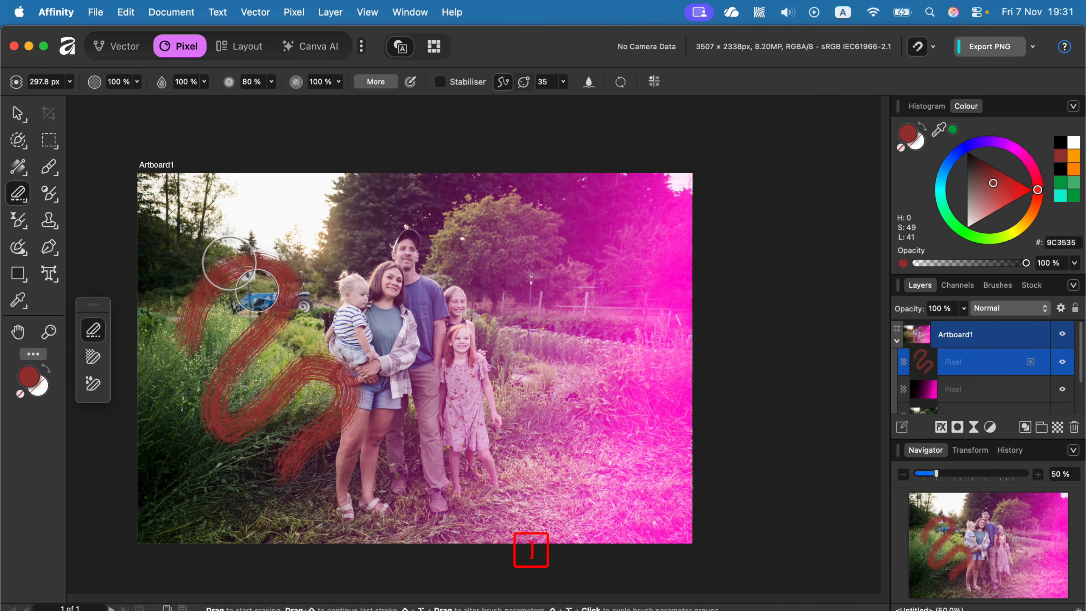
mouse_move(131, 327)
left_mouse_down()
mouse_move(173, 321)
mouse_move(242, 215)
mouse_move(140, 337)
mouse_move(242, 226)
mouse_move(191, 338)
mouse_move(278, 239)
mouse_move(208, 382)
mouse_move(280, 319)
mouse_move(198, 419)
mouse_move(244, 424)
mouse_move(320, 350)
mouse_move(279, 416)
mouse_move(322, 404)
mouse_move(326, 420)
mouse_move(370, 387)
mouse_move(336, 440)
mouse_move(205, 382)
left_mouse_up()
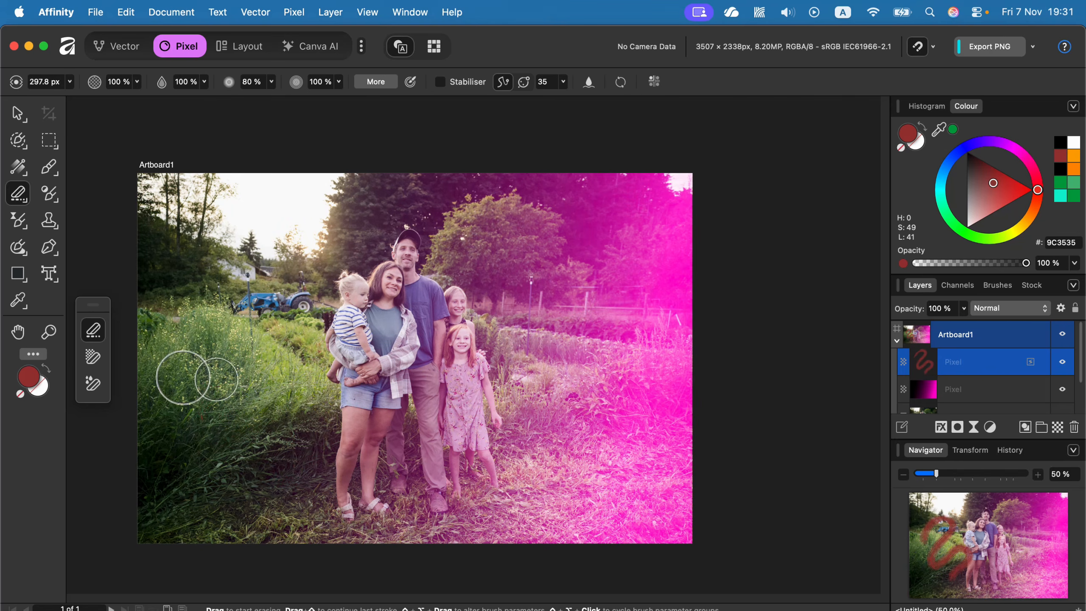
Step: Switch through the two other eraser variants, ending on the flood erase tool
left_click(92, 357)
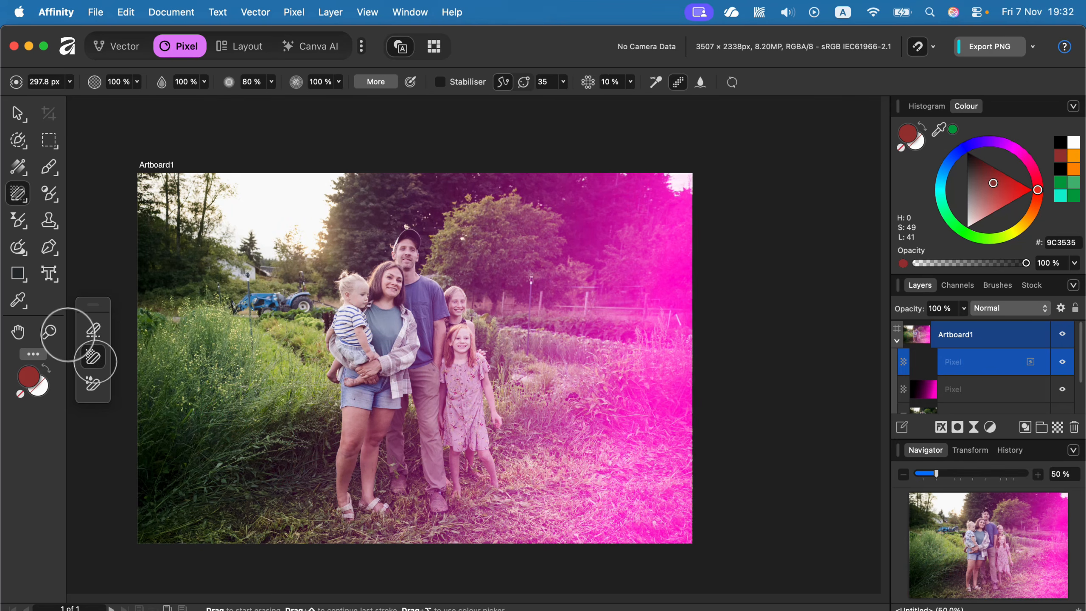
left_click(92, 382)
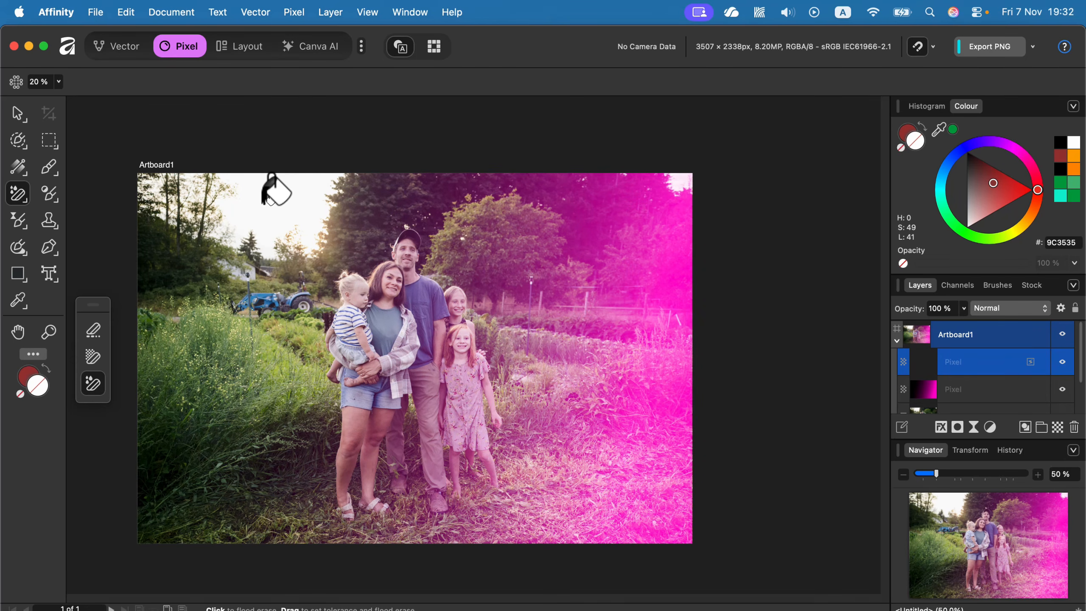
Step: Paint a Black and White adjustment over the mother, toddler and nearby grass with the 1024 px Adjustment Brush, and close its settings
left_click(50, 195)
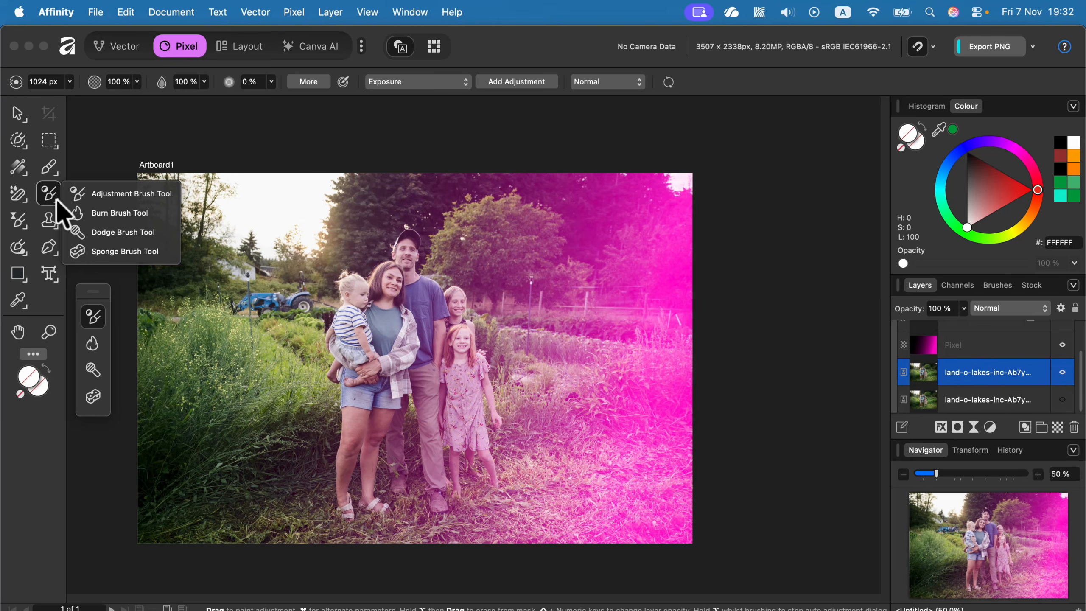
left_click(110, 195)
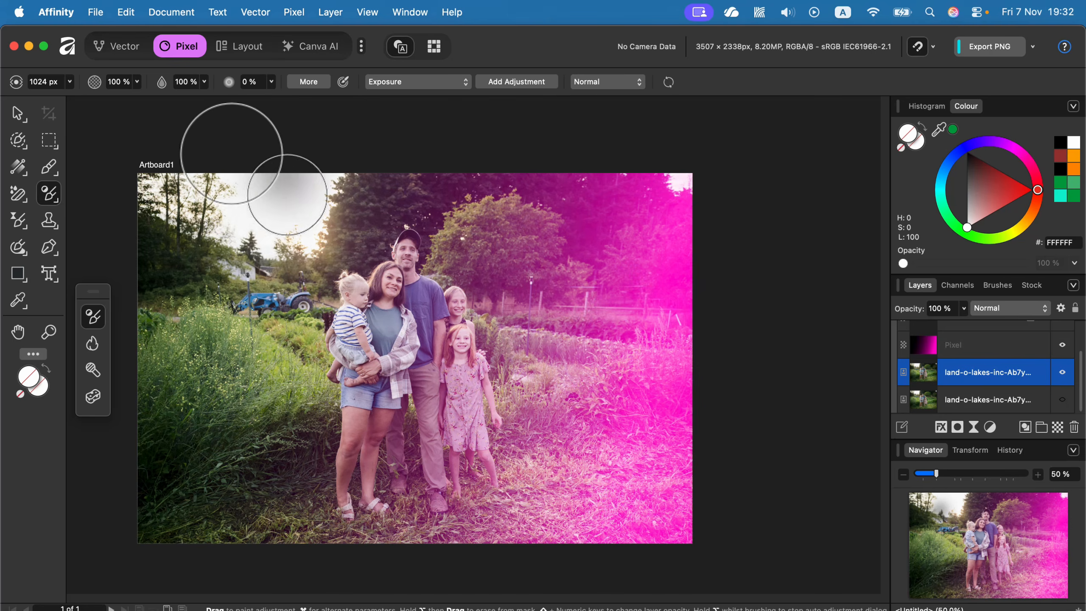
left_click(419, 86)
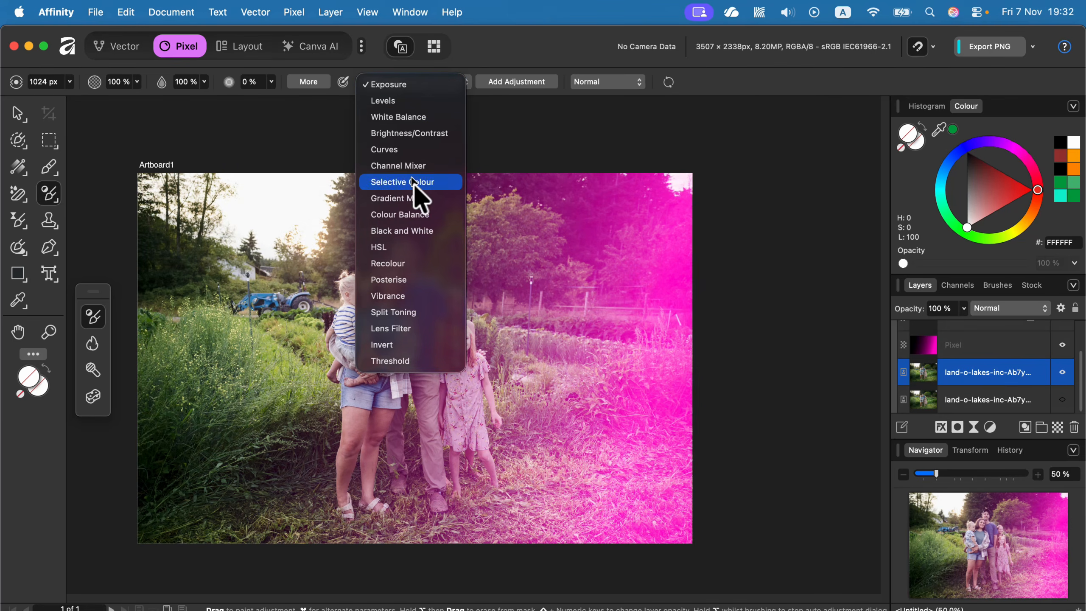
left_click(422, 231)
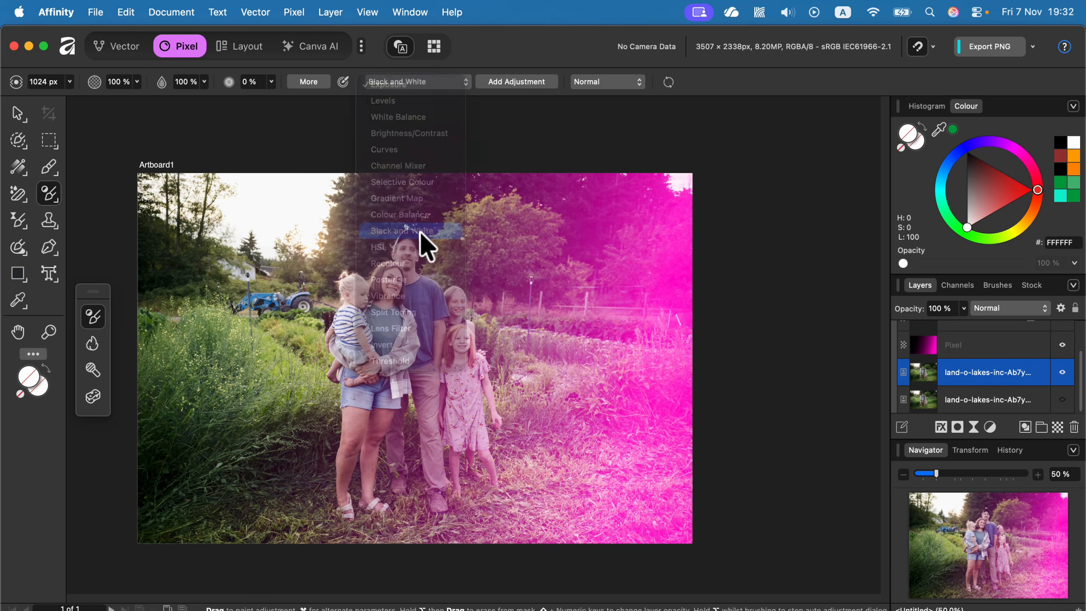
left_click(224, 322)
mouse_move(225, 321)
left_mouse_down()
mouse_move(319, 263)
mouse_move(306, 315)
mouse_move(231, 370)
mouse_move(339, 314)
mouse_move(263, 401)
mouse_move(392, 325)
mouse_move(280, 450)
mouse_move(385, 424)
left_mouse_up()
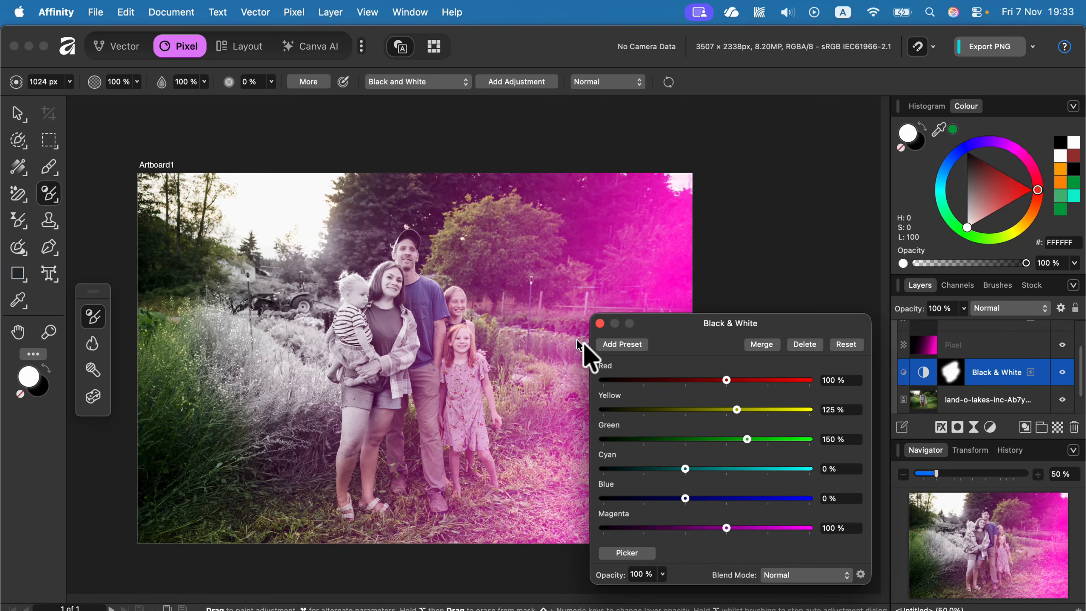
left_click_drag(732, 326, 727, 257)
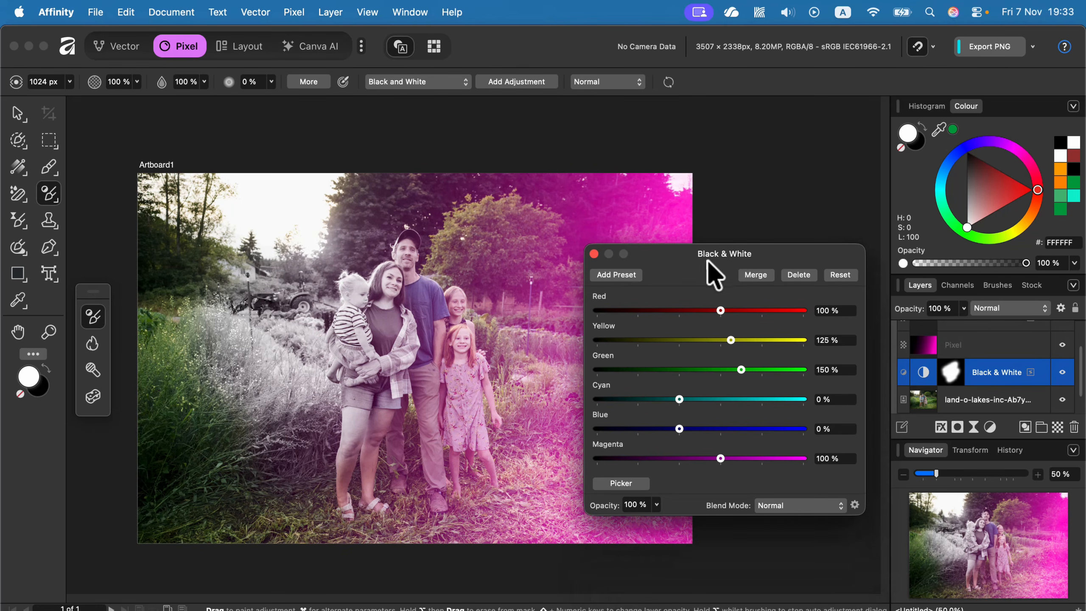
left_click(594, 253)
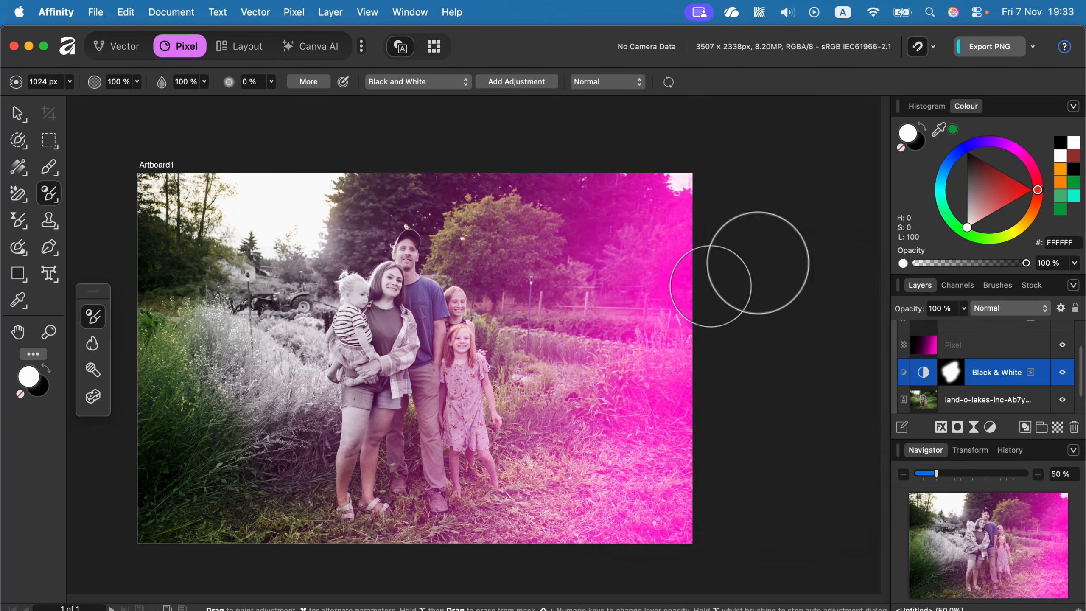
Step: Toggle the Black & White adjustment's visibility to compare the photo with and without it, and delete the adjustment
left_click(1061, 373)
left_click(1062, 372)
left_click(1061, 373)
left_click(1062, 372)
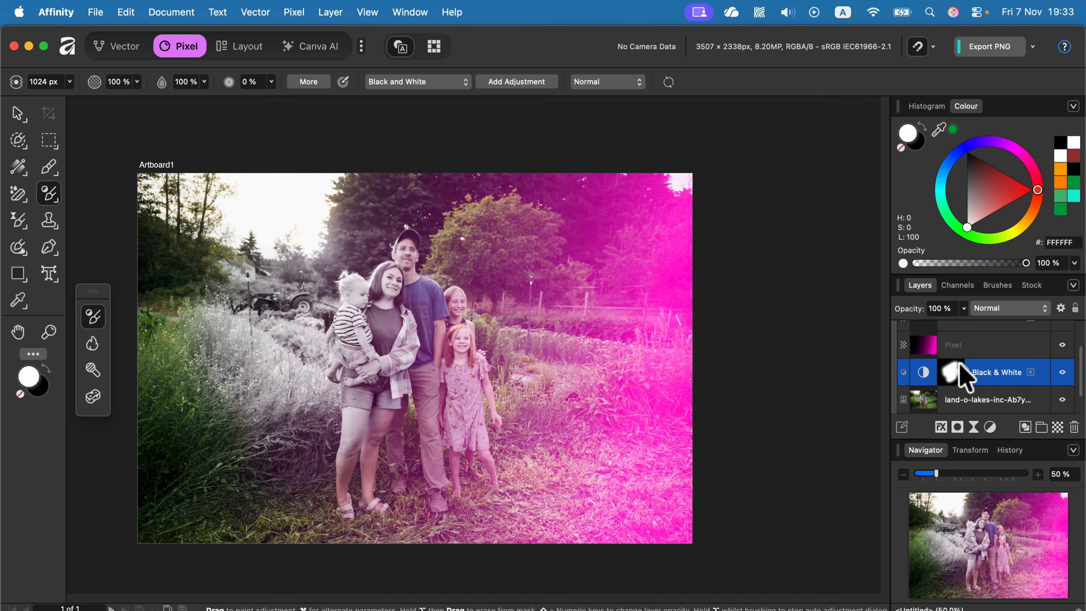
left_click(1074, 426)
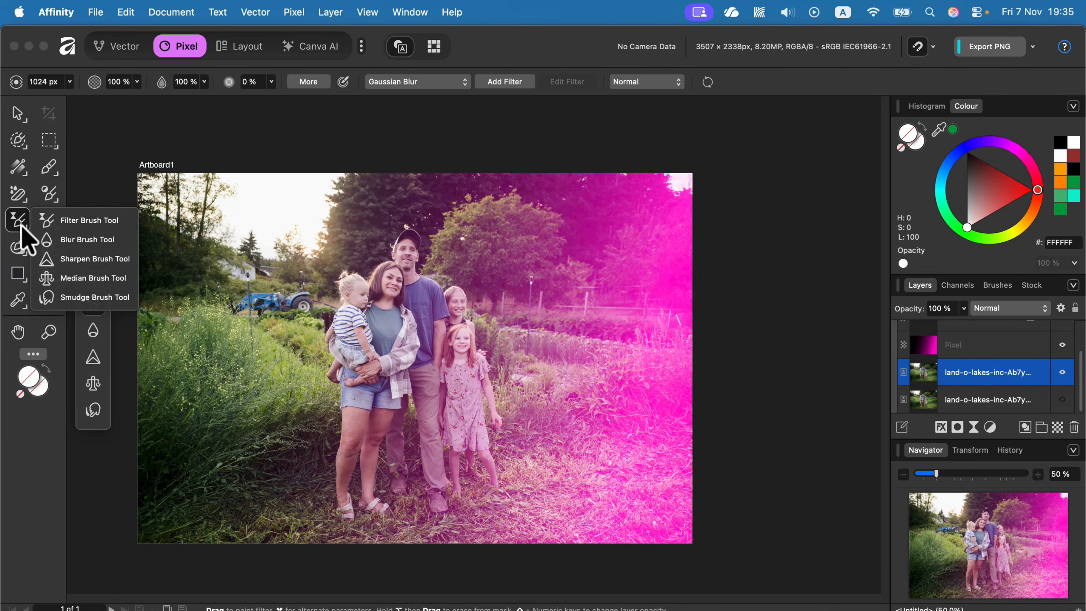
Step: Paint a Gaussian Blur diagonally across the family with the 1024 px Filter Brush, keeping Gaussian Blur as the filter
left_click(62, 224)
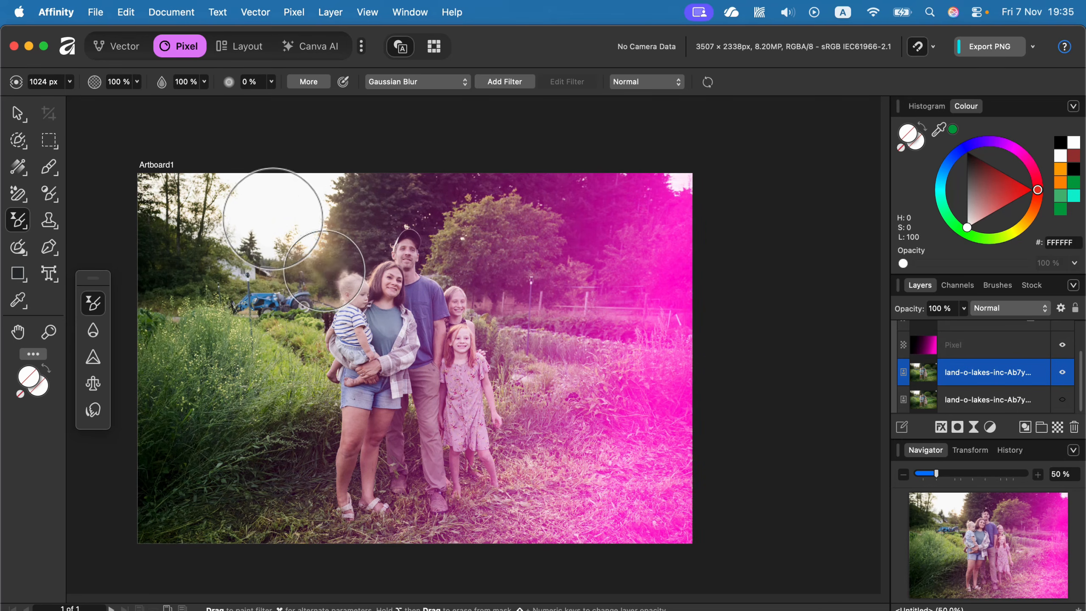
mouse_move(273, 218)
left_mouse_down()
mouse_move(376, 207)
mouse_move(392, 243)
mouse_move(363, 315)
mouse_move(452, 350)
mouse_move(417, 413)
left_mouse_up()
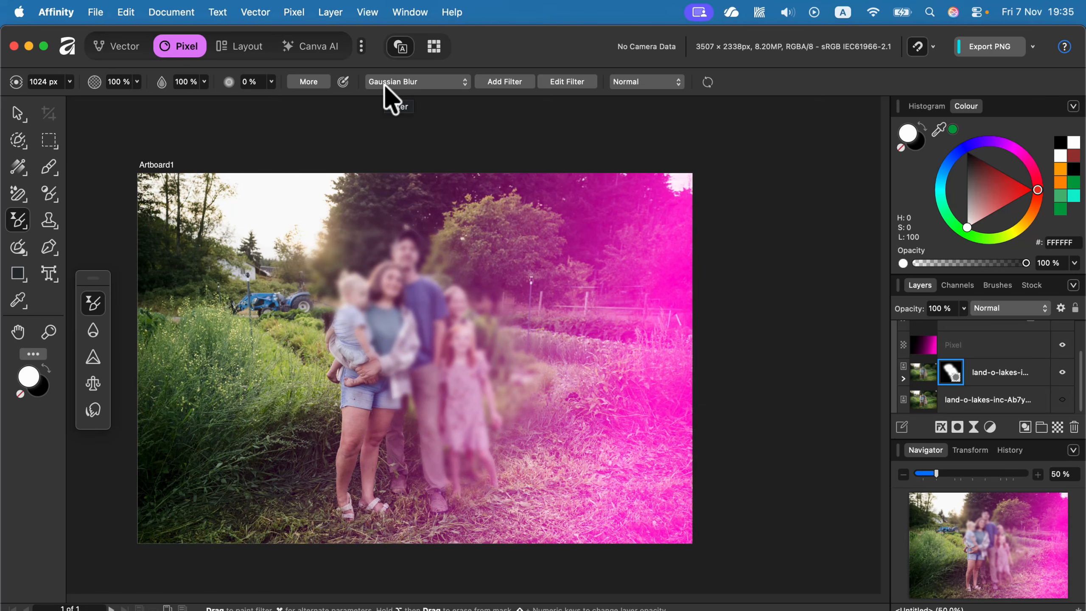
left_click(406, 83)
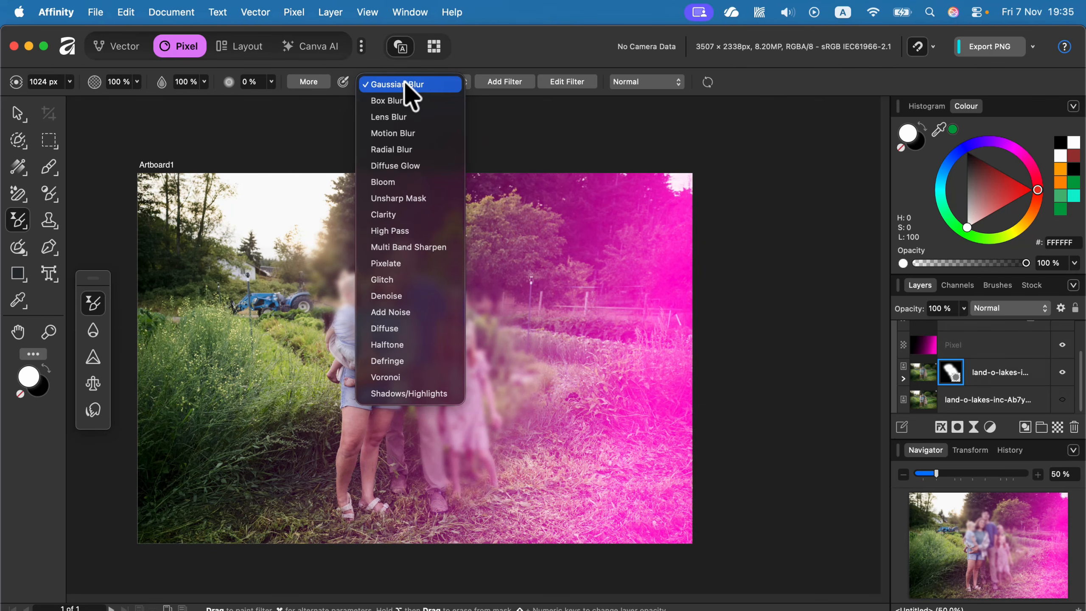
left_click(405, 84)
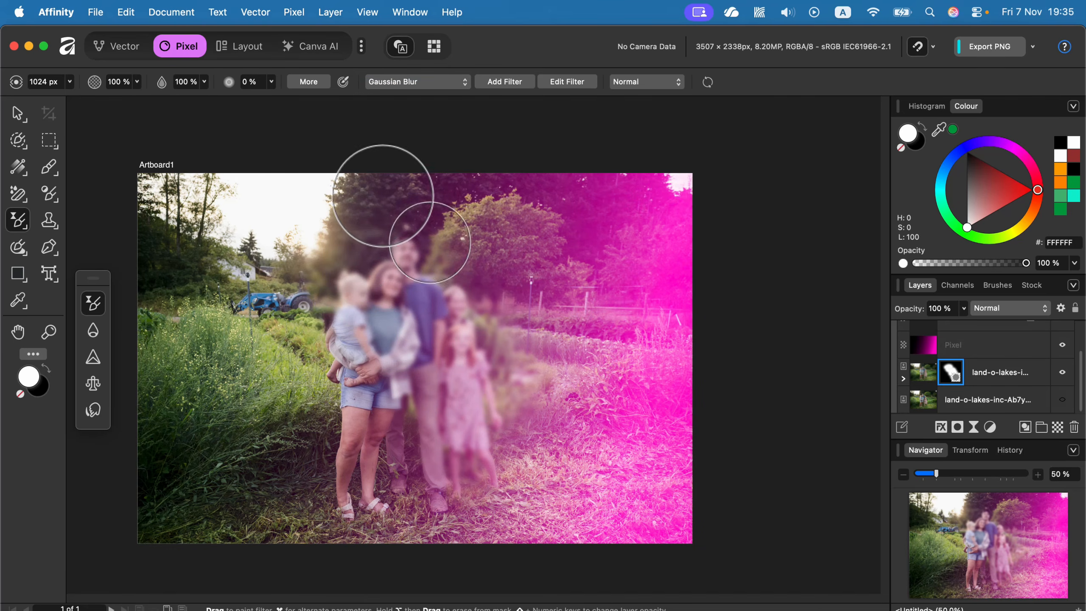
Step: Switch the Filter Brush to Pixelate and paint the effect over the family's faces and bodies
left_click(409, 82)
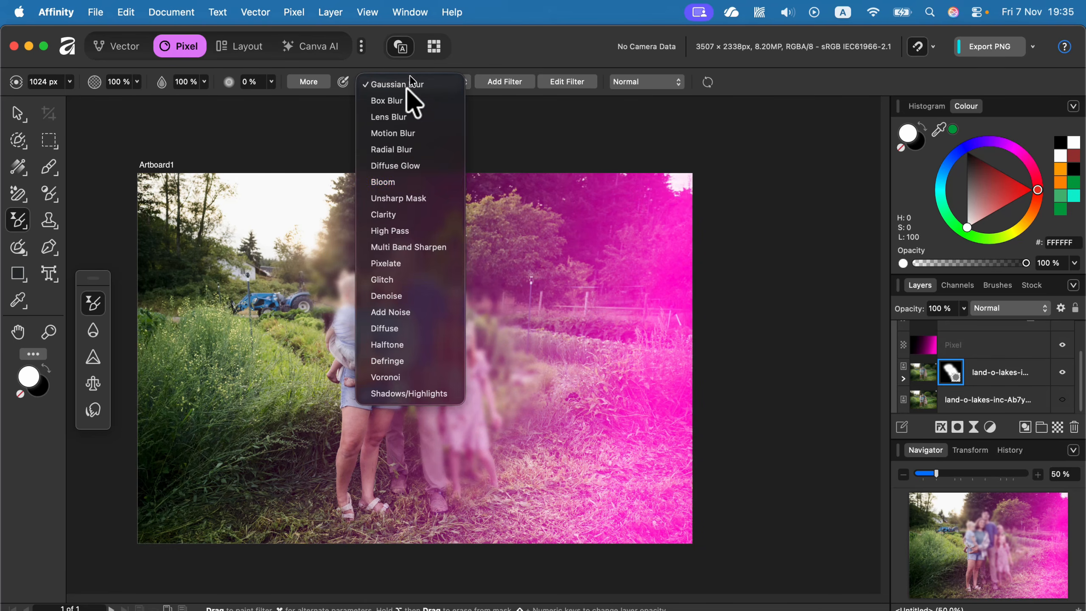
left_click(421, 262)
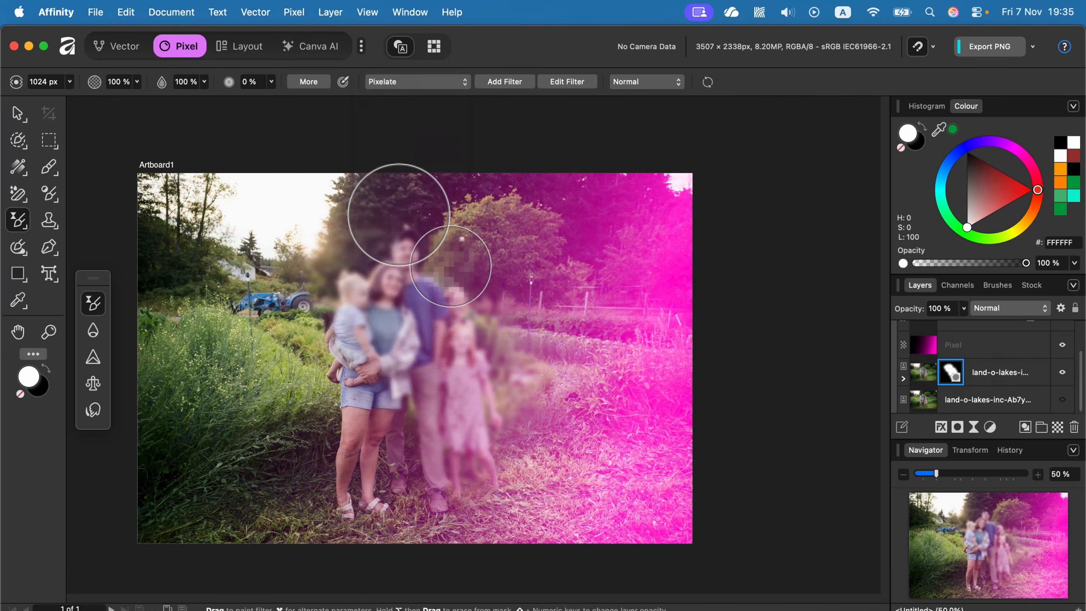
left_click(401, 193)
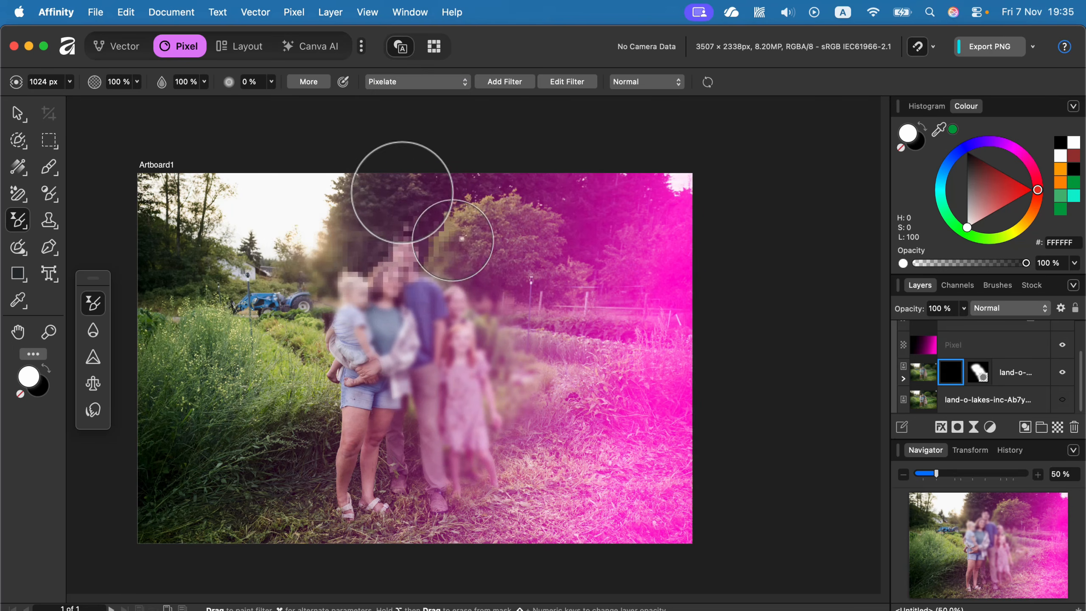
mouse_move(402, 193)
left_mouse_down()
mouse_move(363, 252)
mouse_move(346, 343)
mouse_move(410, 407)
mouse_move(441, 393)
left_mouse_up()
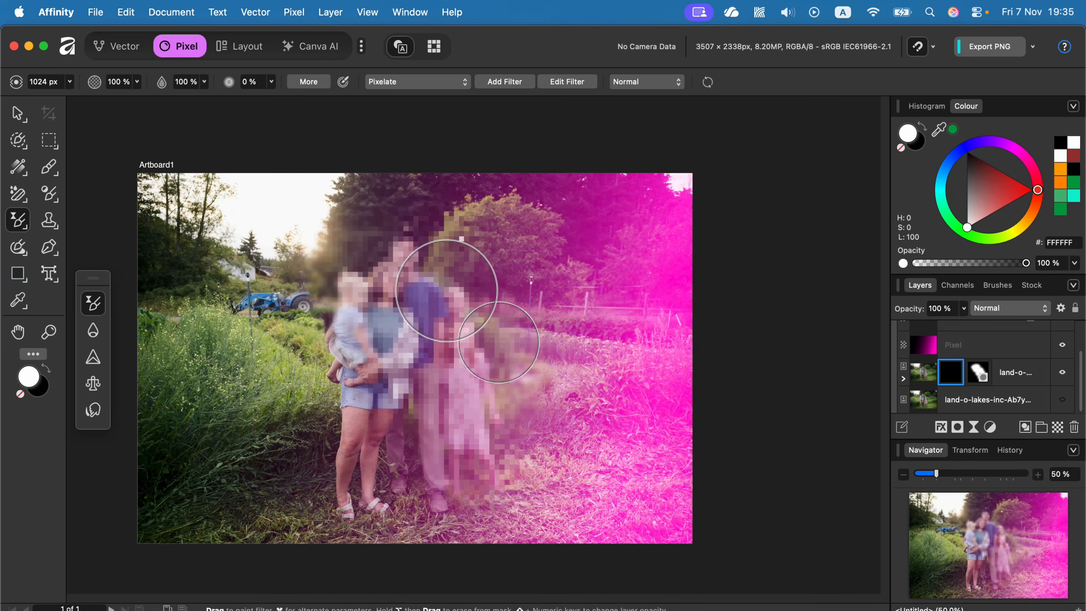
Step: Hide and reshow the filtered photo layer, and delete its live Pixelate and live Gaussian Blur filters
left_click(1063, 372)
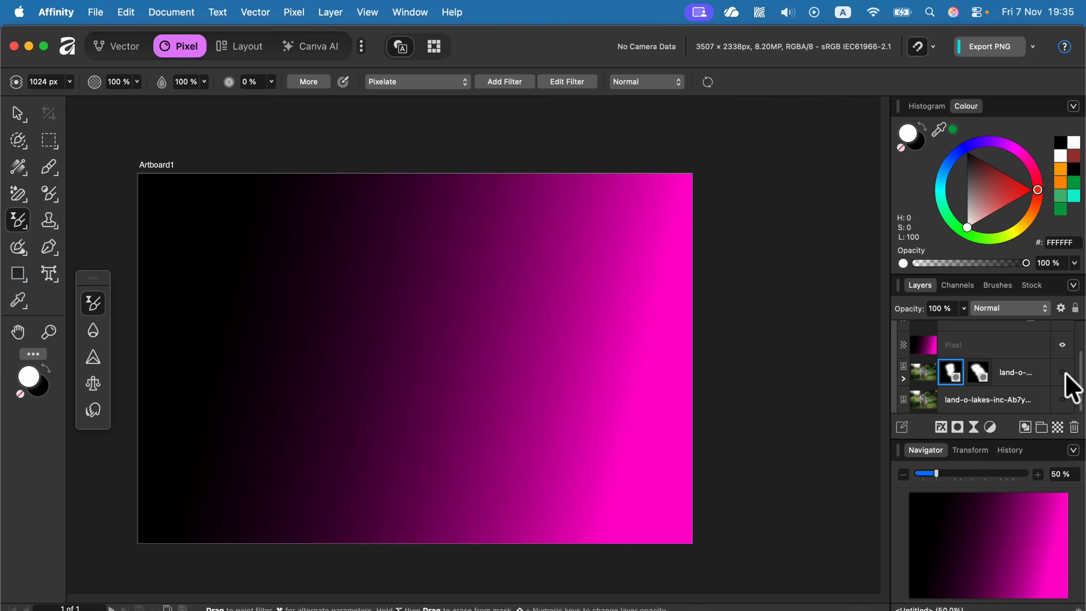
left_click(1064, 372)
double_click(951, 376)
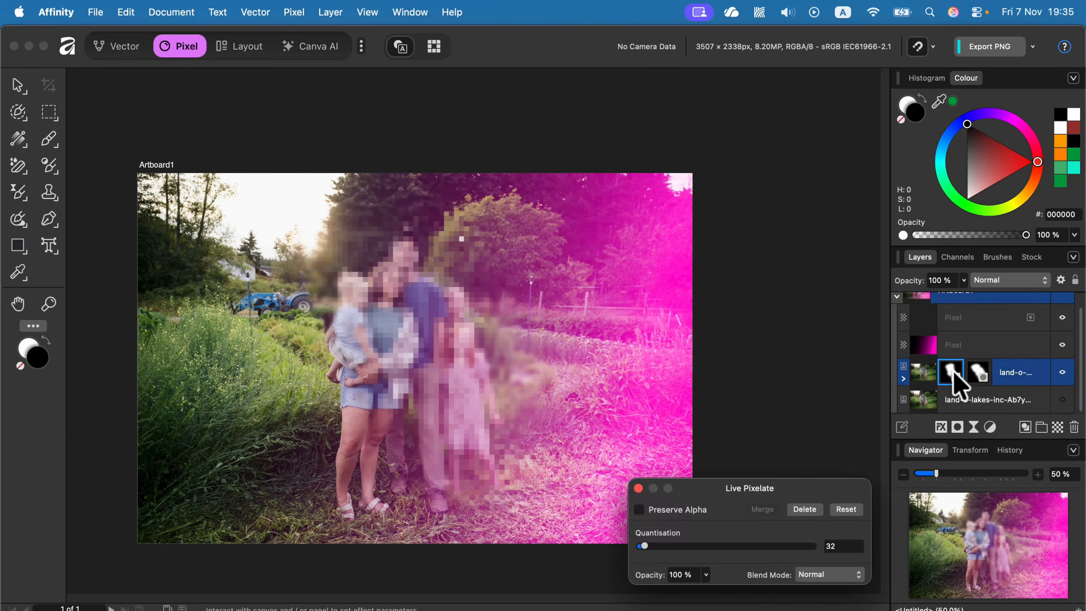
right_click(951, 376)
left_click(957, 376)
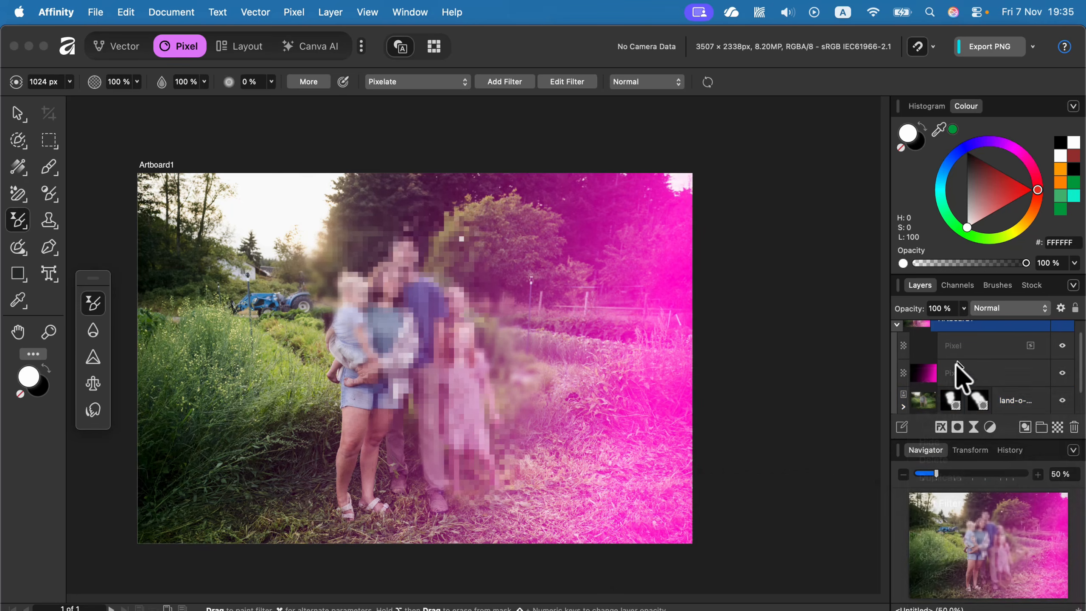
double_click(952, 401)
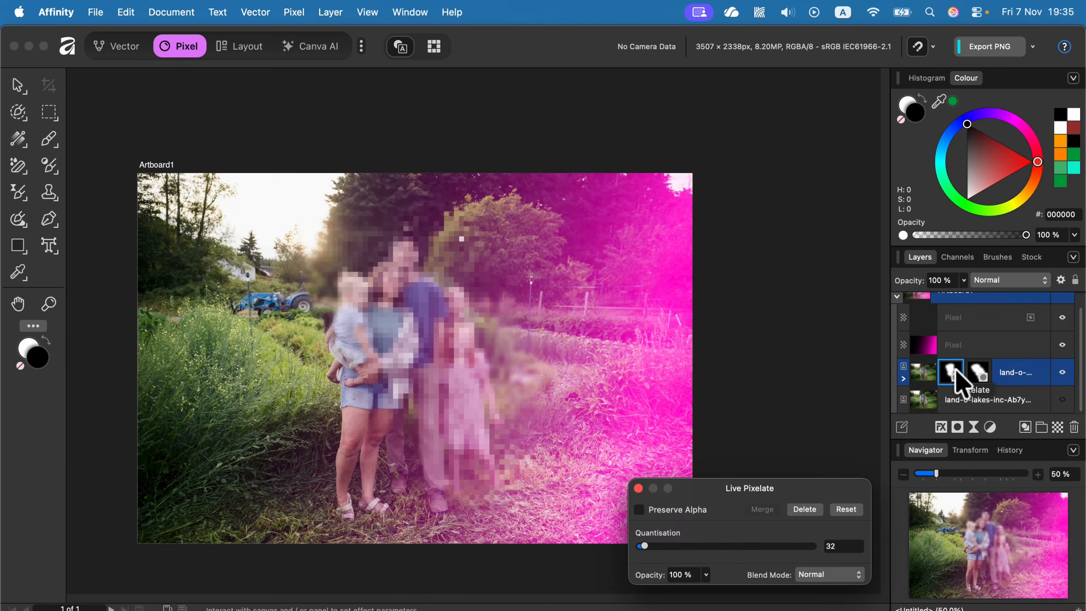
left_click(805, 508)
double_click(950, 400)
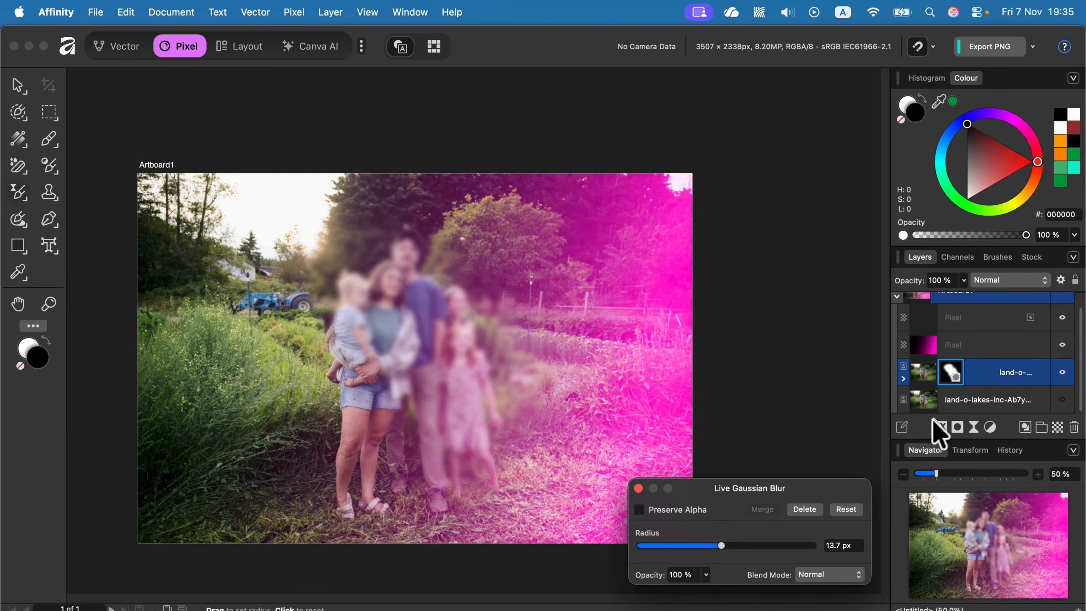
left_click(804, 509)
key("b")
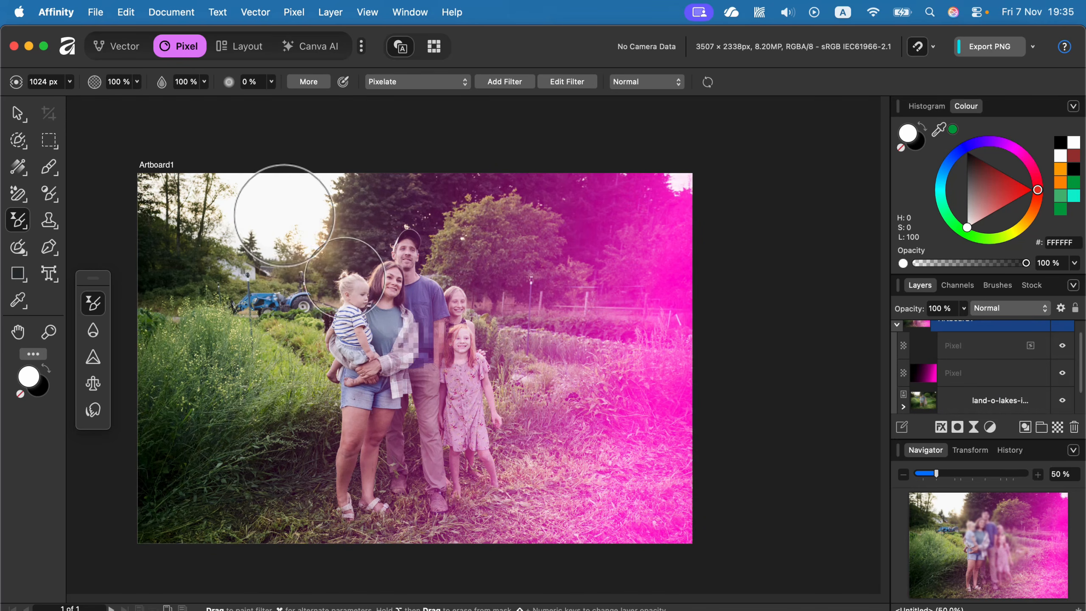
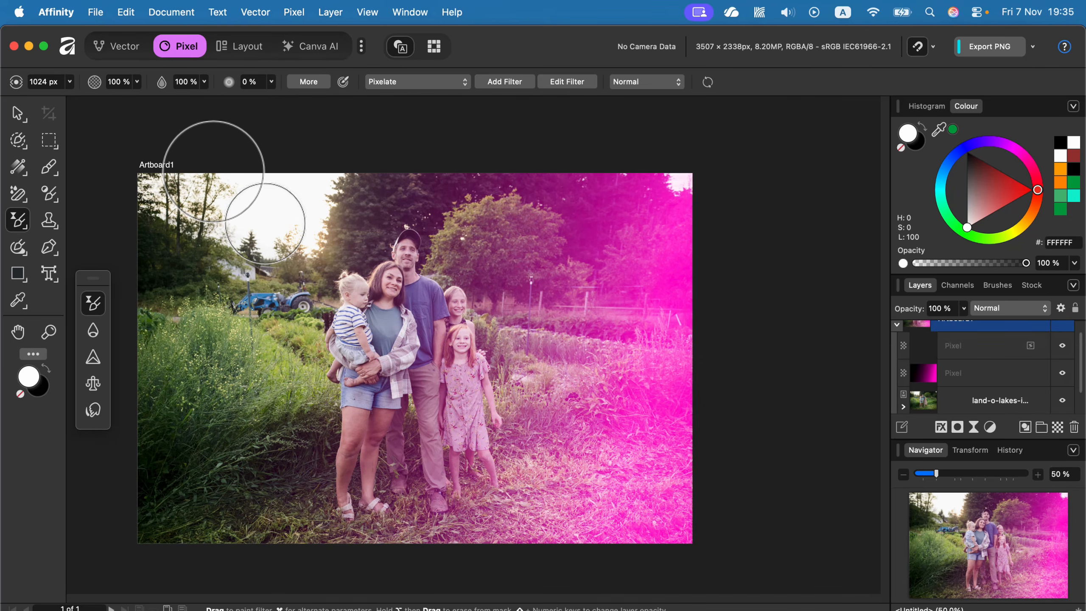
Step: Show the clone and undo brush variants and switch to the Inpainting Brush tool
left_click(52, 222)
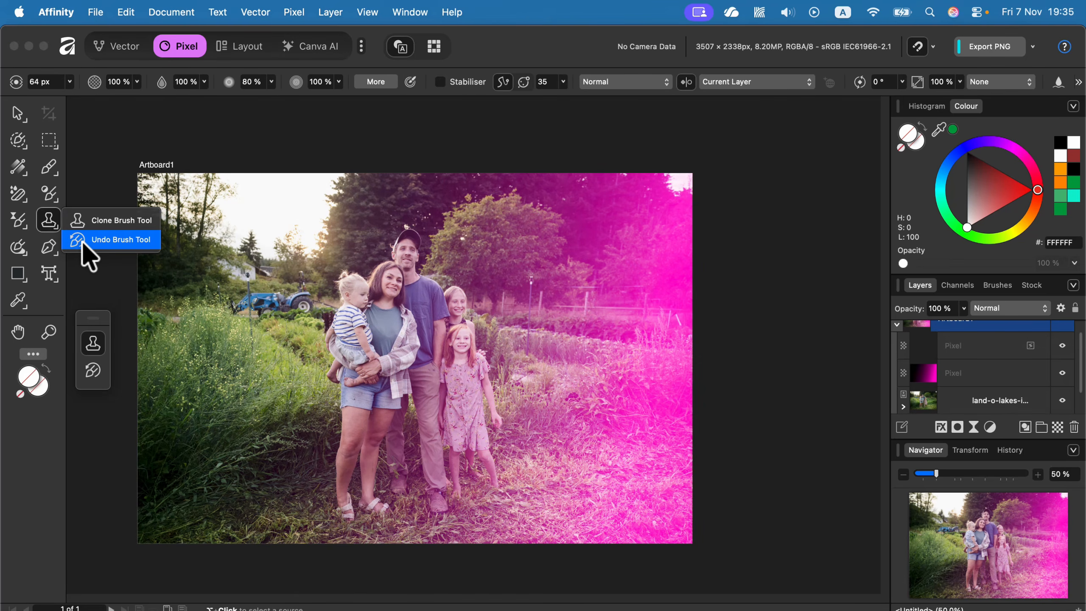
left_click(19, 248)
left_click(22, 251)
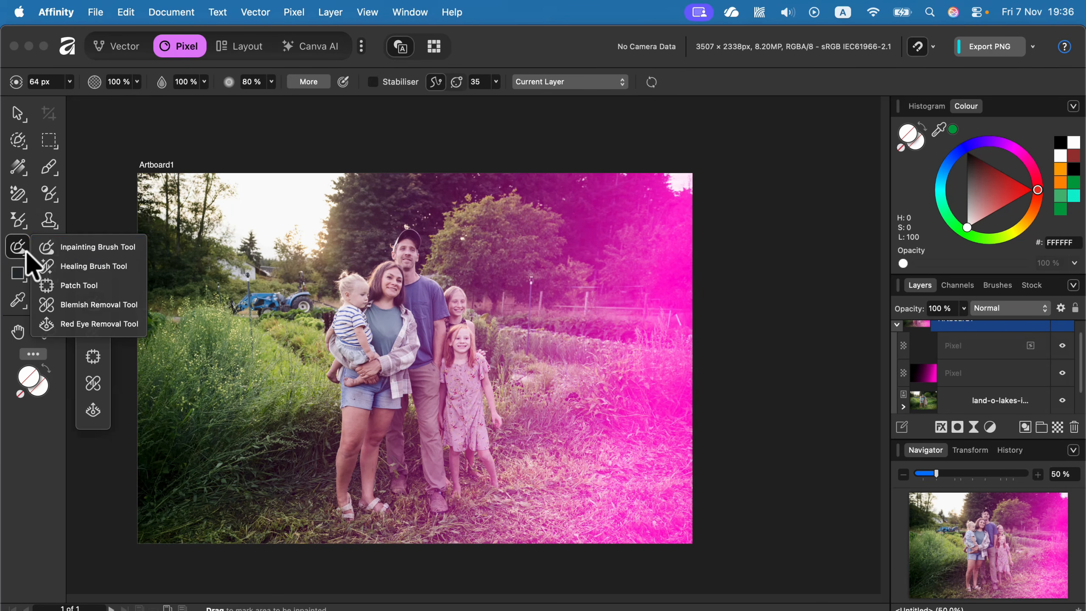
left_click(51, 244)
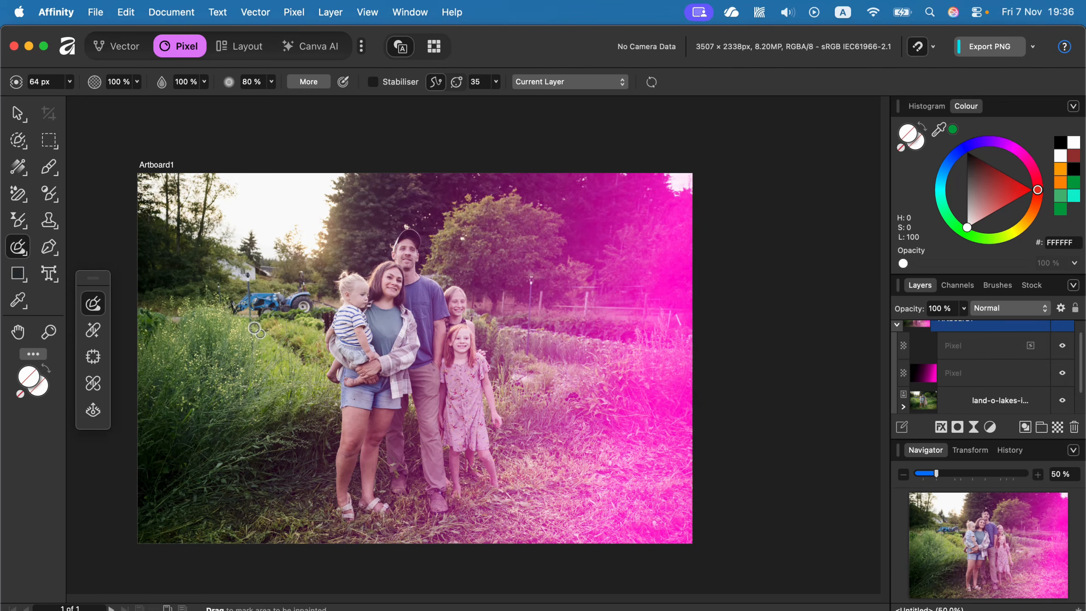
Step: Enlarge the inpainting brush to 111.9 px and, at 100% zoom, inpaint the tractor's upright frame and the two posts on the photo layer
key("super+1")
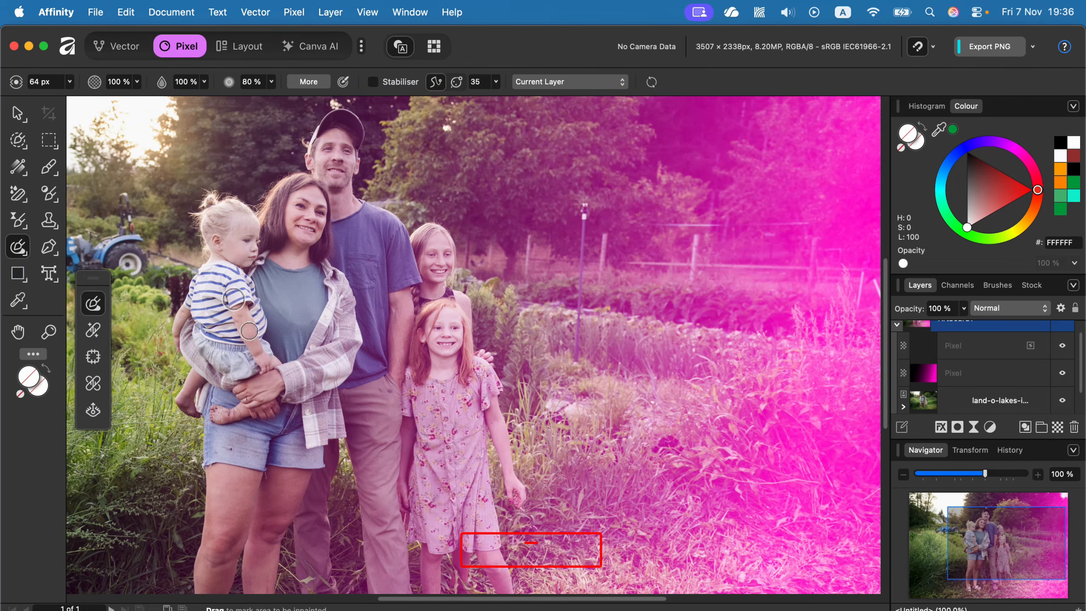
scroll(240, 315, "left", 10)
key("bracketright")
key("bracketright")
key("bracketright")
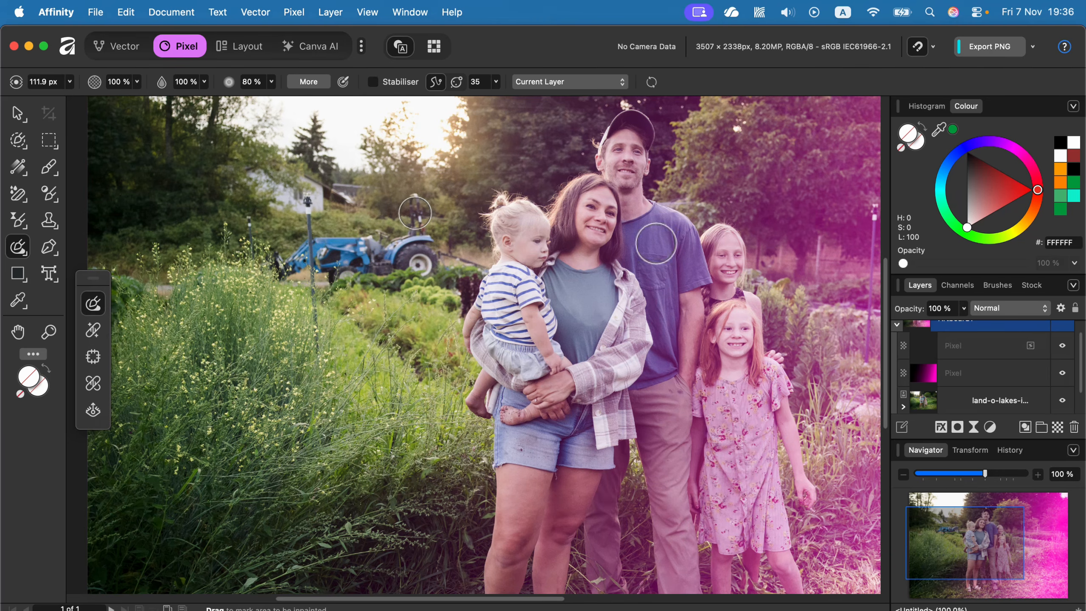
left_click(1017, 401)
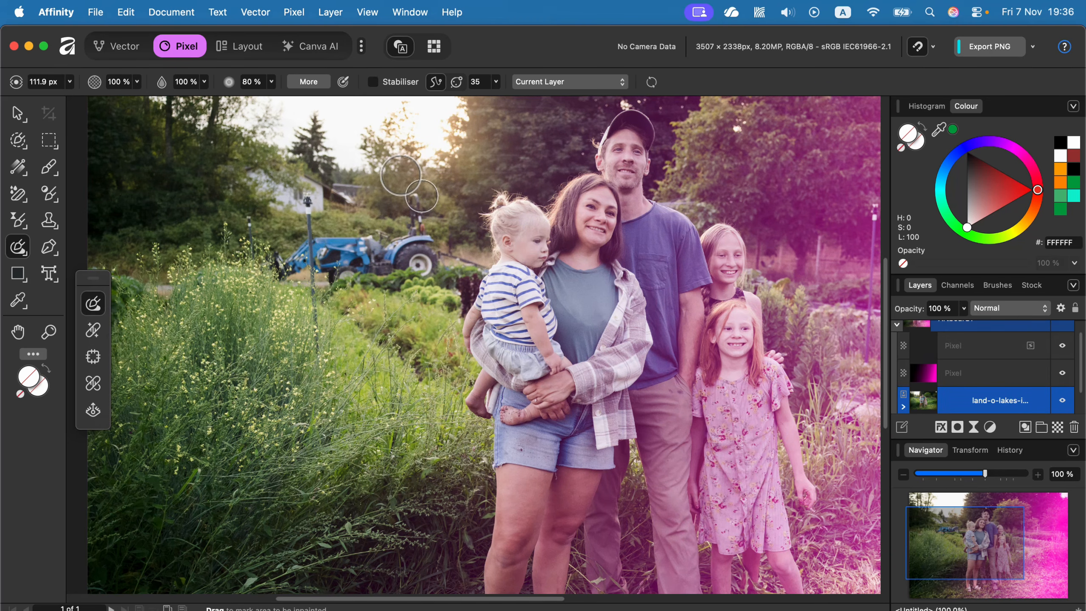
left_click_drag(411, 185, 416, 231)
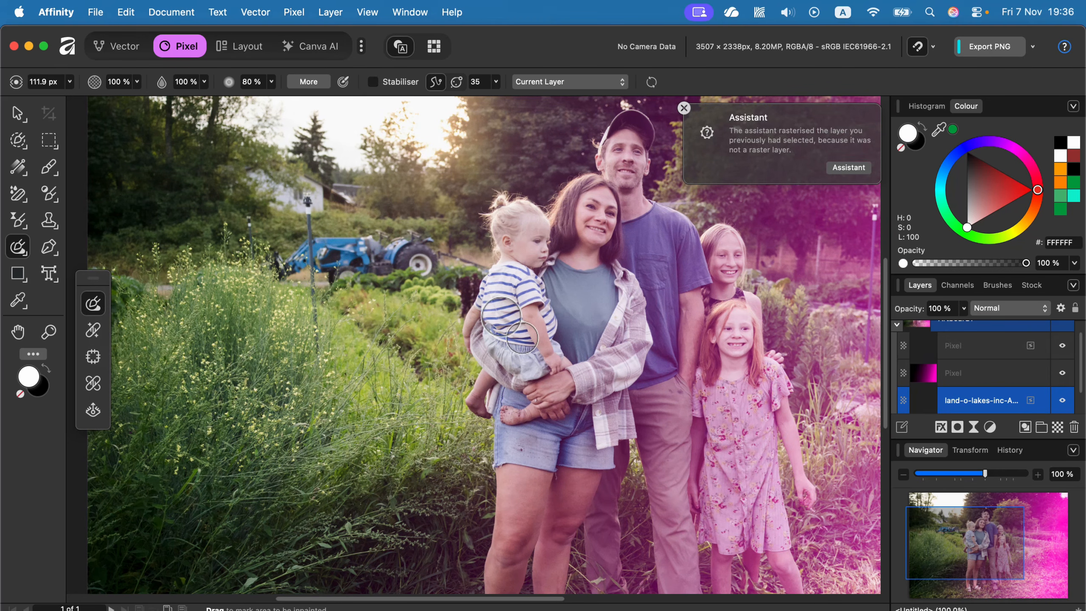
left_click_drag(312, 208, 312, 229)
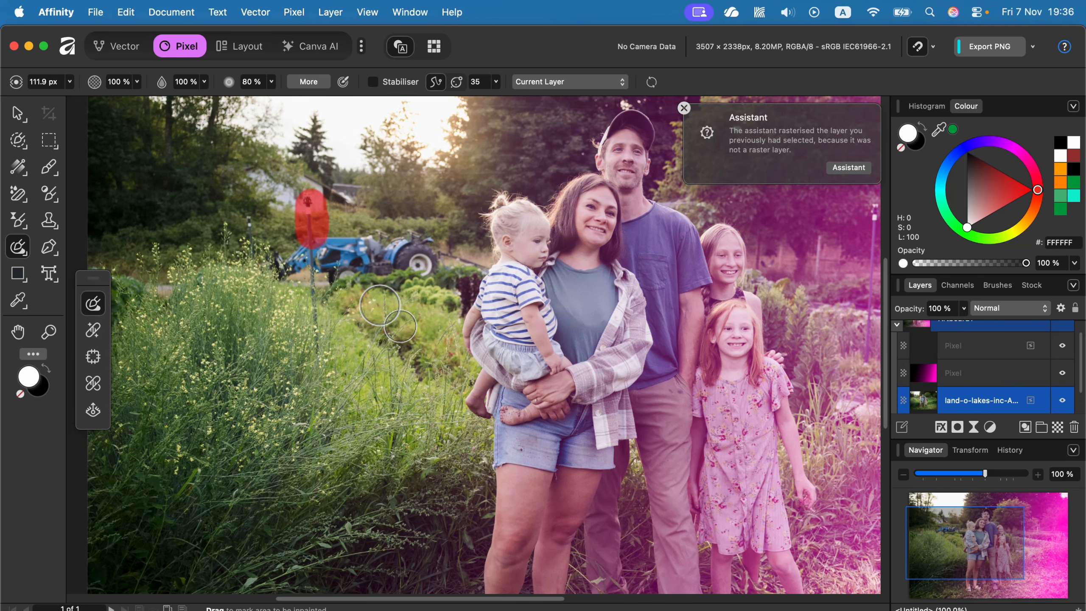
left_click_drag(245, 206, 249, 270)
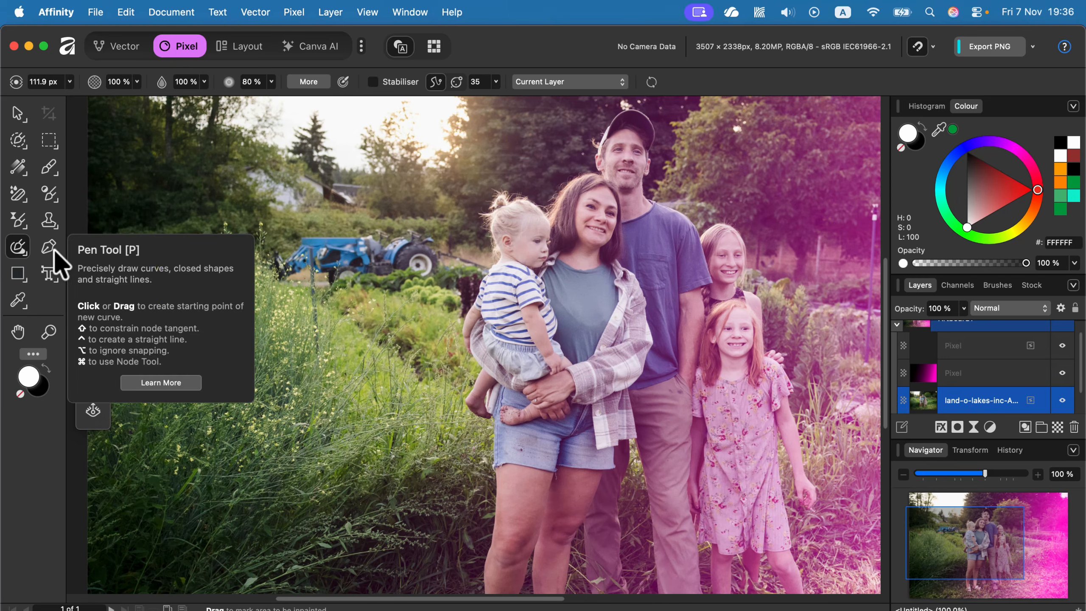
Step: Switch to the Pen tool
left_click(57, 254)
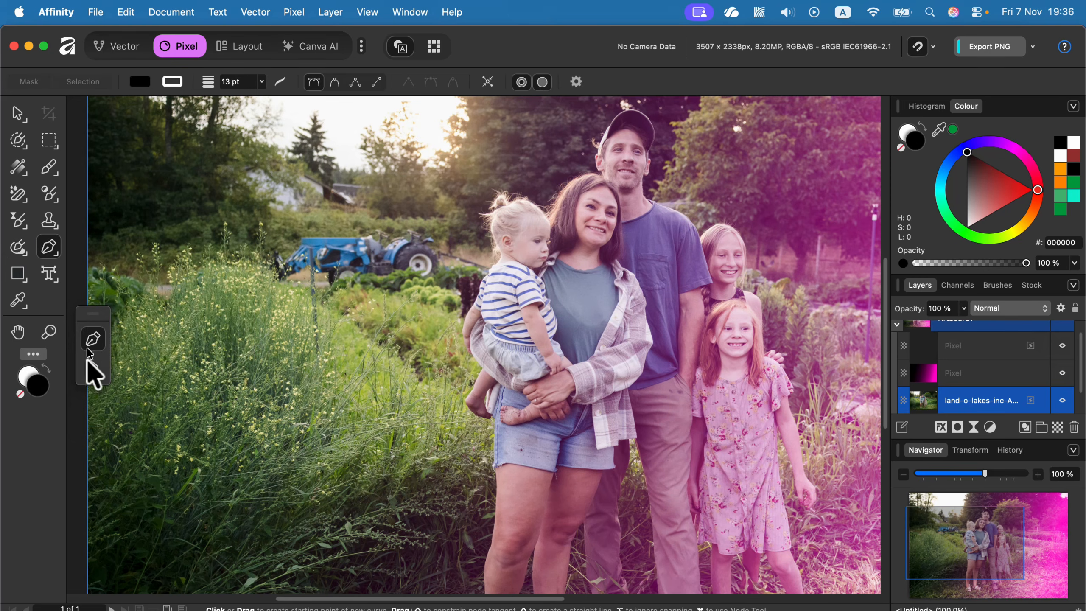
left_click(51, 250)
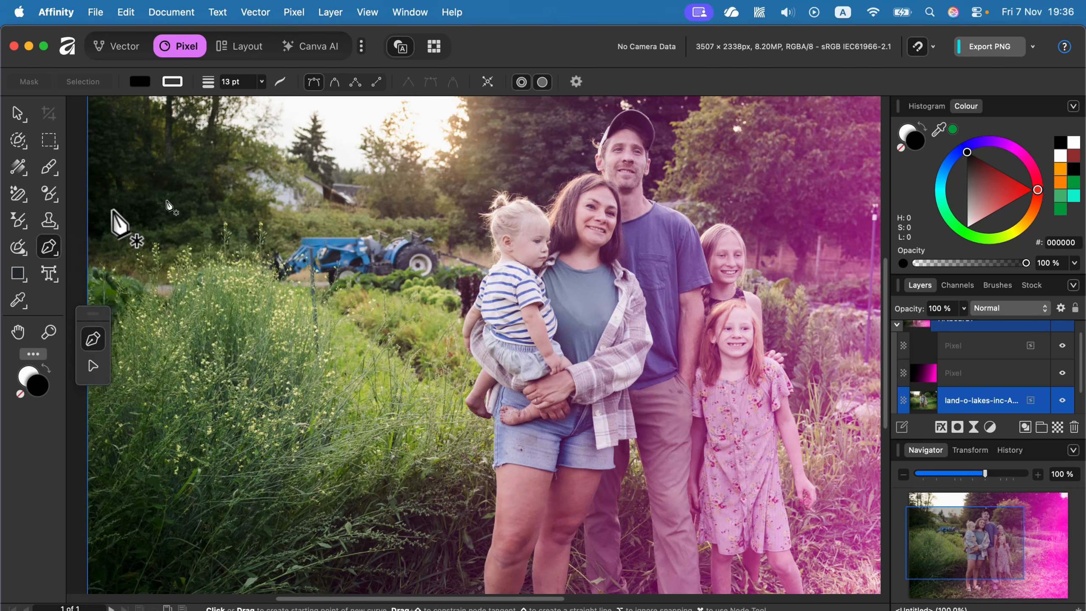
Step: Switch briefly to the Vector studio to compare its tools, and return to the Pixel studio
left_click(55, 252)
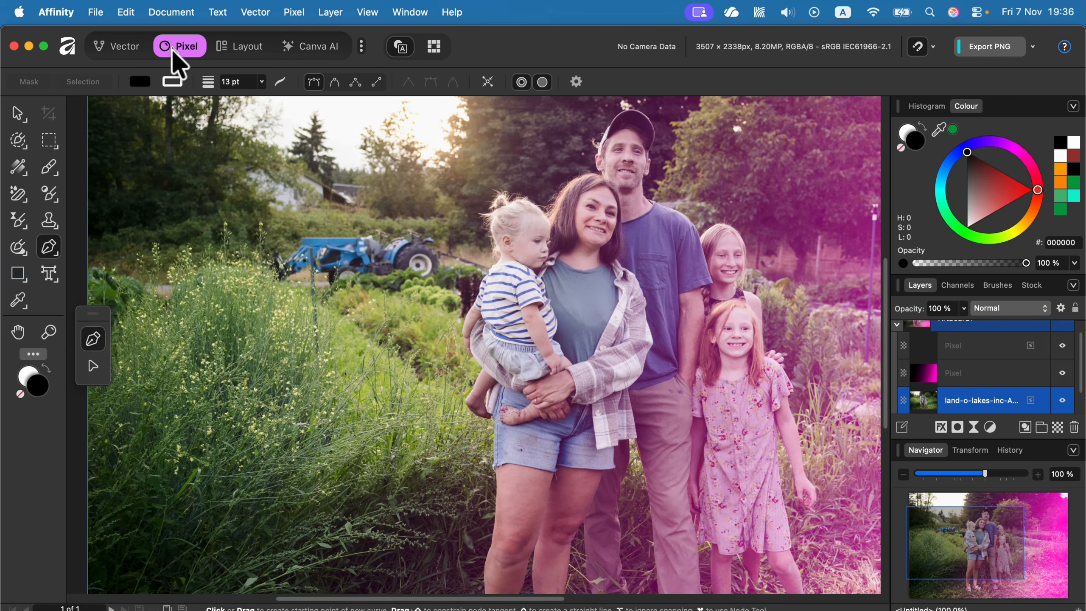
left_click(121, 48)
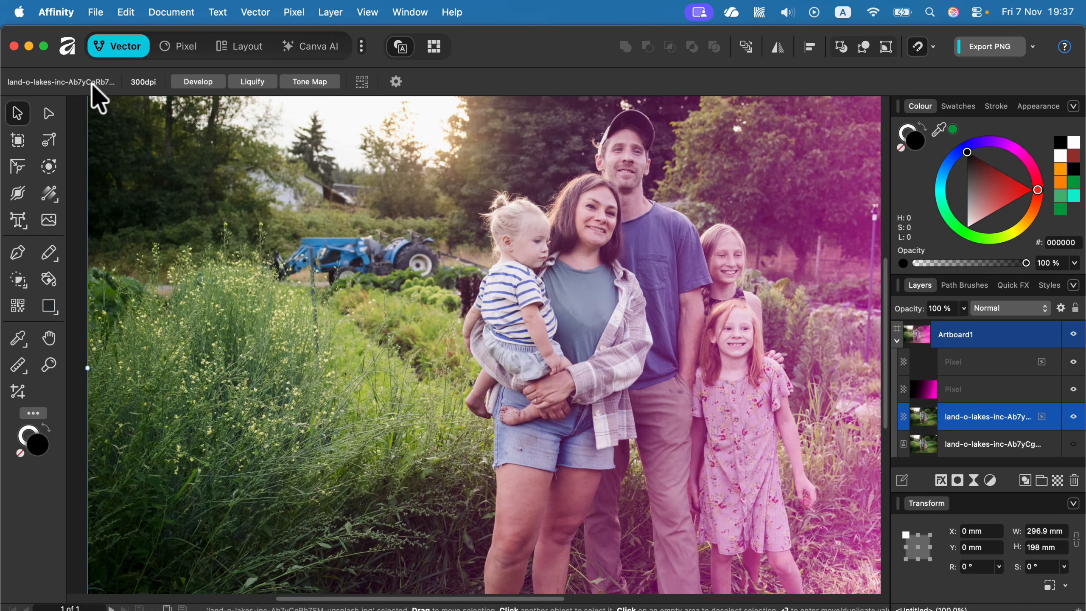
left_click(194, 46)
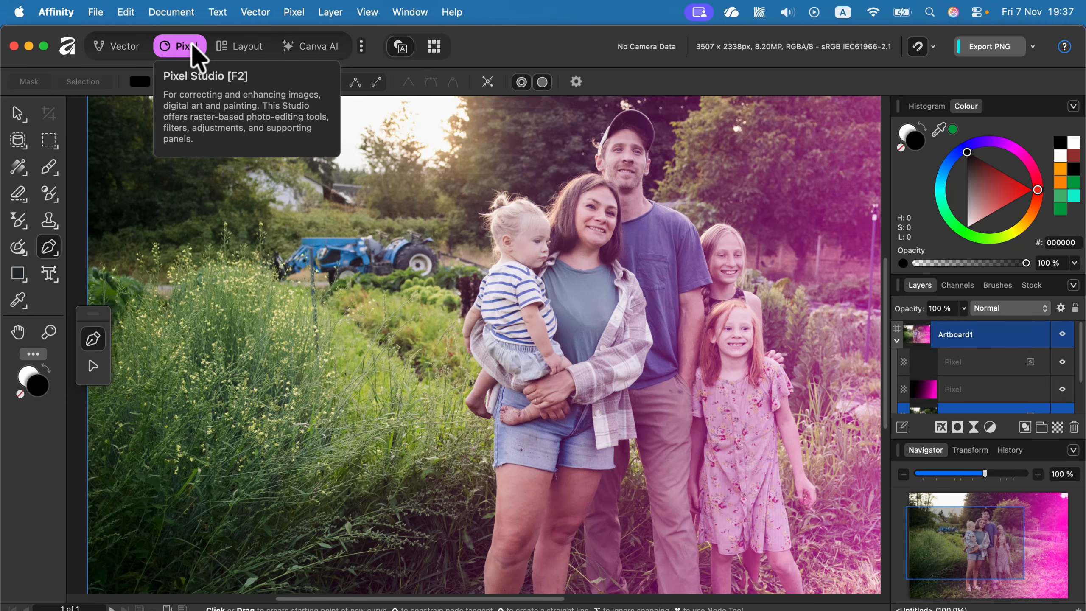
Step: Show the shape tool, text tool and colour picker variants available in the Pixel studio
left_click(18, 276)
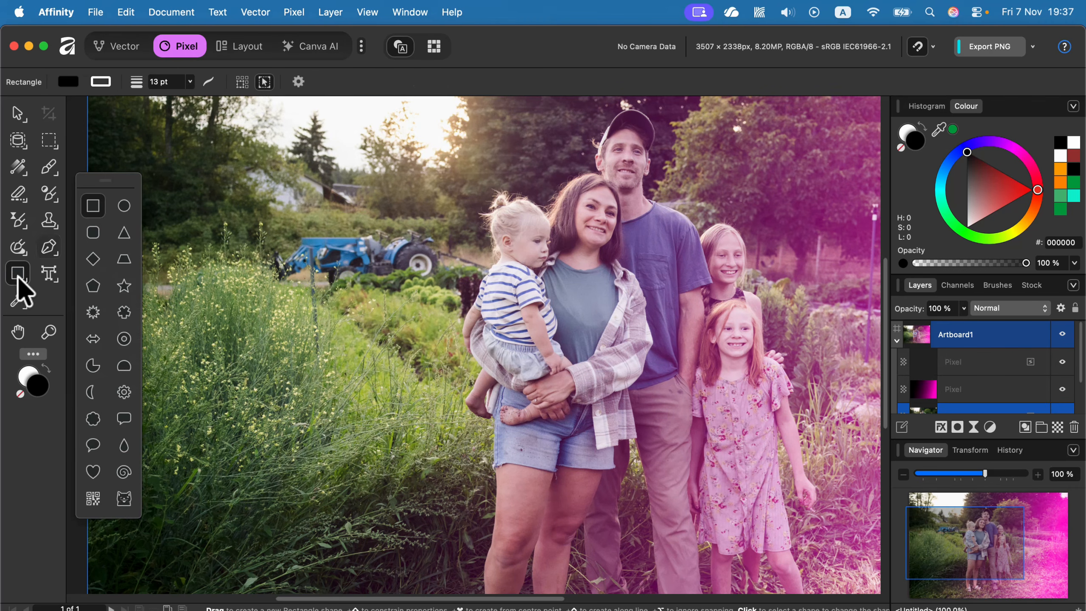
left_click(52, 275)
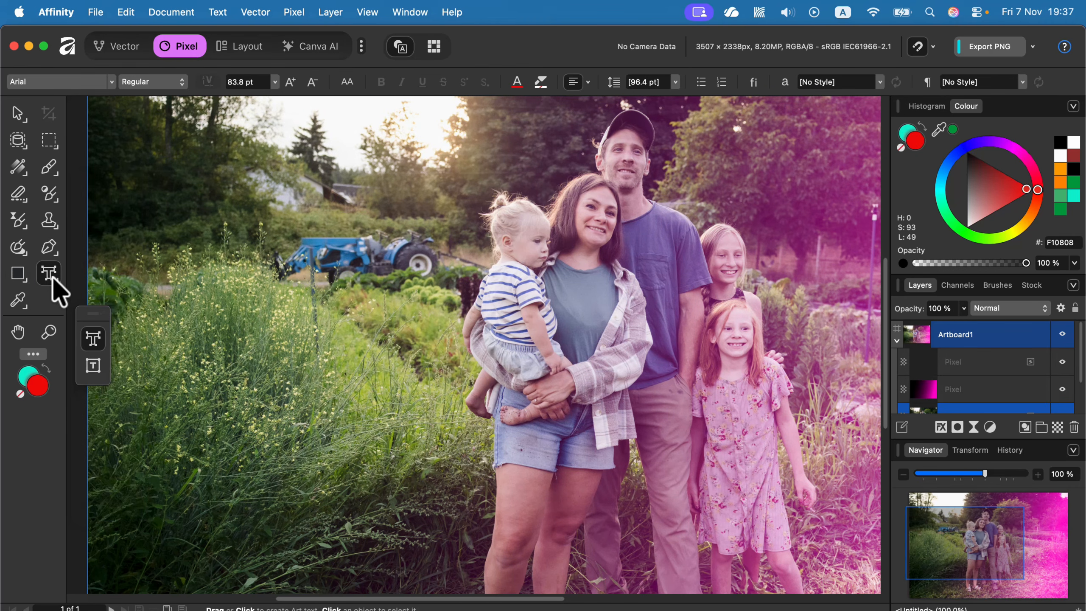
left_click(18, 300)
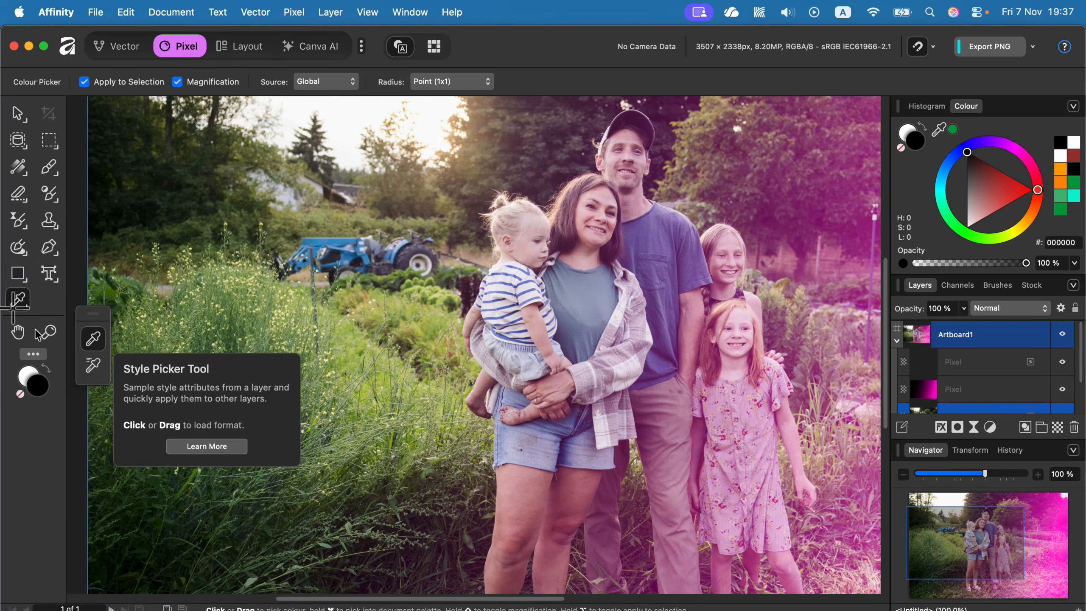
Step: Switch to the Layout studio and add three blank artboards after Artboard1
left_click(237, 46)
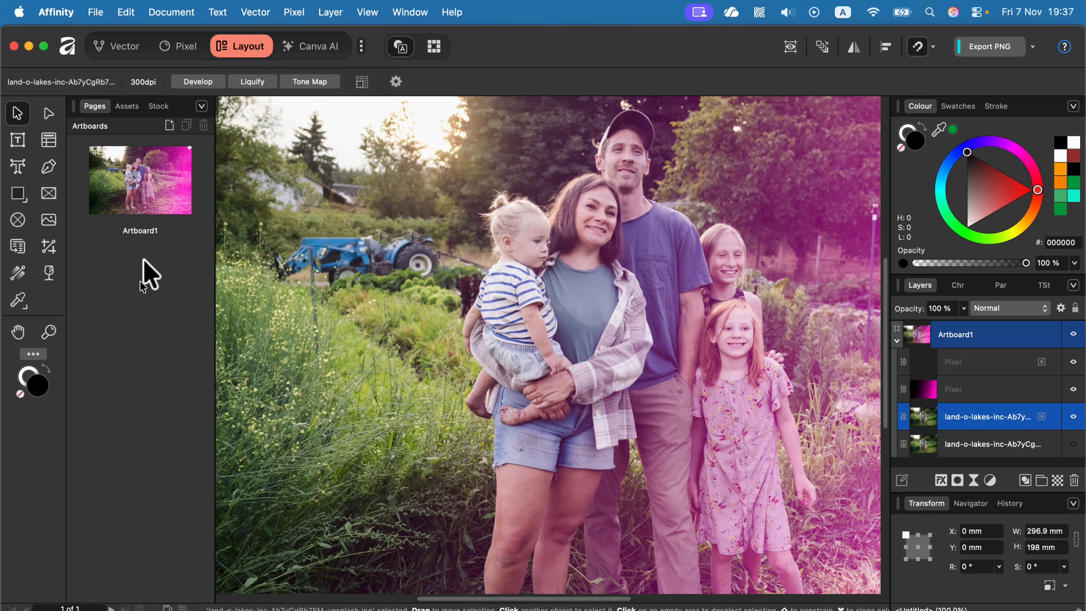
left_click(169, 125)
left_click(169, 125)
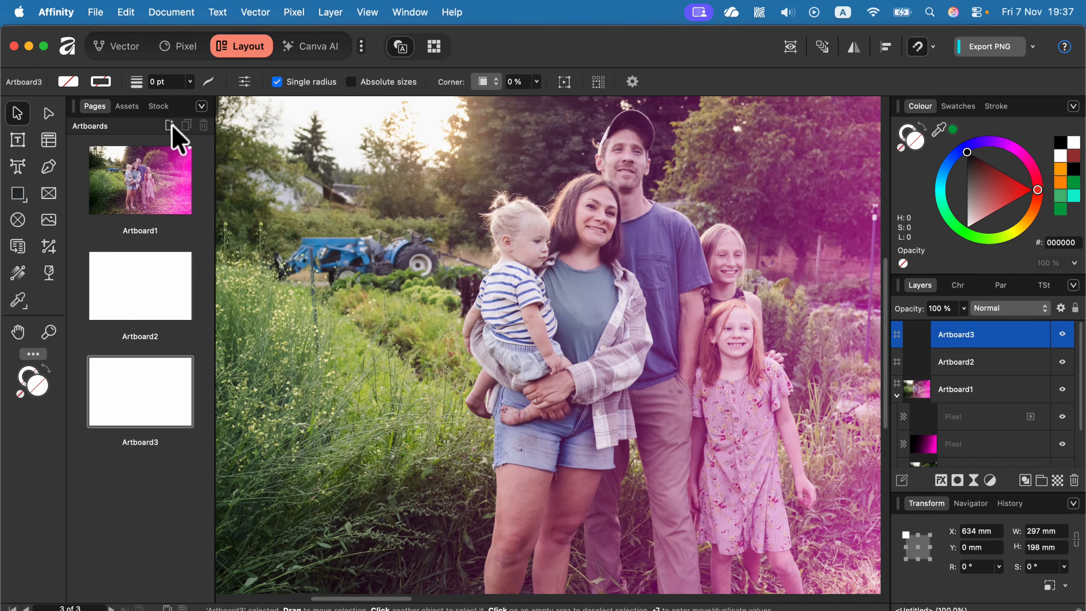
left_click(169, 126)
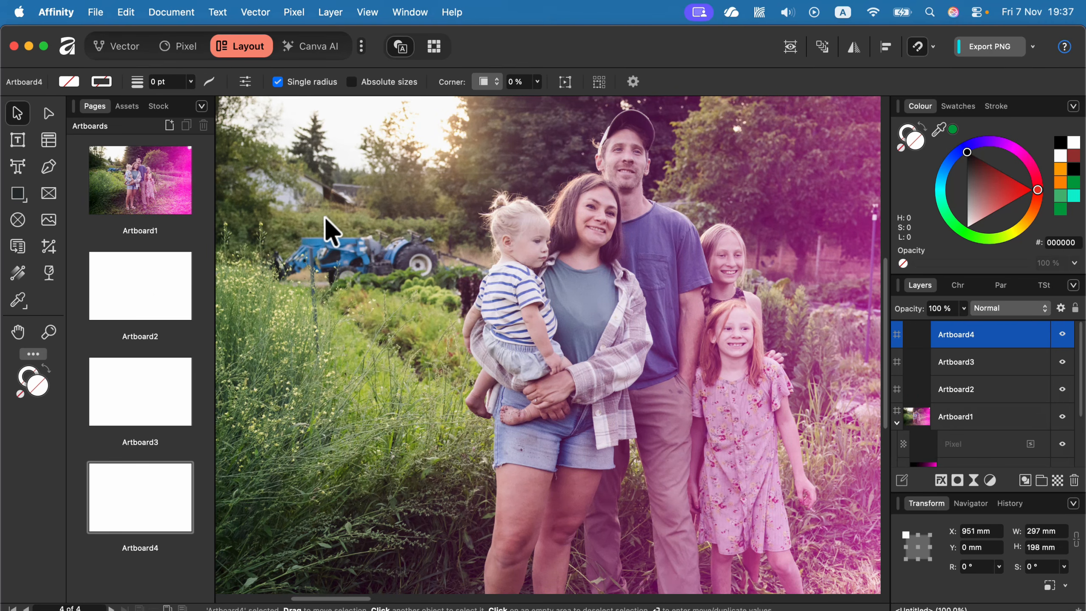
Step: Zoom out to 25%, deselect everything and look along the row of artboards
key("super+minus")
key("super+minus")
key("super+minus")
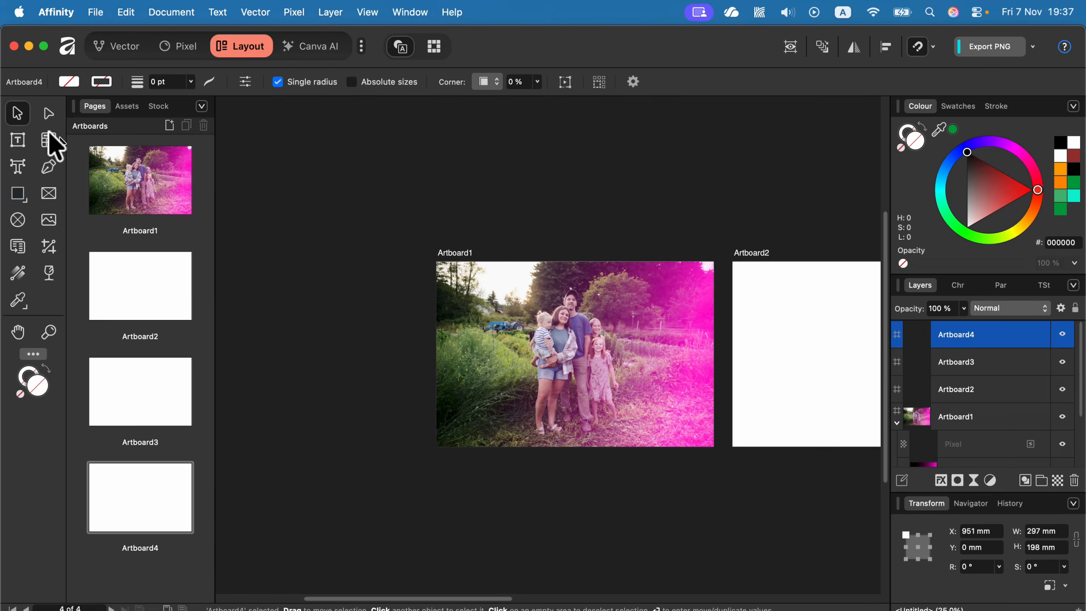
left_click(489, 190)
key("space")
left_click_drag(674, 189, 409, 184)
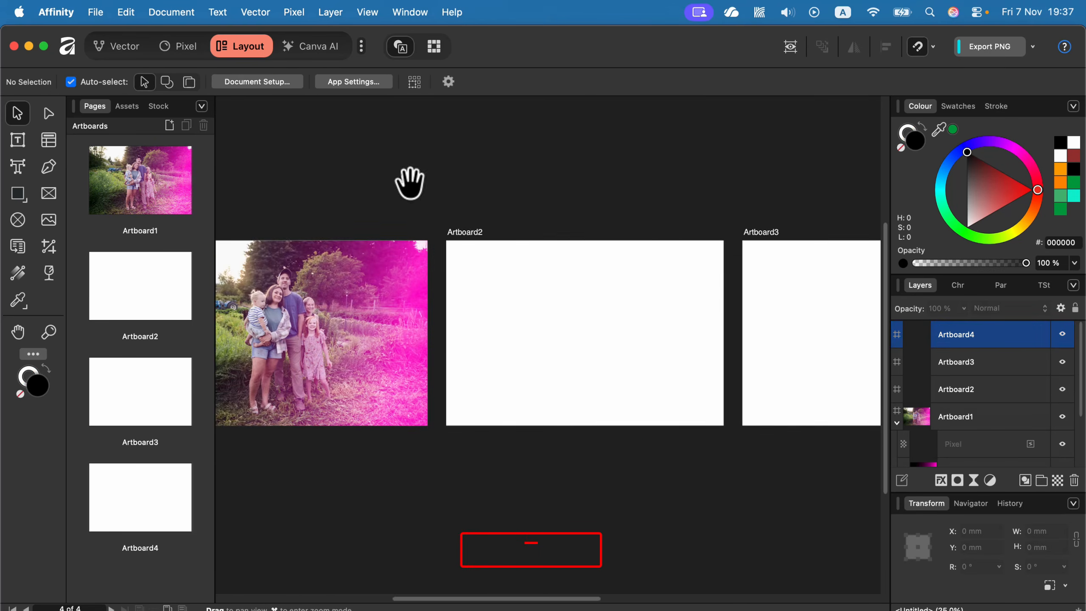
scroll(409, 183, "right", 8)
scroll(635, 242, "left", 14)
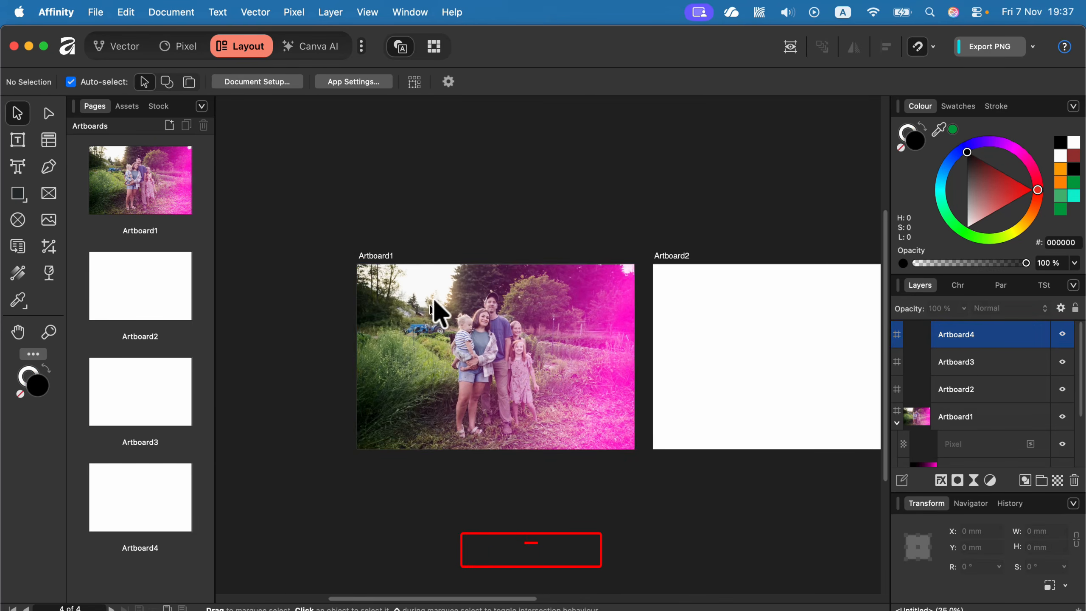
Step: Delete the magenta gradient pixel layer covering the family photo on Artboard1
left_click(432, 298)
left_click_drag(634, 449, 528, 378)
left_click(513, 380)
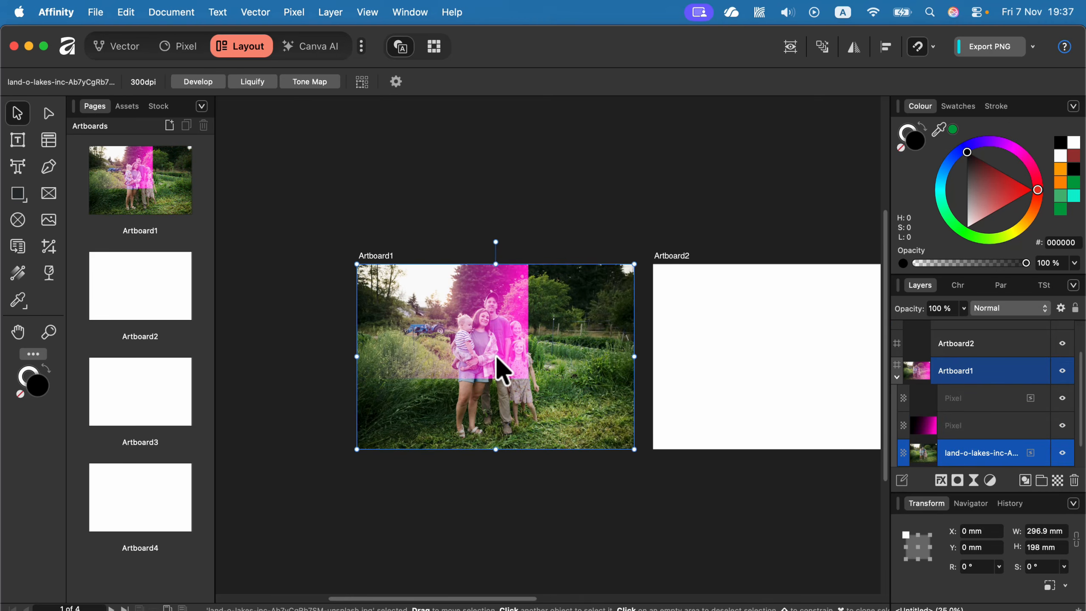
left_click(502, 370)
key("BackSpace")
Step: Scale the family photo to about 148.5 × 99 mm and place it near Artboard1's upper-left corner at about X 8.2, Y 9.7 mm
left_click_drag(635, 450, 475, 376)
left_click(560, 352)
mouse_move(421, 311)
left_mouse_down()
mouse_move(433, 351)
mouse_move(428, 331)
left_mouse_up()
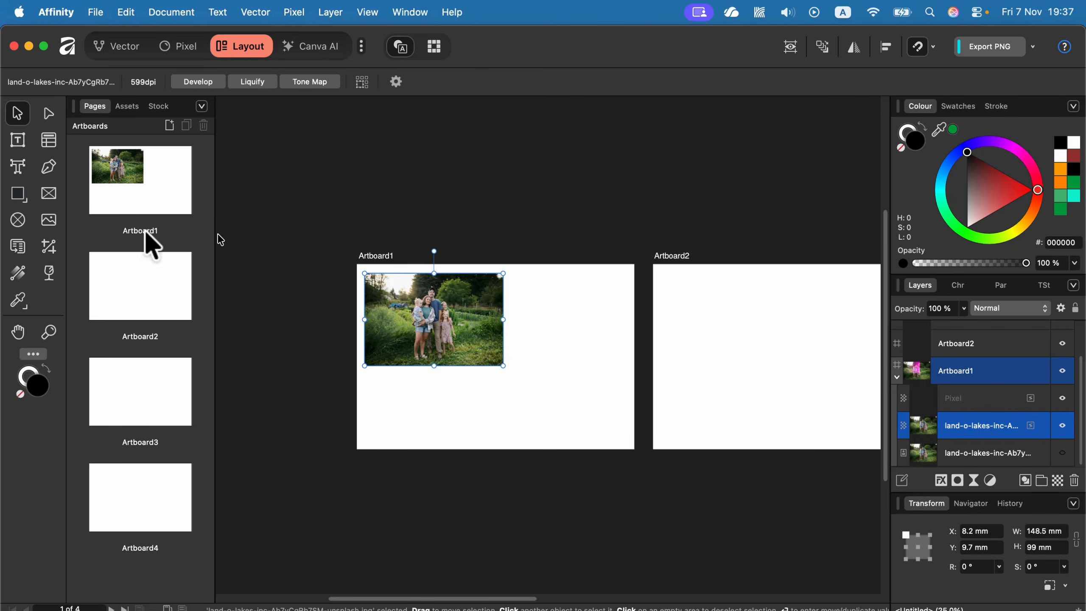
Step: Draw a text frame about 115 × 179 mm to the right of the photo on Artboard1 and insert filler text into it
left_click(18, 143)
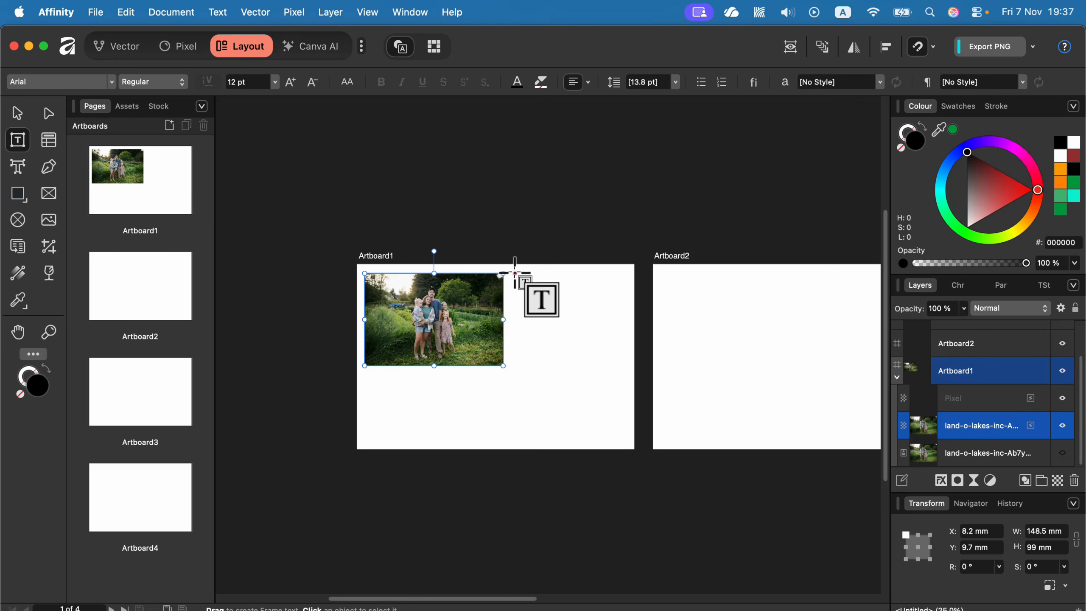
left_click_drag(515, 273, 616, 438)
left_click_drag(627, 435, 622, 442)
left_click(17, 113)
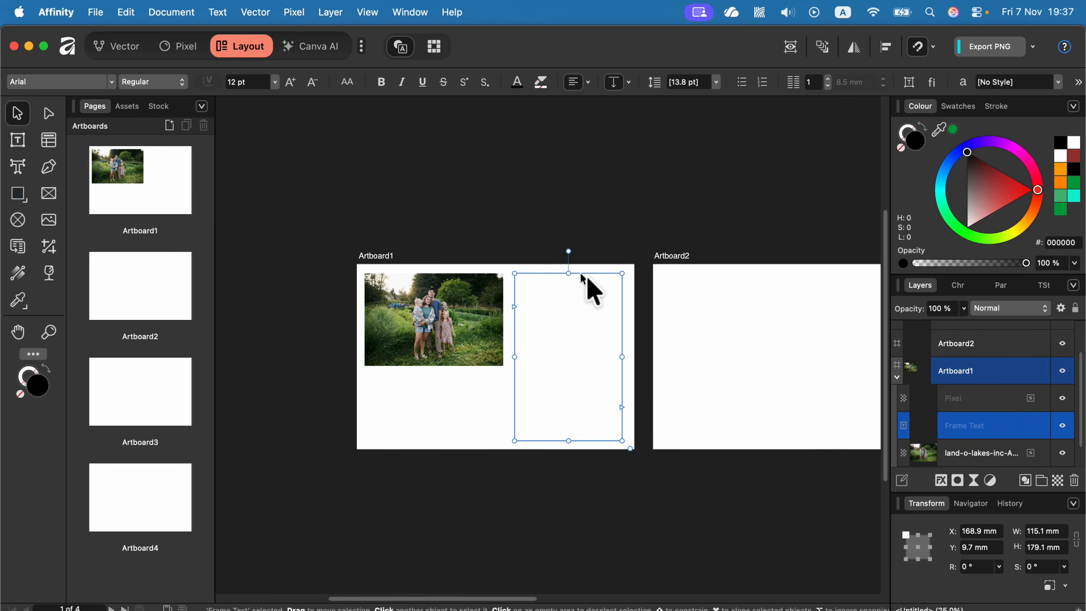
left_click(217, 12)
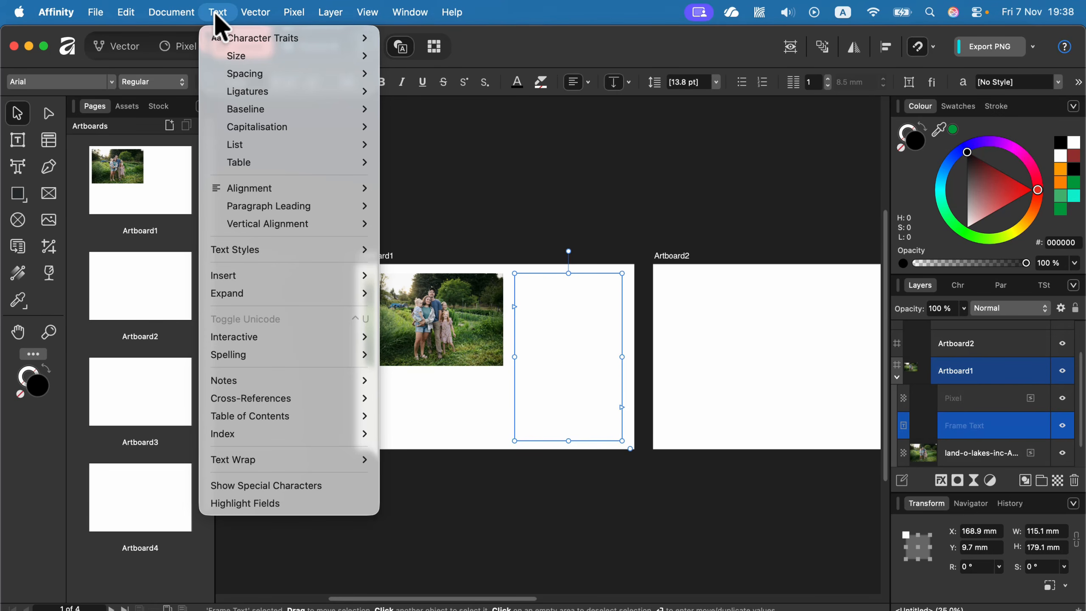
mouse_move(324, 272)
left_click(408, 276)
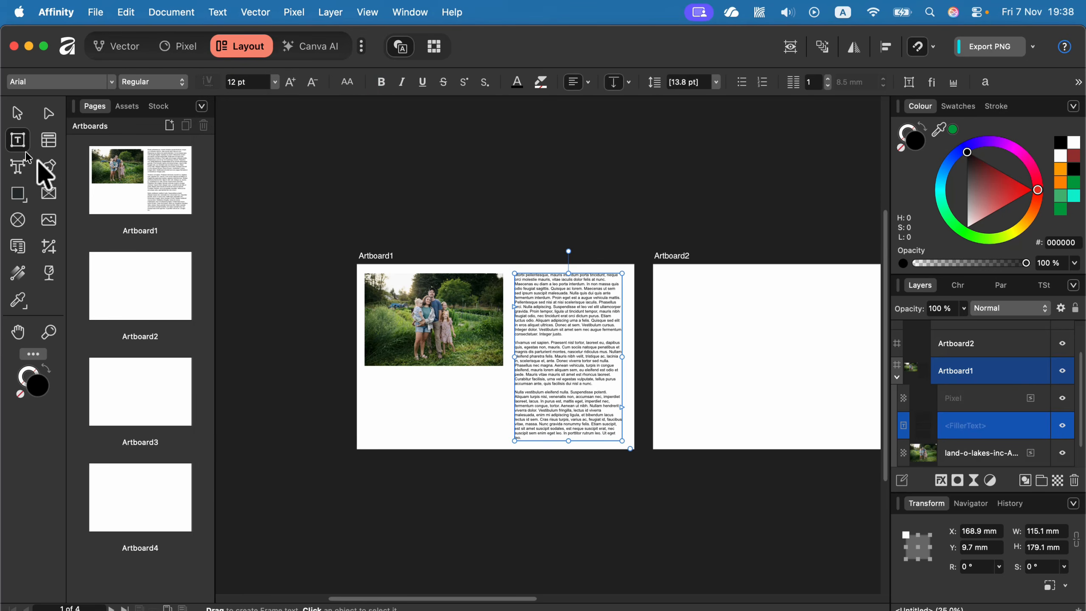
Step: Draw a text frame about 190 × 89 mm on Artboard2 and flow the overflowing filler text from Artboard1's frame into it
left_click_drag(663, 273, 840, 356)
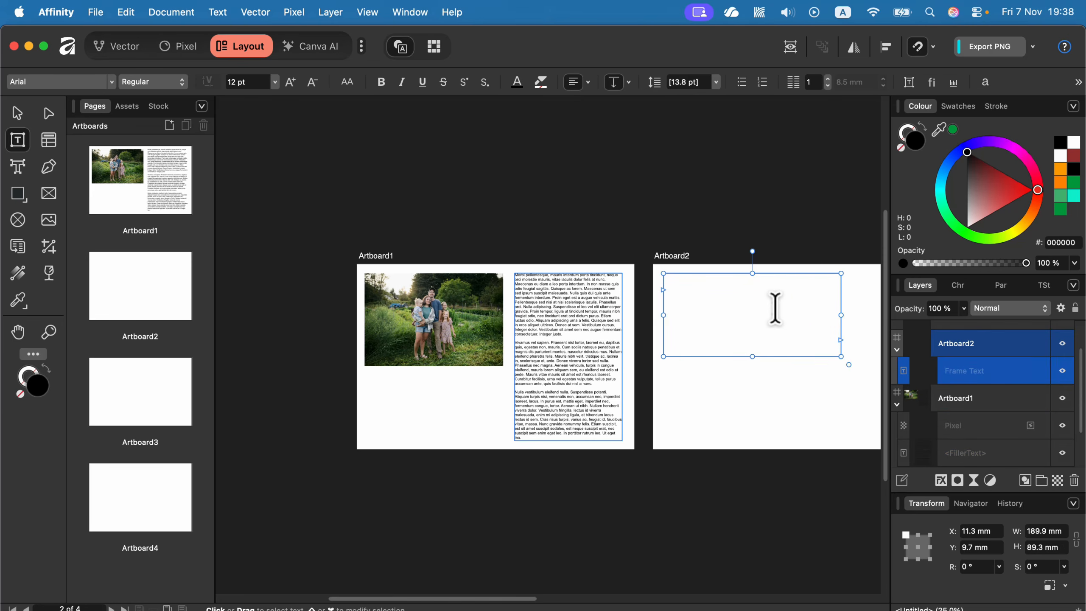
left_click(574, 324)
left_click(622, 407)
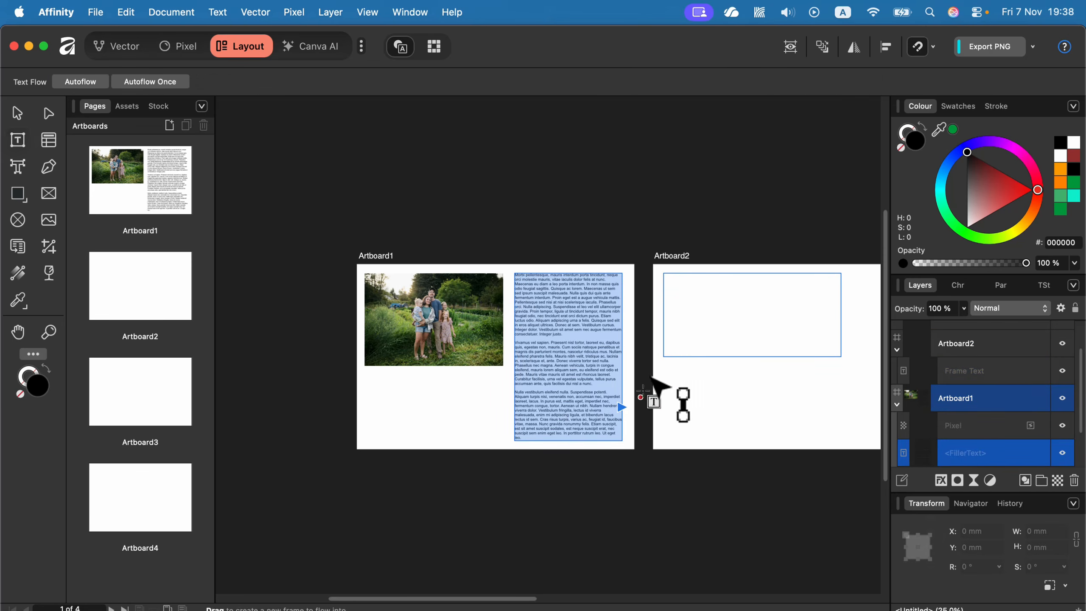
left_click(677, 312)
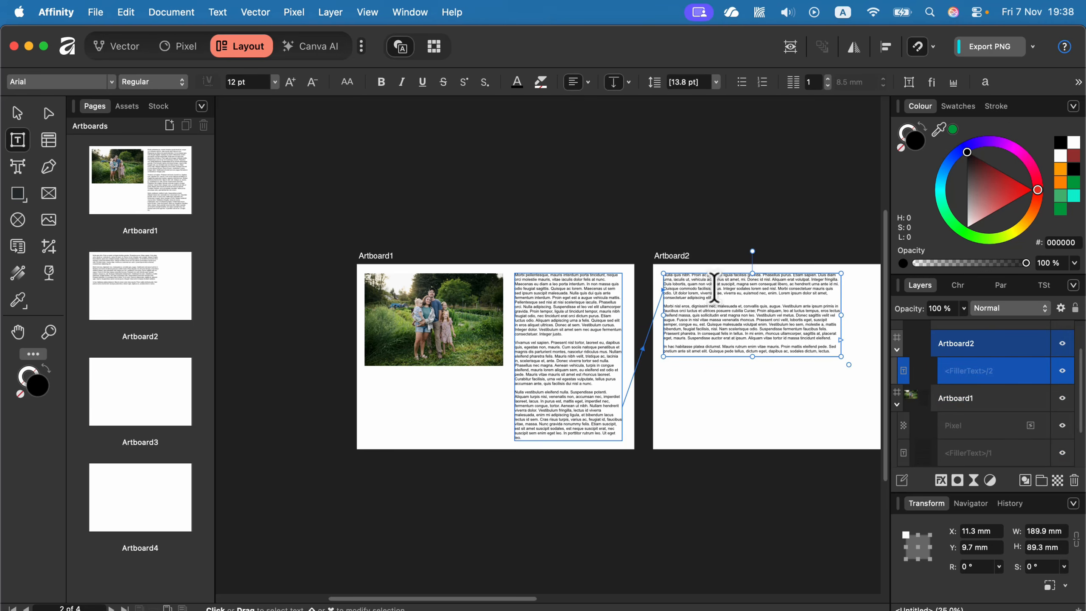
left_click(16, 113)
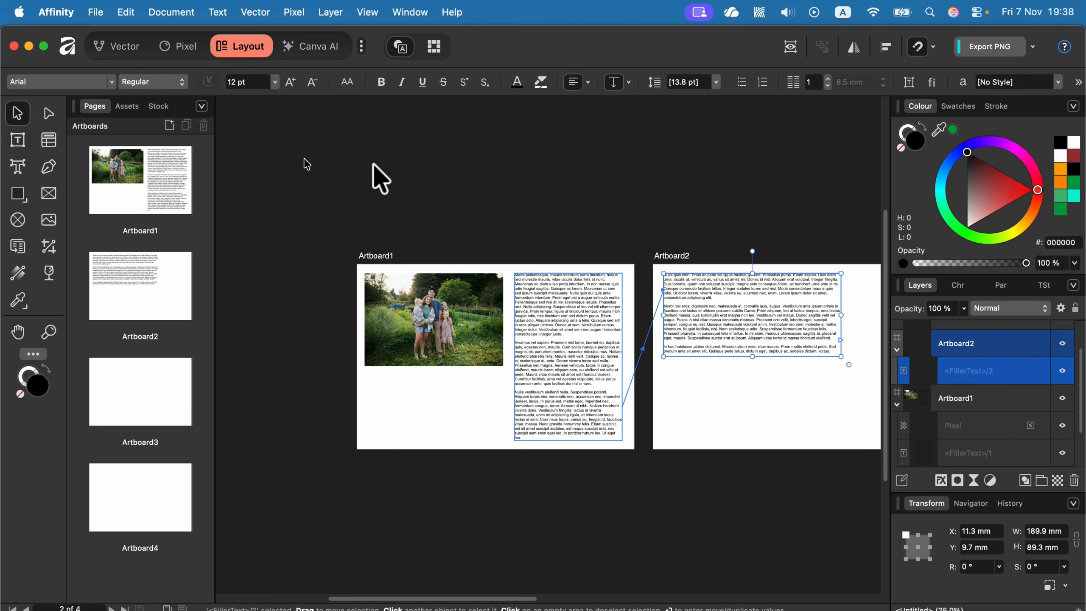
left_click(375, 174)
Step: Draw an empty picture frame about 190 × 80 mm below the text frame on Artboard2
left_click_drag(749, 429, 538, 388)
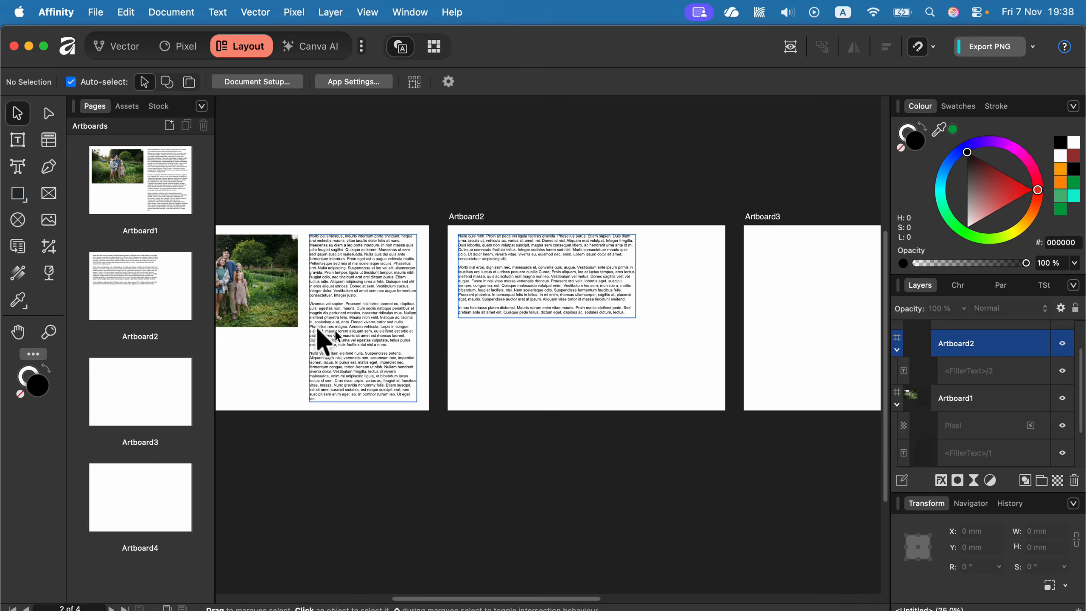
left_click(49, 193)
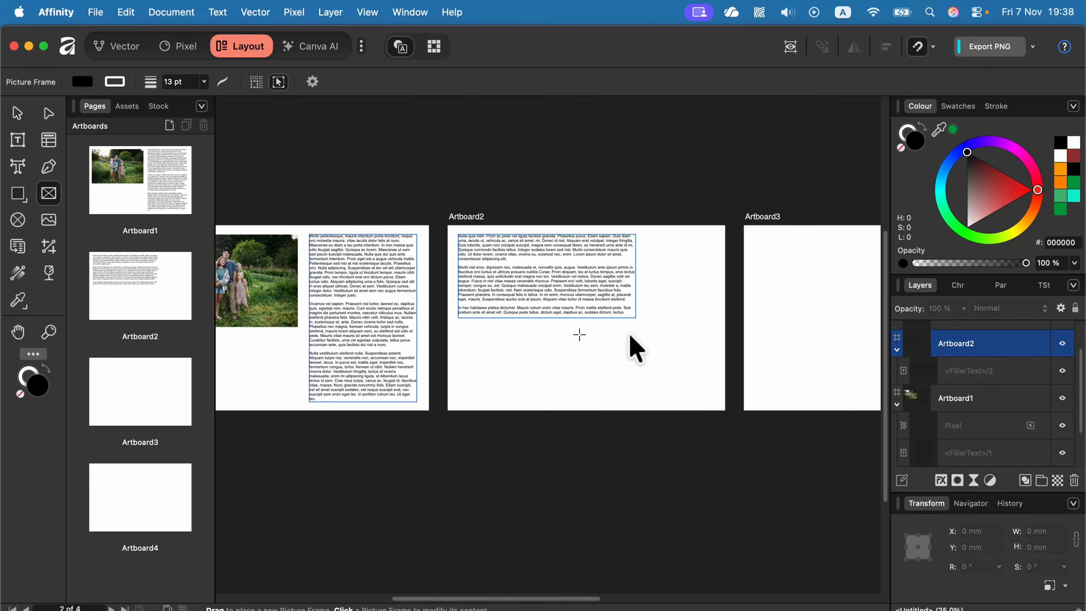
left_click_drag(458, 327, 639, 402)
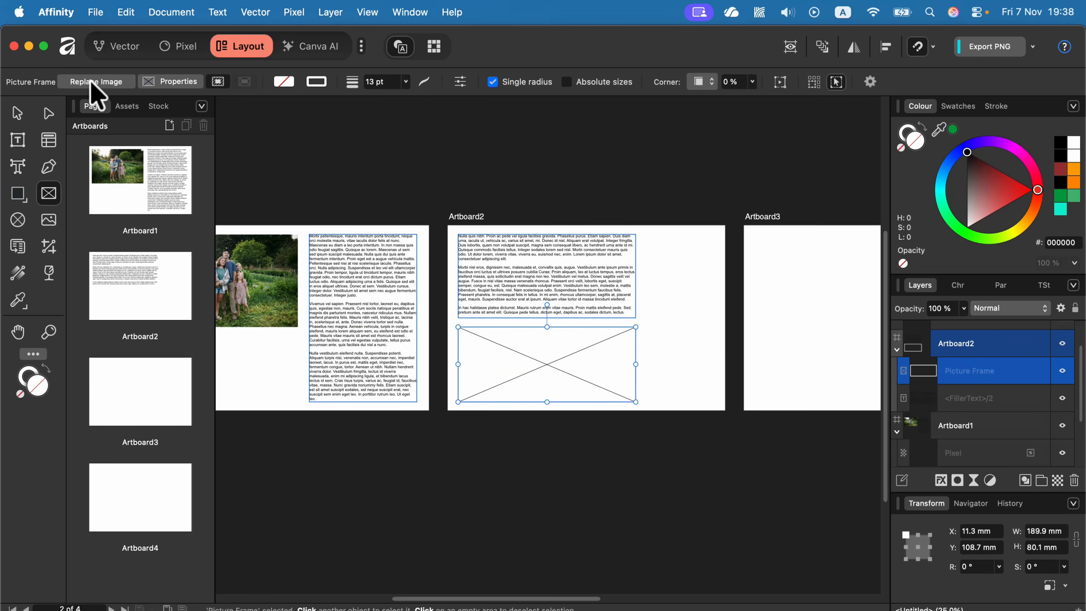
left_click(15, 119)
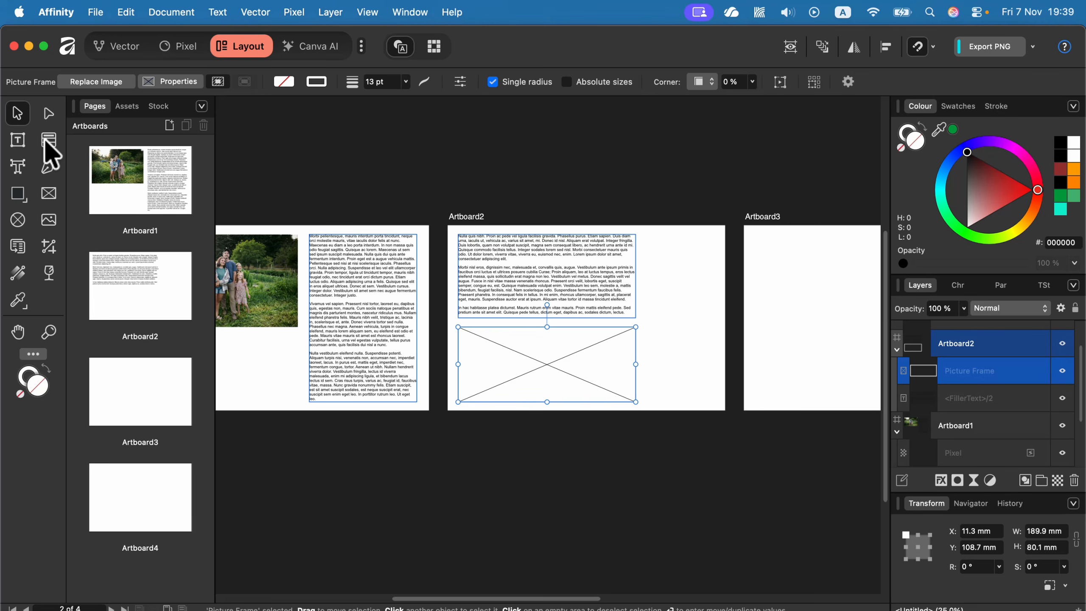
Step: Draw a table about 78 × 167 mm to the right of the text and picture frames on Artboard2
left_click(47, 141)
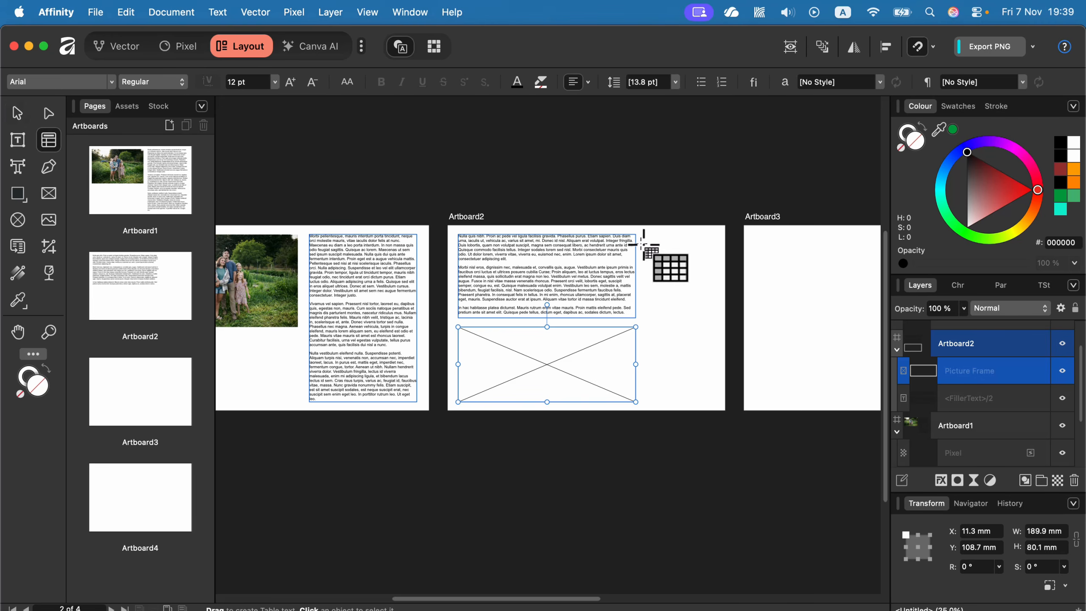
left_click_drag(644, 235, 716, 390)
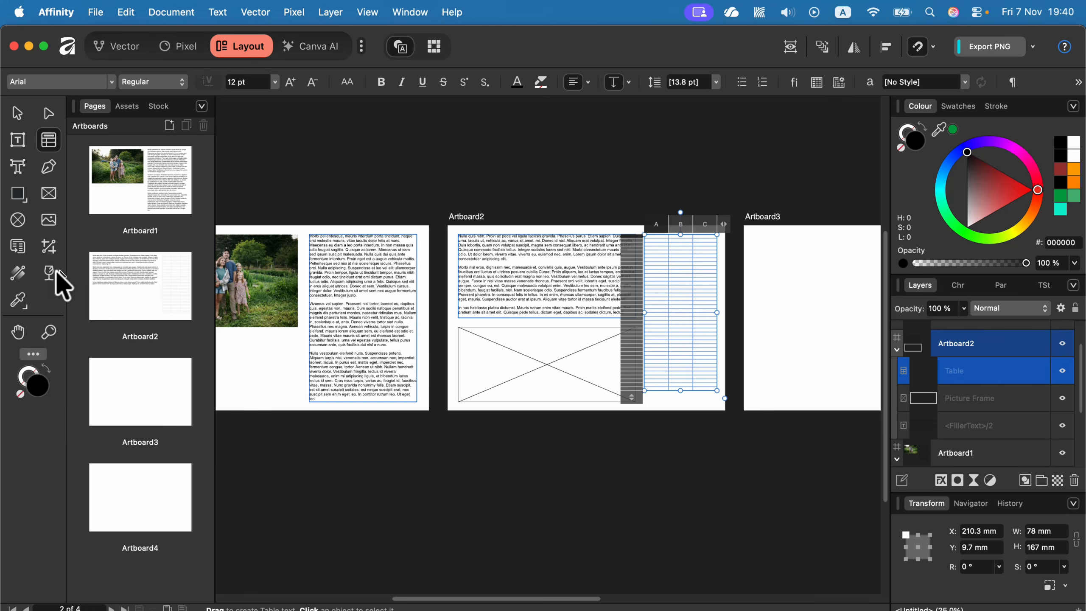
Step: Glance at the Vector studio, return to the Layout studio and view the artboards one by one from Artboard4 back to Artboard1
left_click(120, 46)
left_click(241, 47)
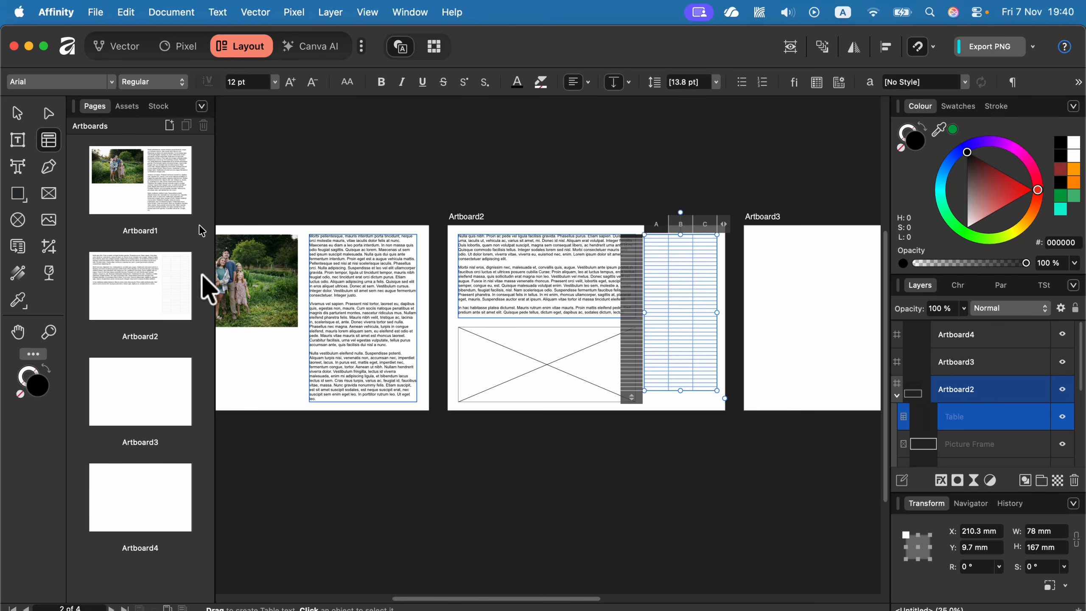
left_click(169, 526)
left_click(161, 413)
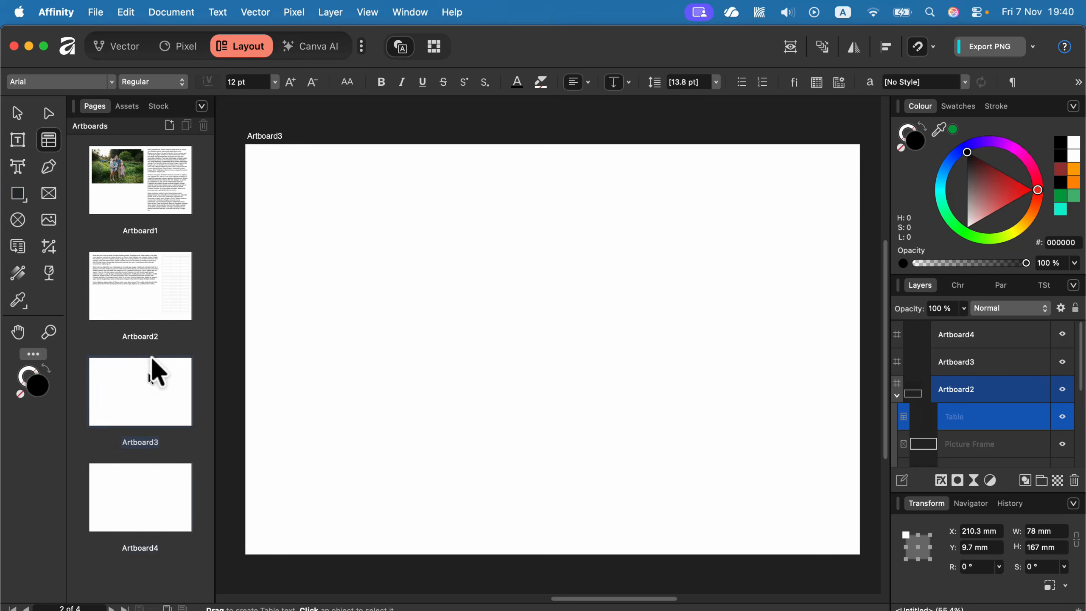
left_click(173, 286)
left_click(167, 189)
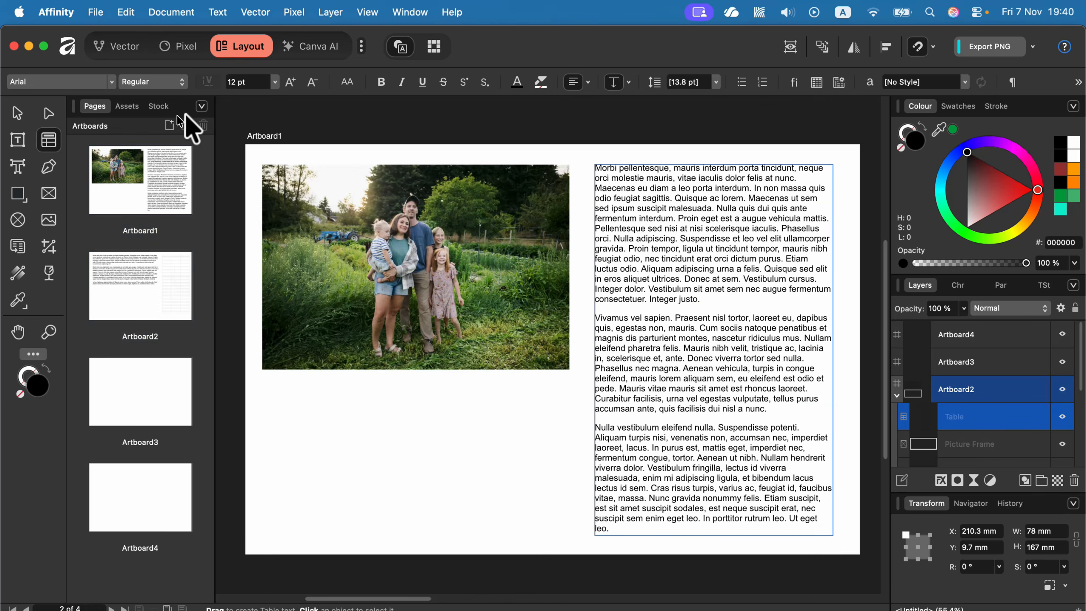
Step: Look at the Pages panel's options and the Assets and Stock panels, and return to the Pages panel
left_click(202, 106)
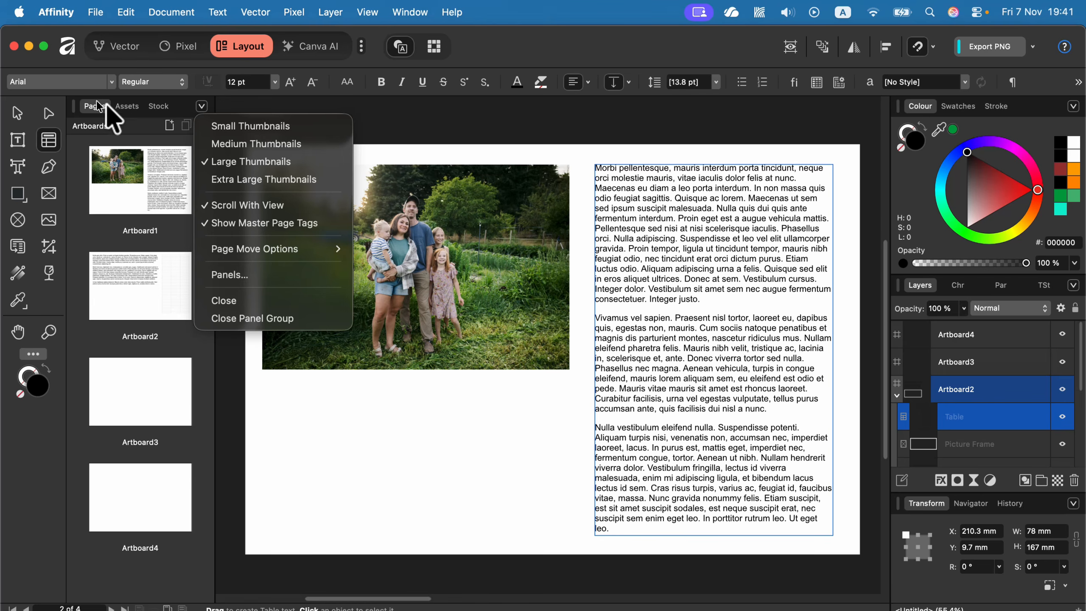
left_click(127, 105)
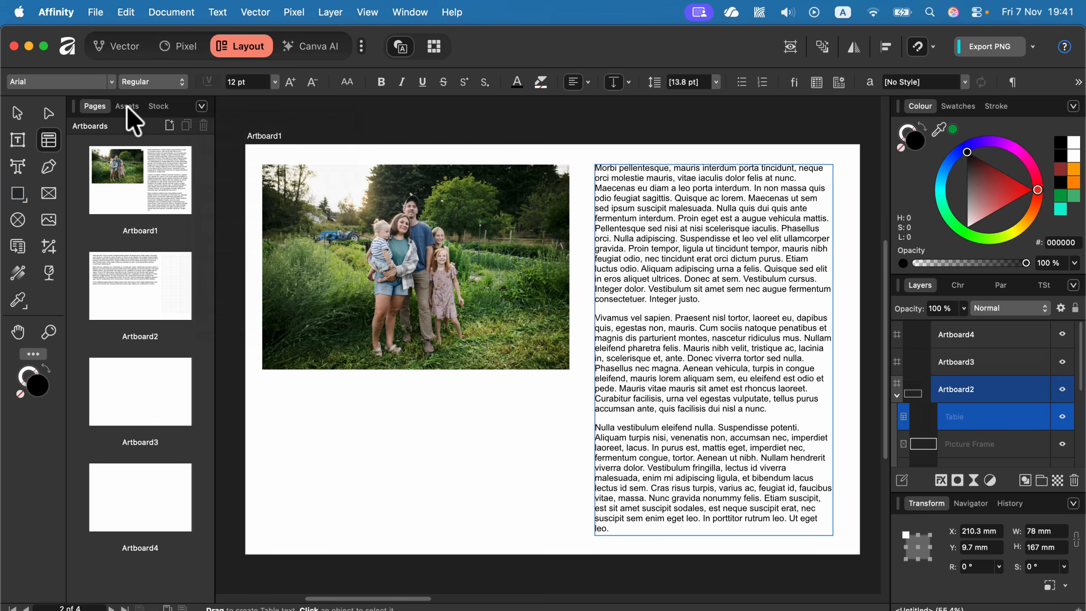
left_click(127, 105)
left_click(160, 107)
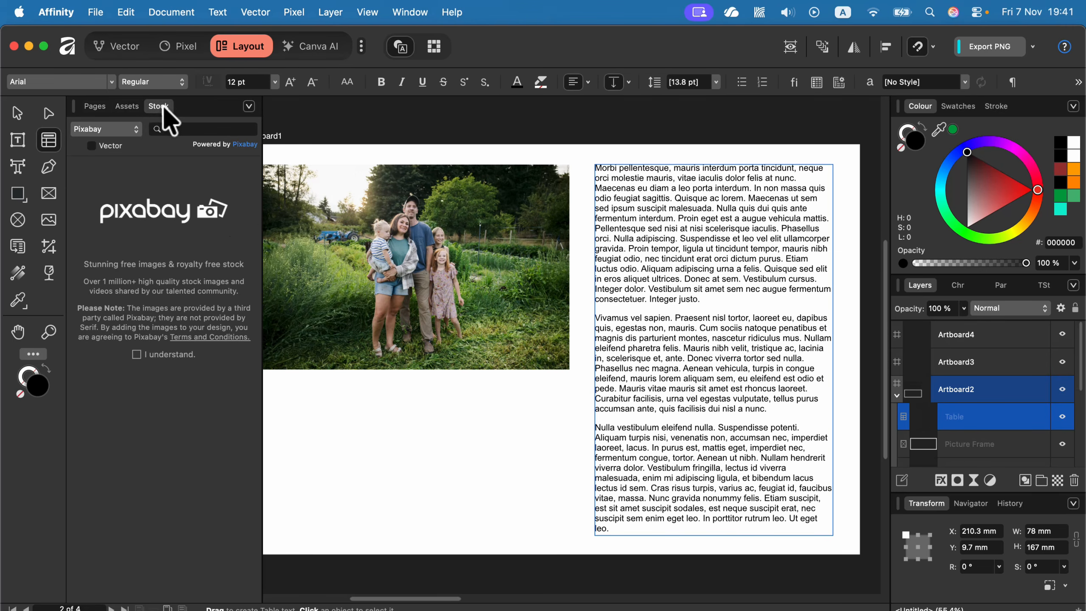
left_click(124, 106)
left_click(95, 106)
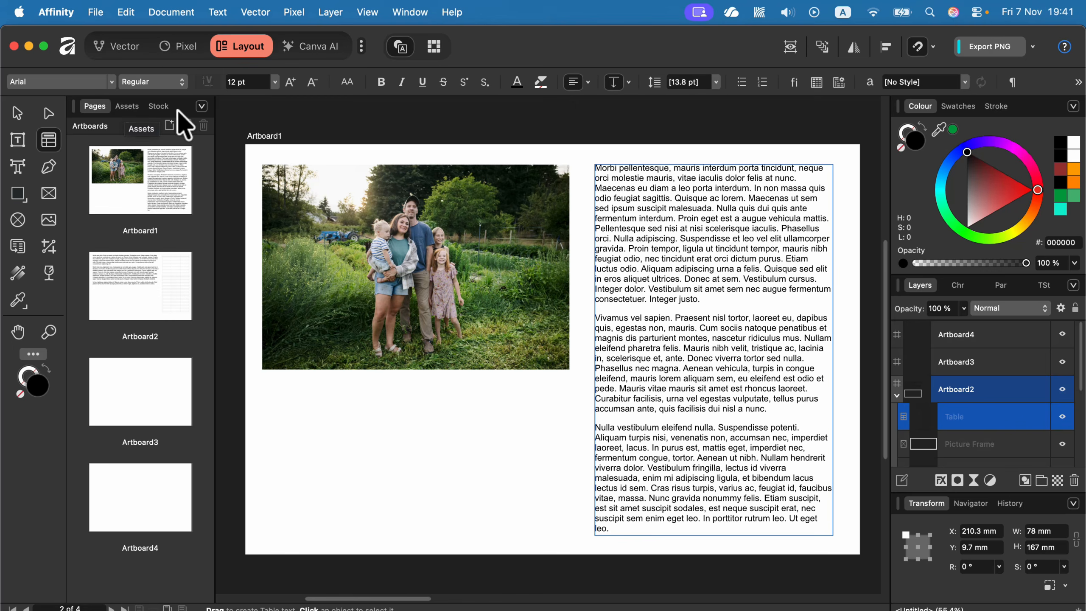
Step: Add the Assets panel to the Vector studio and dock it beside the tools
left_click(187, 46)
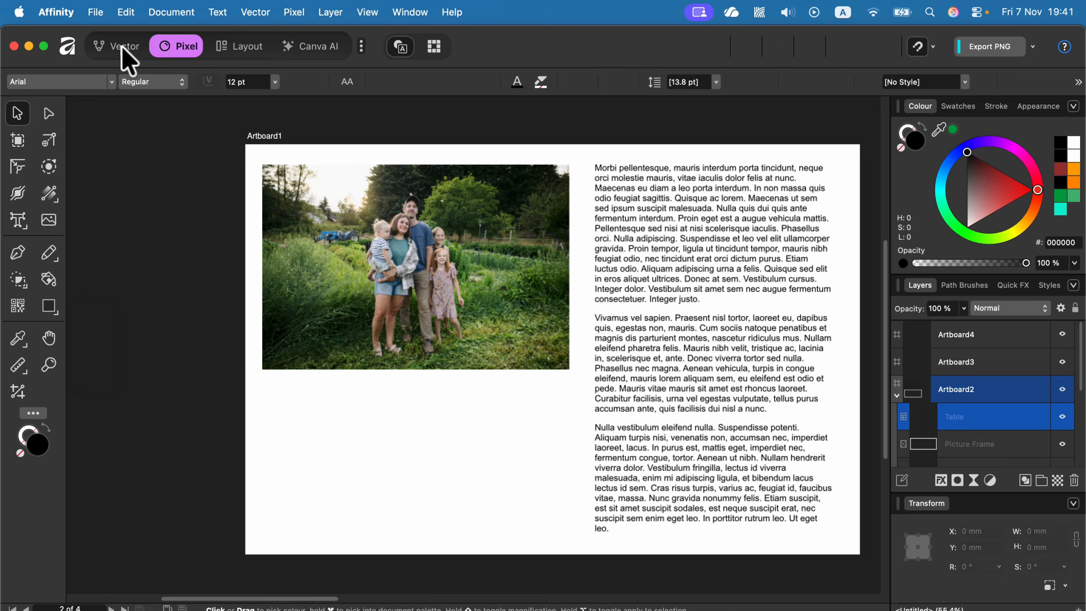
left_click(121, 45)
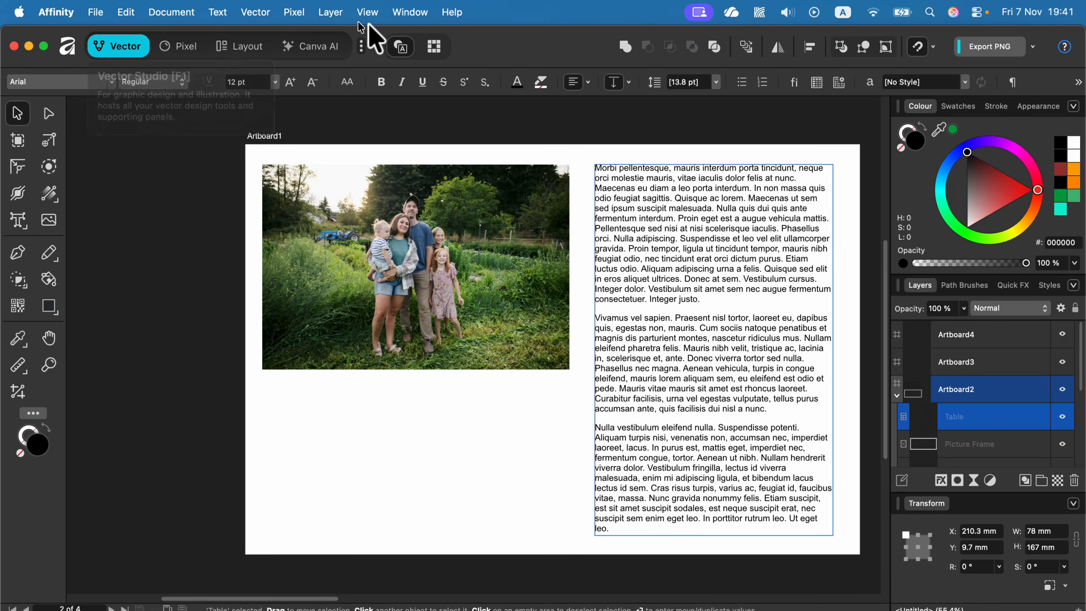
left_click(408, 13)
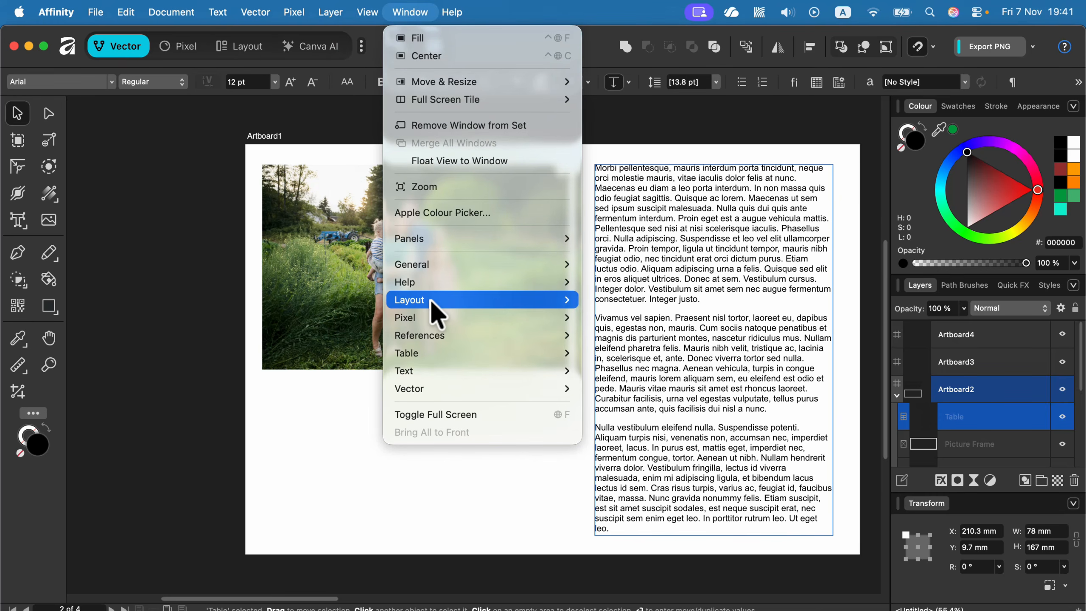
mouse_move(540, 266)
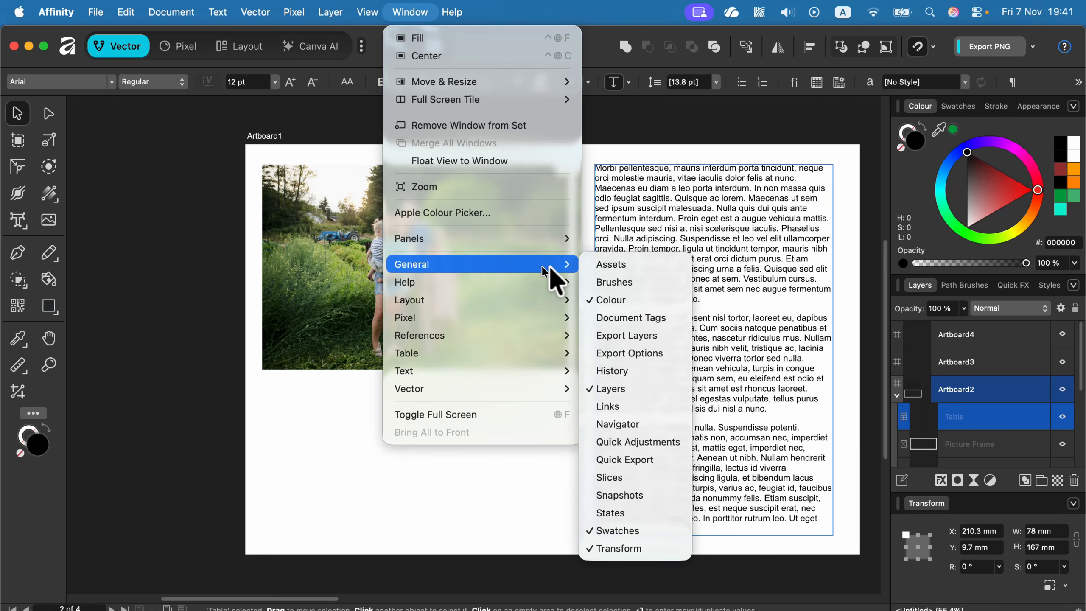
left_click(650, 264)
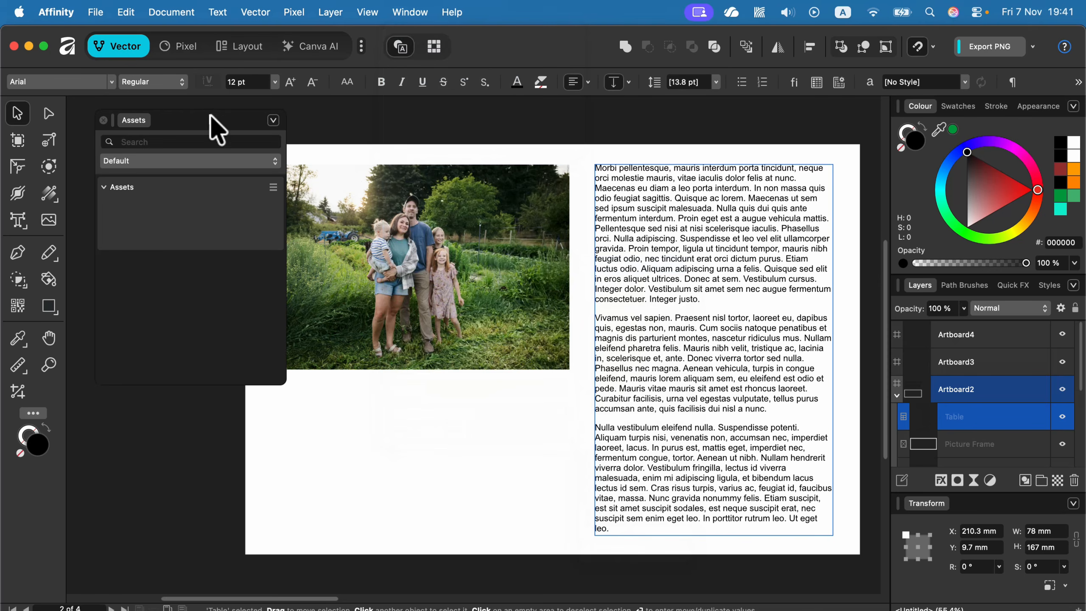
left_click_drag(214, 126, 94, 184)
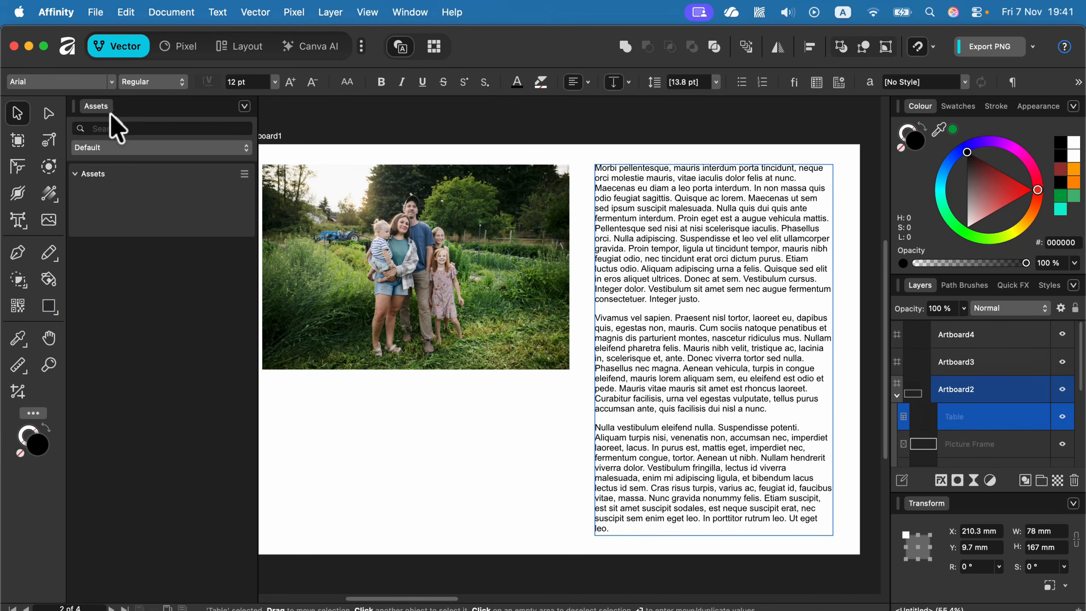
Step: Show the Assets panel in the Layout studio and narrow the Vector studio's docked Assets panel to a similar width
left_click(260, 45)
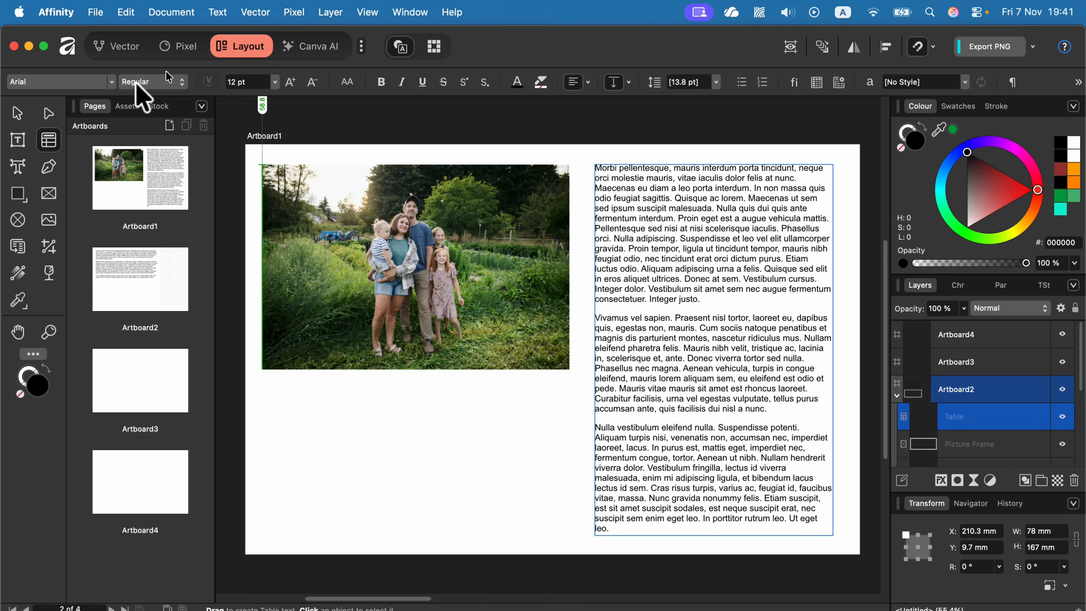
left_click(124, 107)
left_click(121, 48)
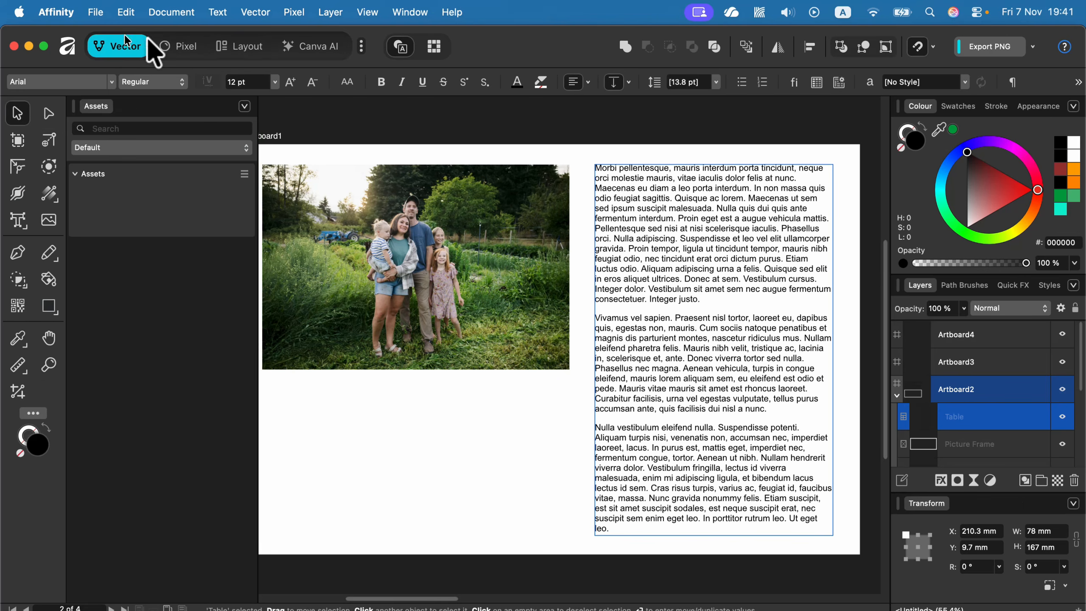
left_click(246, 47)
left_click(110, 49)
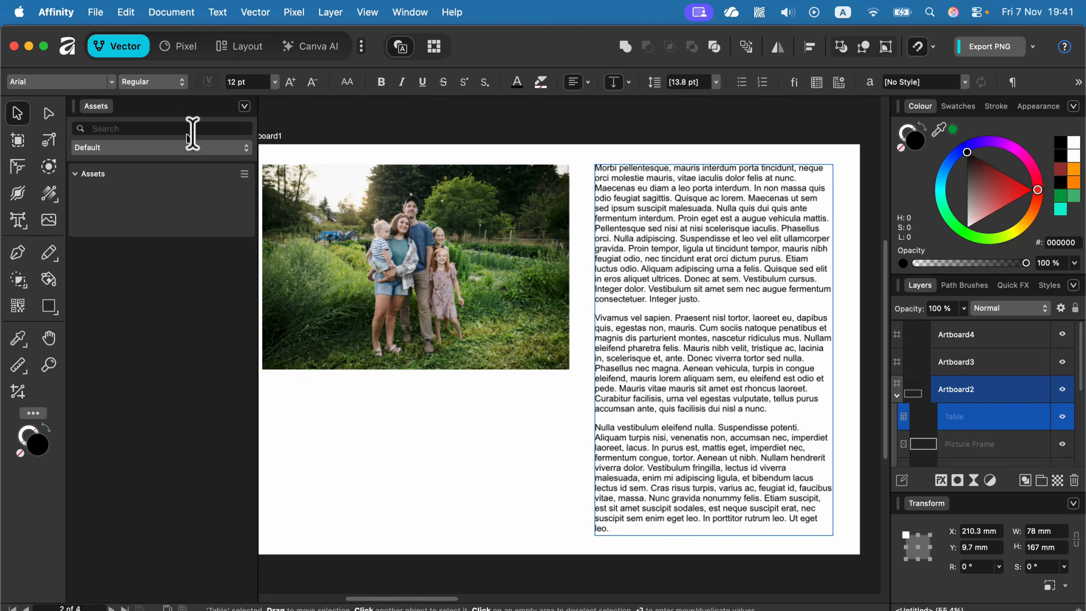
left_click_drag(261, 116, 170, 135)
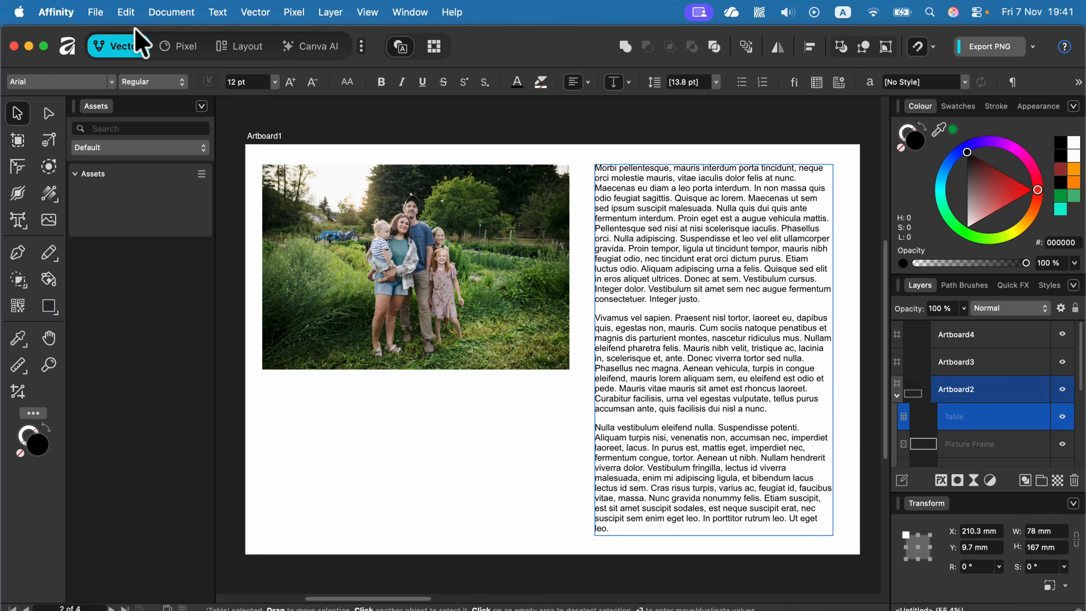
Step: Switch between the Pixel, Vector and Layout studios to compare their panel arrangements
left_click(184, 46)
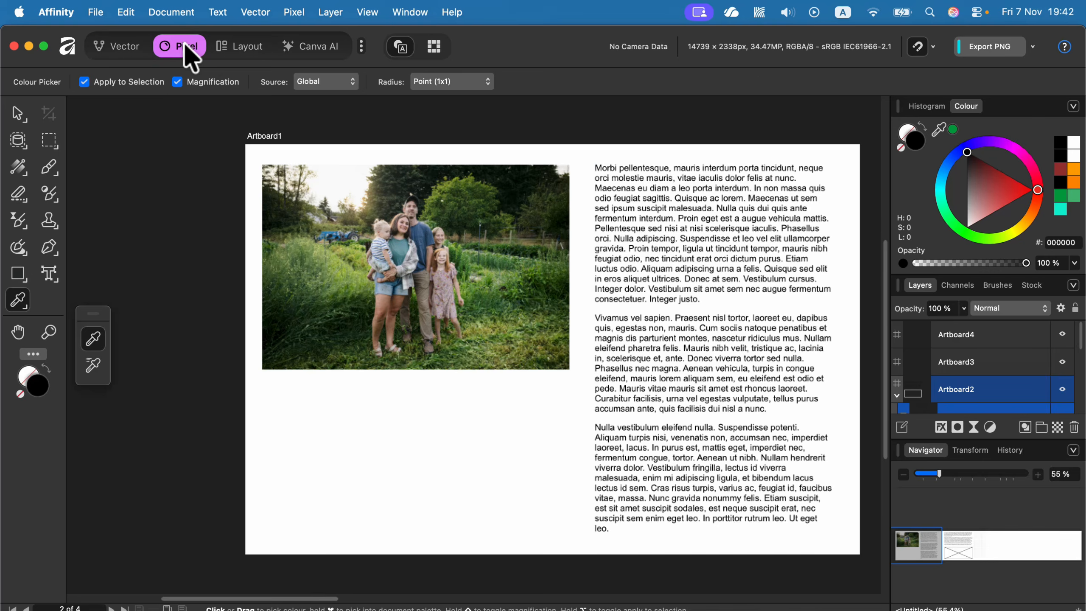
left_click(140, 46)
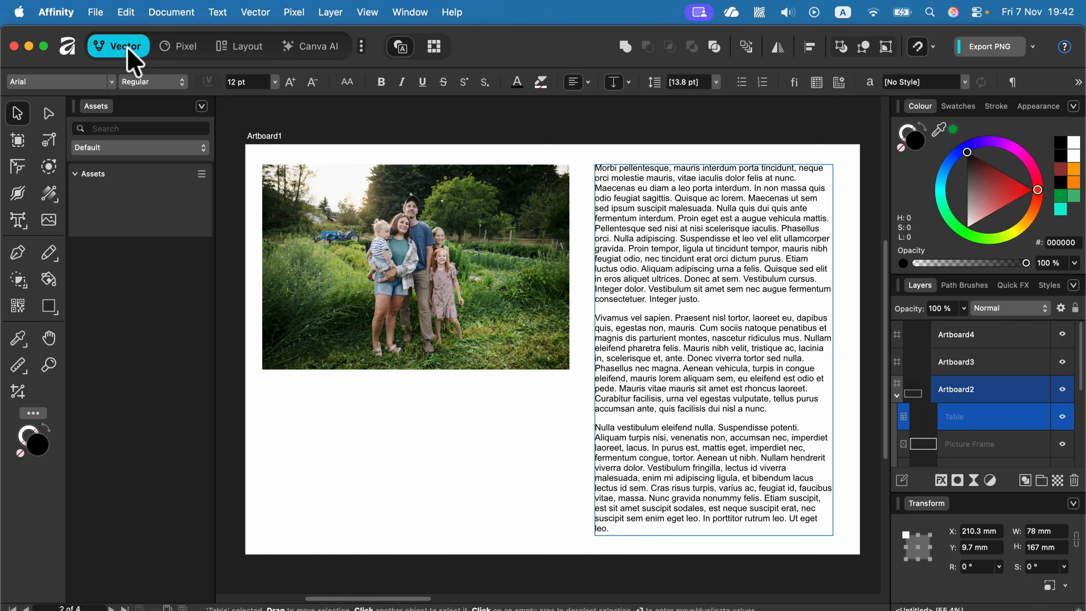
left_click(171, 48)
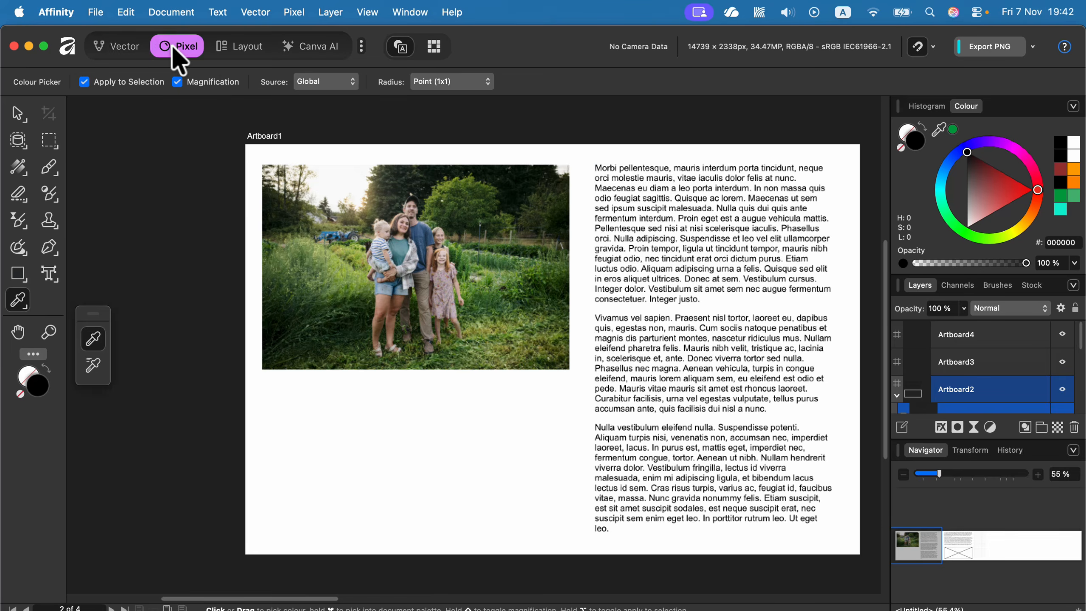
left_click(238, 48)
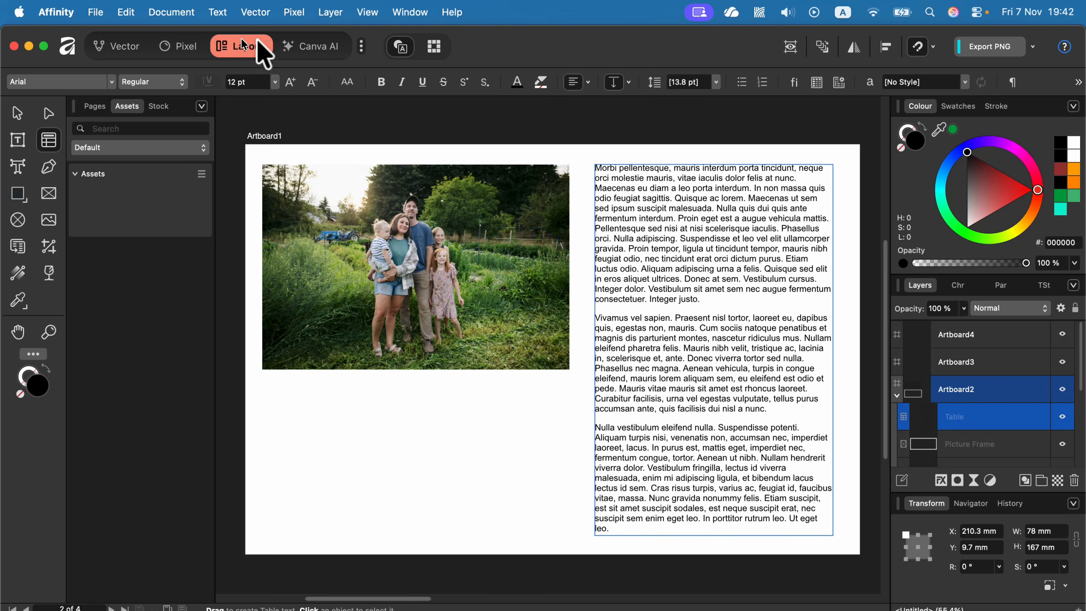
Step: Look at the Canva AI studio, try one of its AI tools and dismiss the upgrade offer
left_click(320, 49)
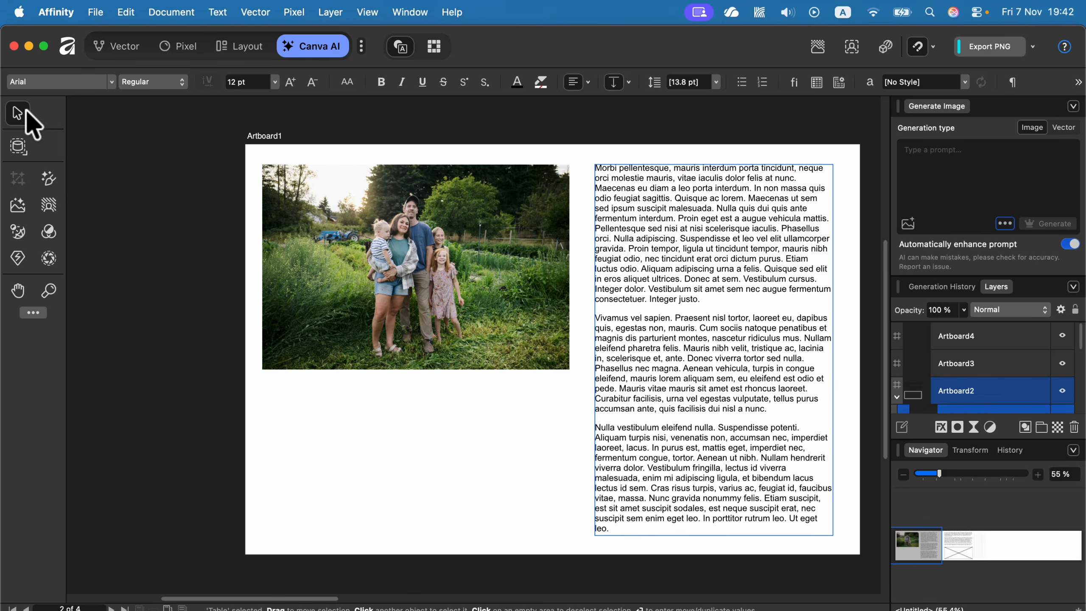
left_click(18, 208)
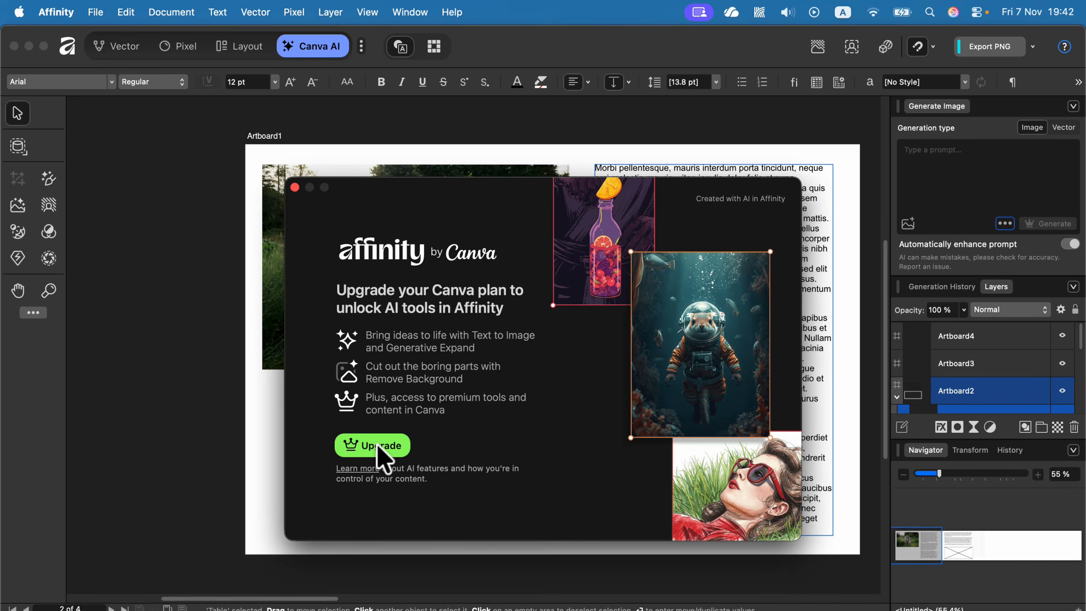
left_click(294, 187)
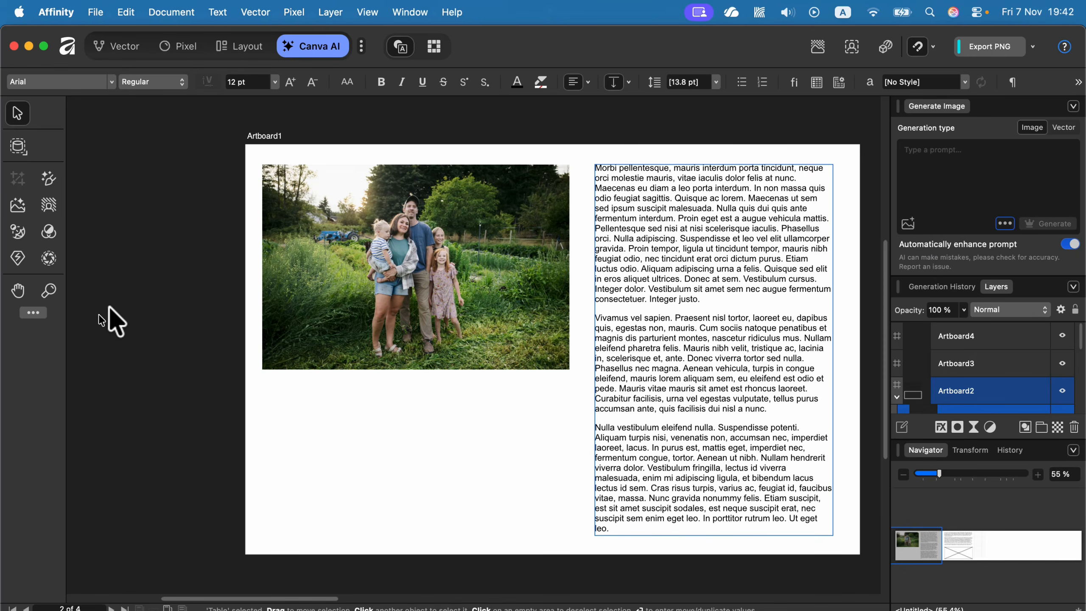
Step: Enable the Slice studio in the studio switcher, and look at the Create Studio dialog without creating a studio
left_click(363, 46)
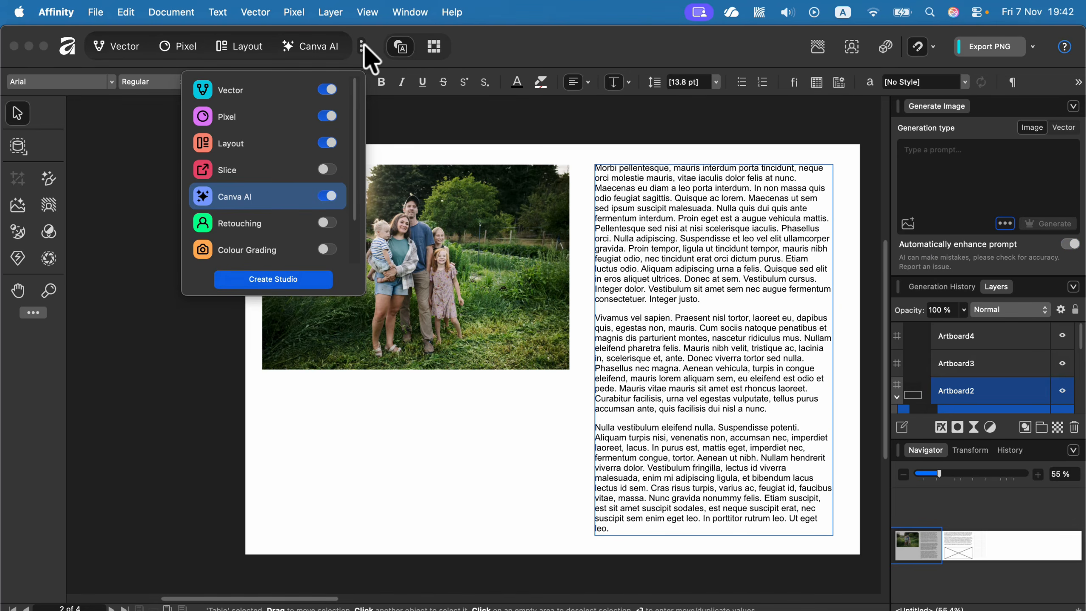
left_click(329, 170)
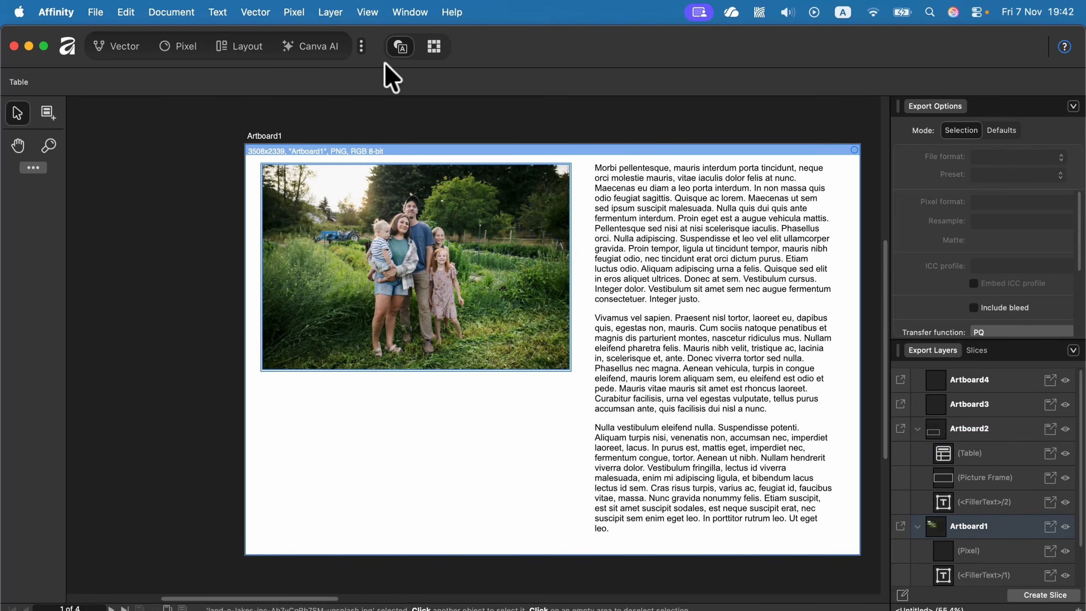
left_click(363, 46)
left_click(329, 170)
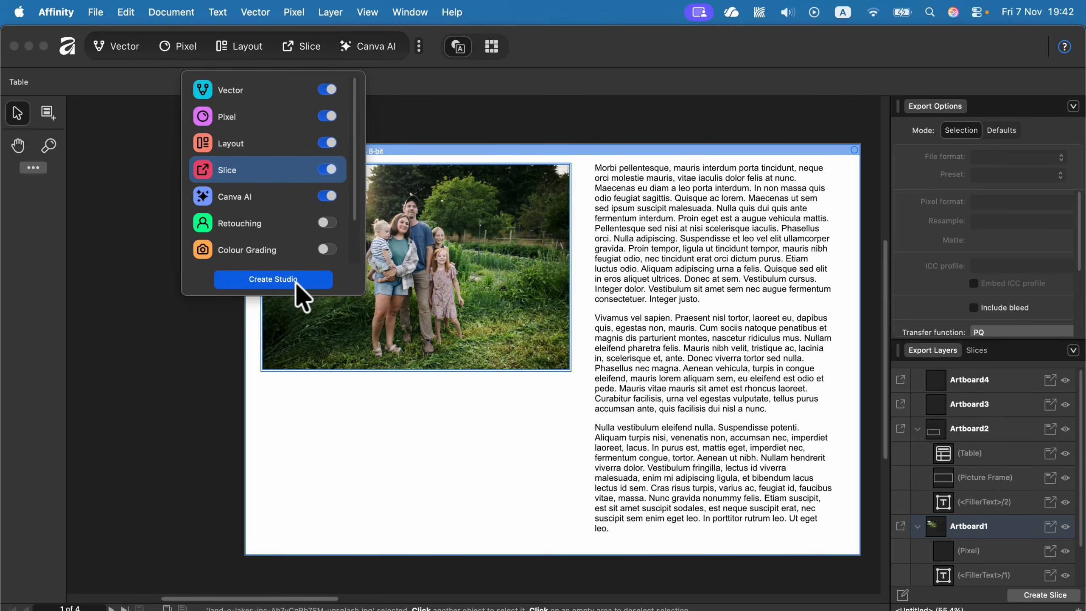
left_click(296, 280)
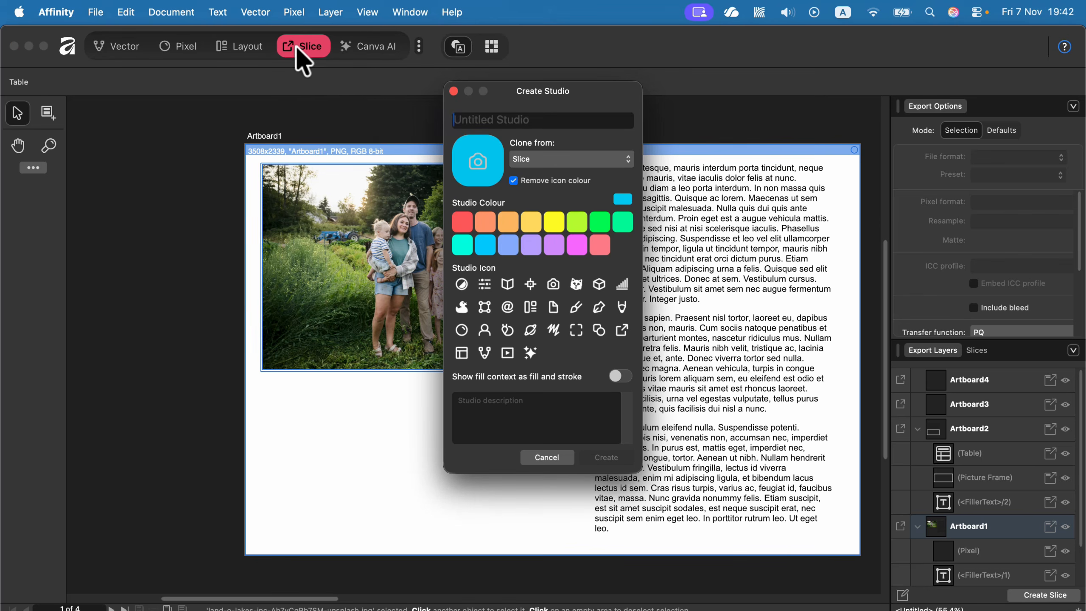
left_click(453, 91)
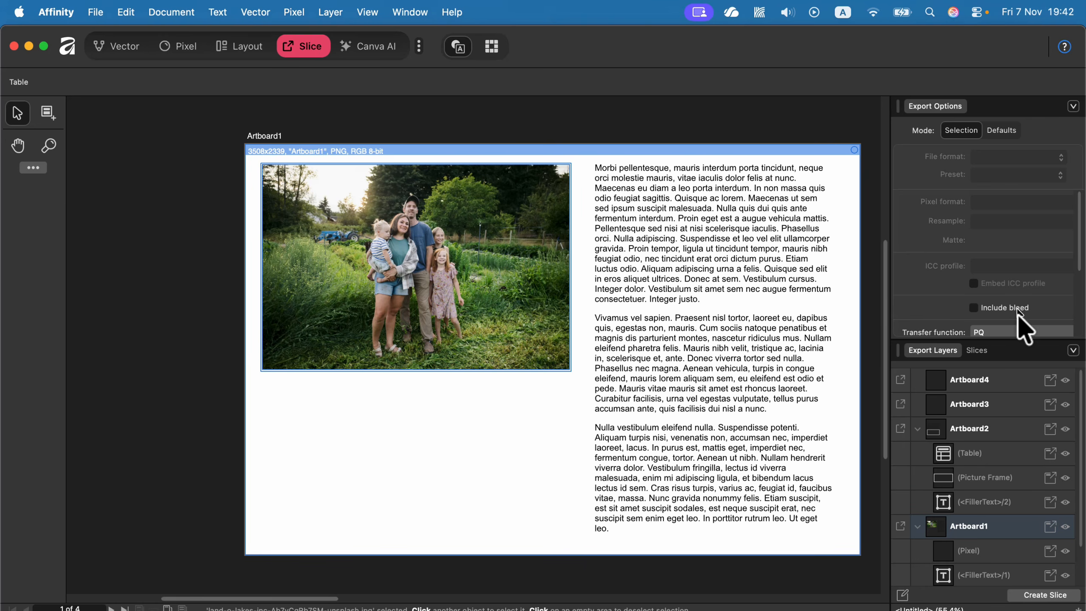
Step: Select several export layers in the Slice studio, ending on Artboard2, and review its export options
left_click(1018, 380)
left_click(1012, 404)
left_click(1019, 477)
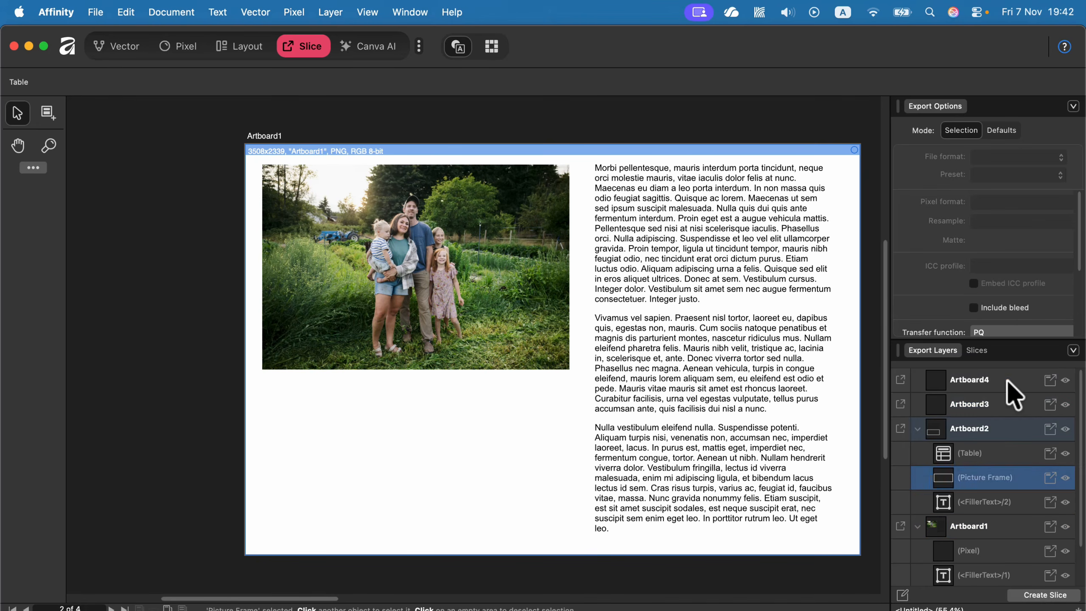
left_click(1006, 379)
left_click(1013, 429)
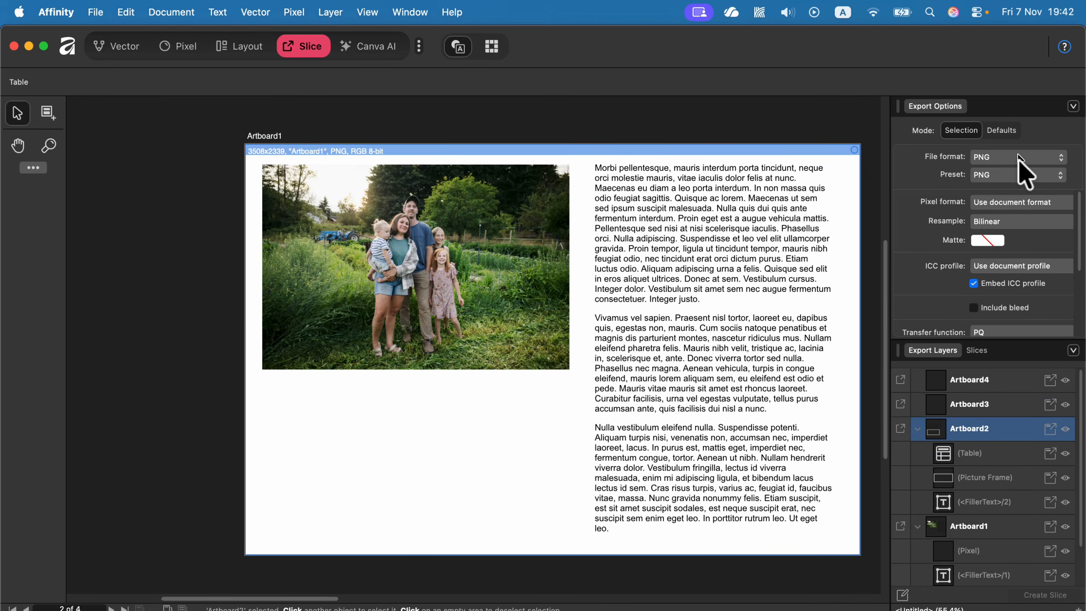
scroll(991, 273, "down", 5)
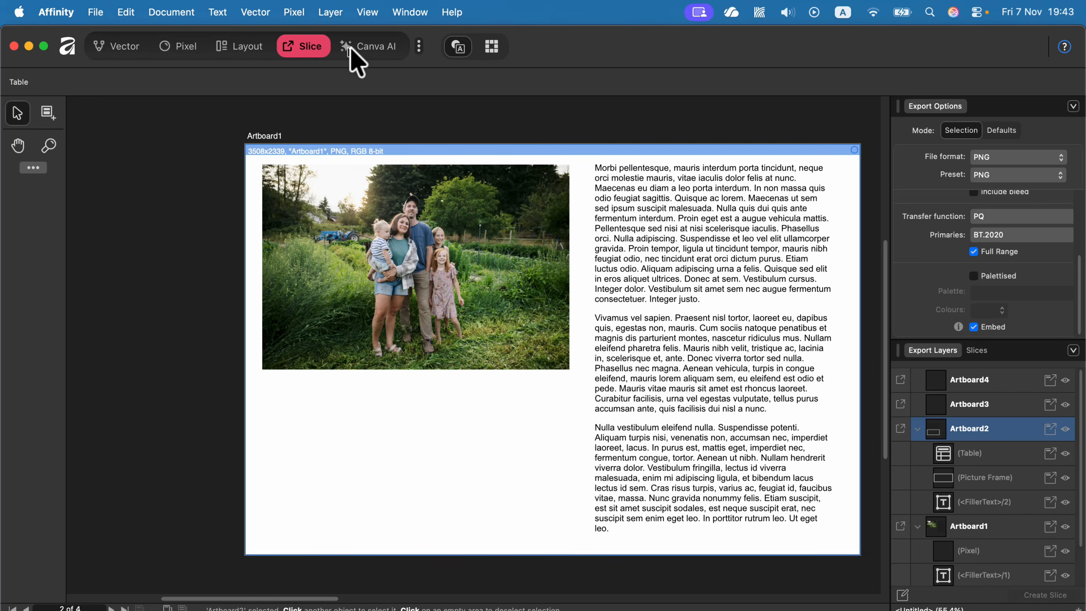
Step: Remove the Canva AI studio from the studio switcher
left_click(418, 46)
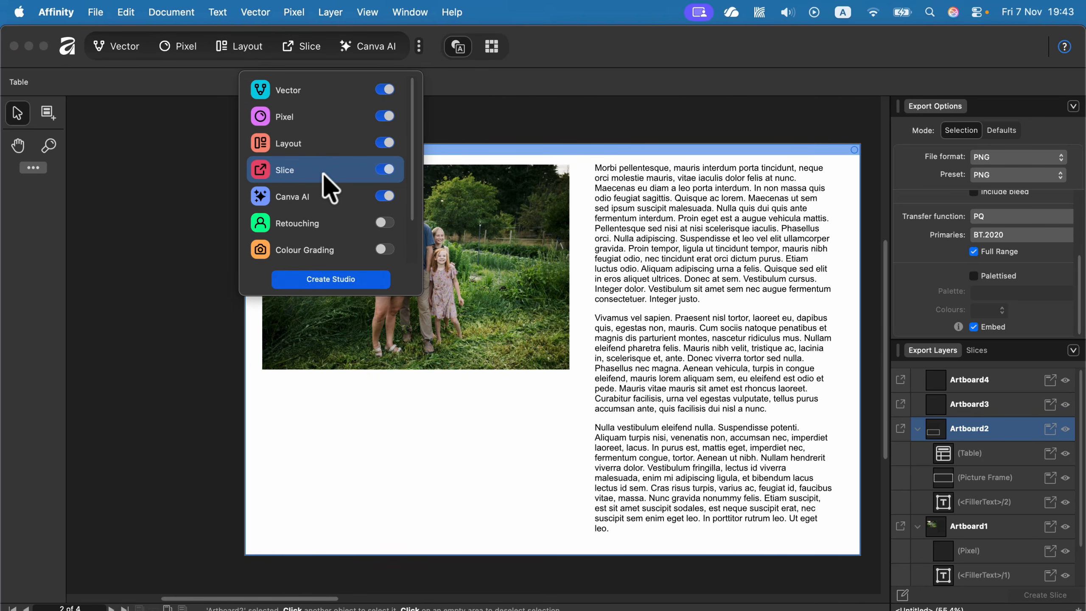
left_click(384, 196)
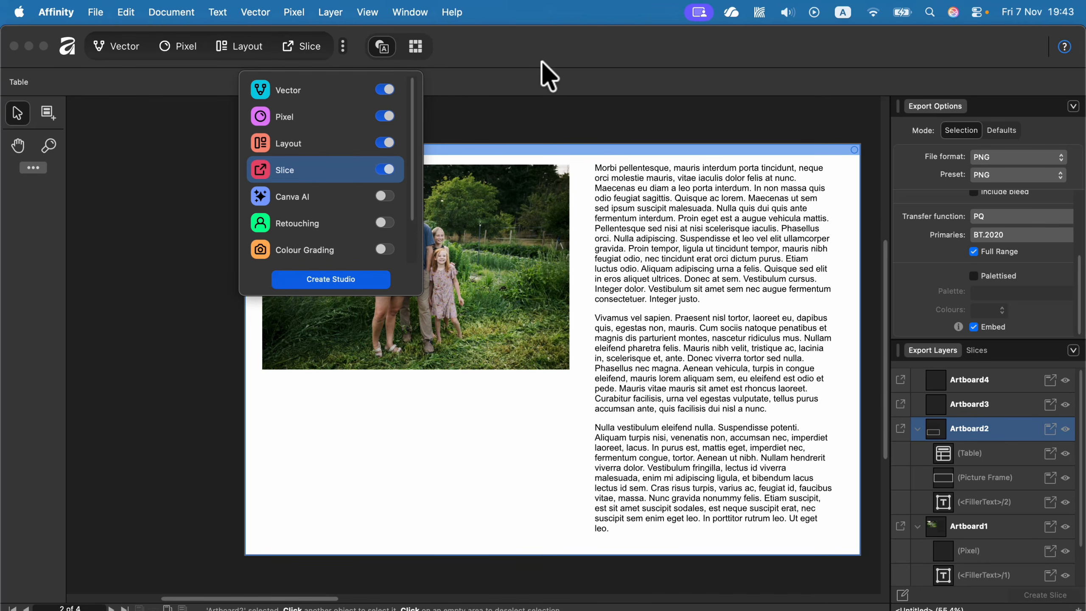
left_click(552, 72)
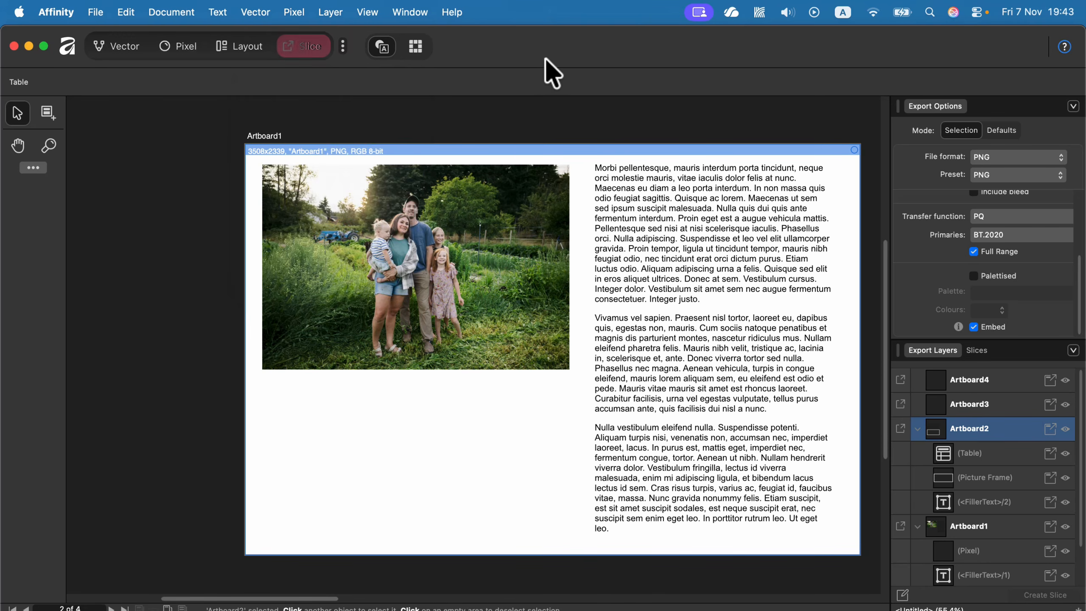
Step: Cycle through the Vector, Pixel, Layout and Slice studios to review them, finishing in the Layout studio
left_click(115, 47)
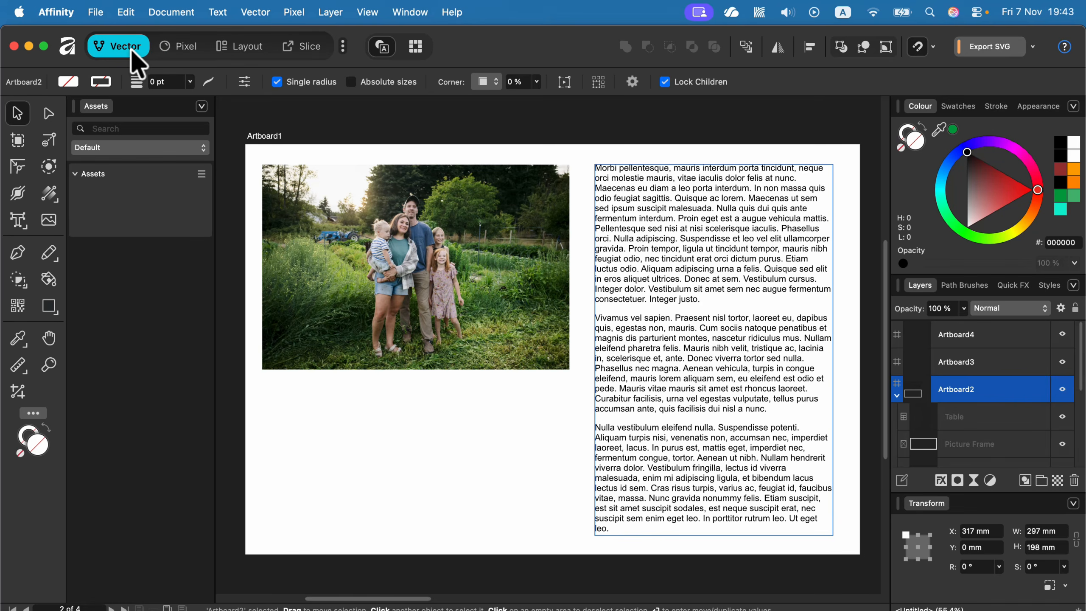
left_click(179, 47)
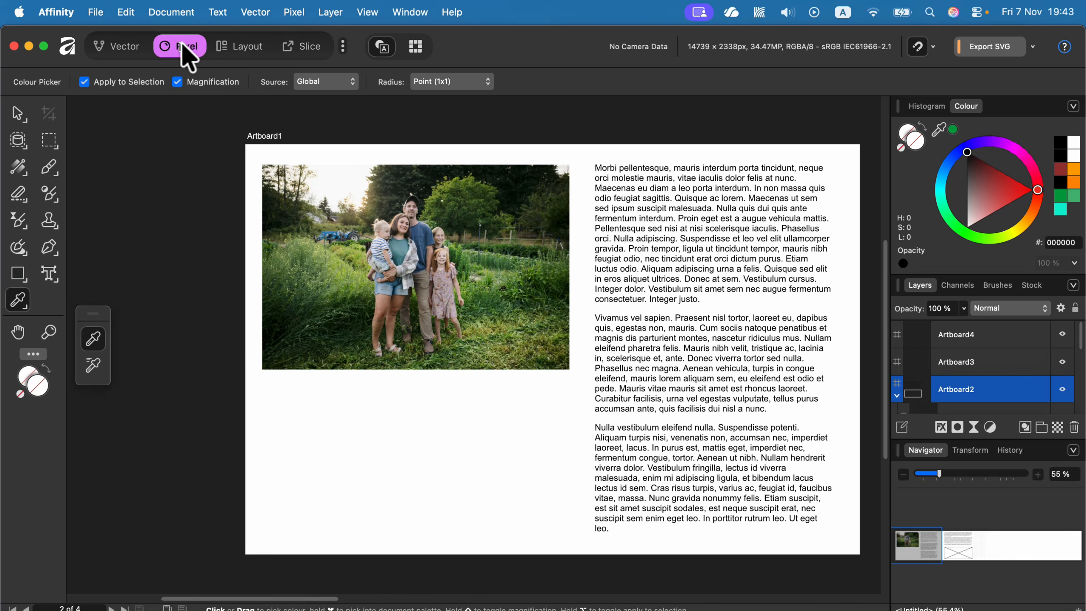
left_click(241, 46)
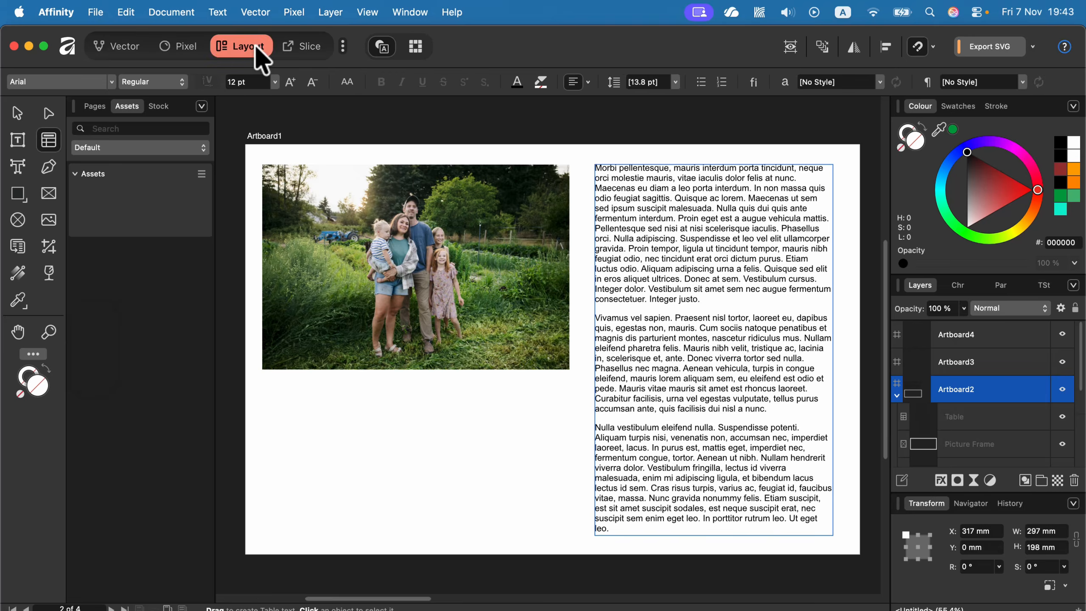
left_click(317, 45)
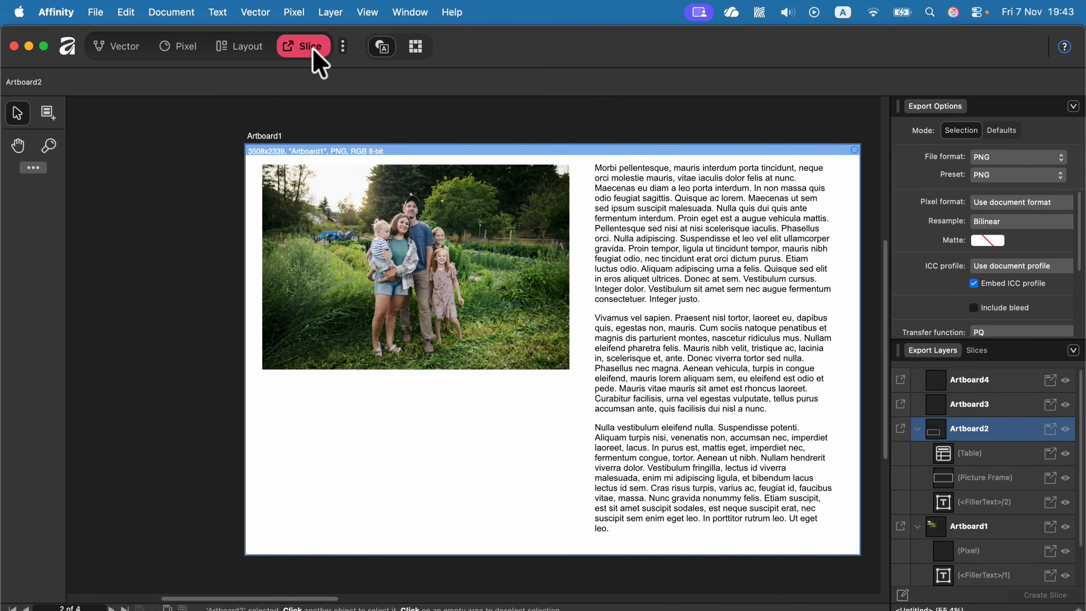
left_click(128, 48)
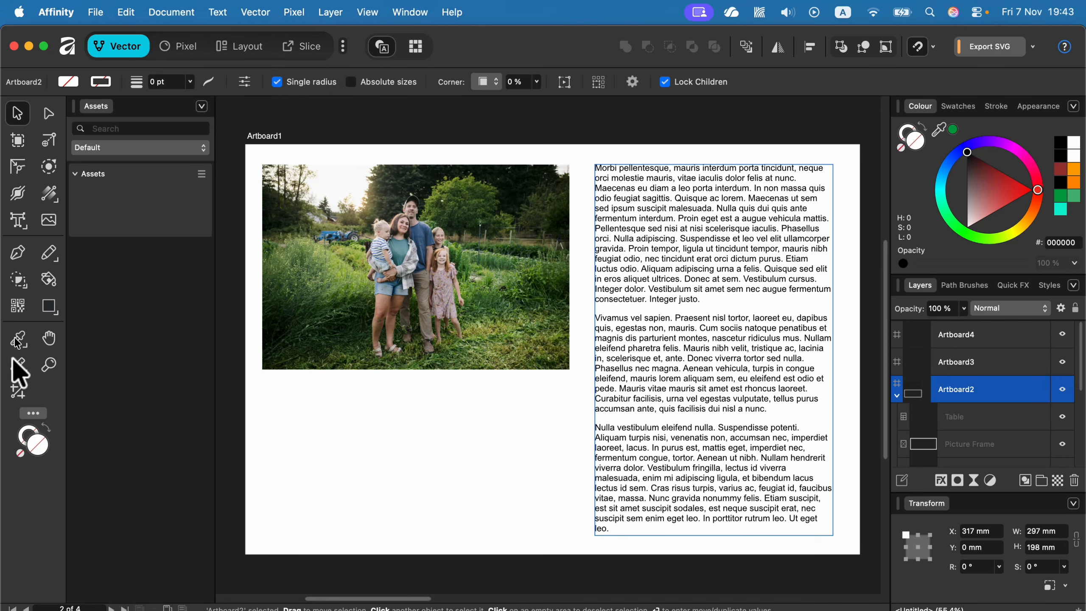
left_click(193, 47)
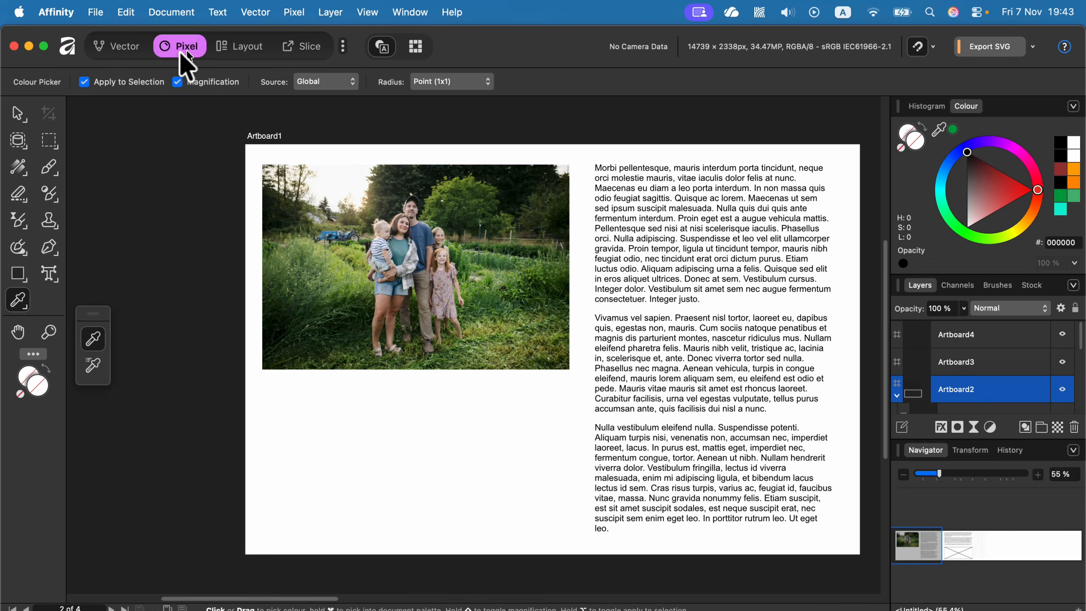
left_click(259, 48)
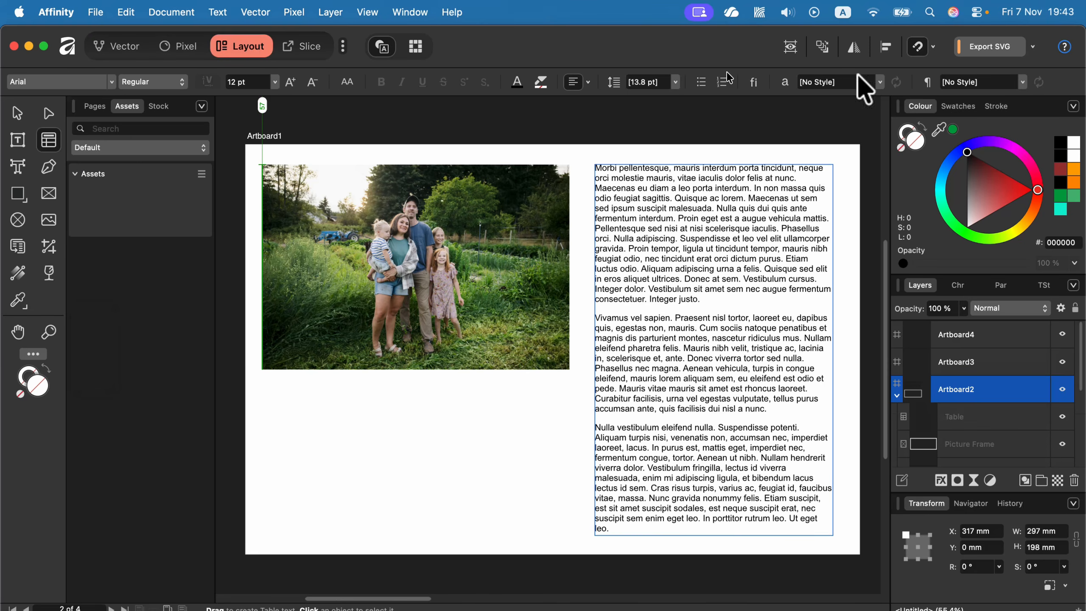
Step: Draw a rectangle about 90 by 63 mm below the photo on Artboard1 and fill it with dark red 9B1A1A
left_click(17, 194)
mouse_move(347, 398)
left_mouse_down()
mouse_move(399, 420)
mouse_move(534, 527)
left_mouse_up()
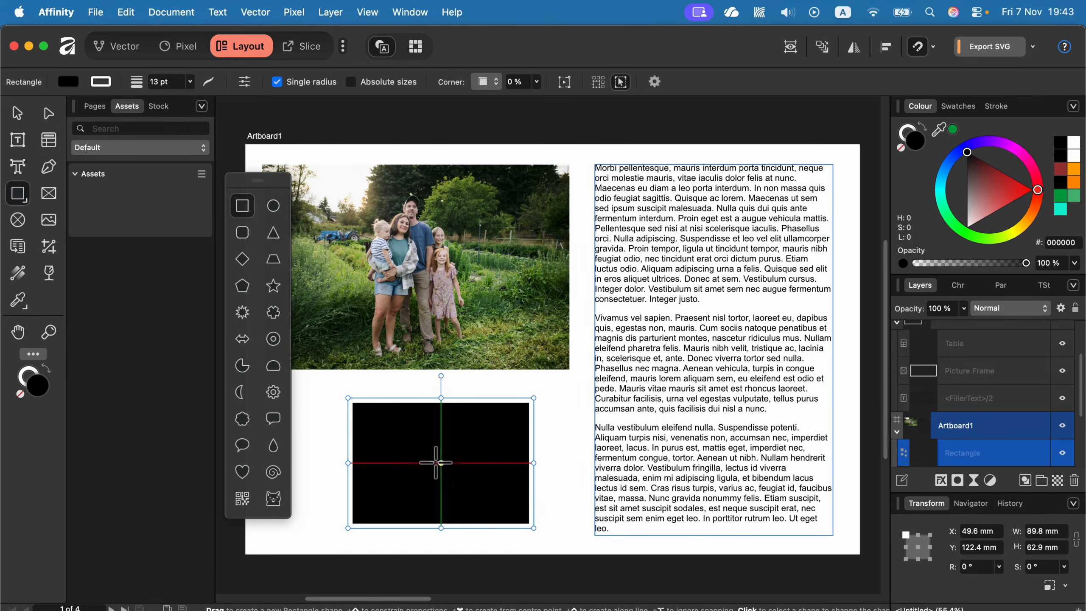
left_click_drag(977, 181, 1000, 179)
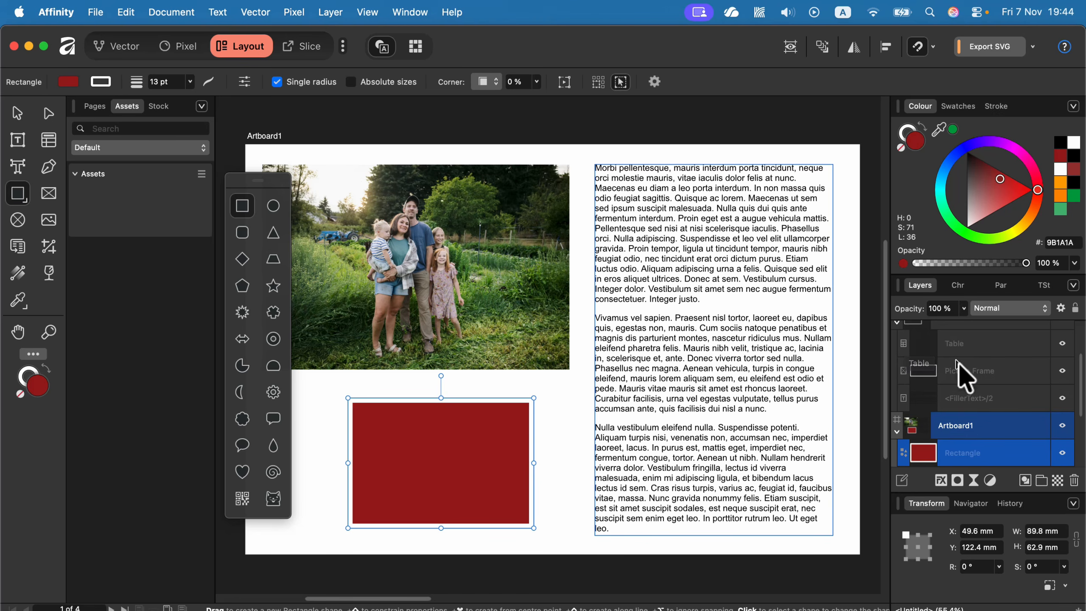
Step: Group the Pixel, filler text and two land-o-lakes image layers of Artboard1, leaving the rectangle out
scroll(967, 406, "down", 2)
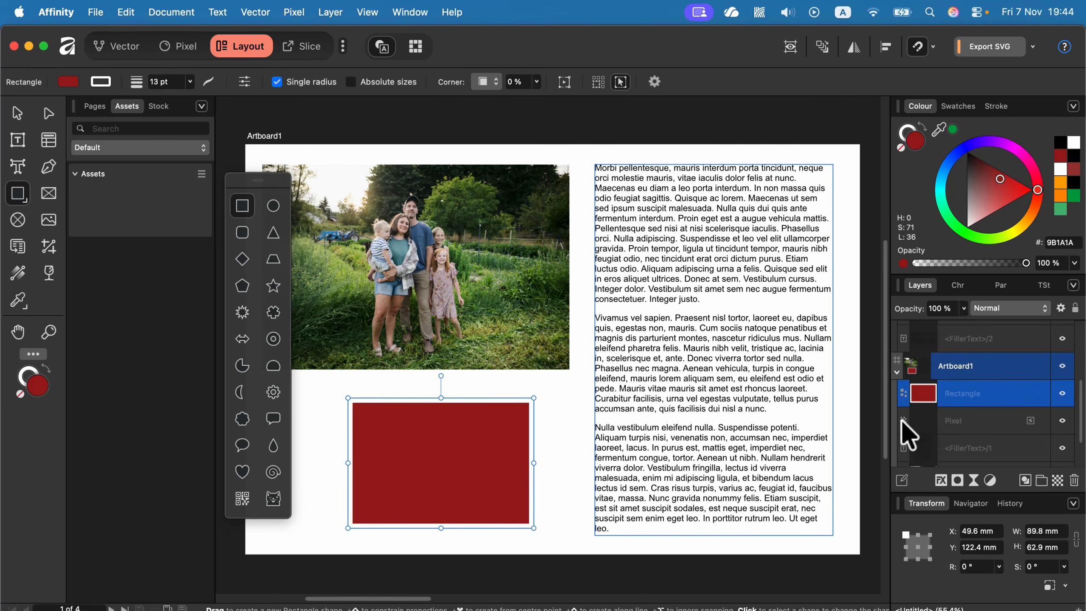
scroll(993, 402, "down", 2)
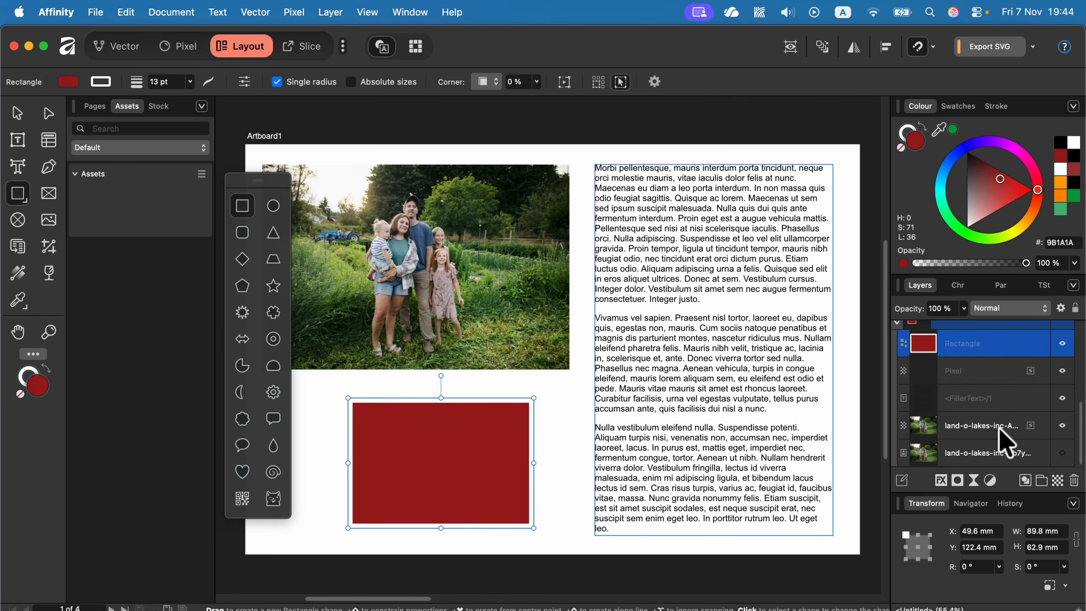
left_click(992, 376)
key("shift")
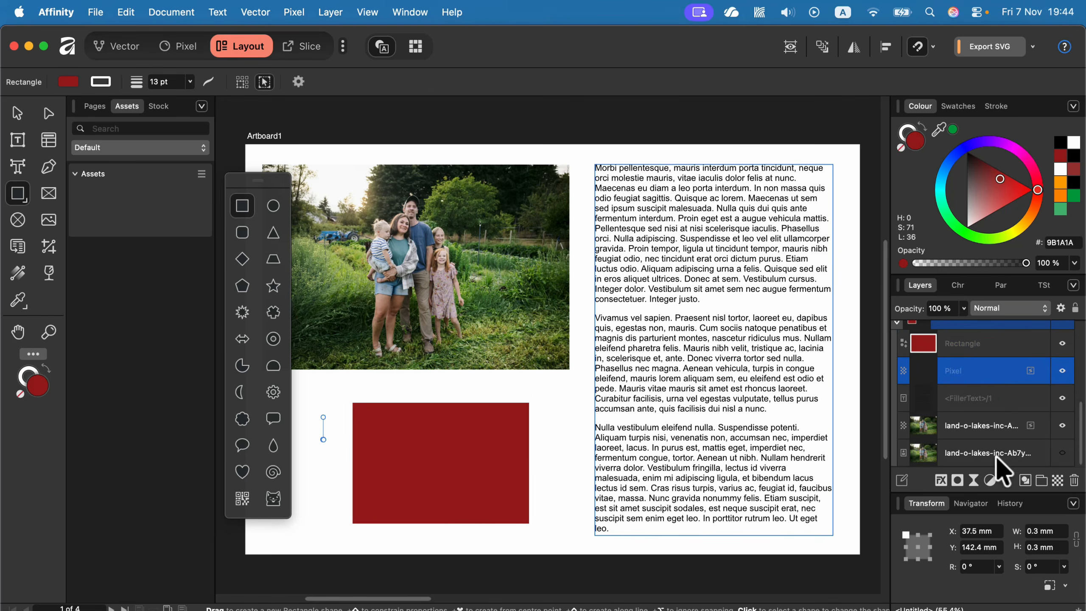
left_click(996, 455, "shift")
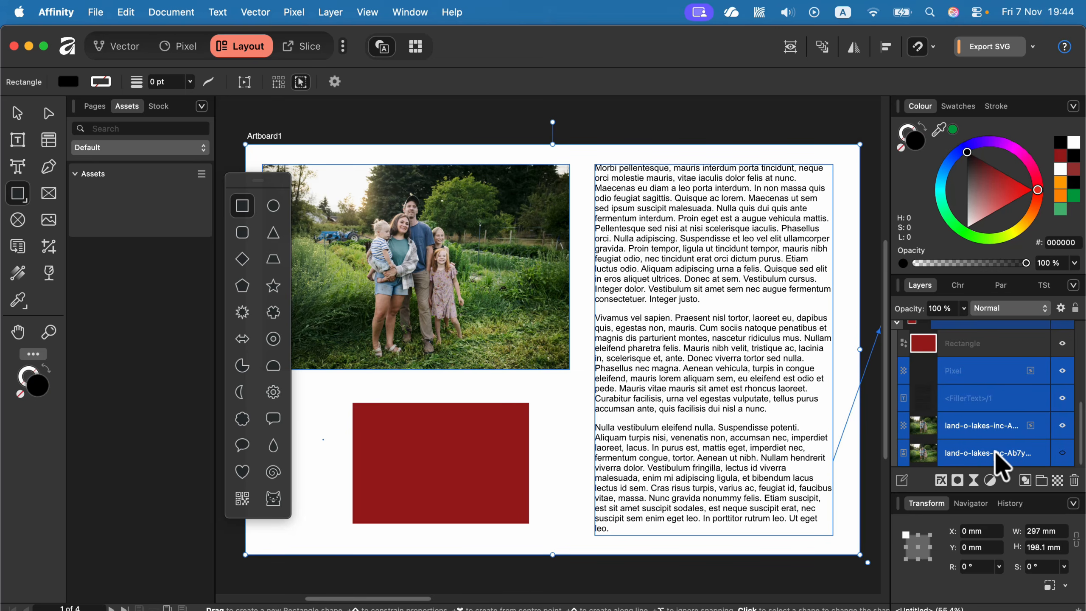
right_click(979, 394)
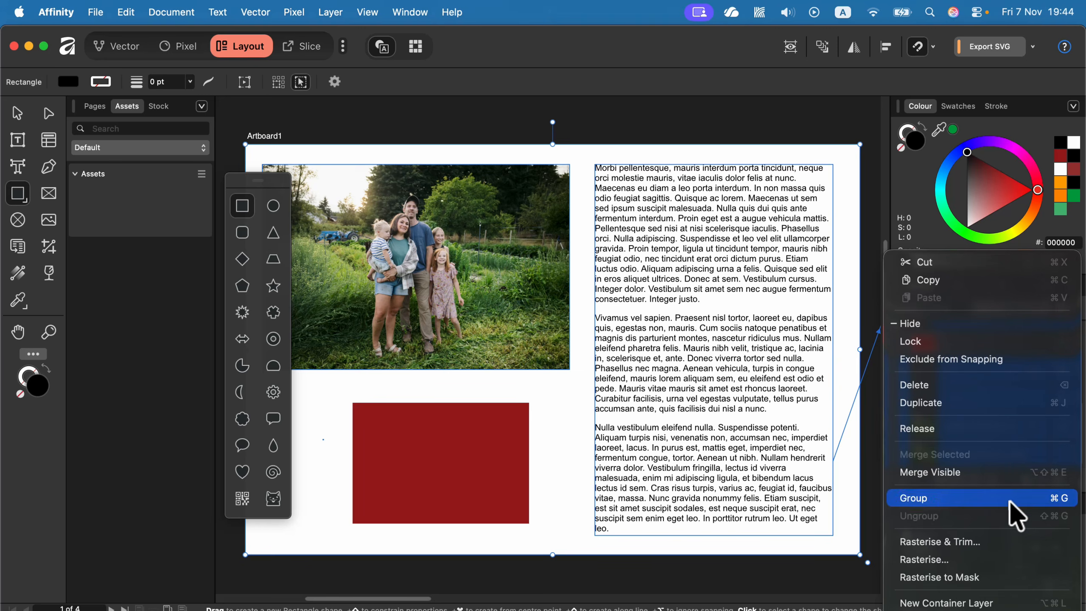
left_click(1010, 500)
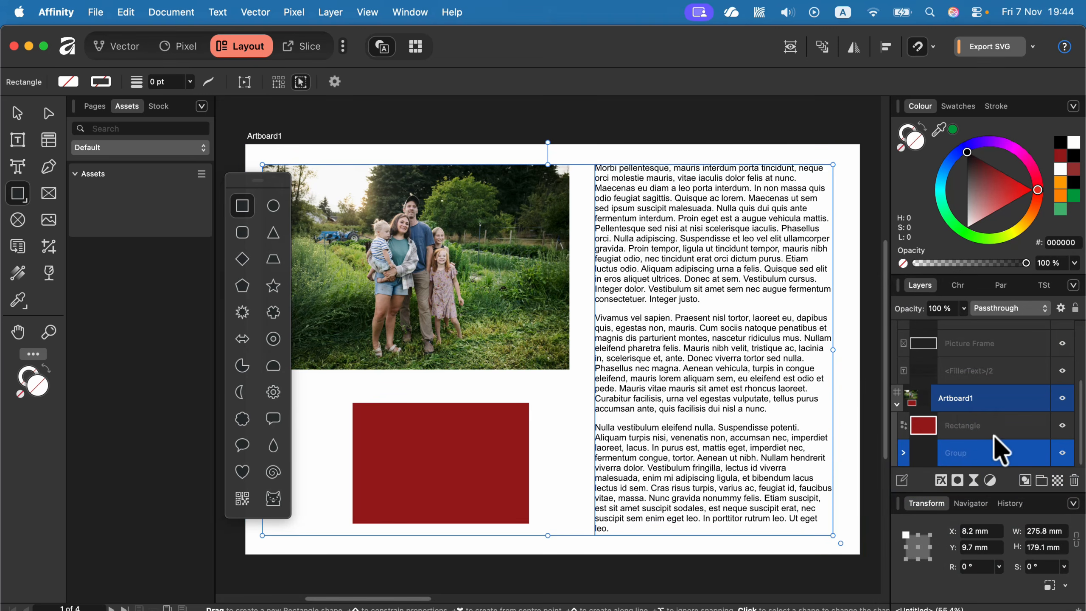
Step: Expand the new layer group under Artboard1 and rename it Name
left_click(903, 452)
left_click(904, 388)
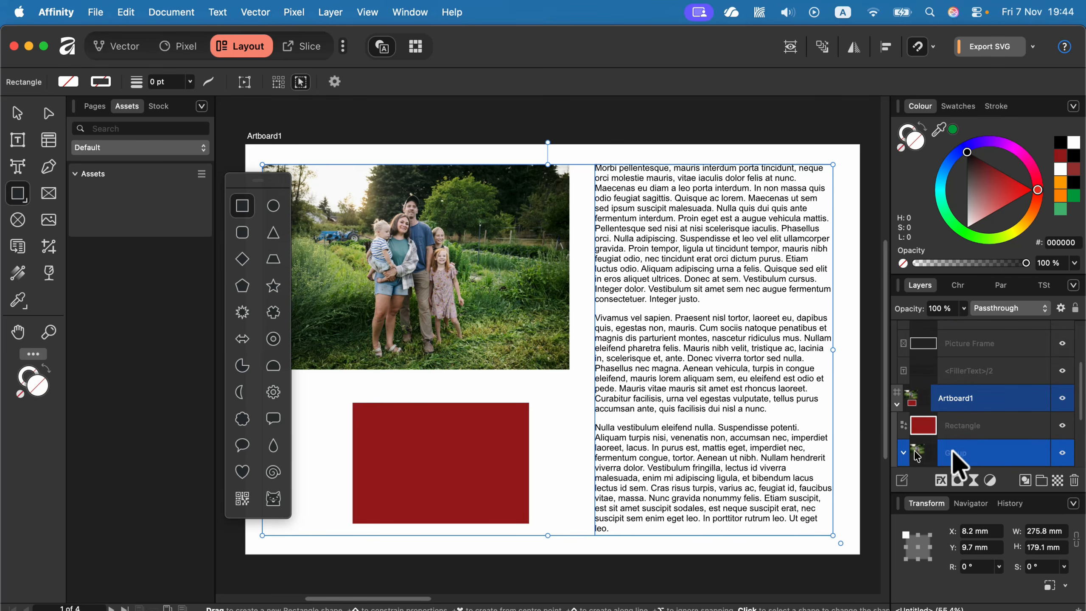
scroll(962, 455, "down", 2)
double_click(965, 402)
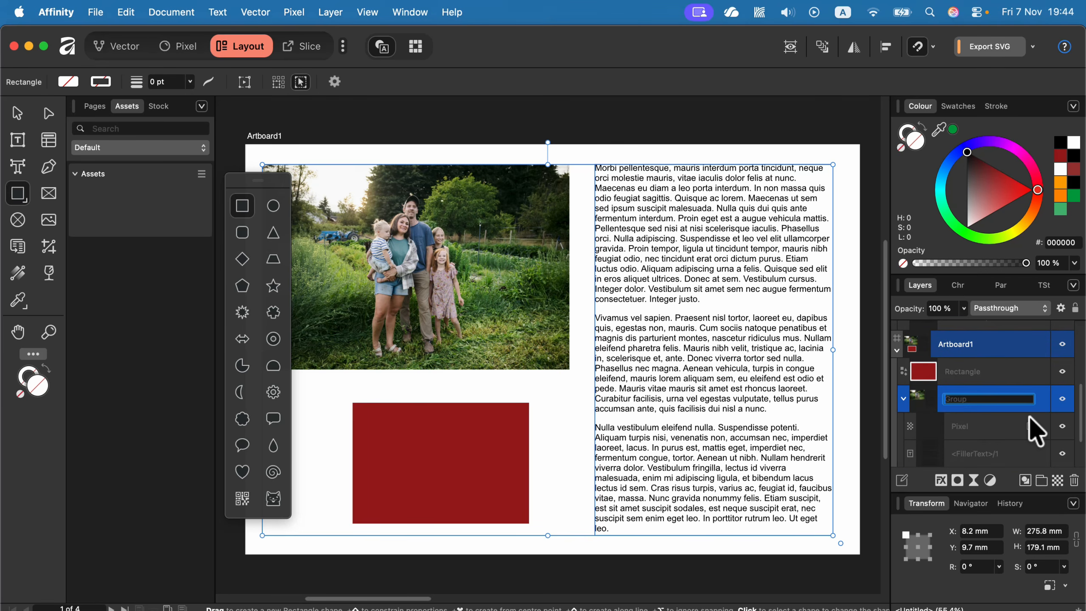
type("Name")
key("Return")
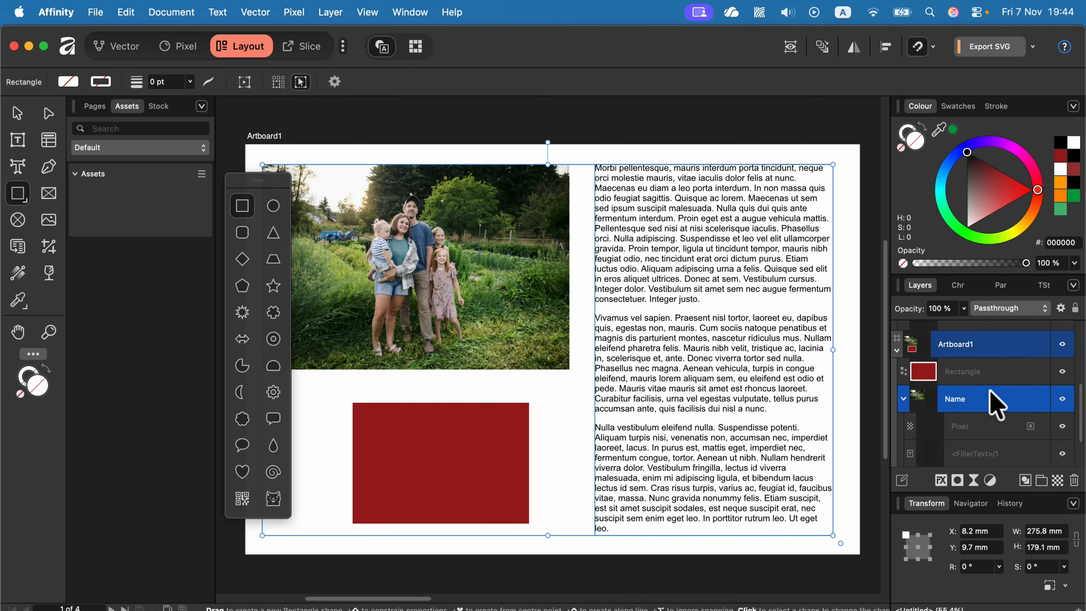
Step: Collapse the Transform panel to give the layers more room, and switch to the Vector studio with the Move tool active
left_click(937, 502)
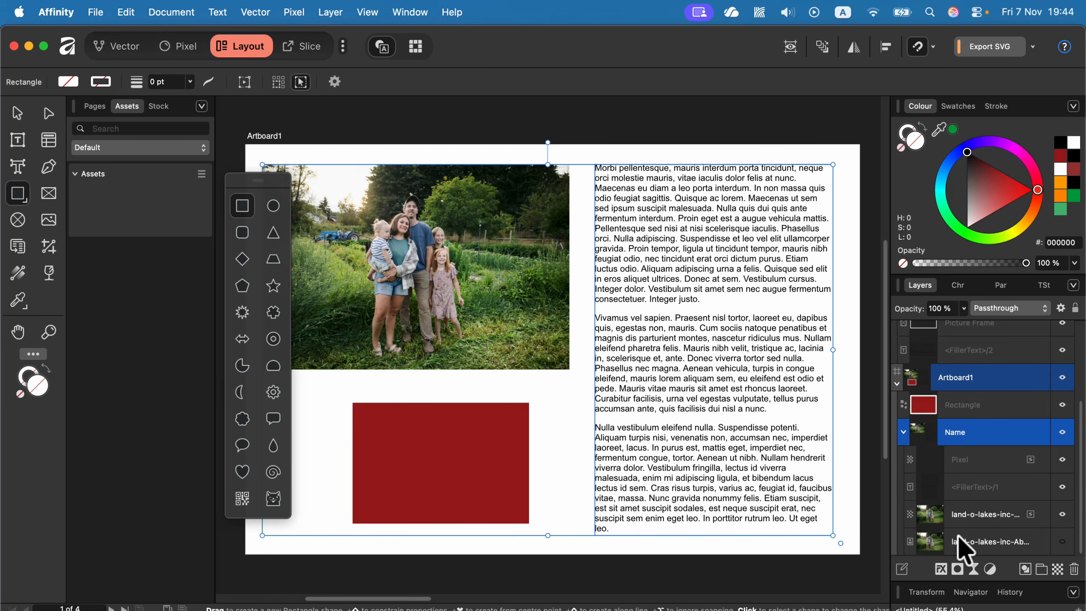
left_click(18, 113)
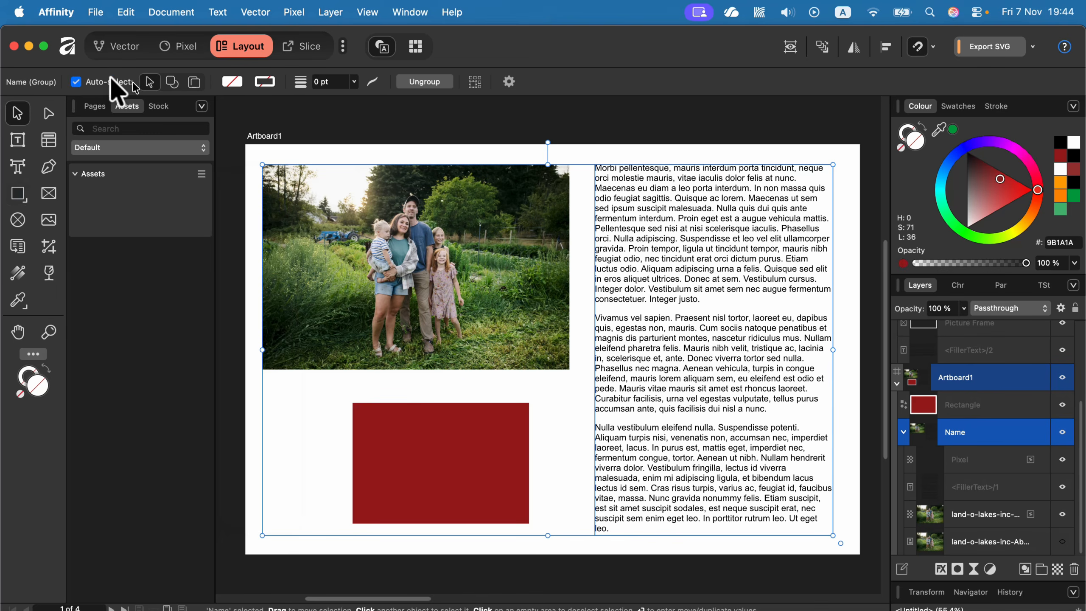
left_click(114, 48)
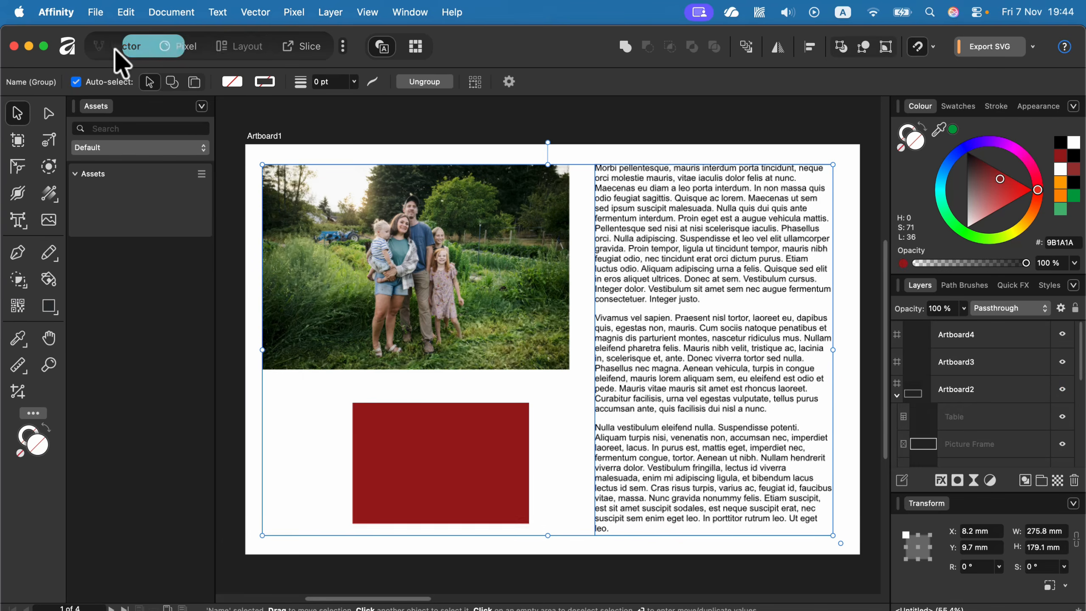
Step: Open the Export dialog and look through the available file formats
left_click(95, 11)
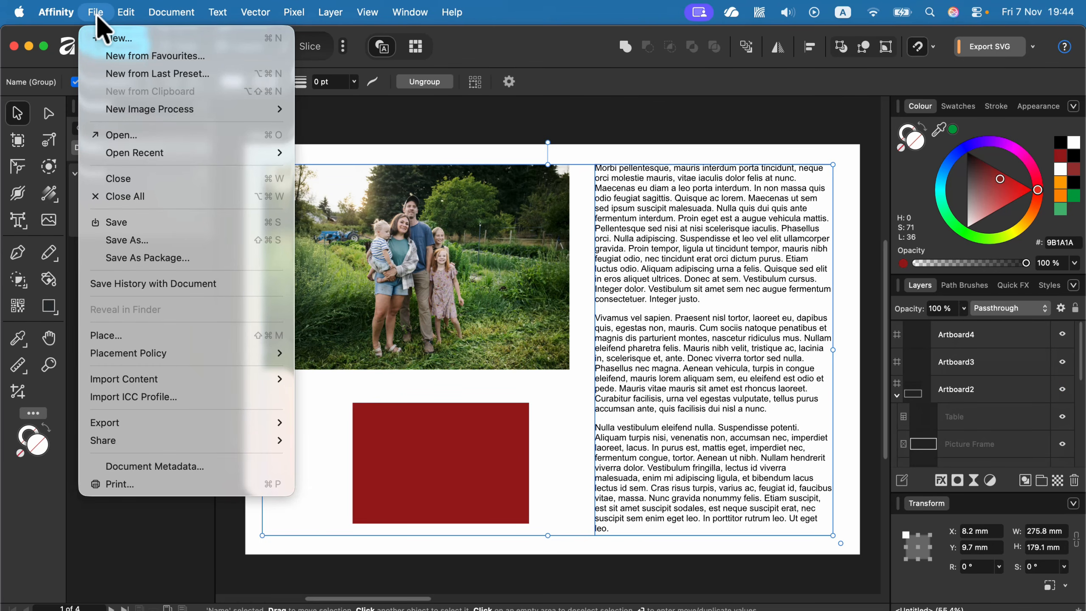
mouse_move(126, 422)
left_click(316, 422)
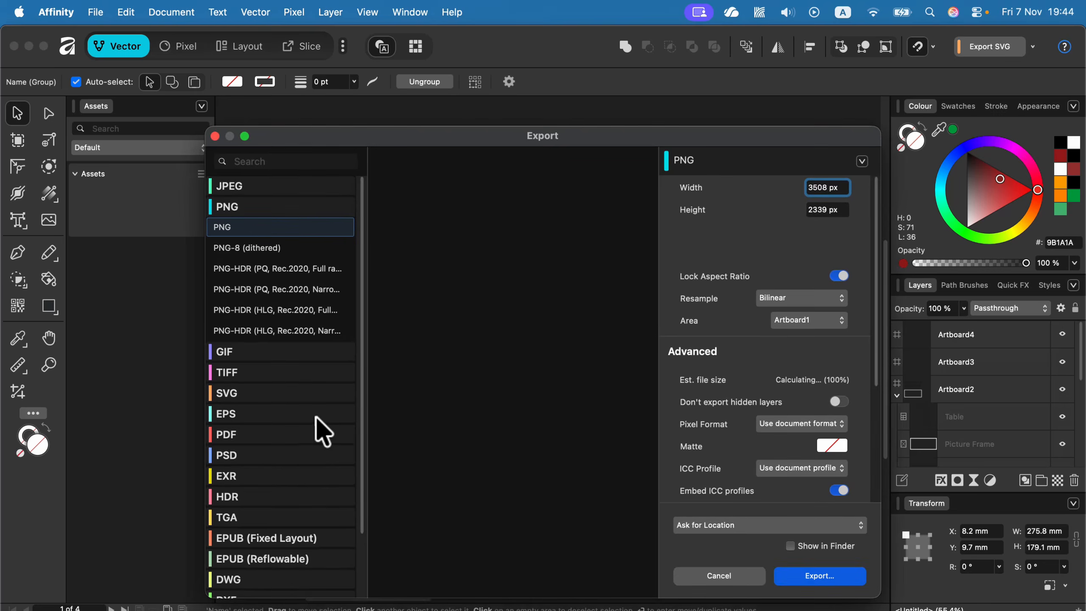
scroll(283, 359, "down", 3)
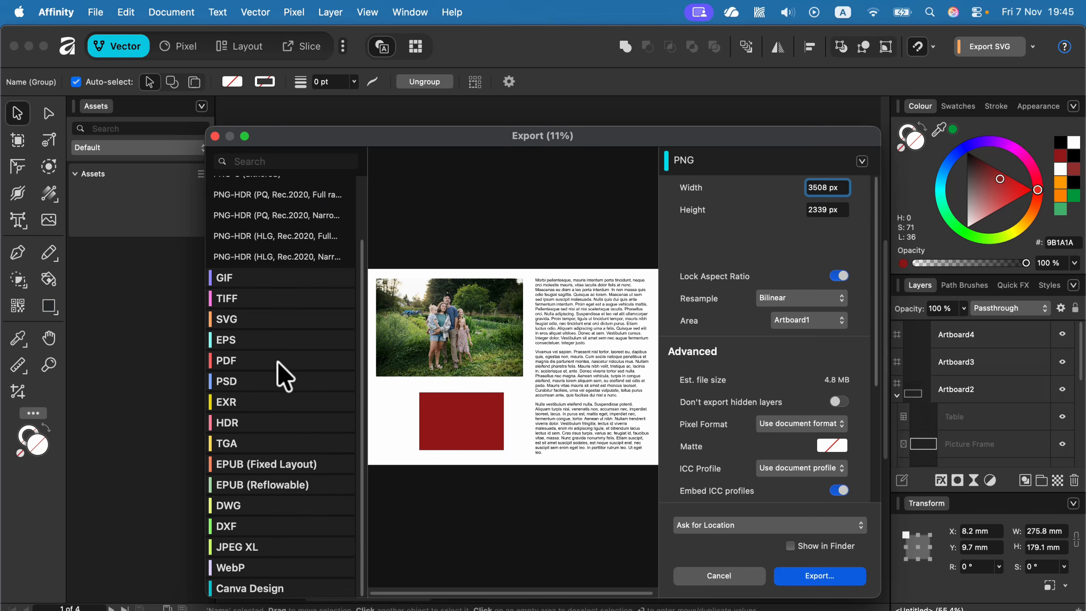
Step: Preview the PNG export with the area set to Whole document and to Selection Only, and leave the dialog without exporting
left_click(836, 325)
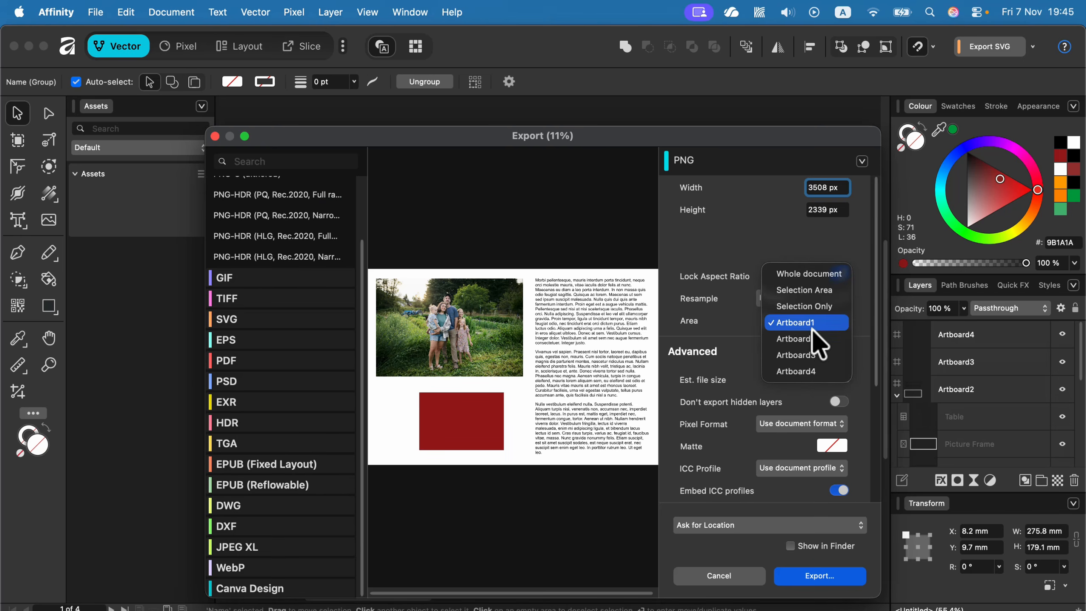
left_click(808, 273)
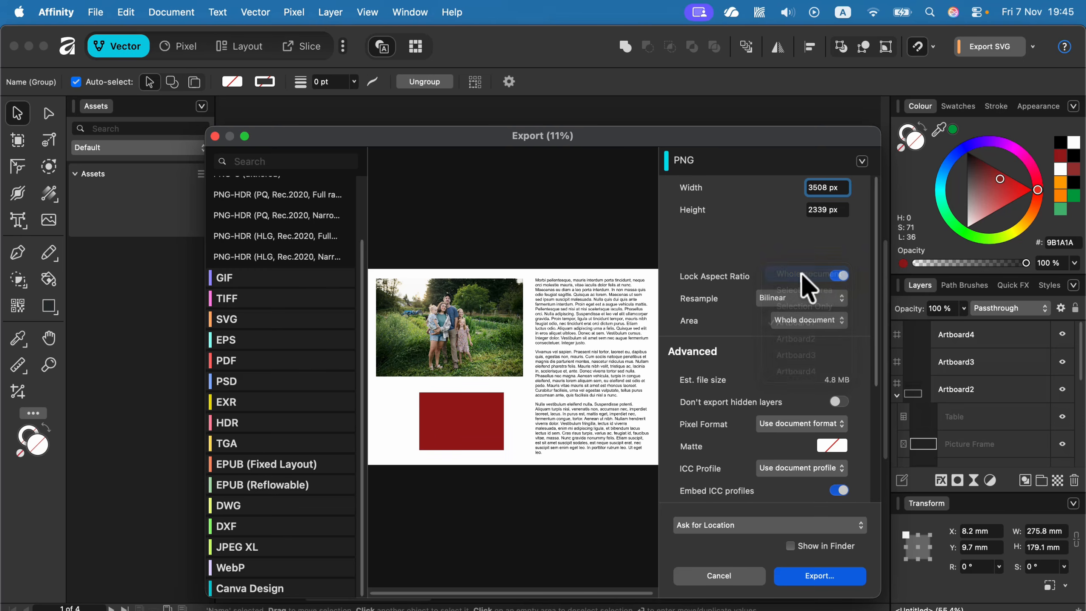
left_click(827, 321)
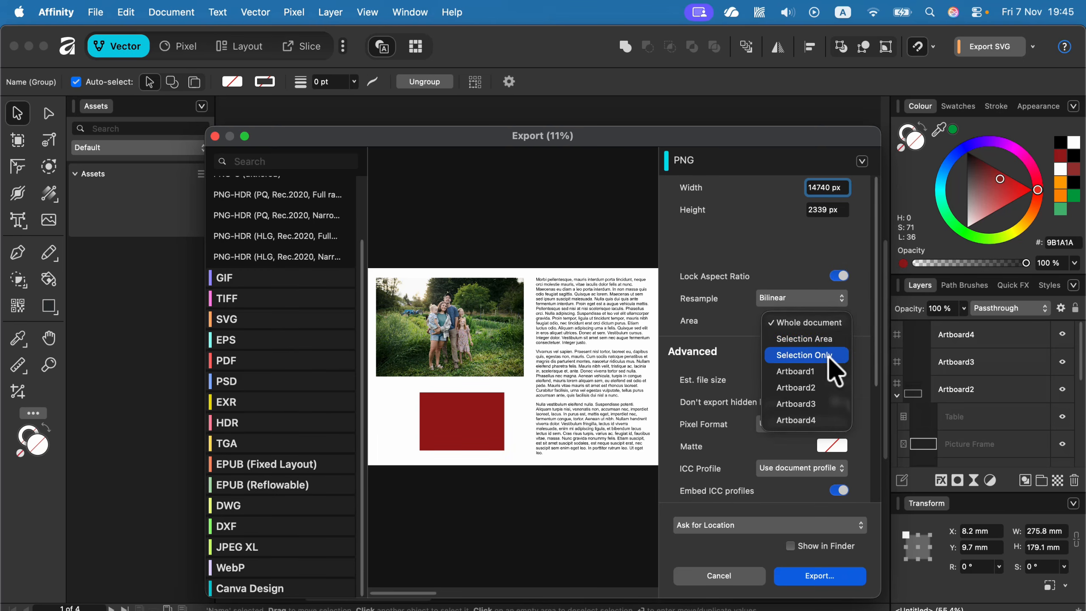
left_click(824, 355)
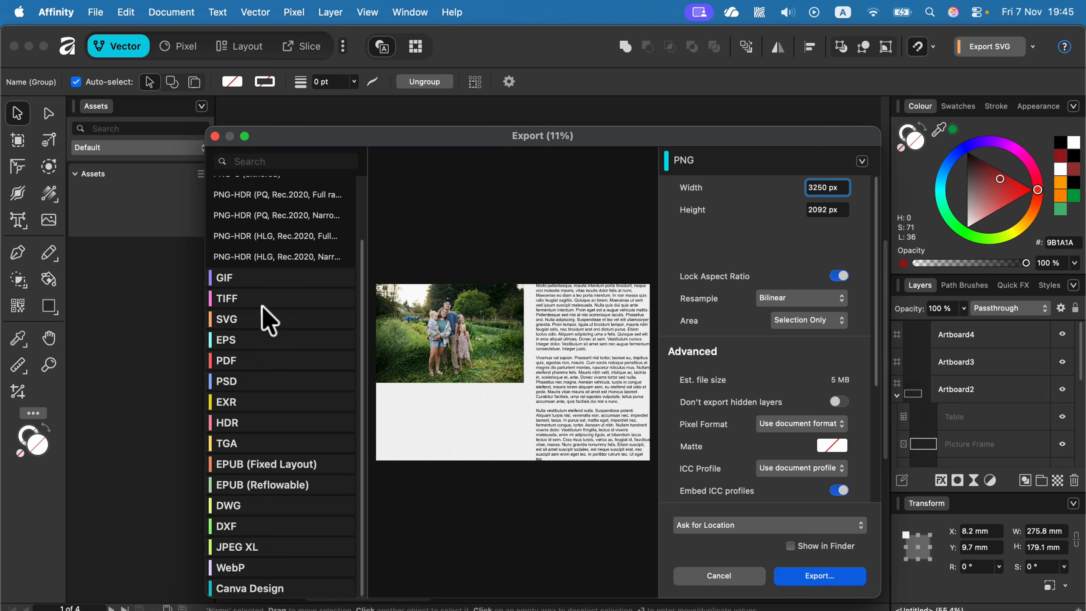
left_click(722, 576)
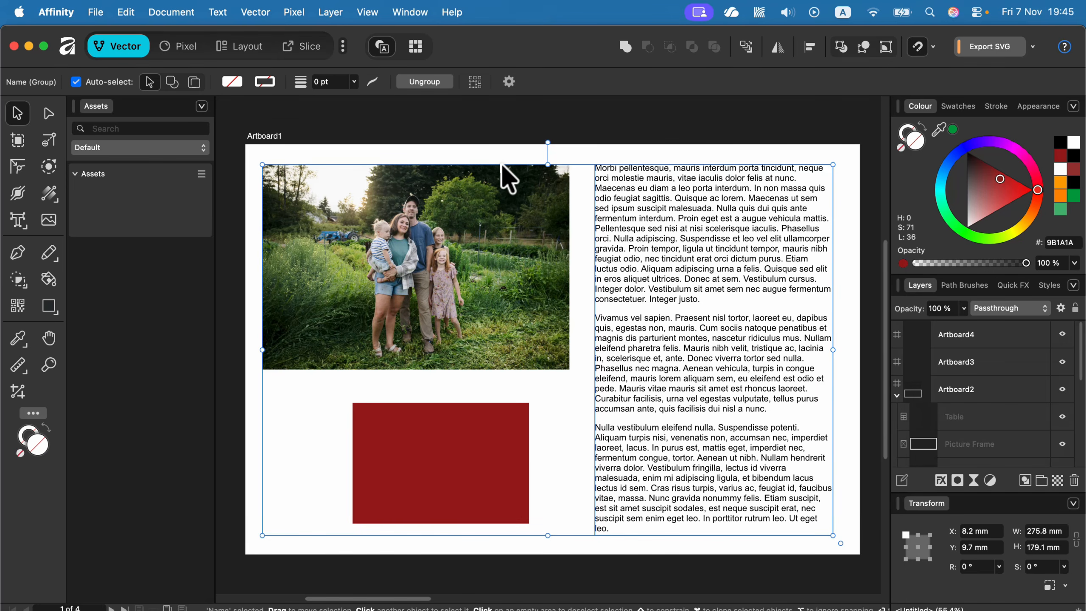